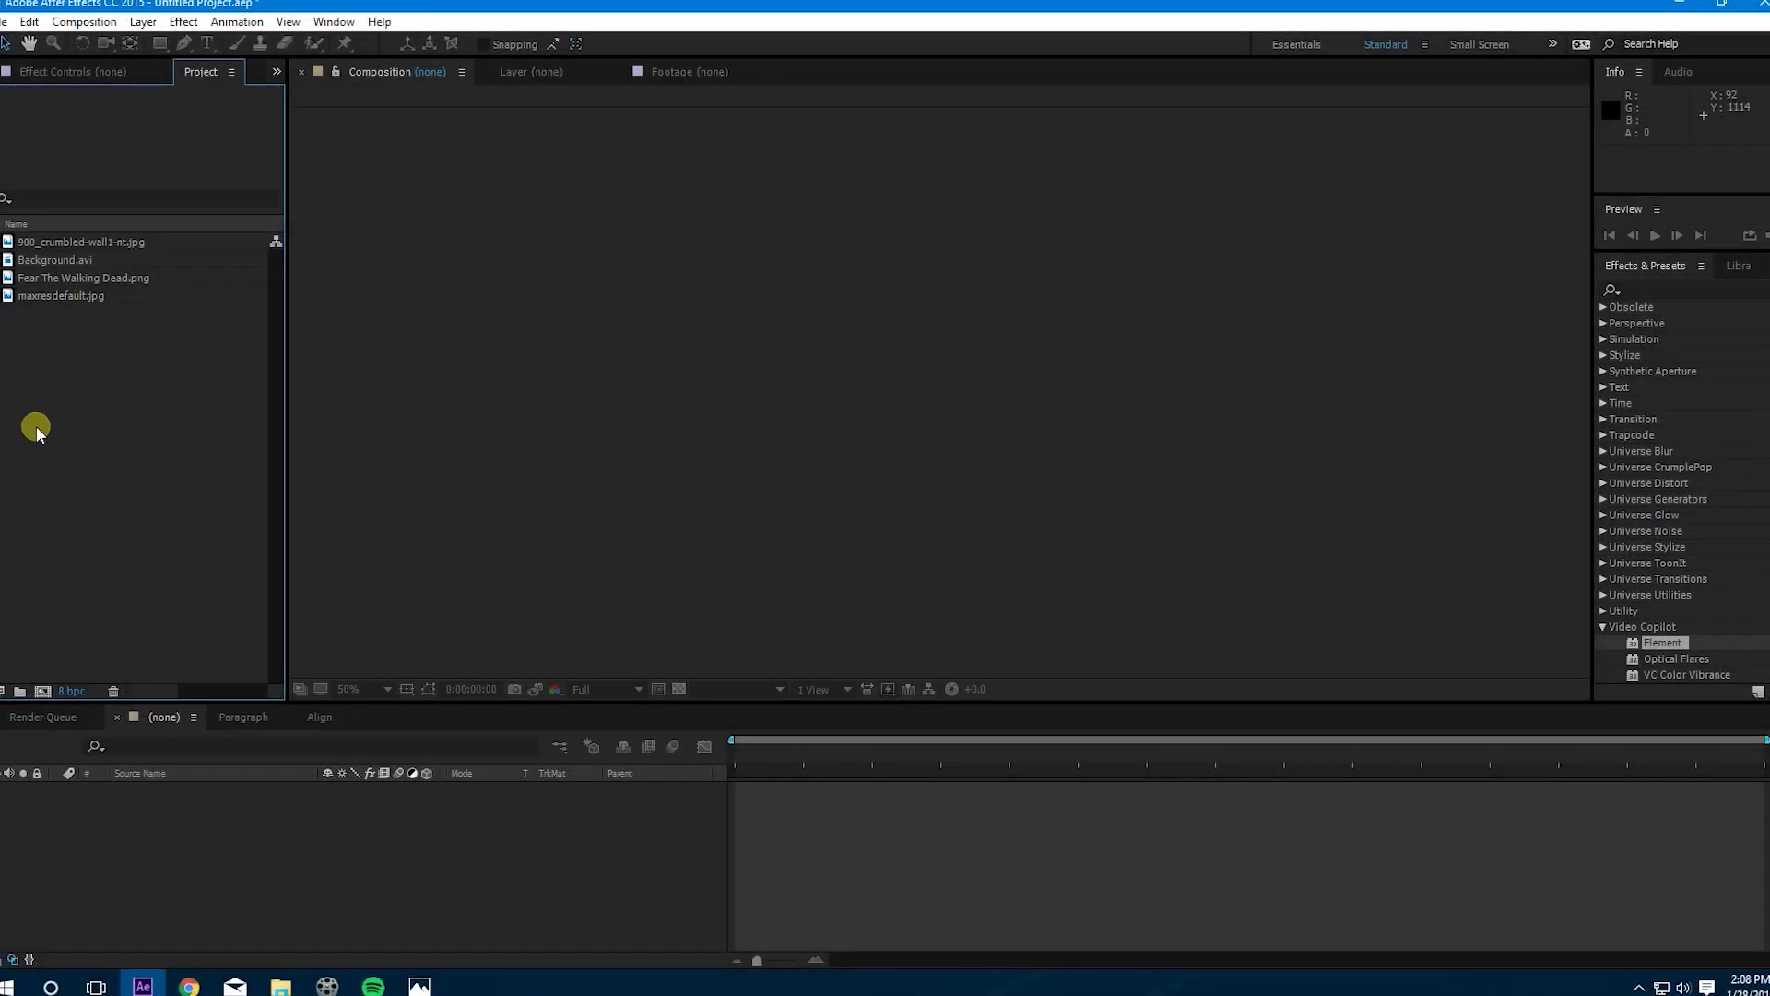
Step: Create the 'Fear the Walking Dead' composition at 1920×1080, 29 fps, 0:00:20:00 duration
right_click(55, 384)
click(109, 398)
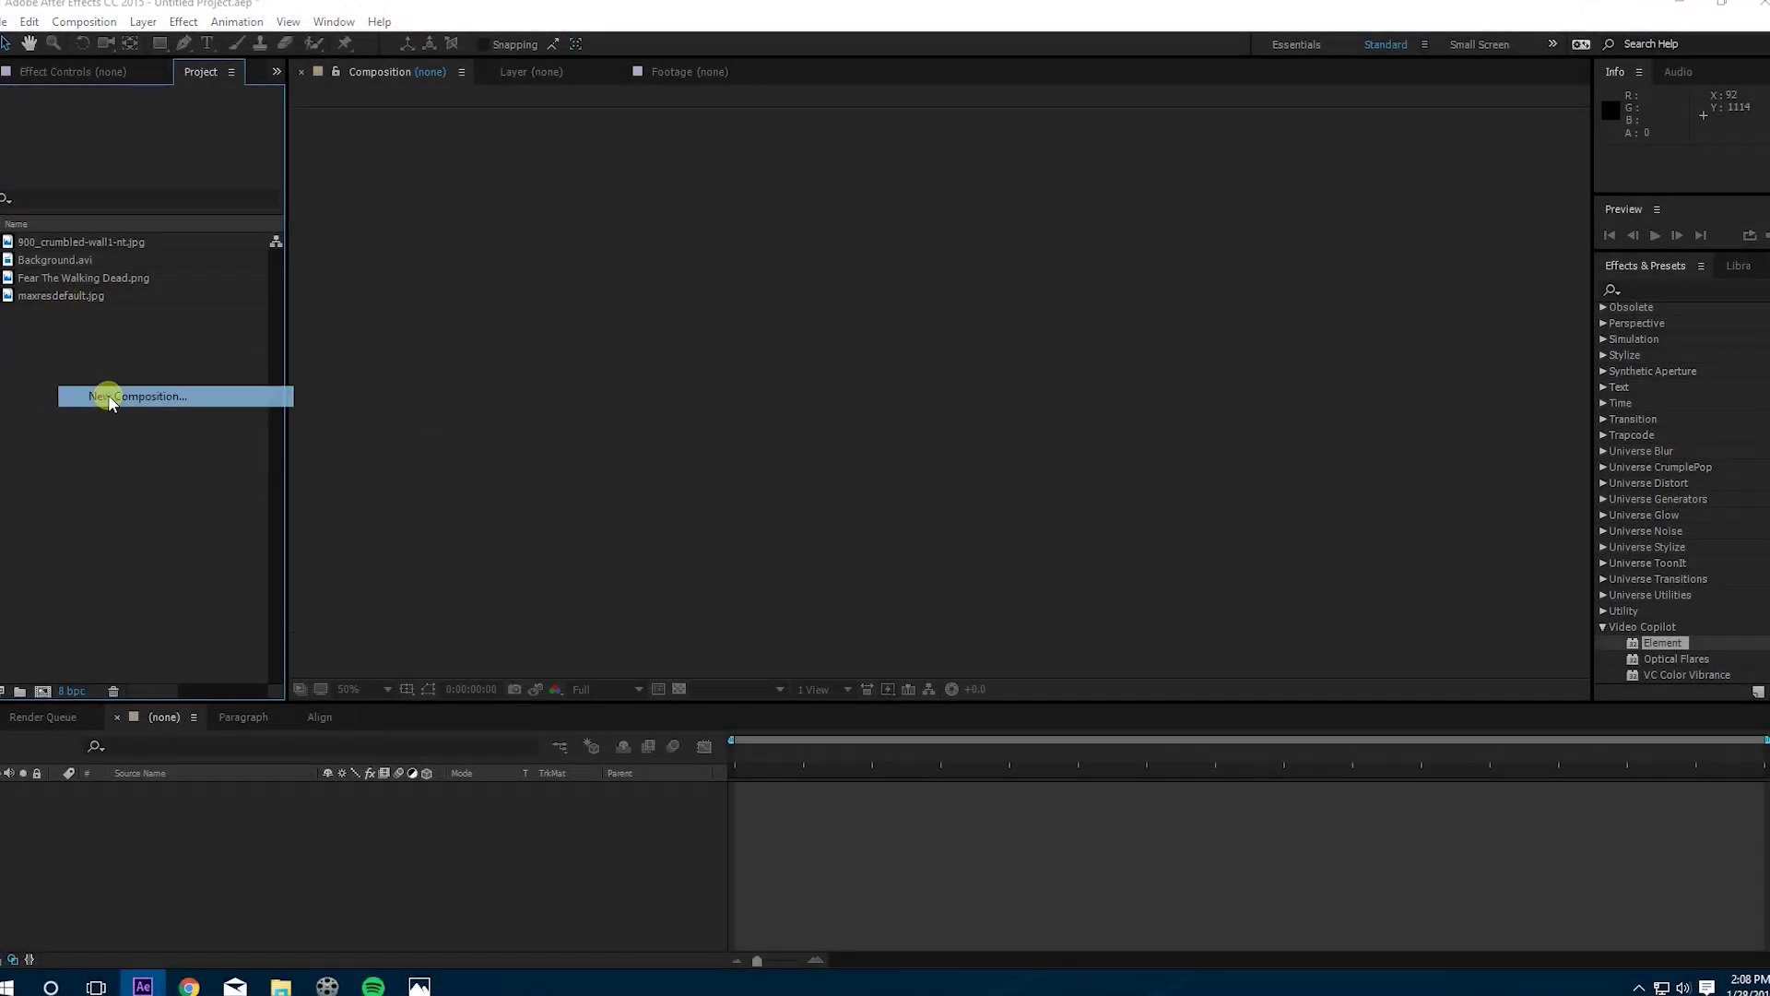
text(Fi)
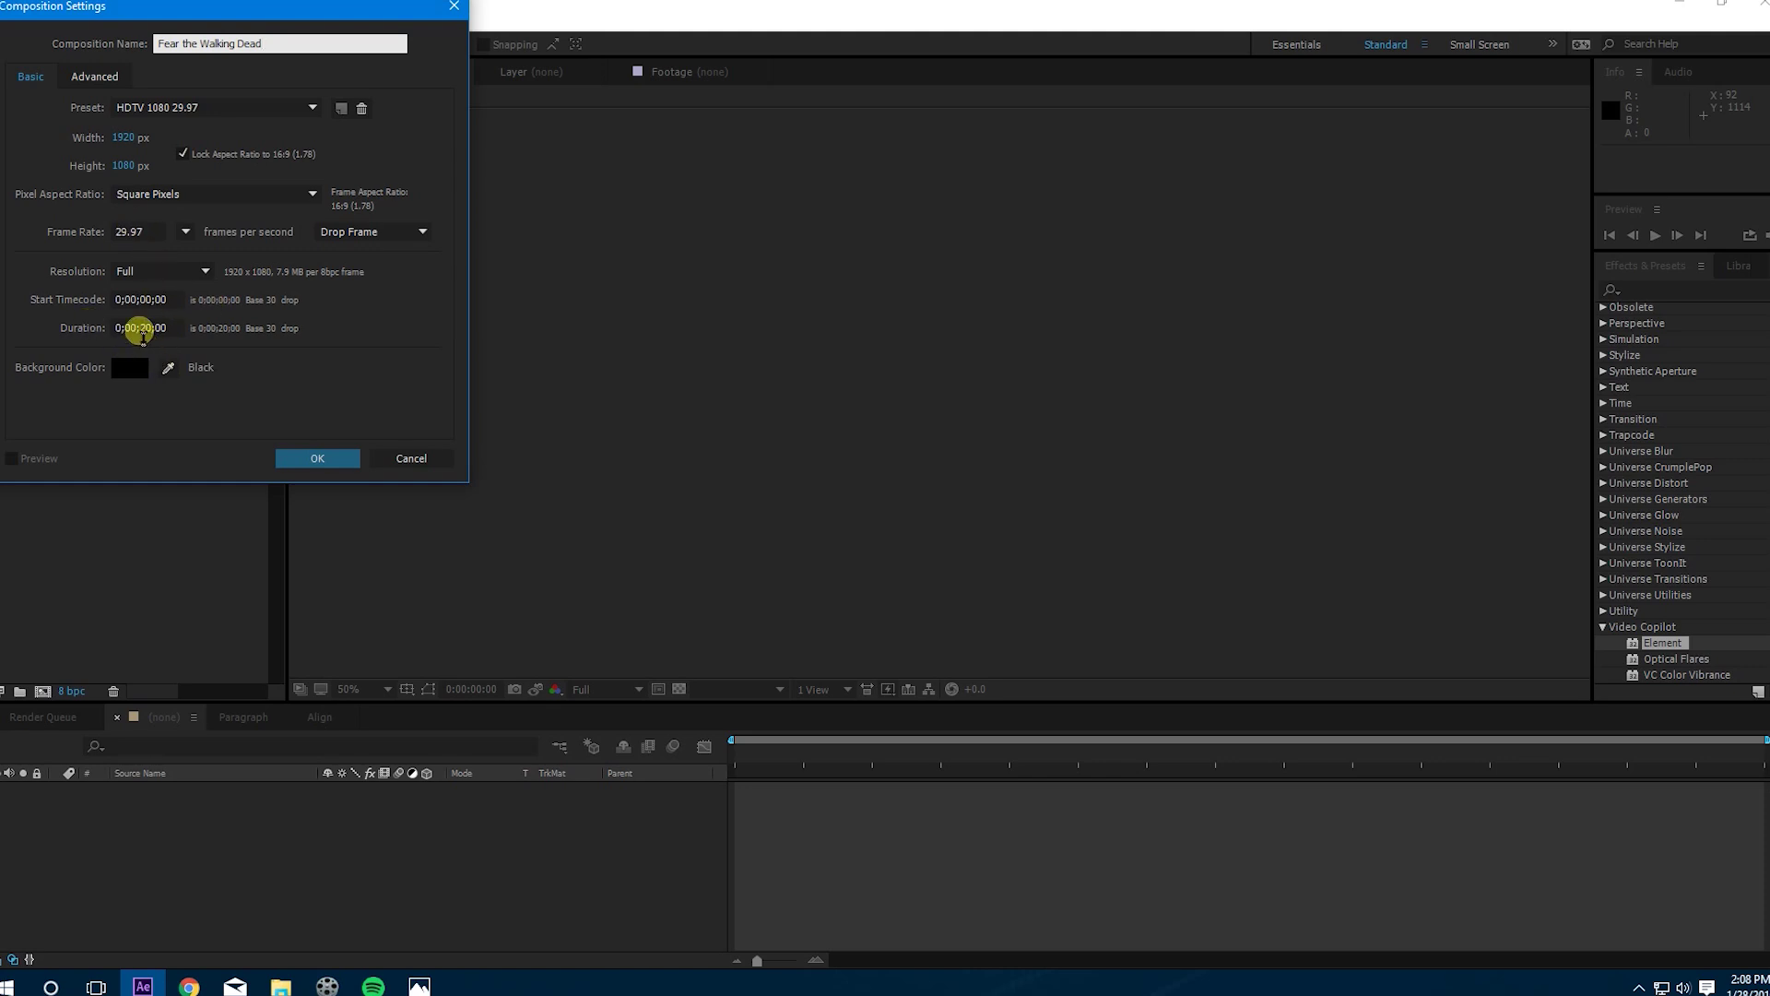
drag(130, 140, 119, 129)
click(130, 138)
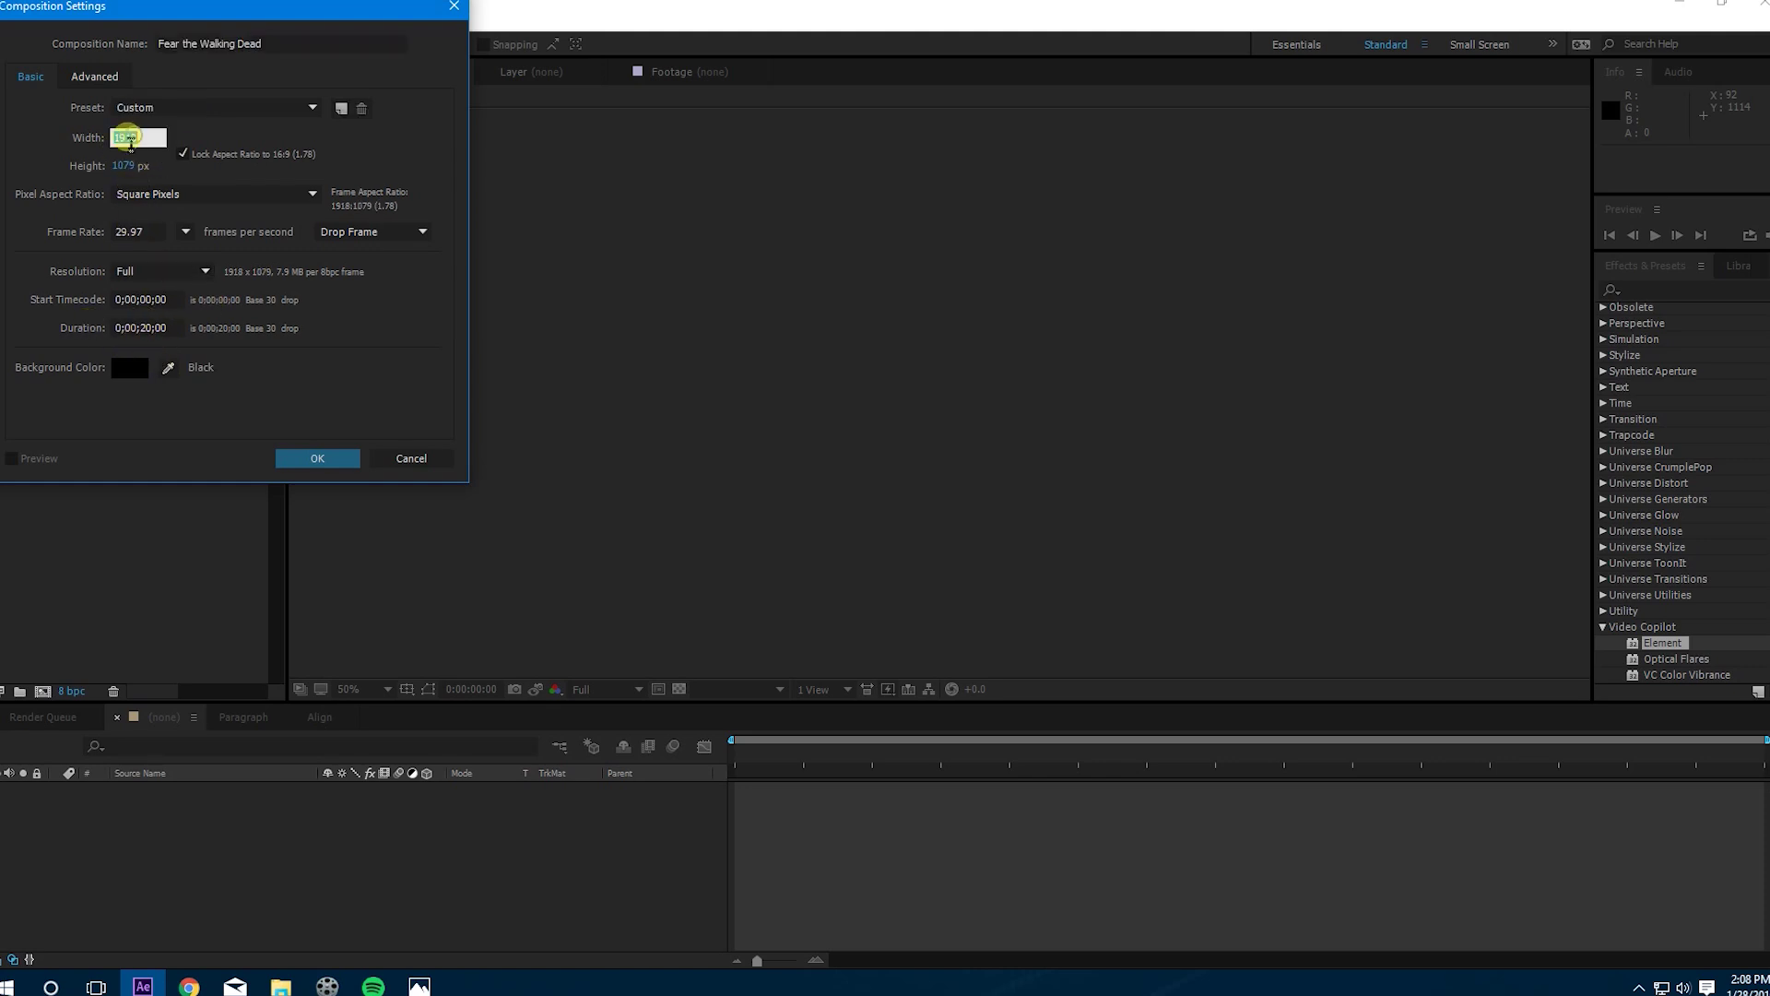
text(1)
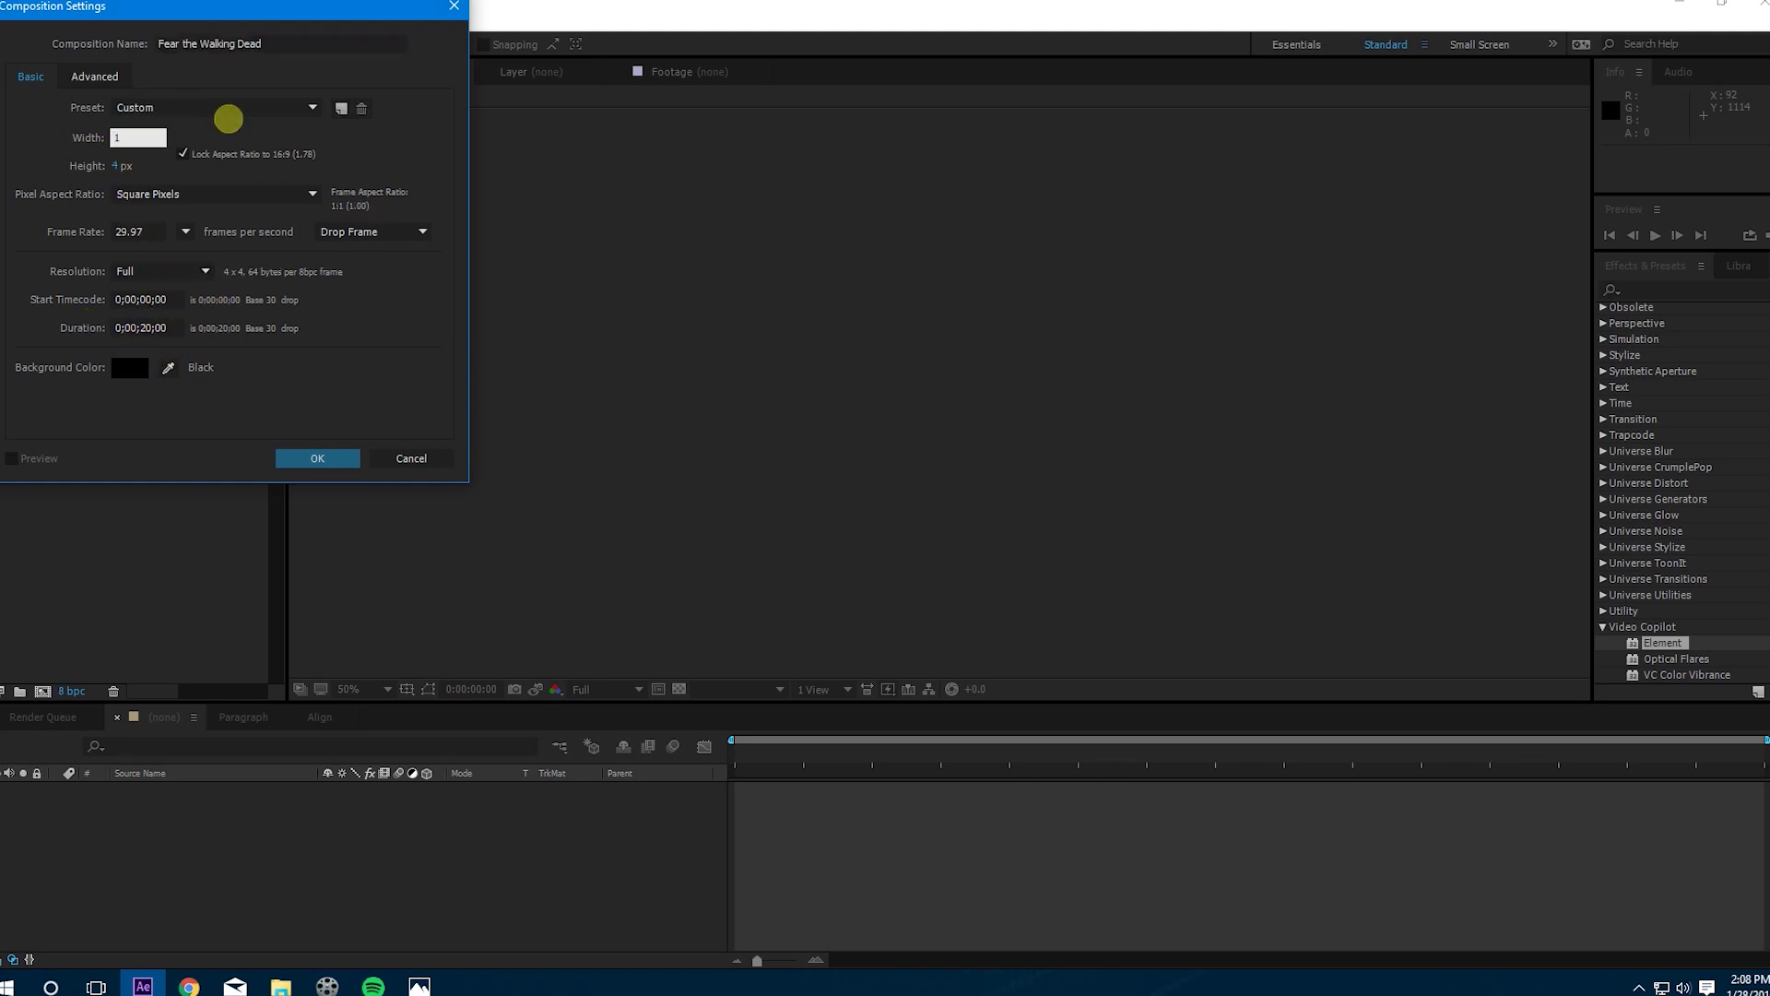
text(920)
key(Tab)
text(29)
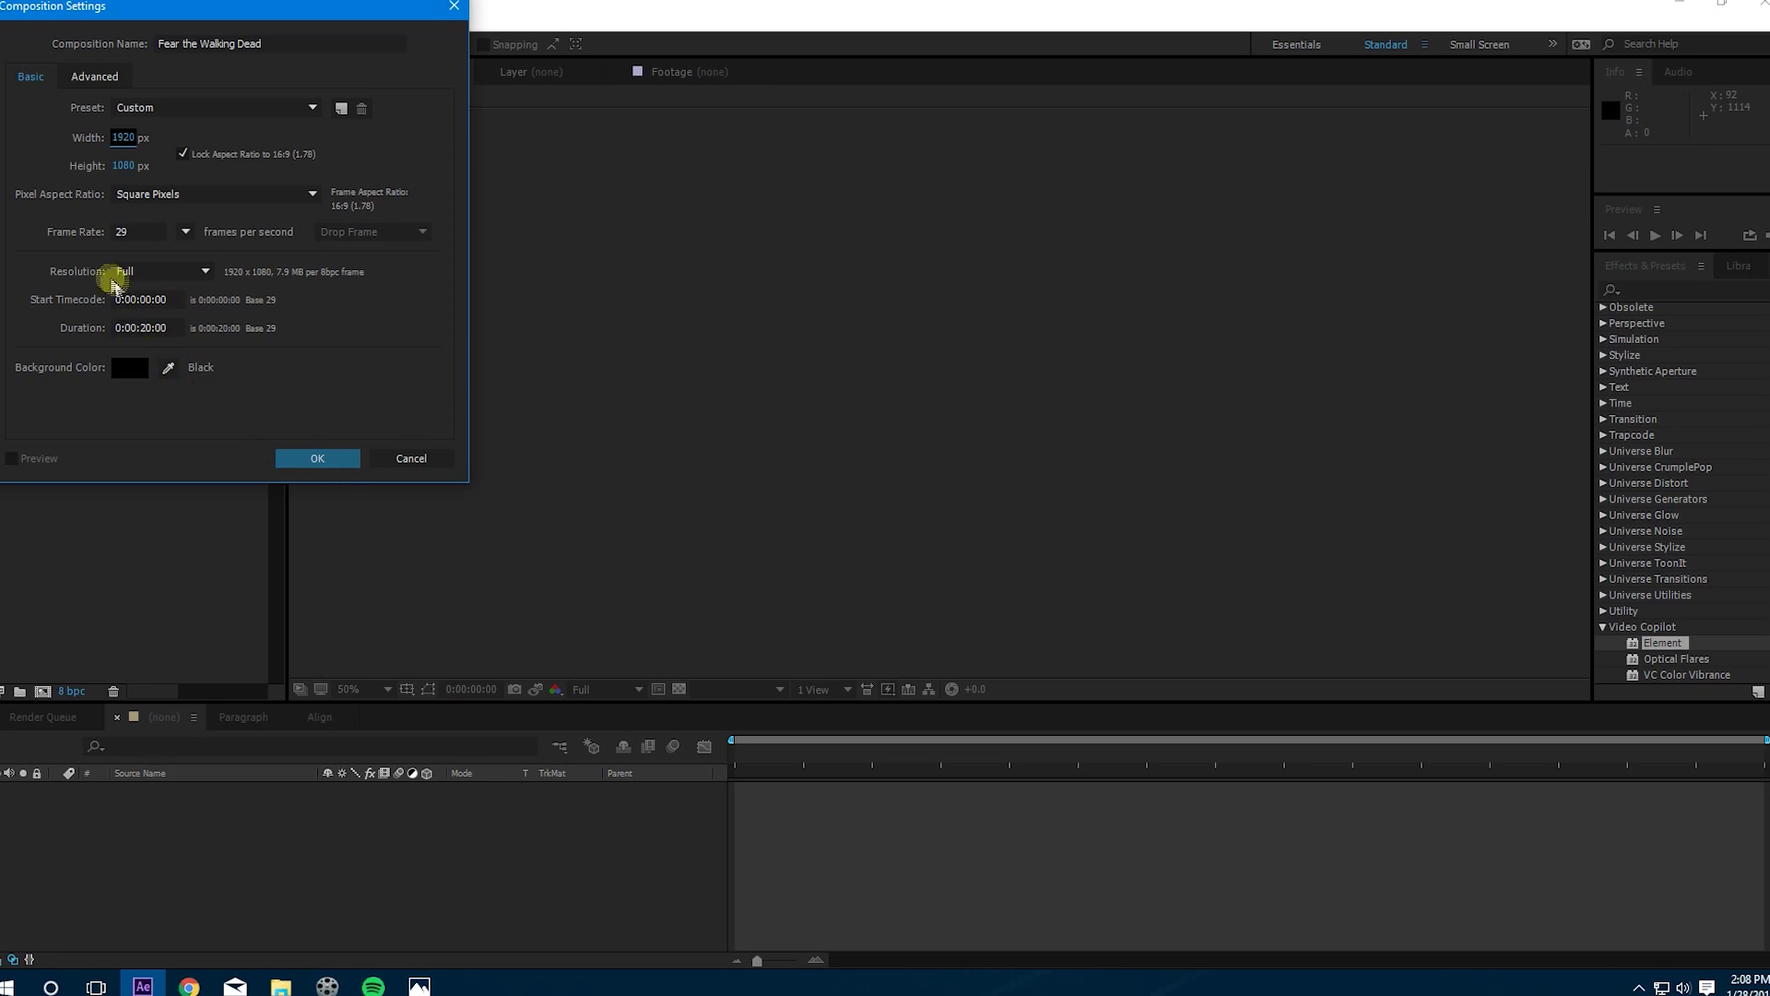
click(314, 459)
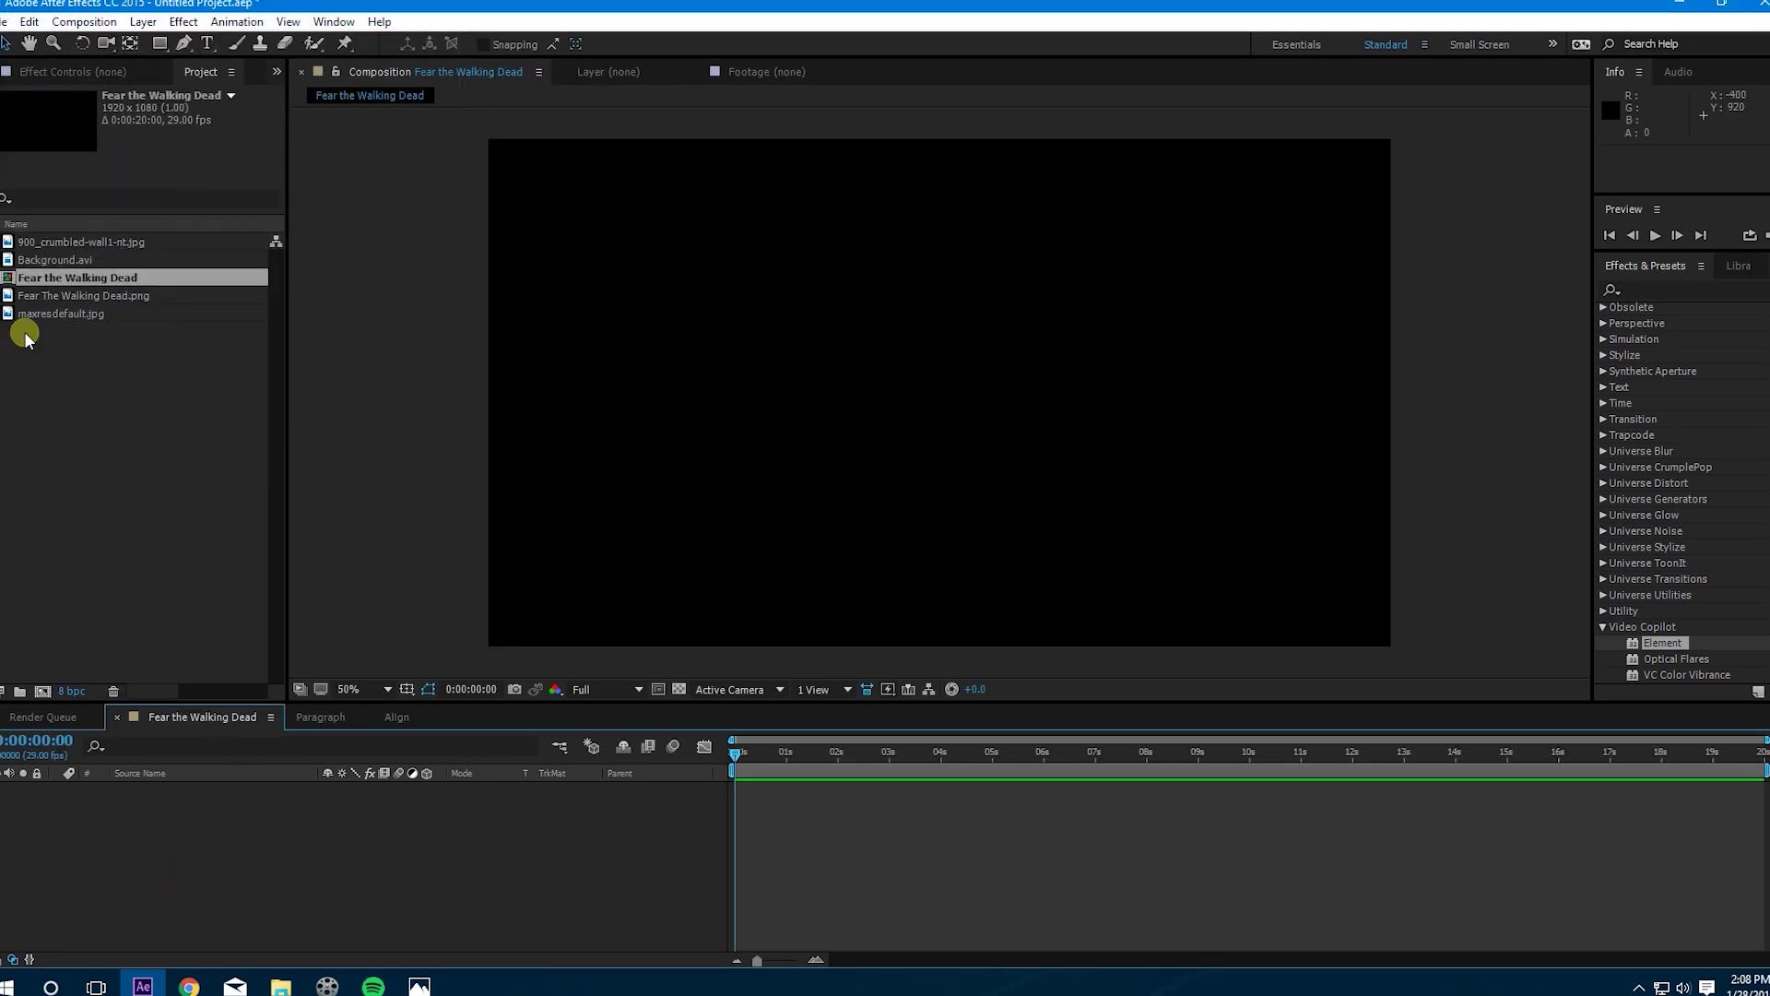
Step: Add the title PNG, maxresdefault.jpg, crumbled wall image and Background.avi to the timeline as layers
click(43, 299)
shift+click(44, 314)
drag(44, 314, 258, 857)
click(64, 241)
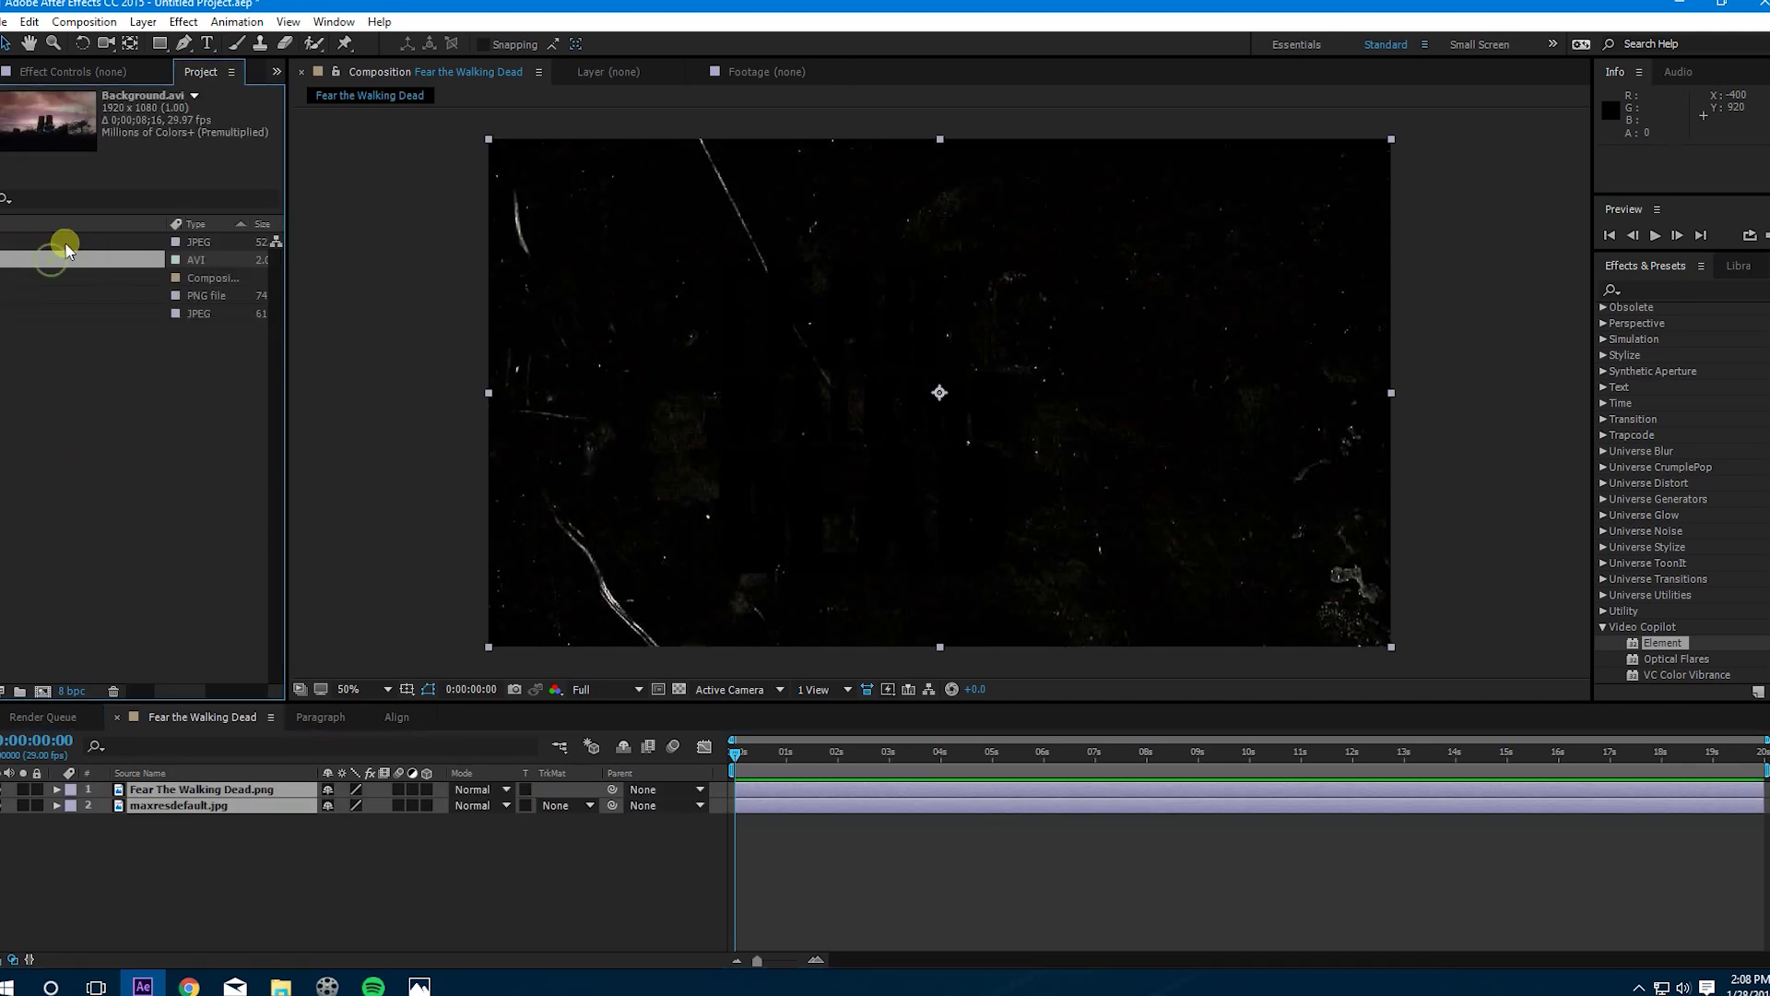
shift+click(65, 258)
drag(63, 257, 175, 857)
click(230, 877)
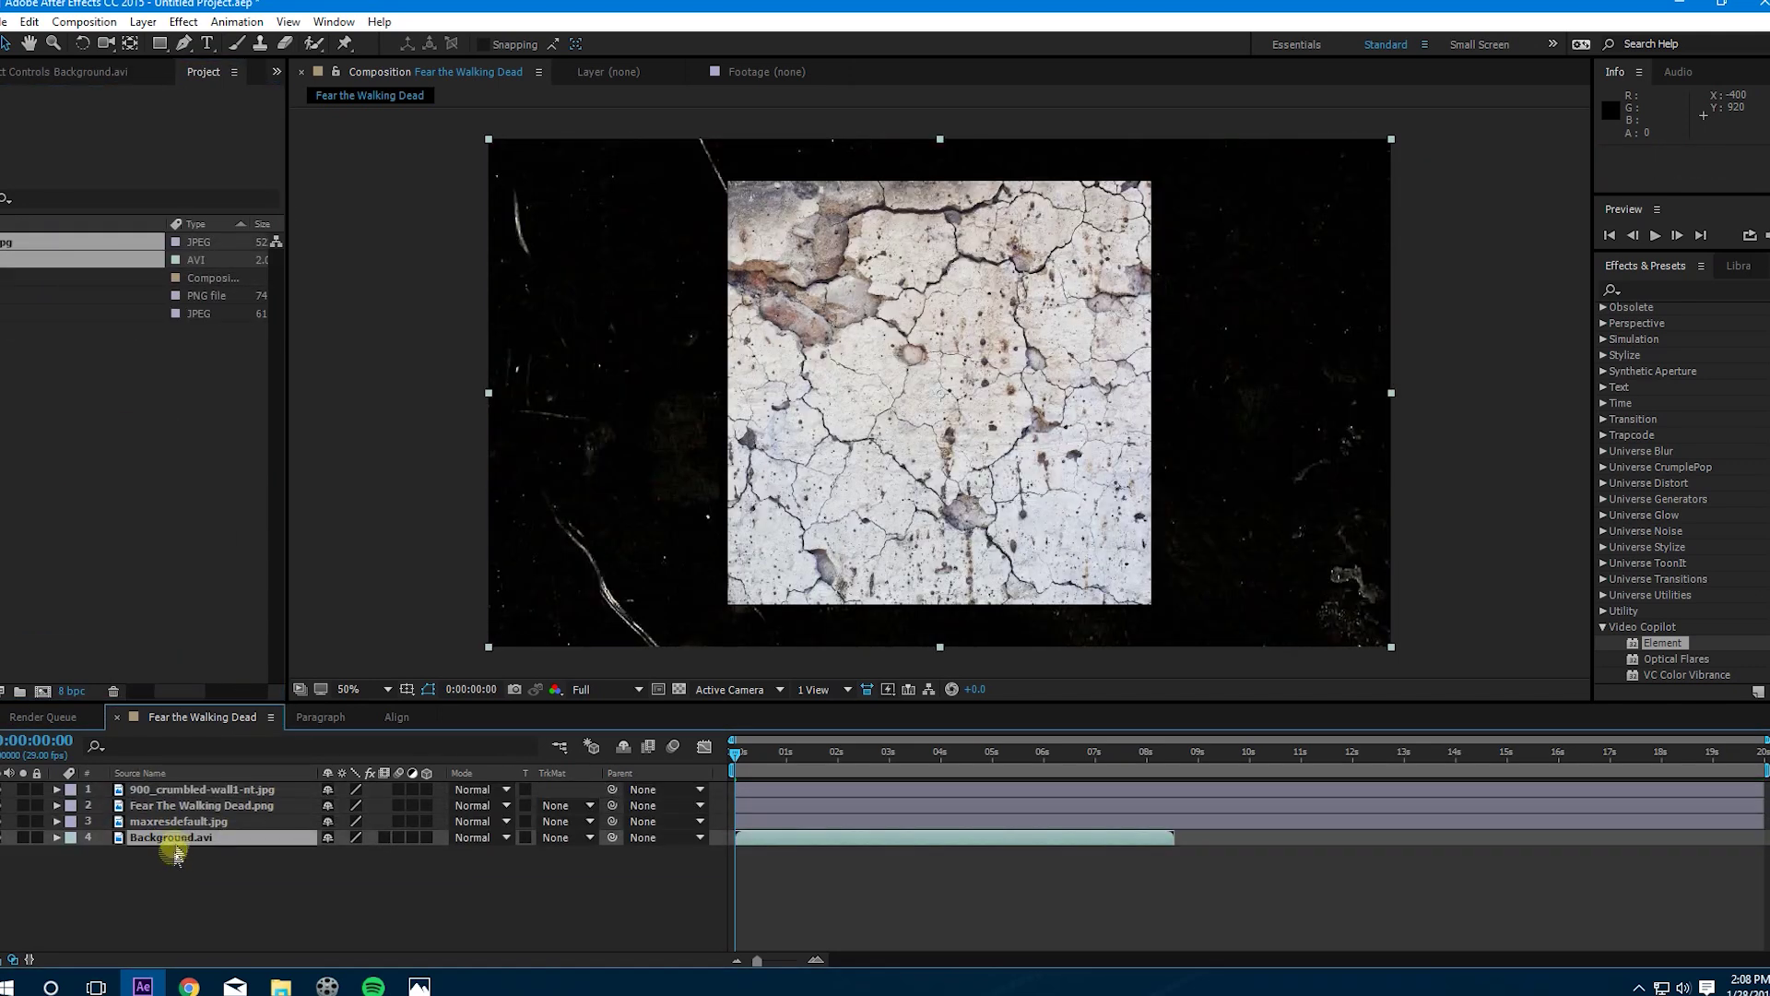
Step: Reorder layers: maxresdefault.jpg on top, Fear The Walking Dead.png second
click(158, 823)
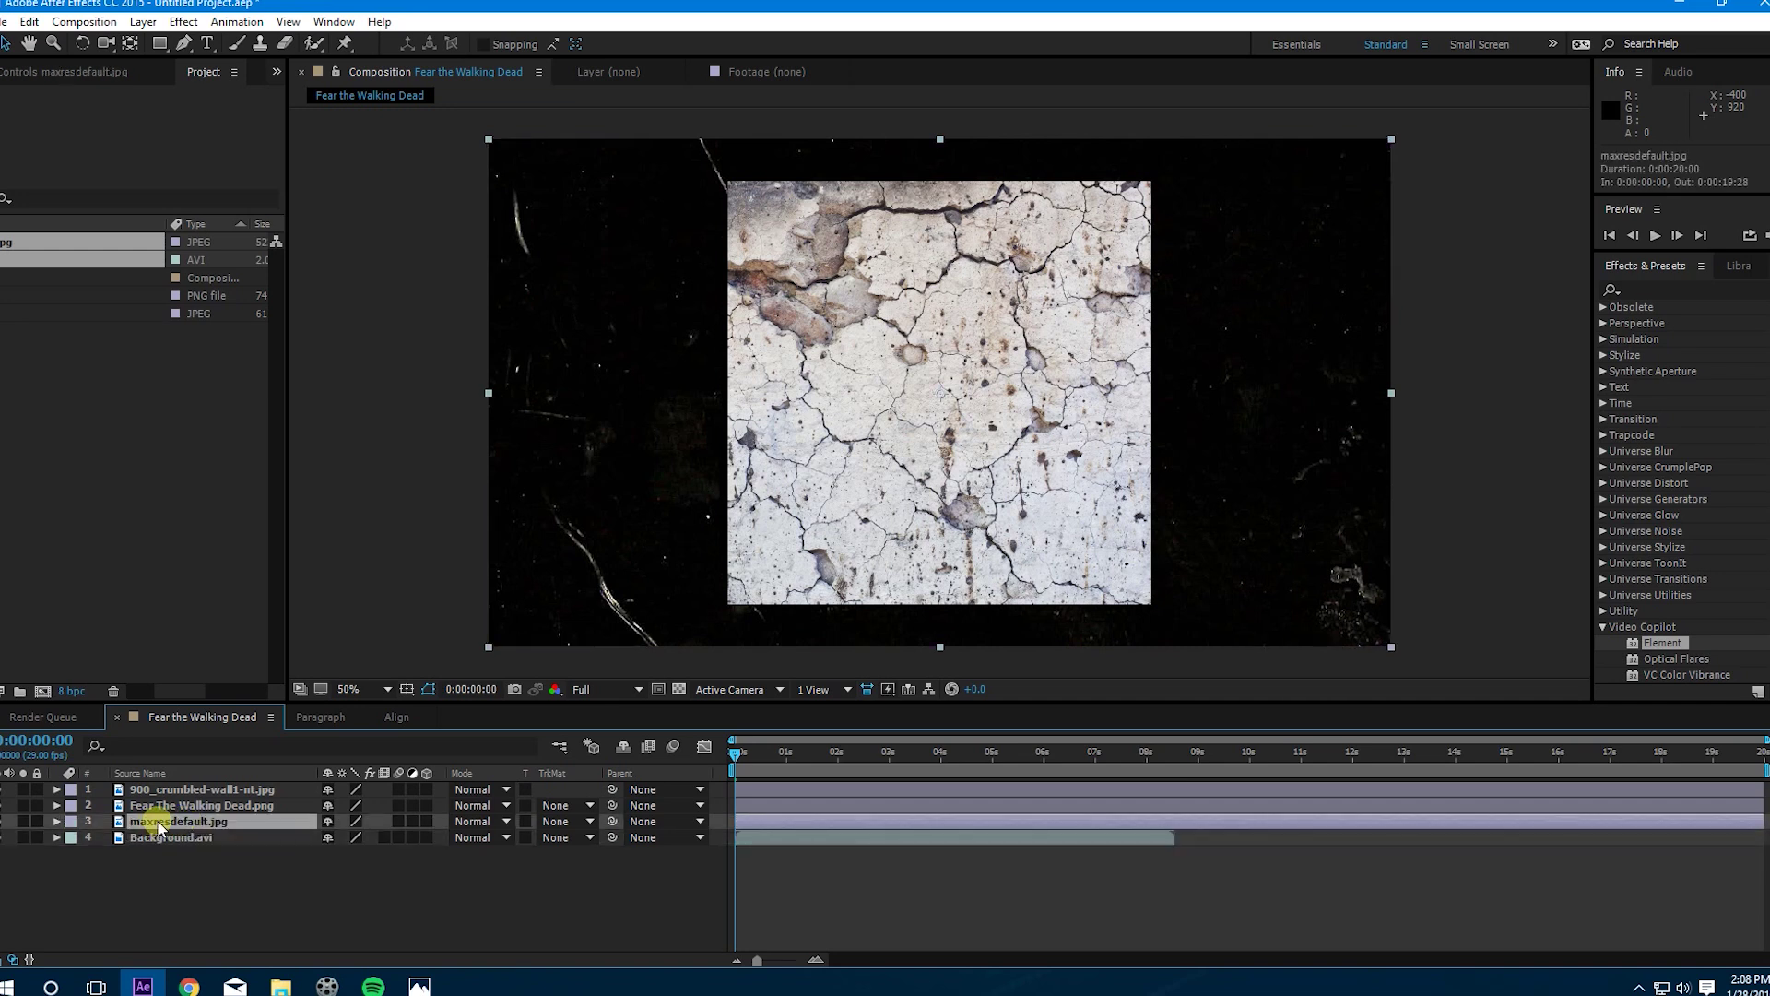
drag(158, 823, 158, 791)
click(162, 821)
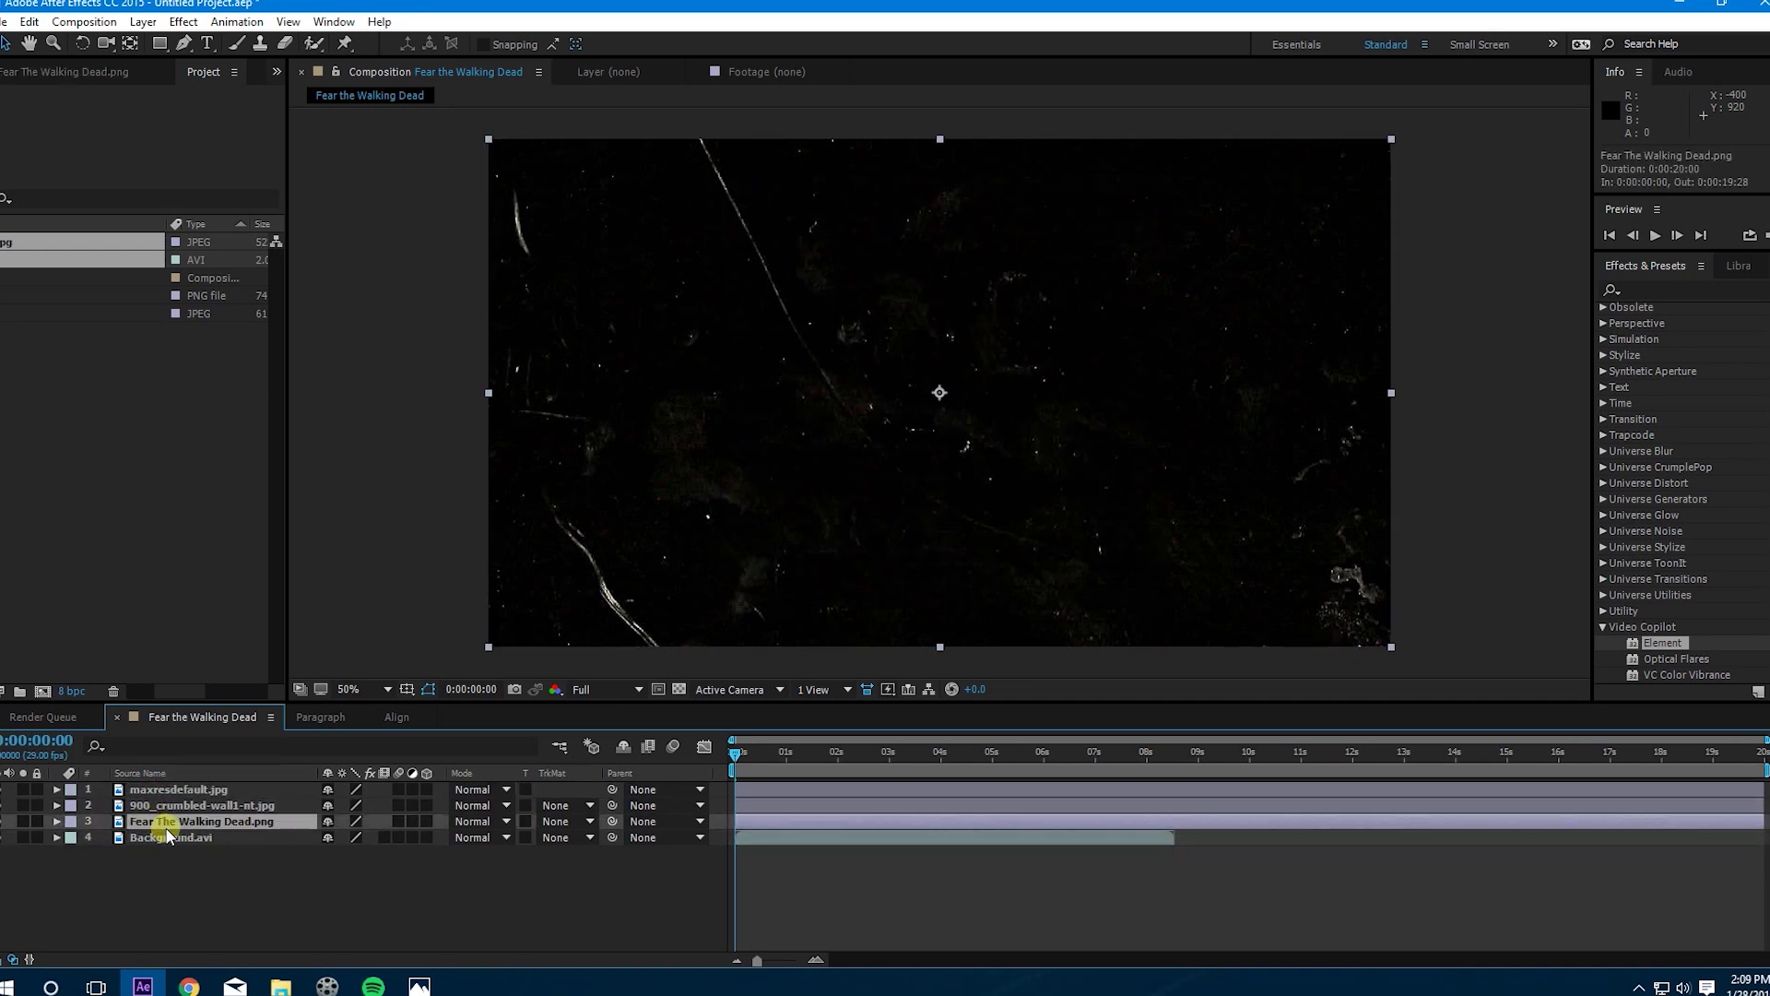
drag(154, 825, 158, 800)
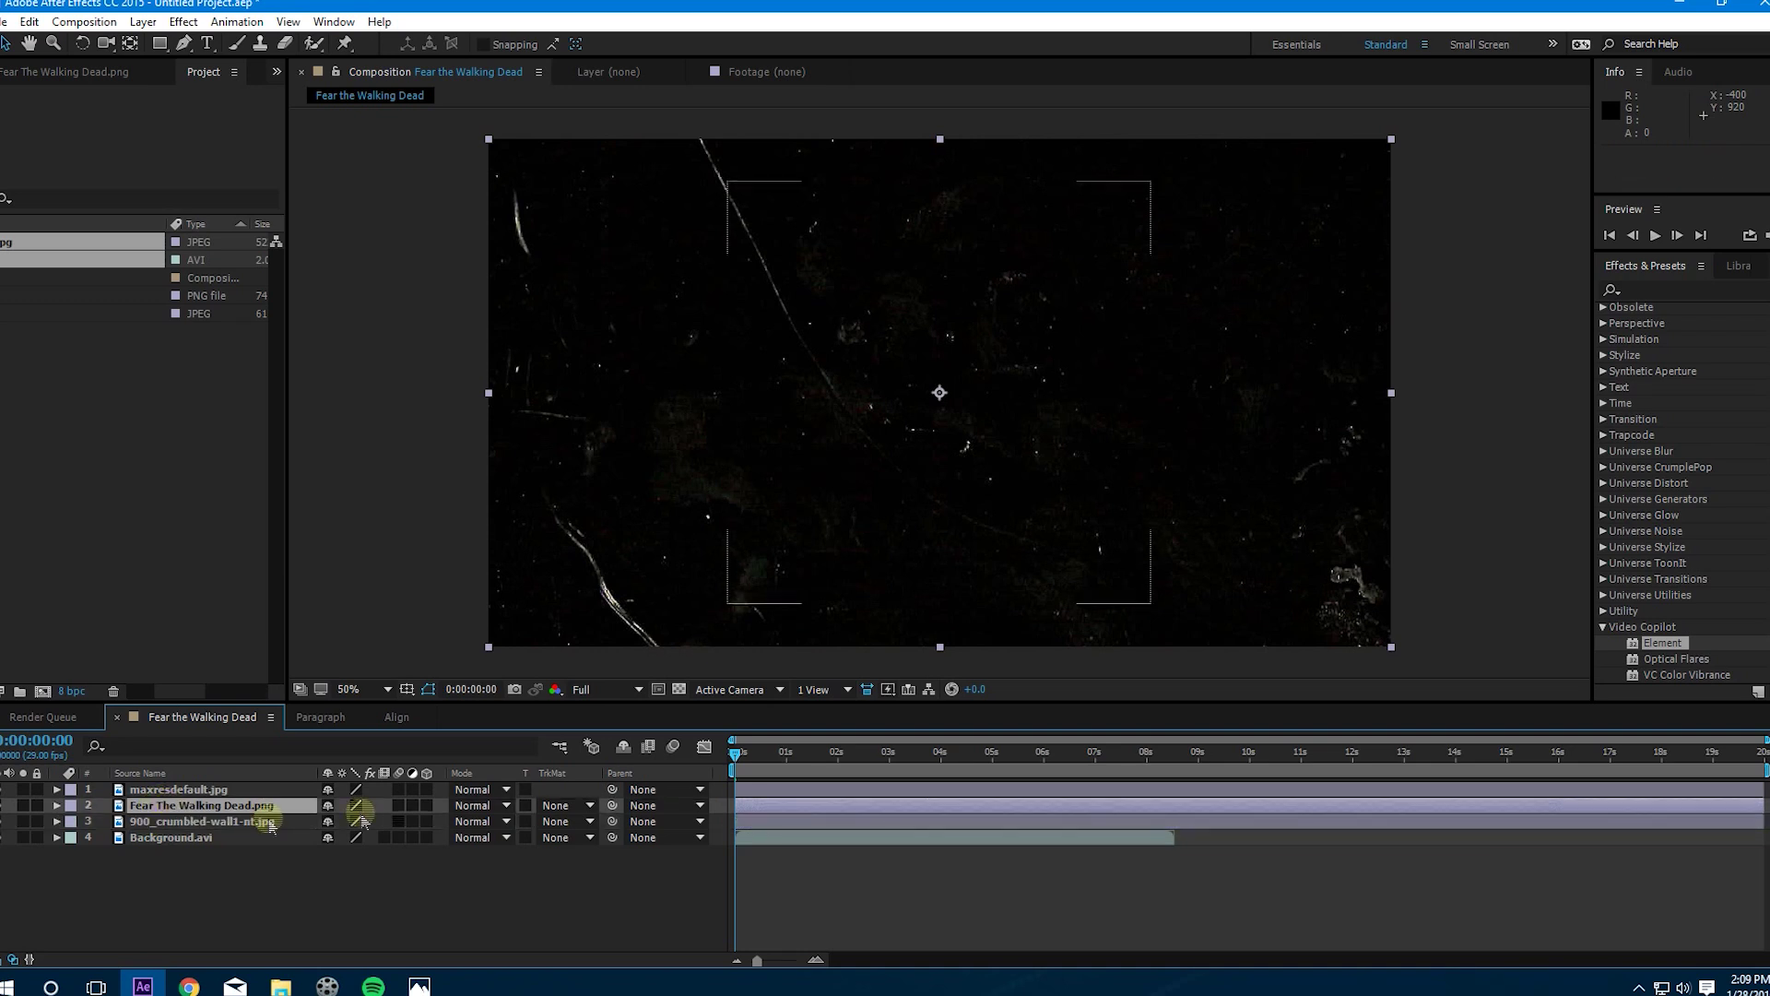
Step: Set the maxresdefault.jpg layer's blending mode to Add after trying Overlay
click(170, 790)
click(162, 793)
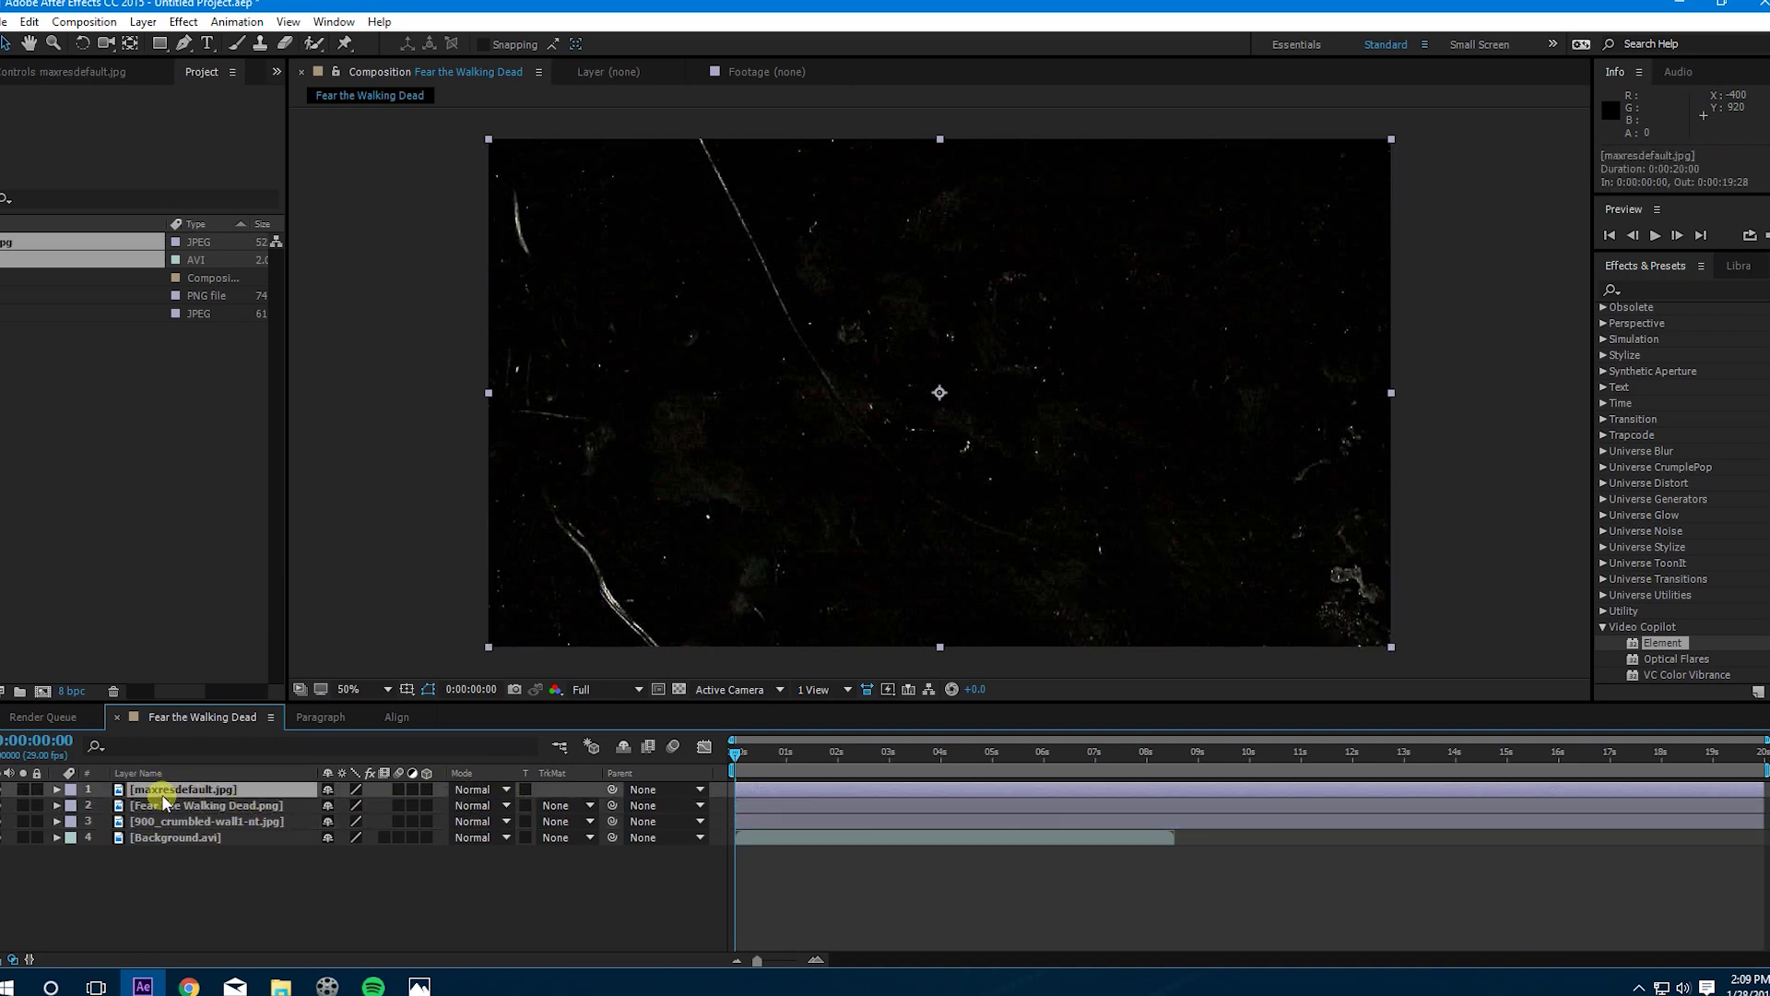
click(501, 790)
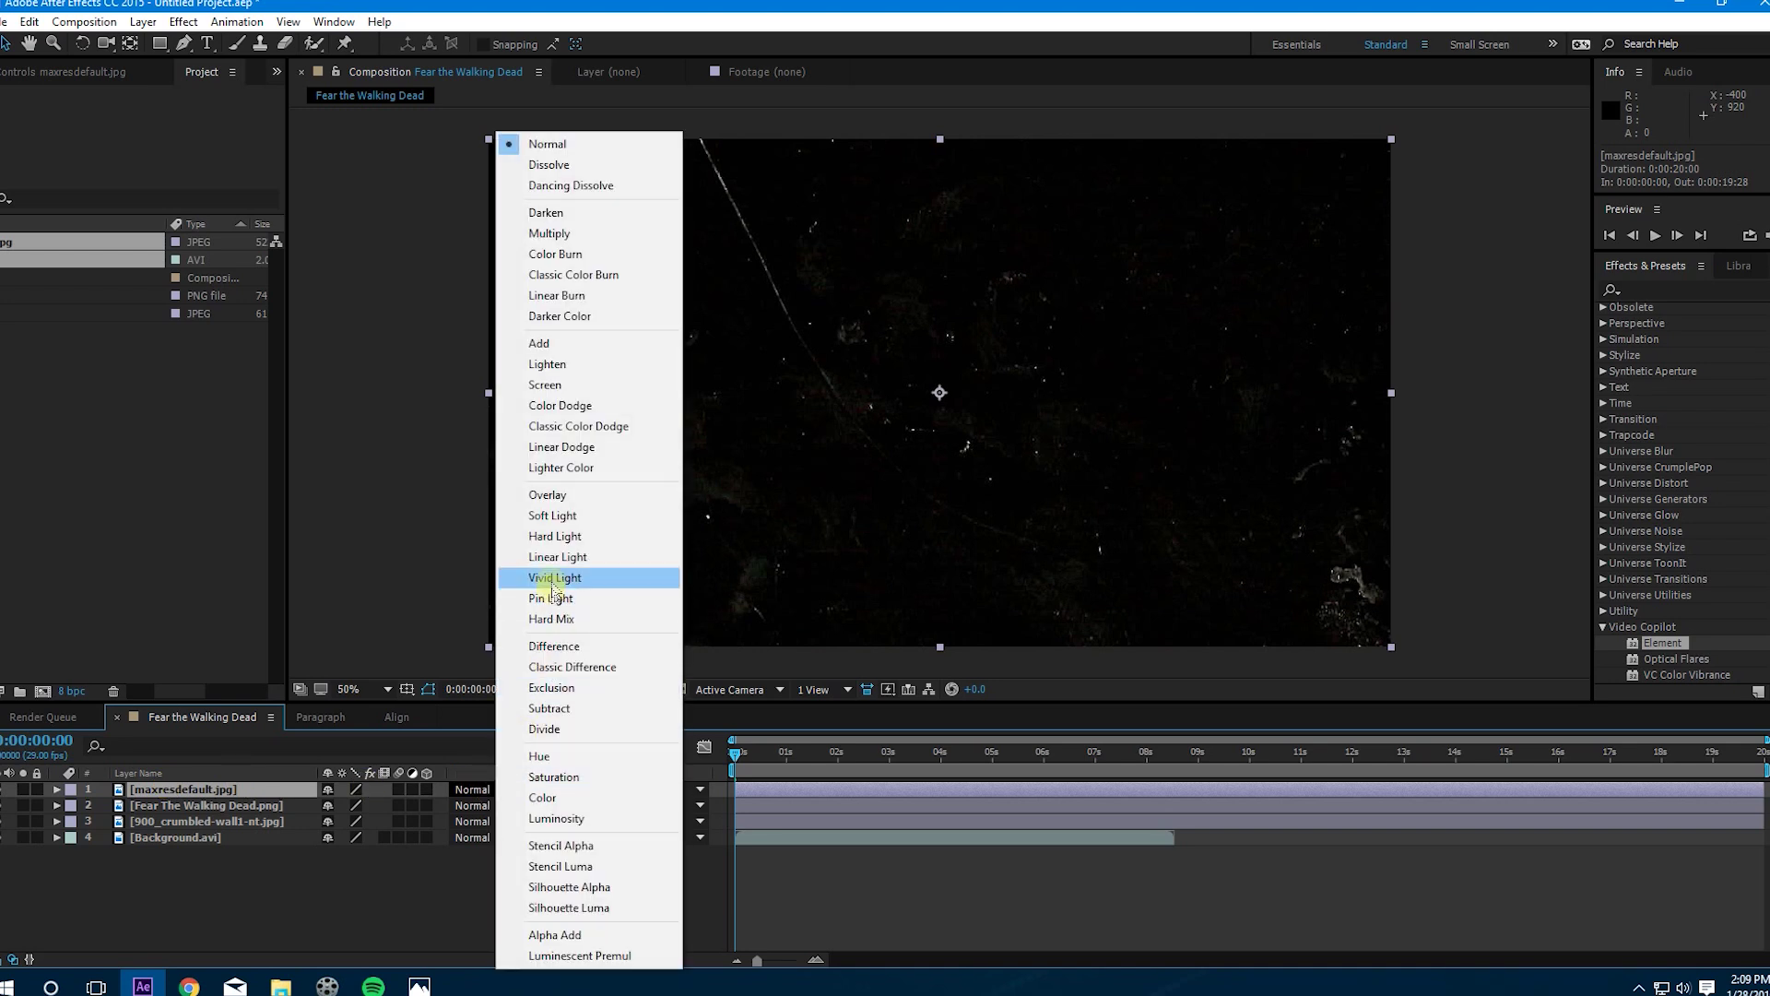
click(548, 495)
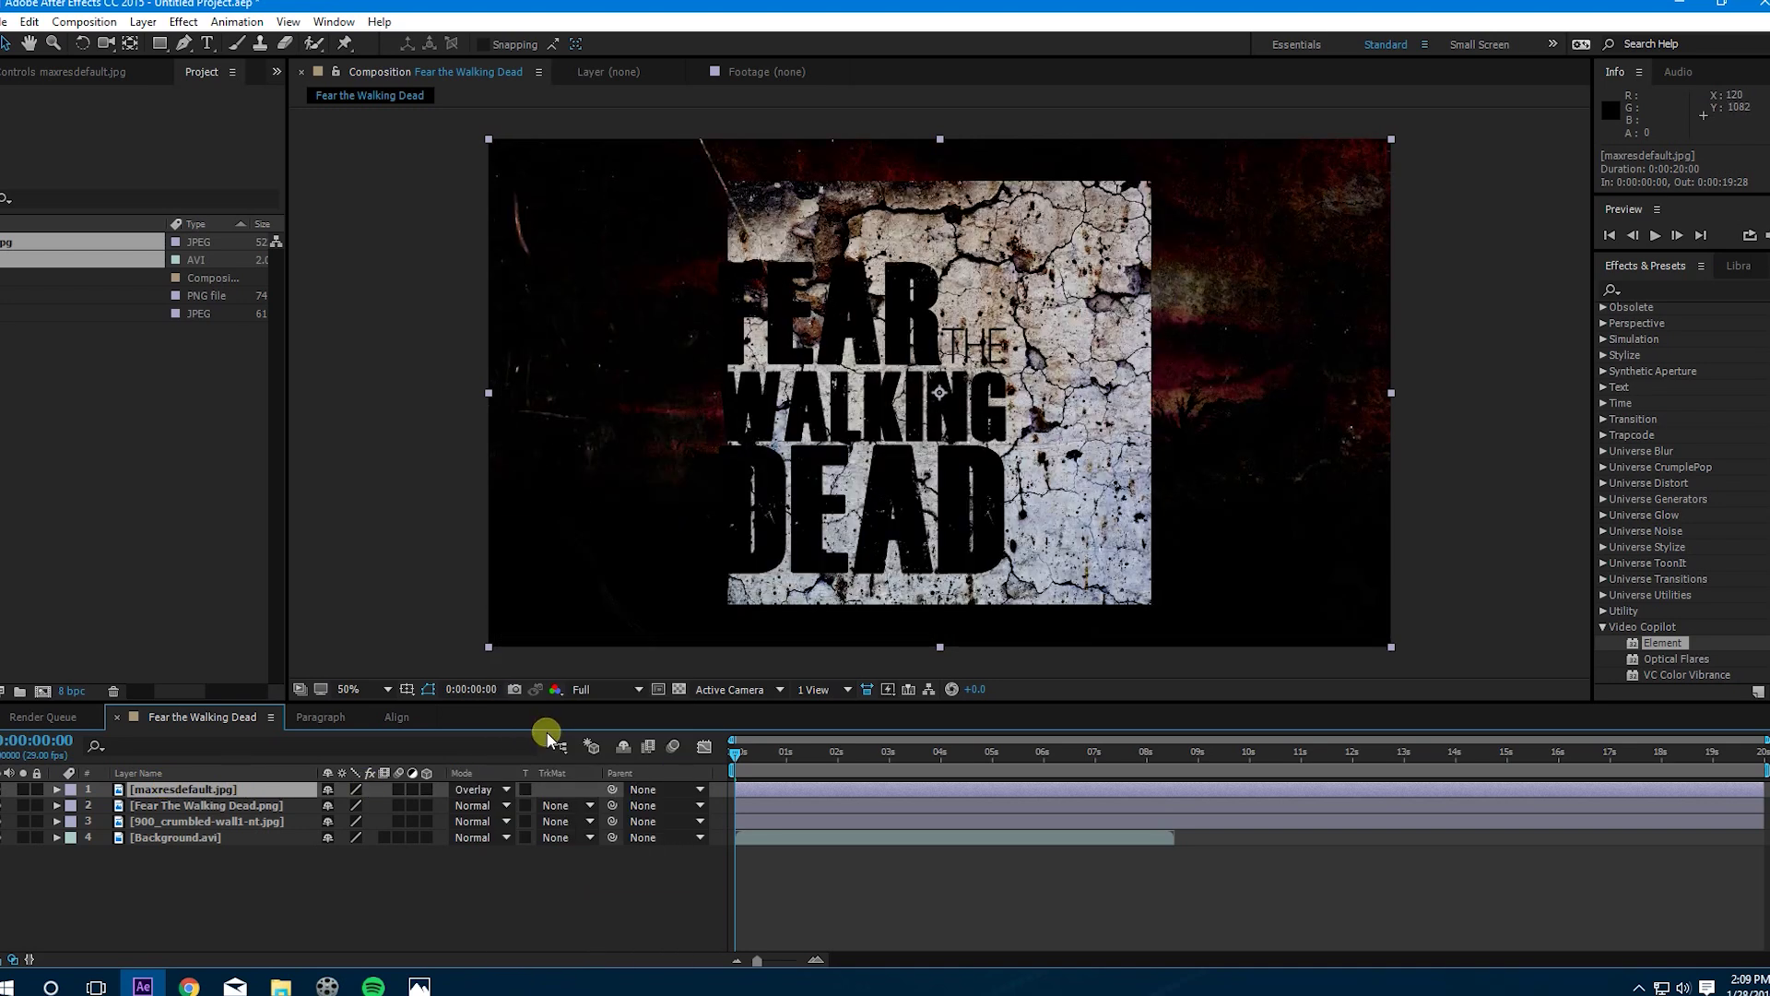
click(472, 790)
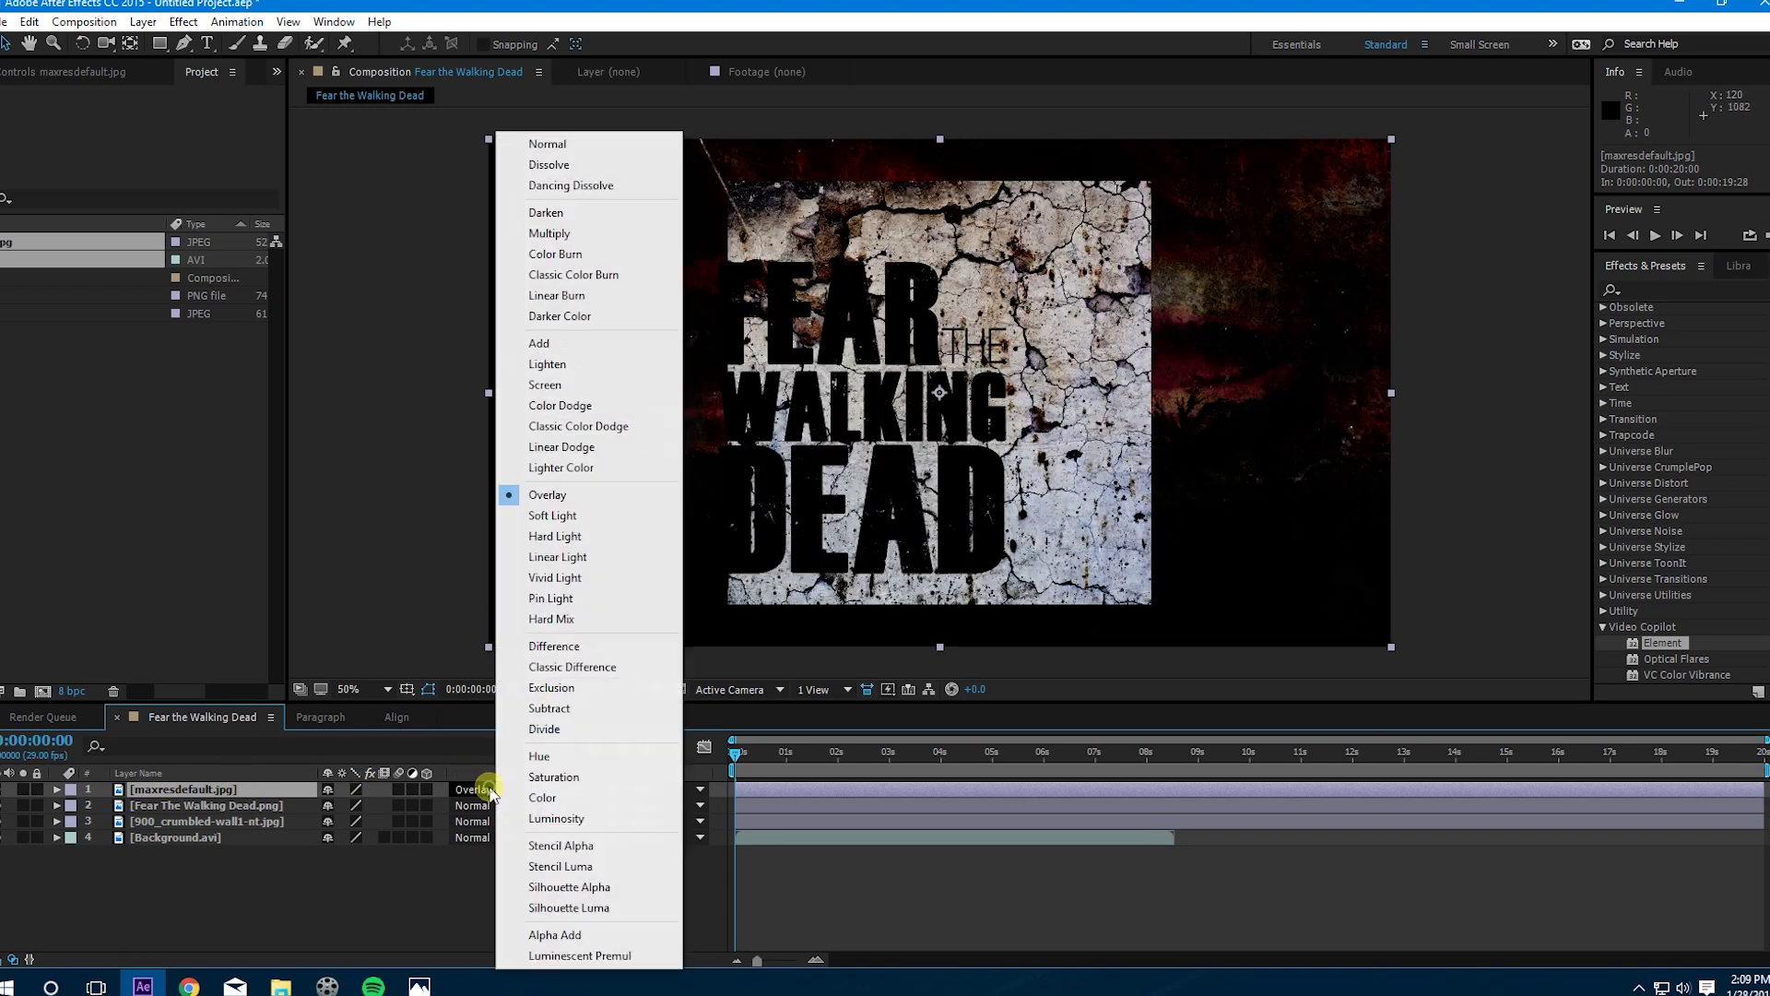
click(564, 348)
Step: Select the 900_crumbled-wall1-nt.jpg layer
click(169, 890)
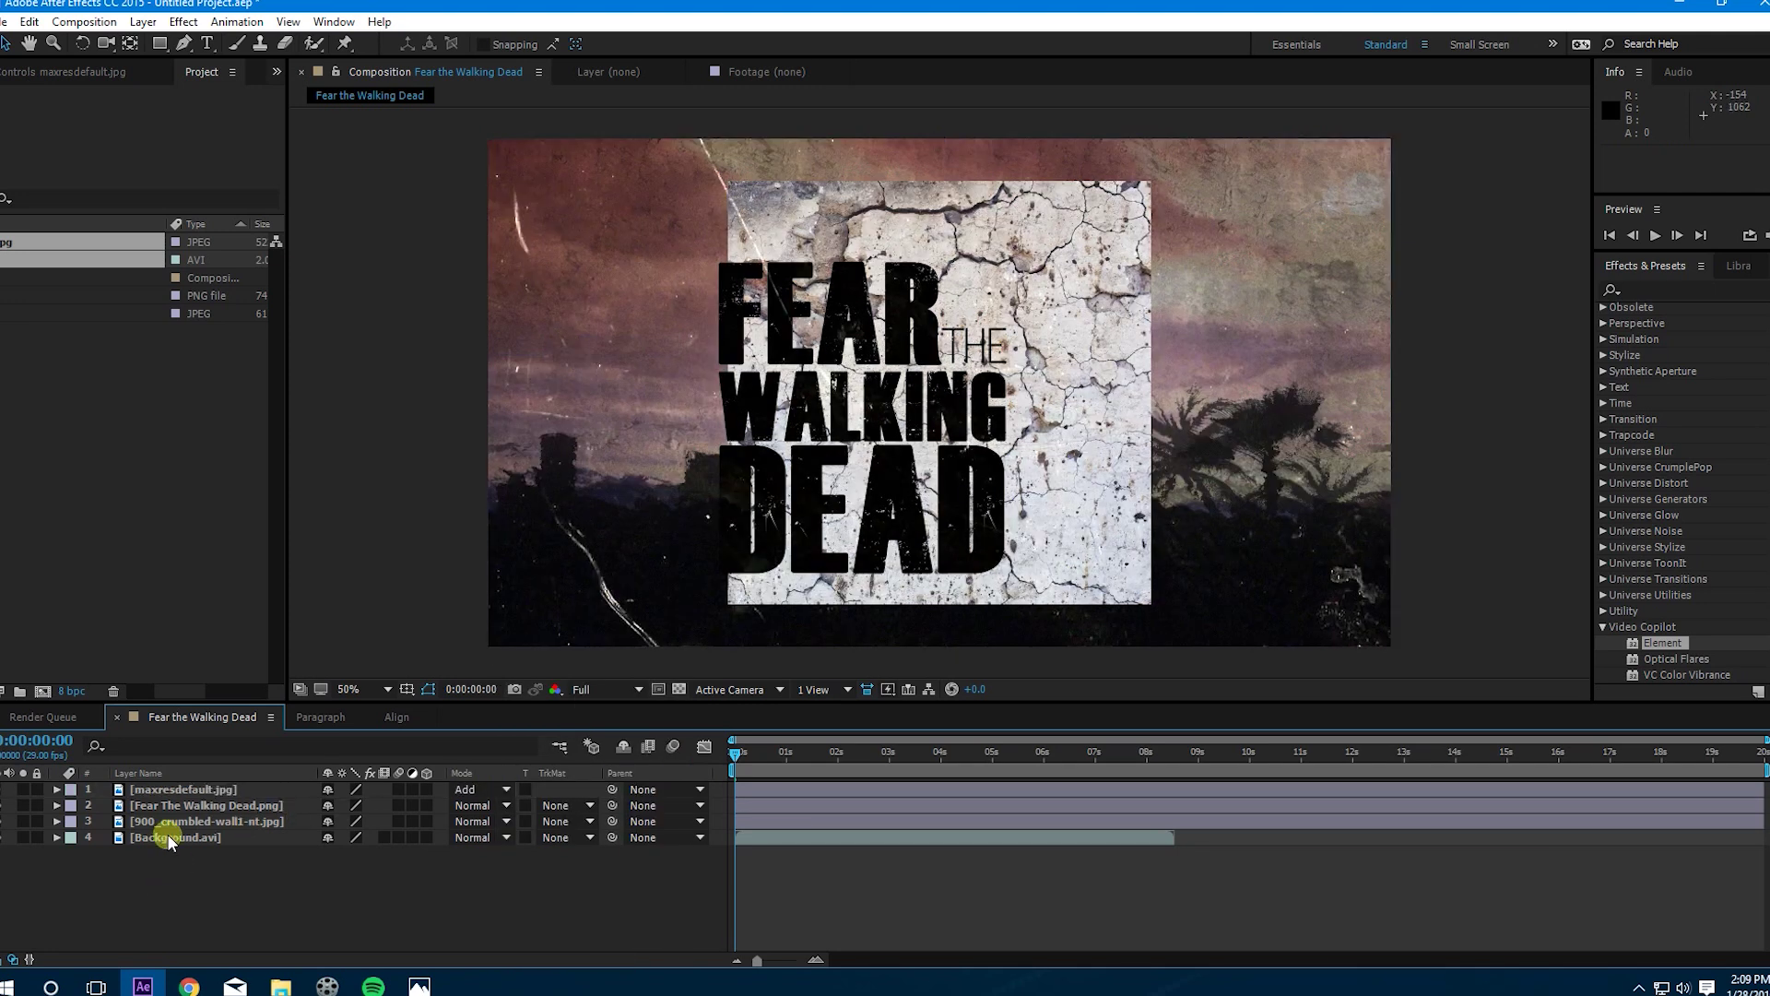
click(175, 807)
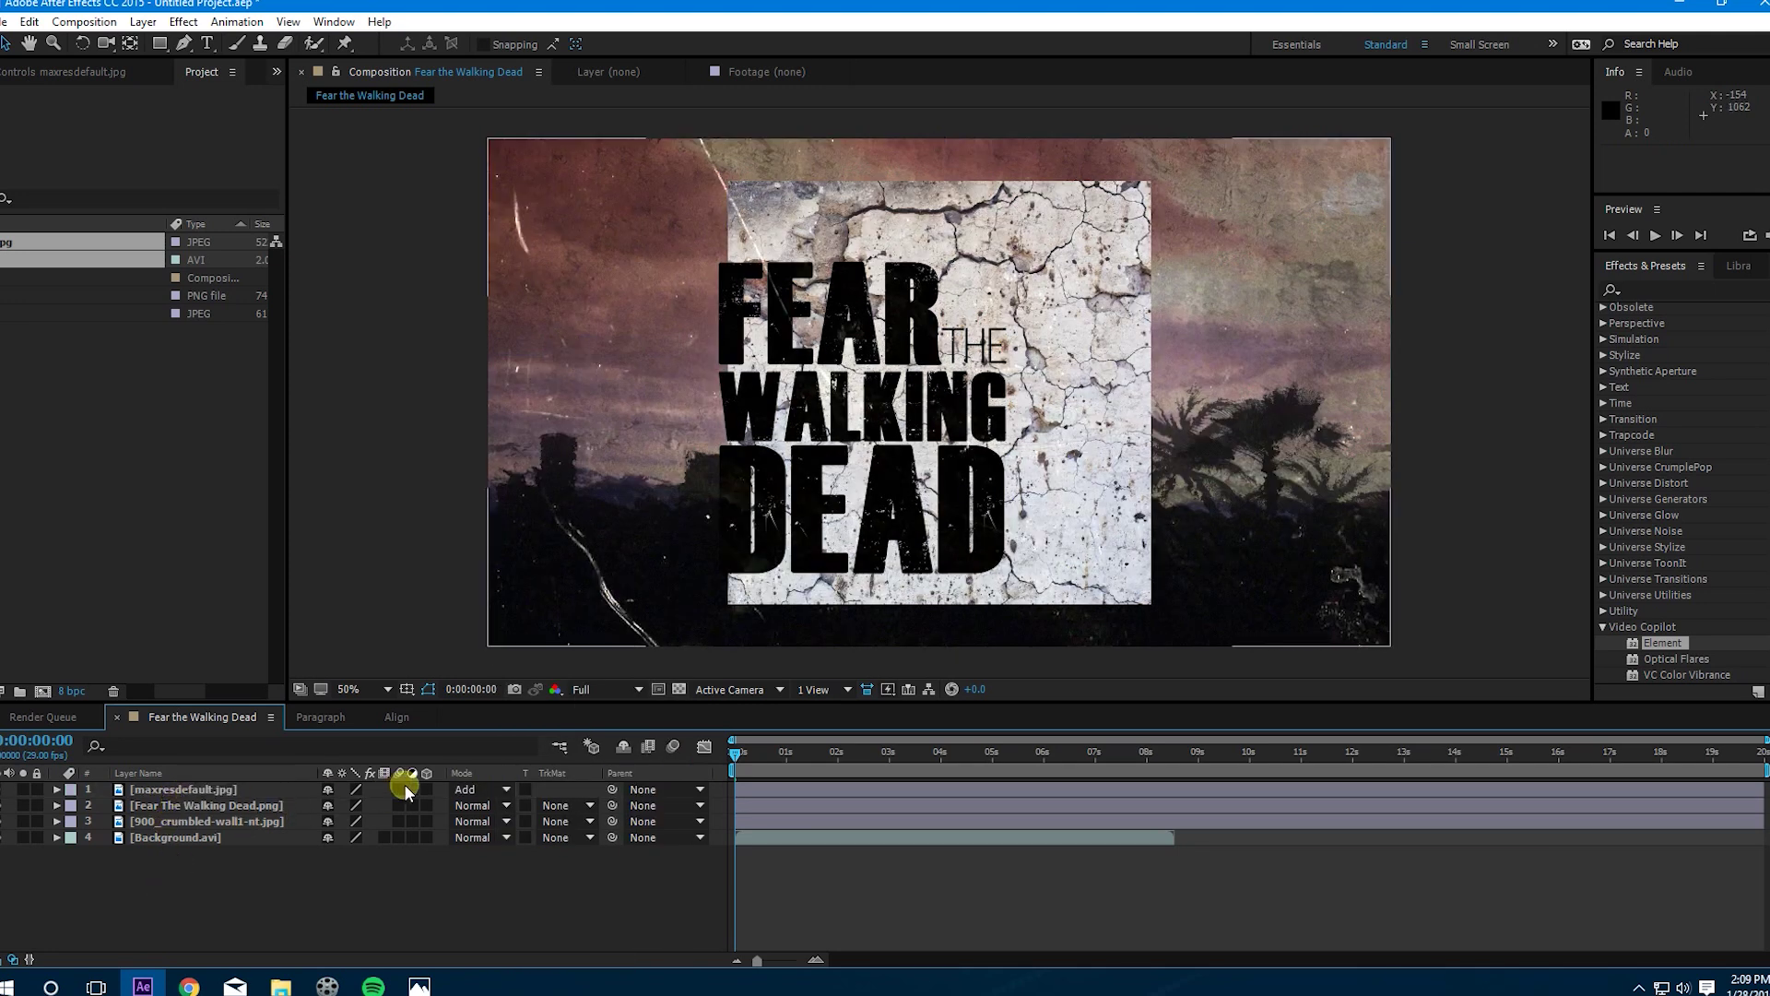
click(184, 808)
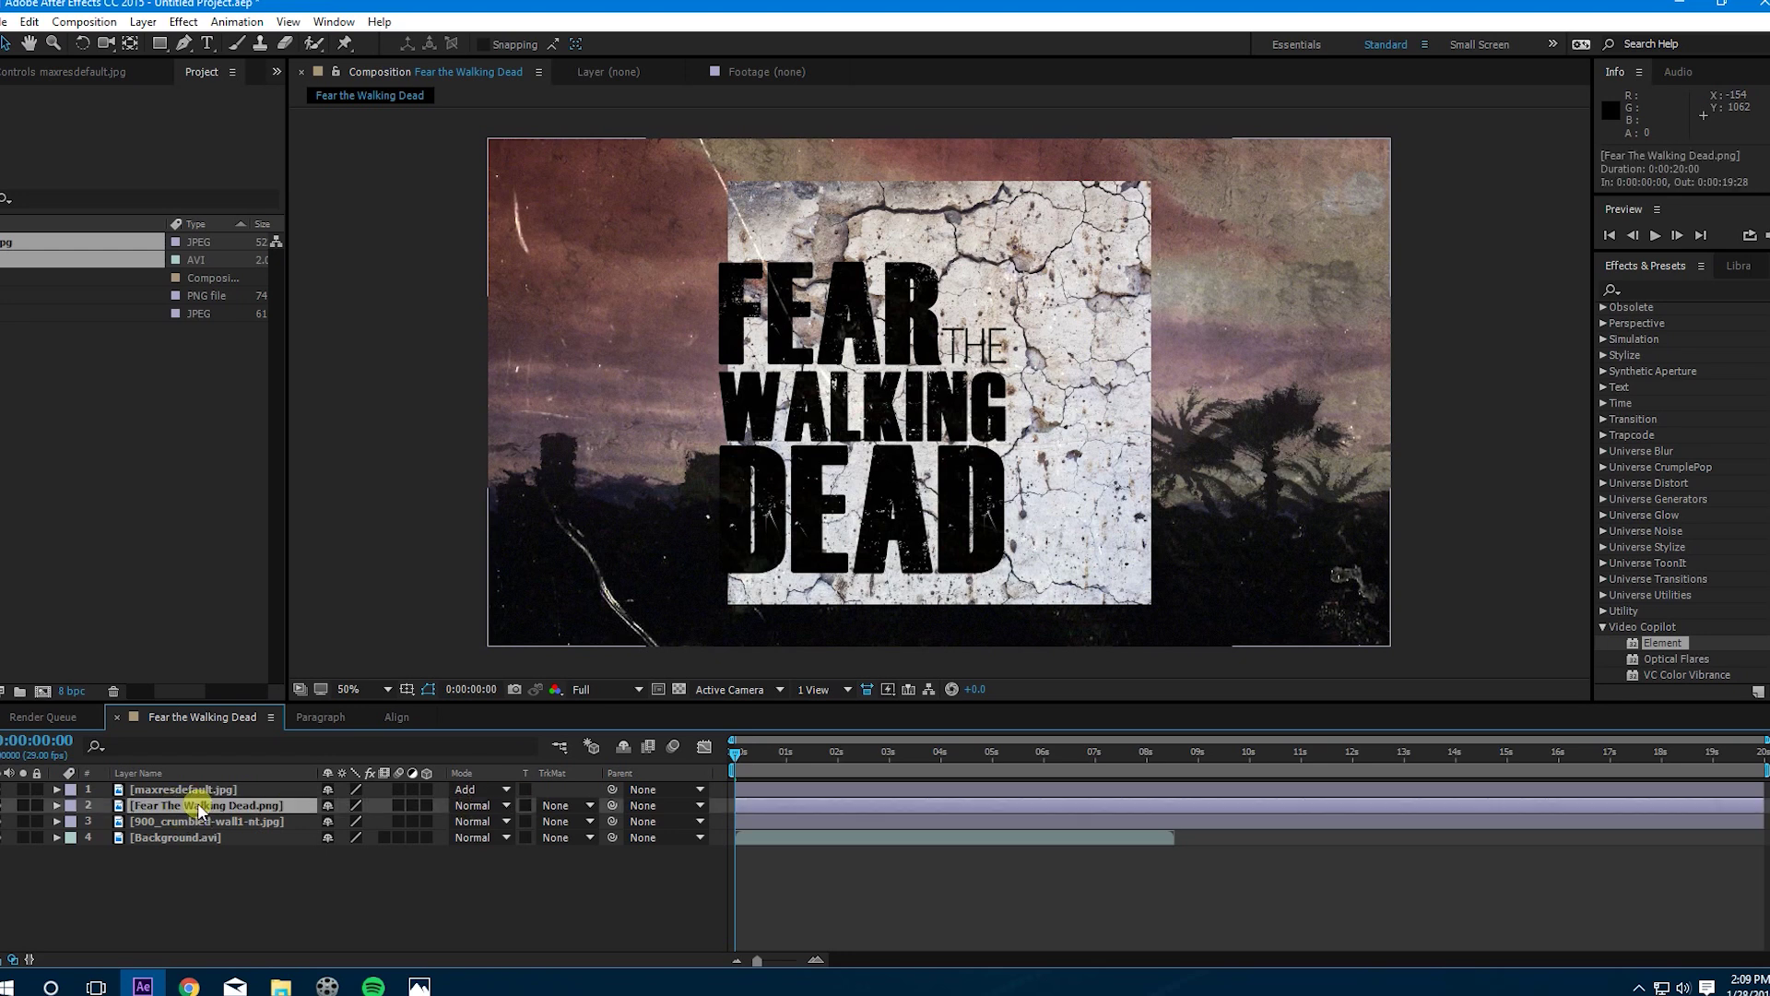
click(189, 820)
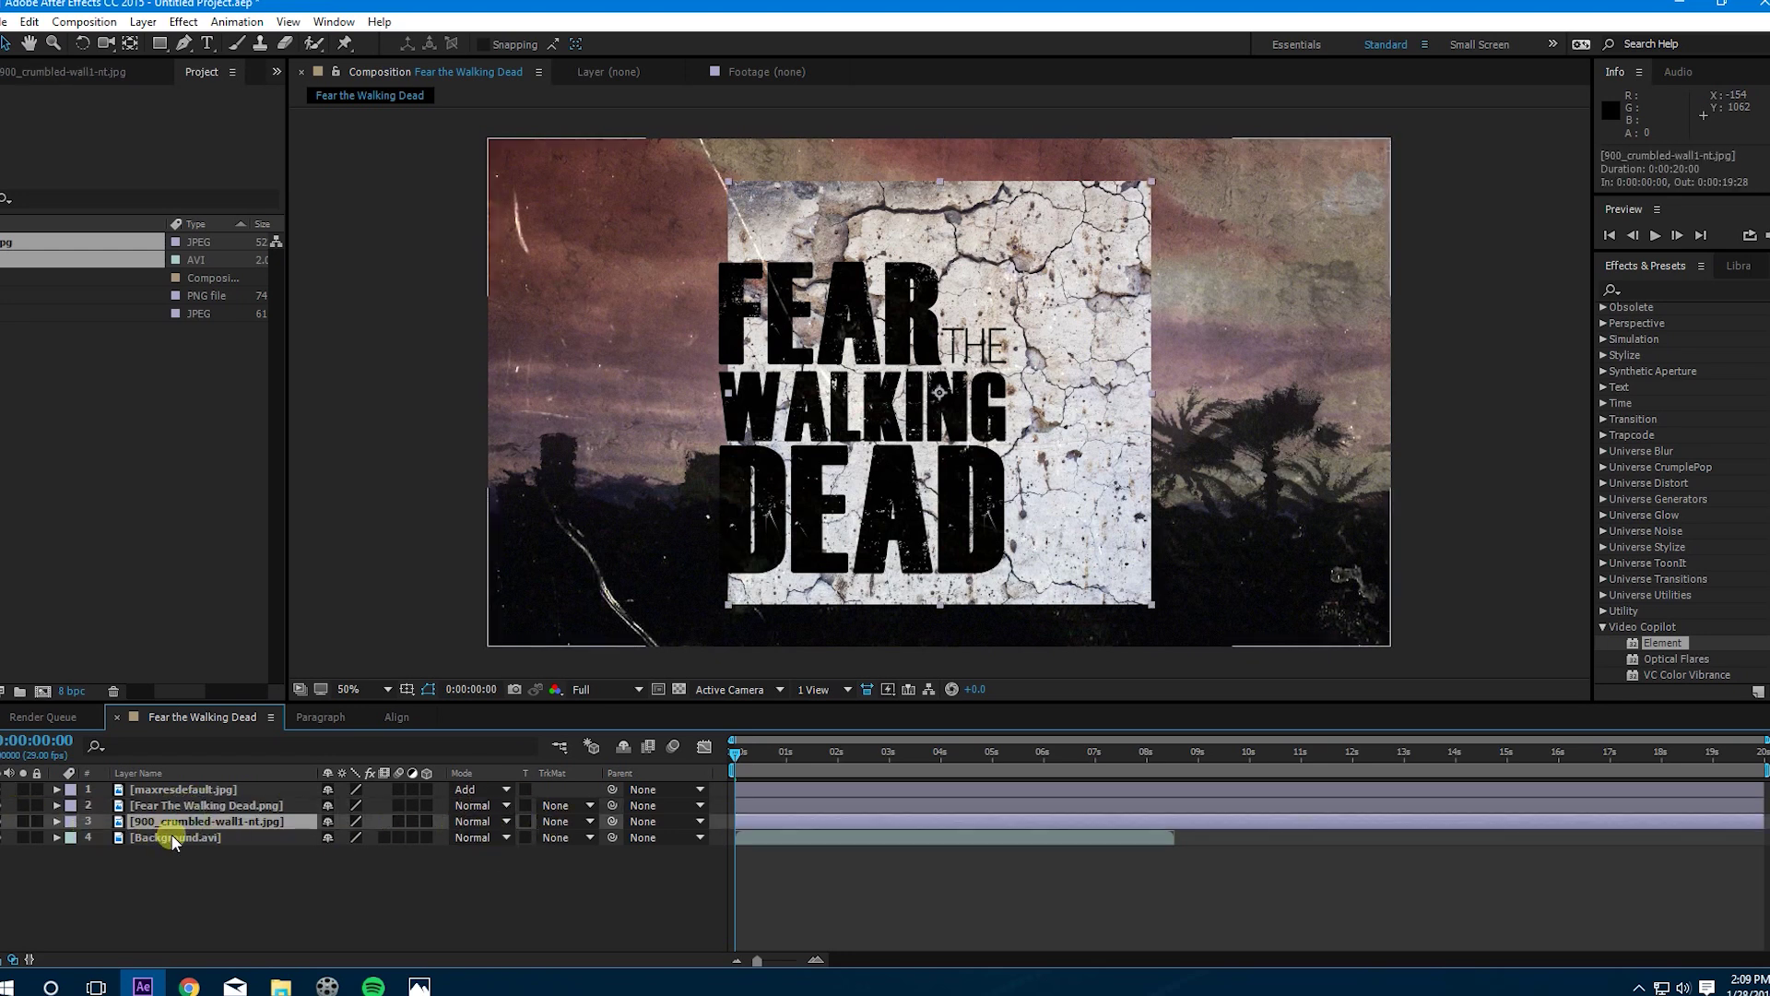
Step: Set the crumbled wall layer to Alpha Matte 'Fear The Walking Dead.png' and nudge the texture left
click(560, 820)
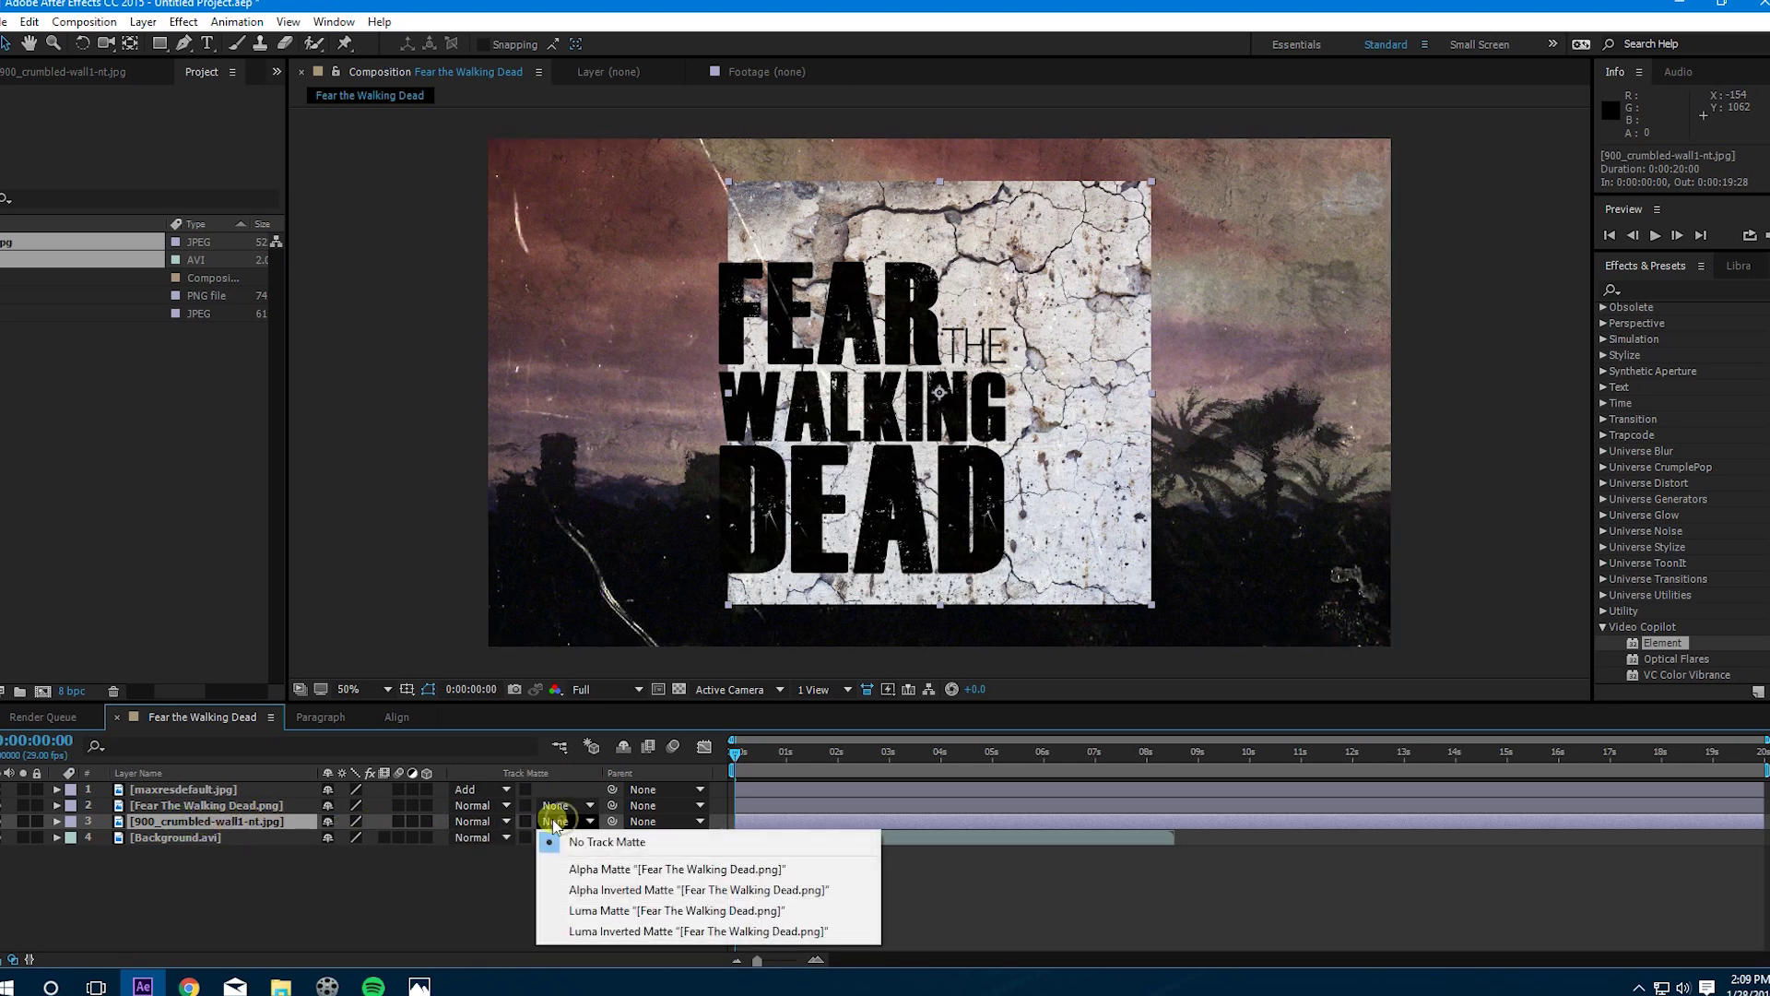
click(612, 870)
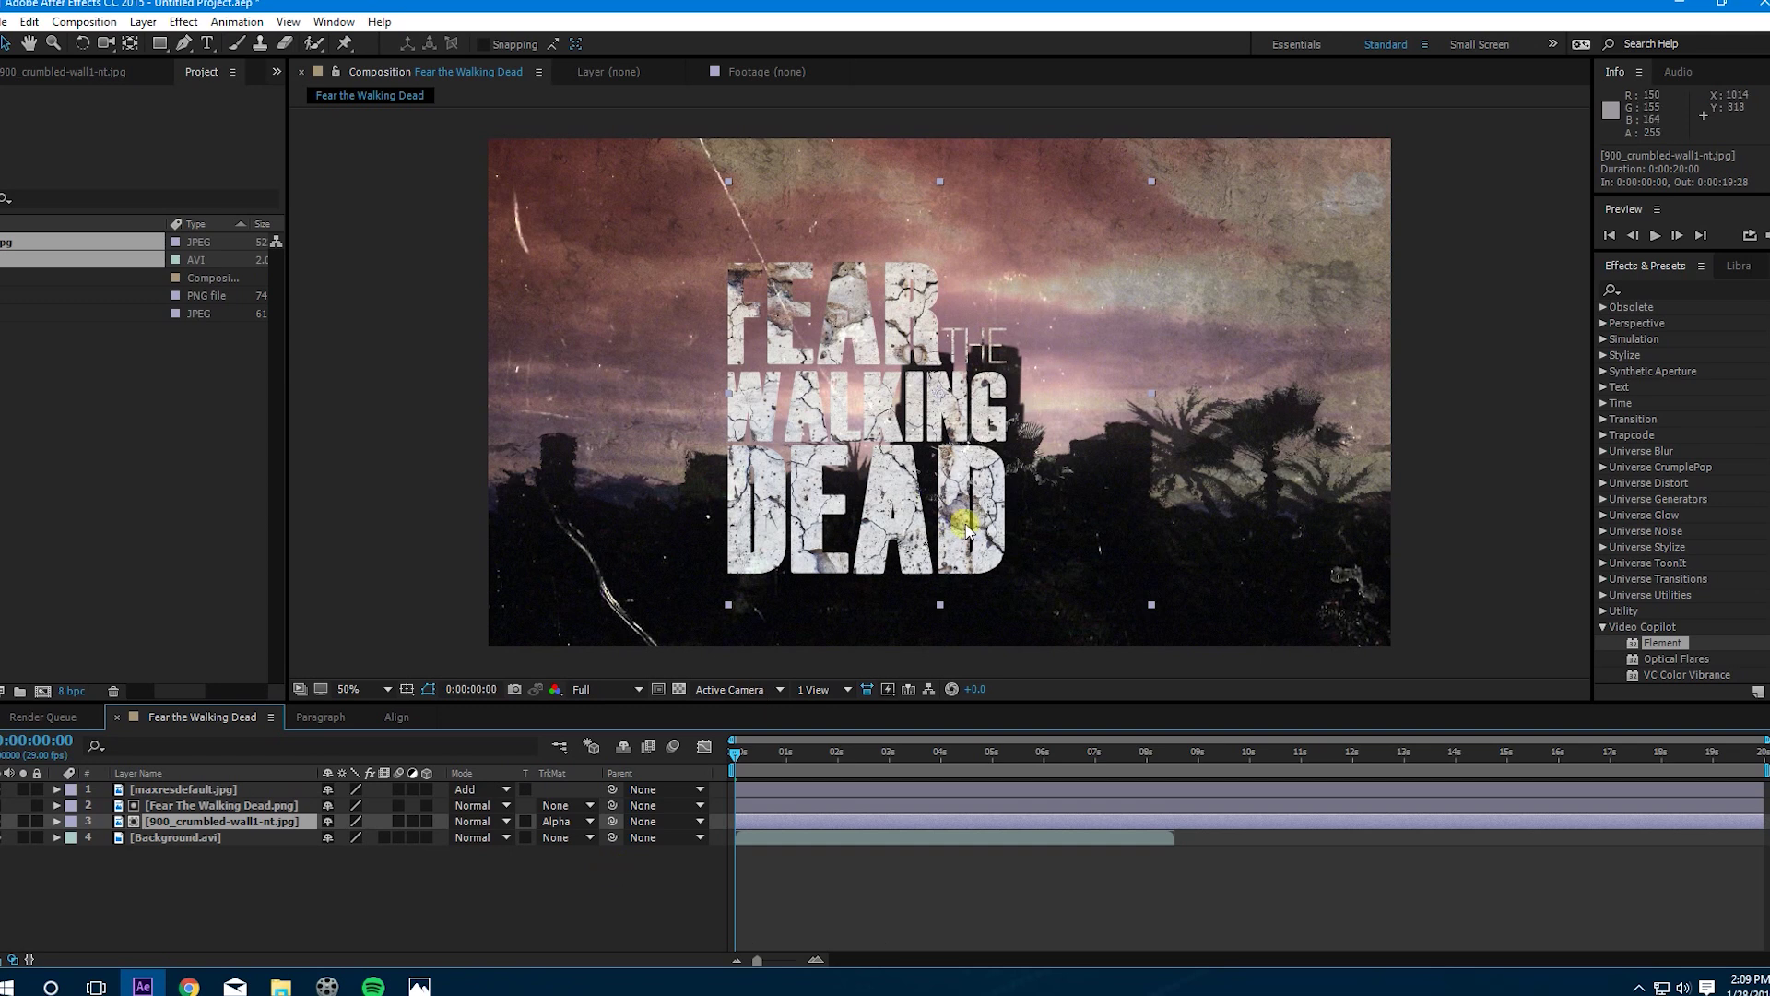
drag(965, 524, 908, 505)
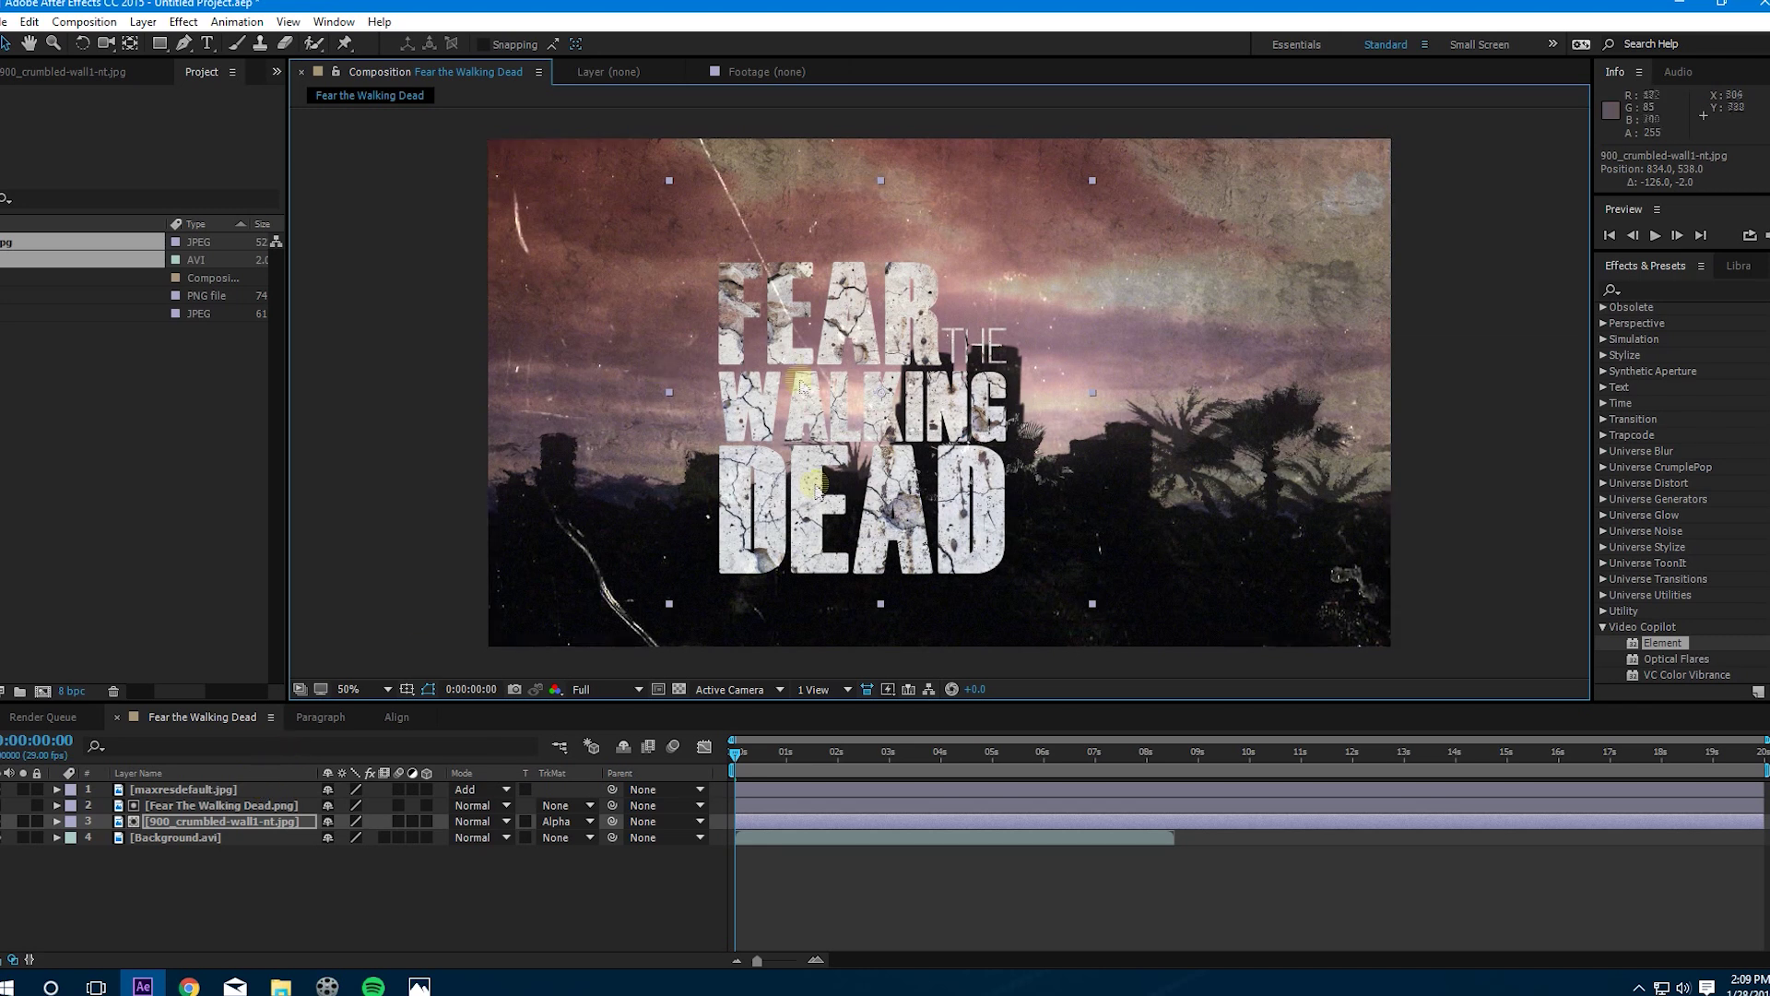
click(189, 806)
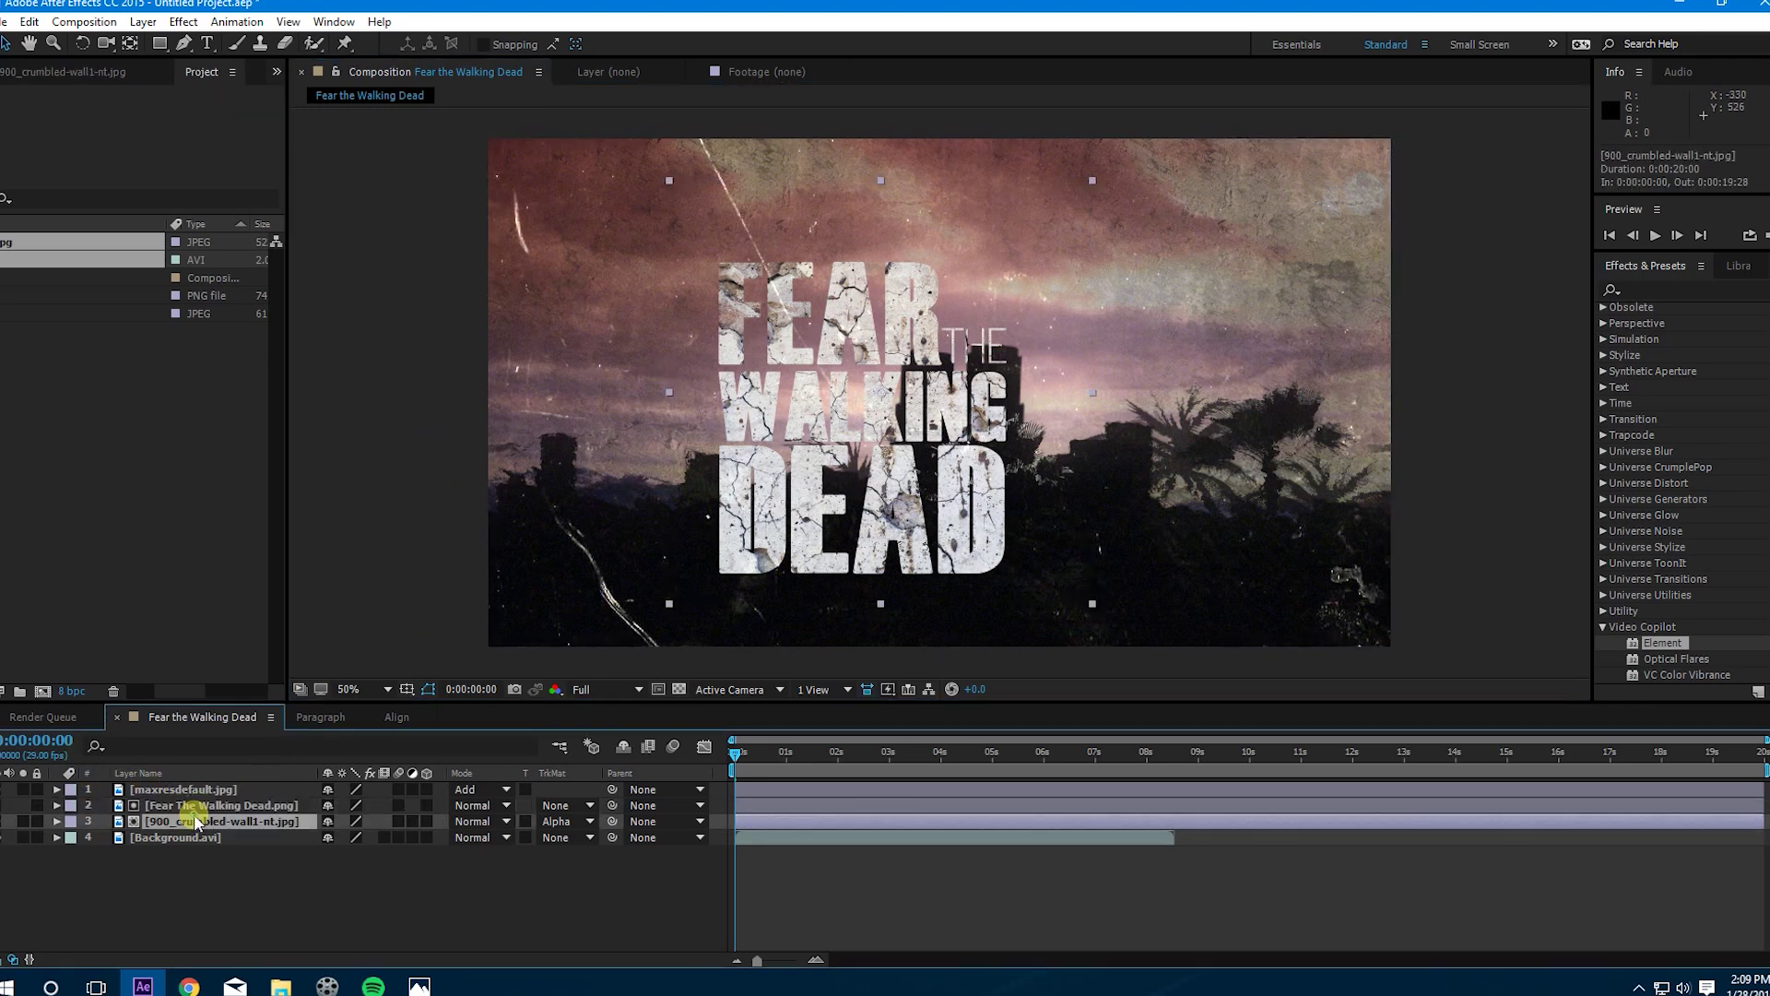
click(226, 819)
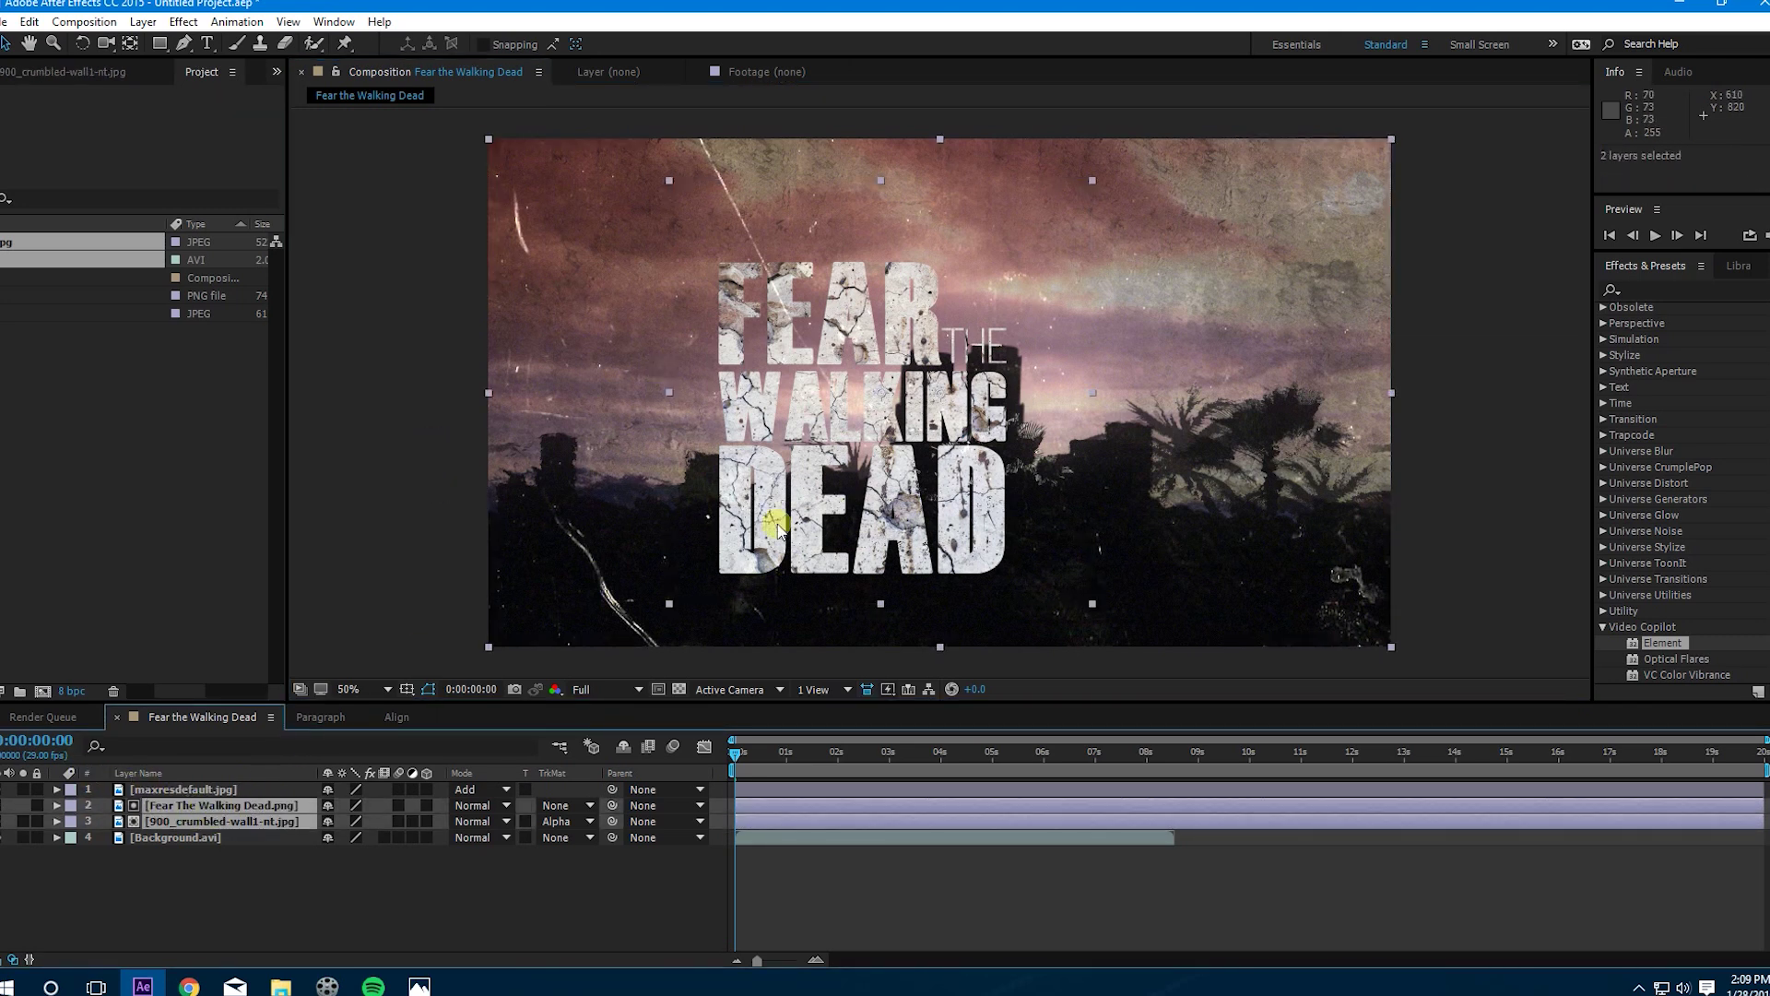
Step: Move the wall texture up and right and scale it down to 92% within the letters
drag(783, 525, 846, 515)
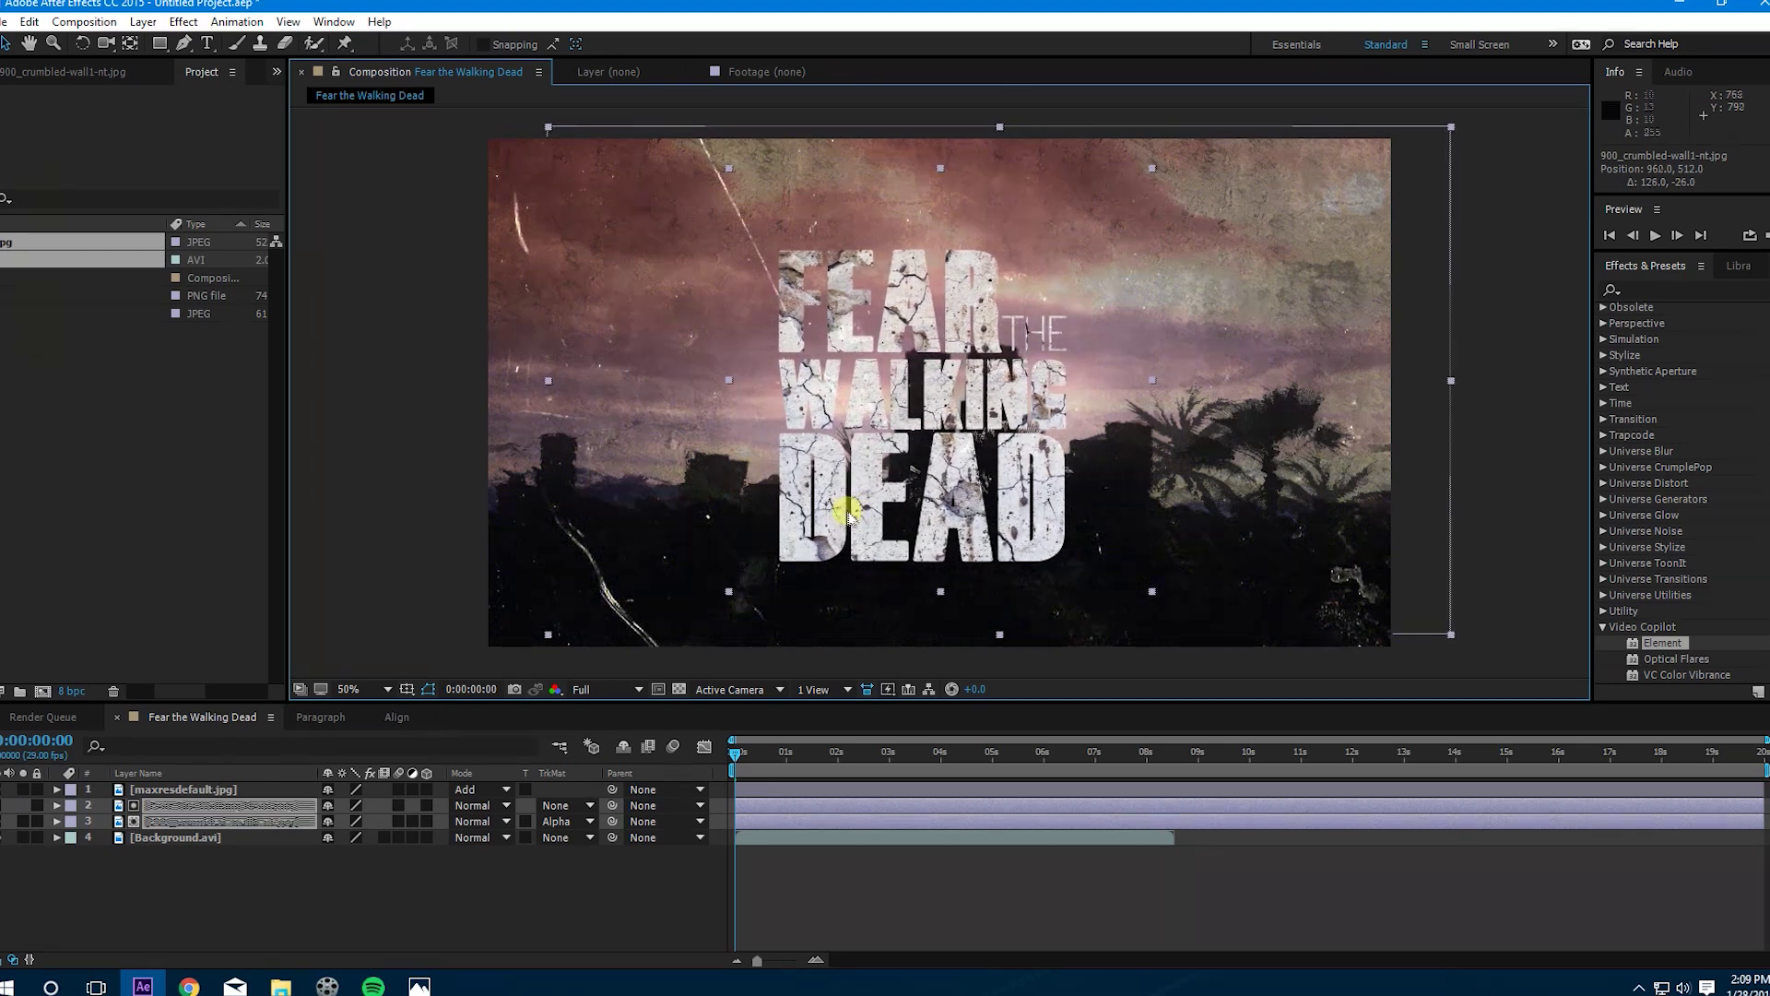
click(710, 668)
scroll(704, 656, down, 6)
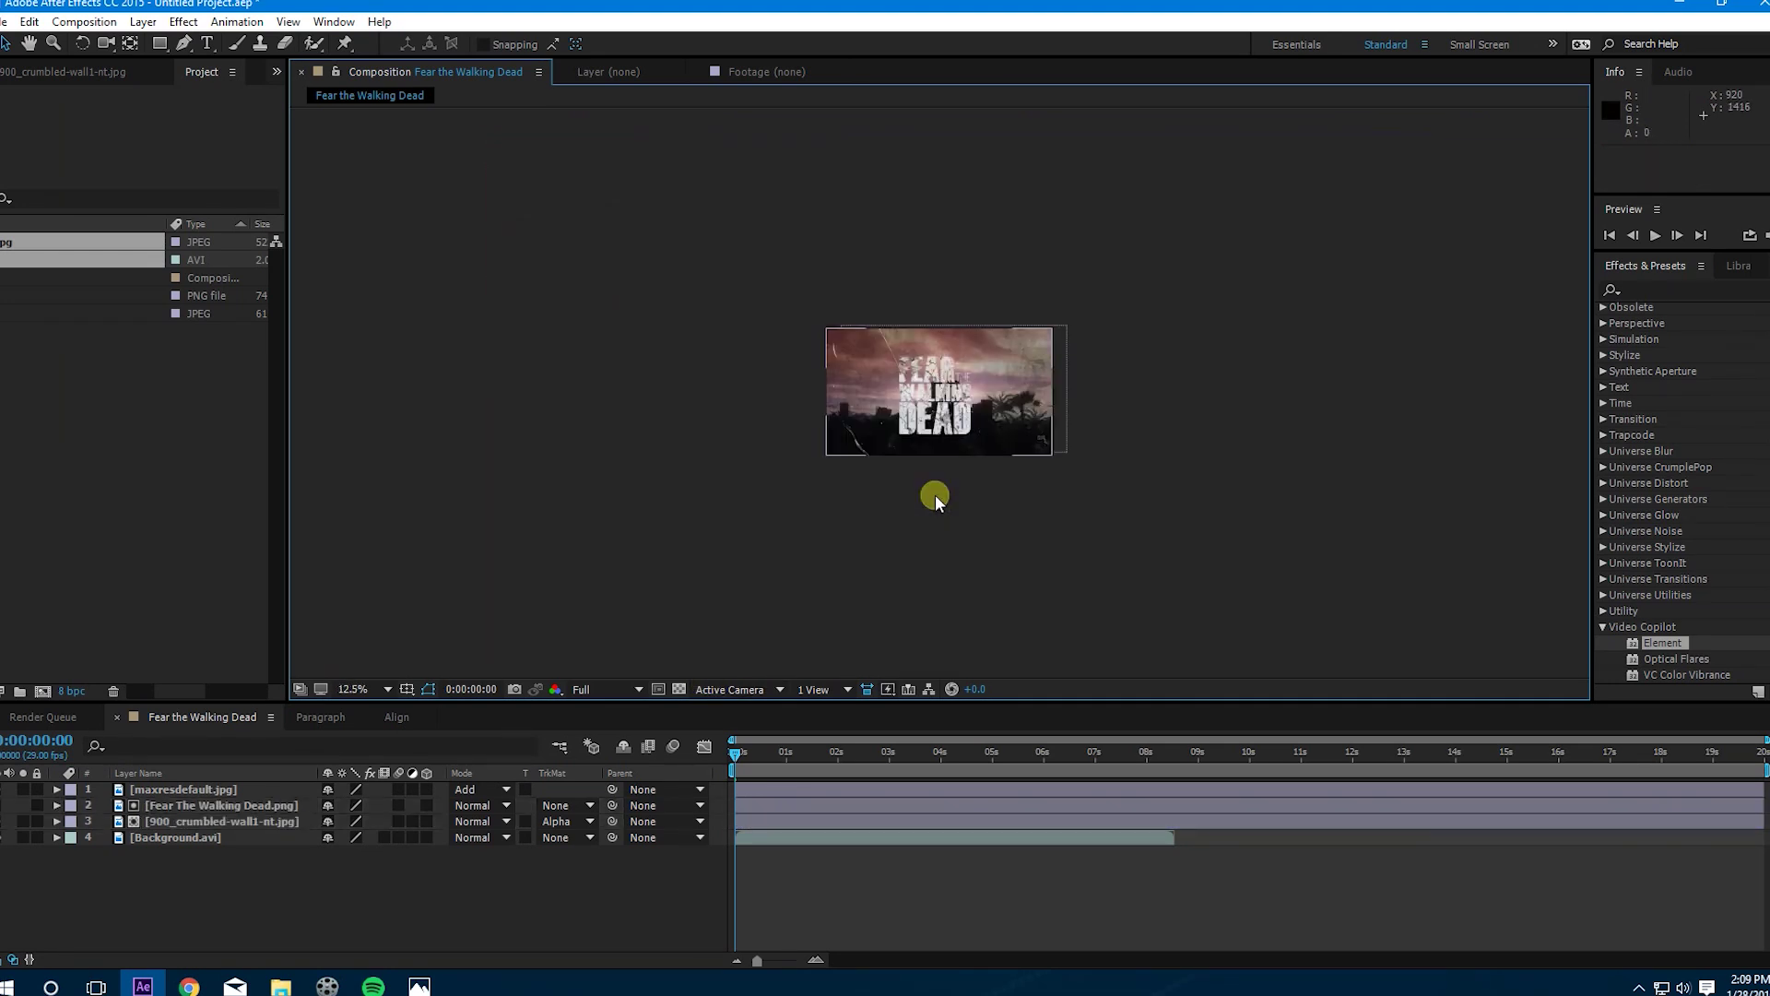
scroll(935, 494, up, 6)
click(168, 823)
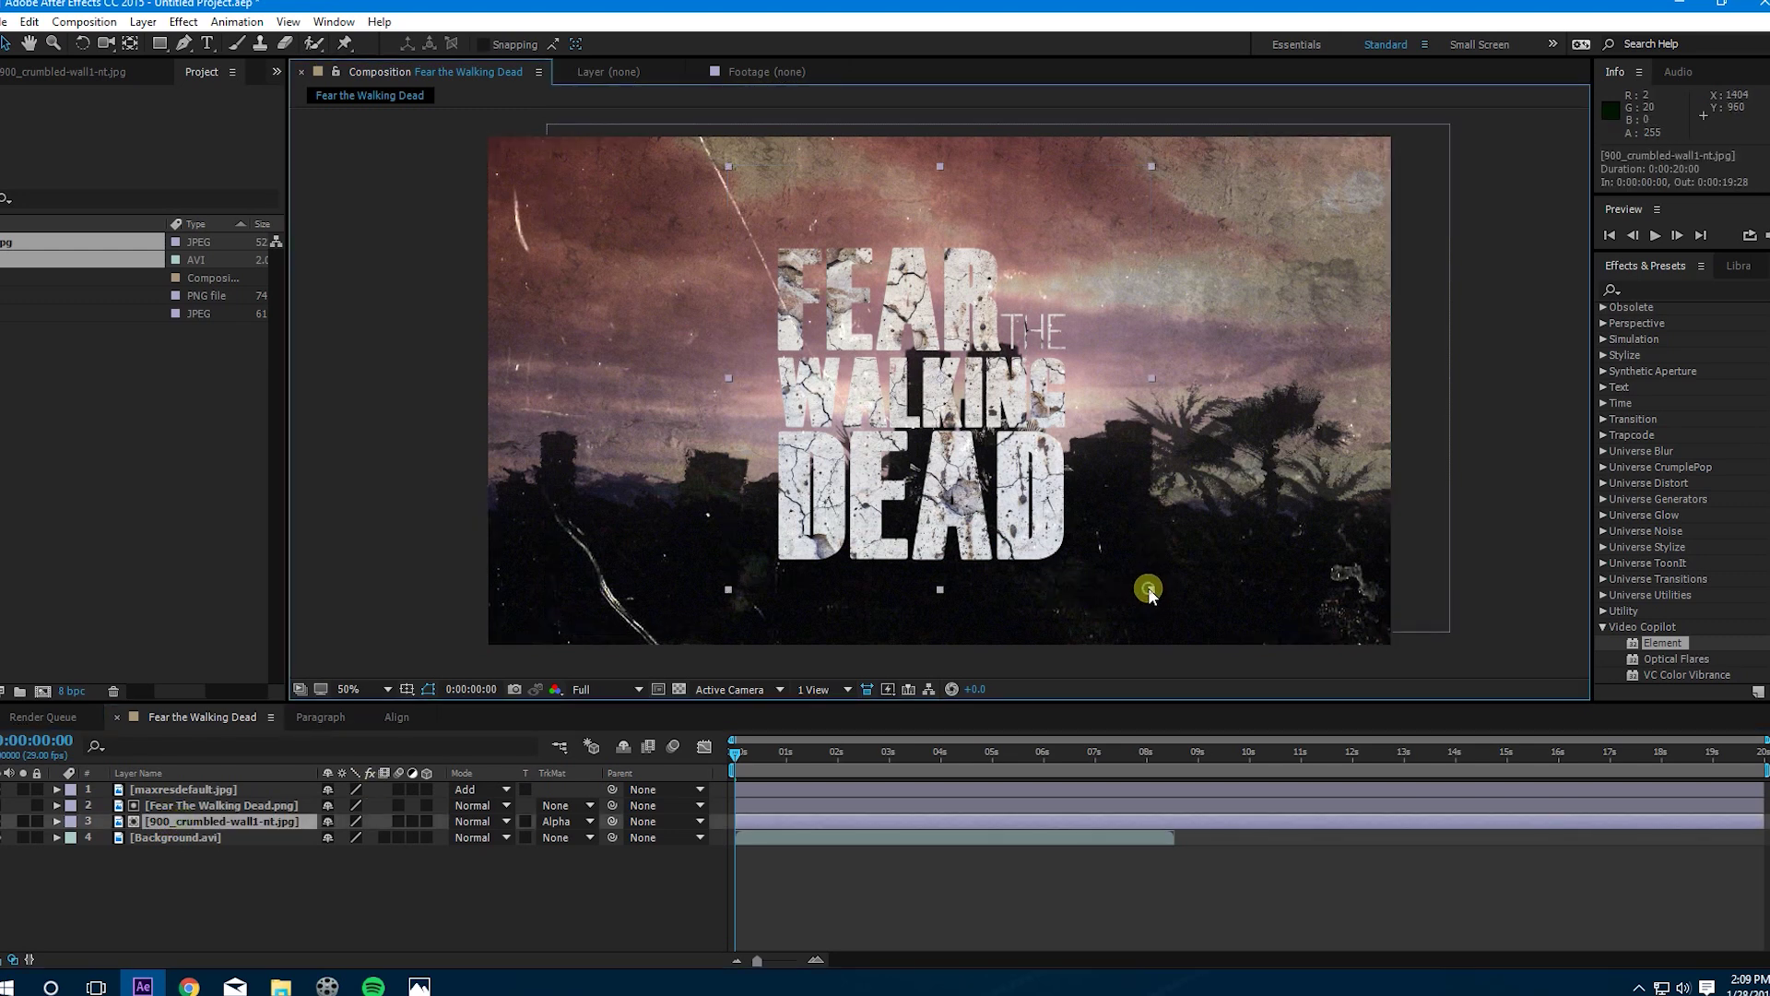
drag(1148, 588, 1049, 544)
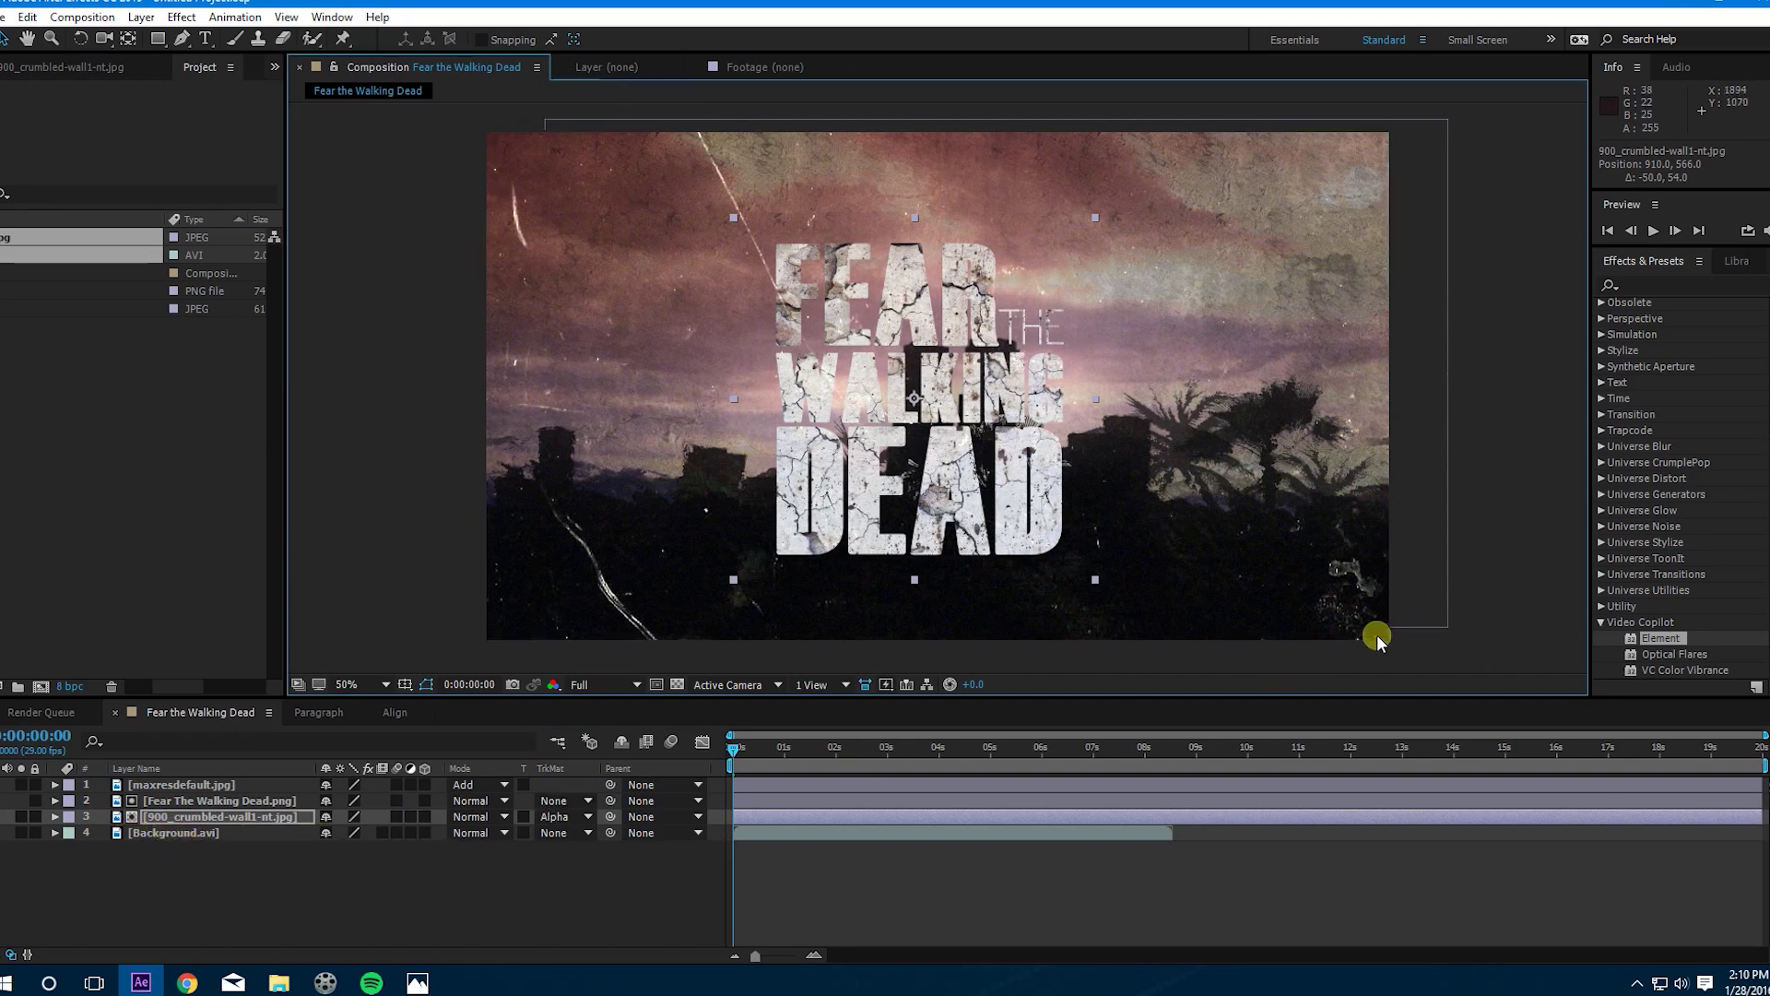
drag(1587, 271, 1265, 325)
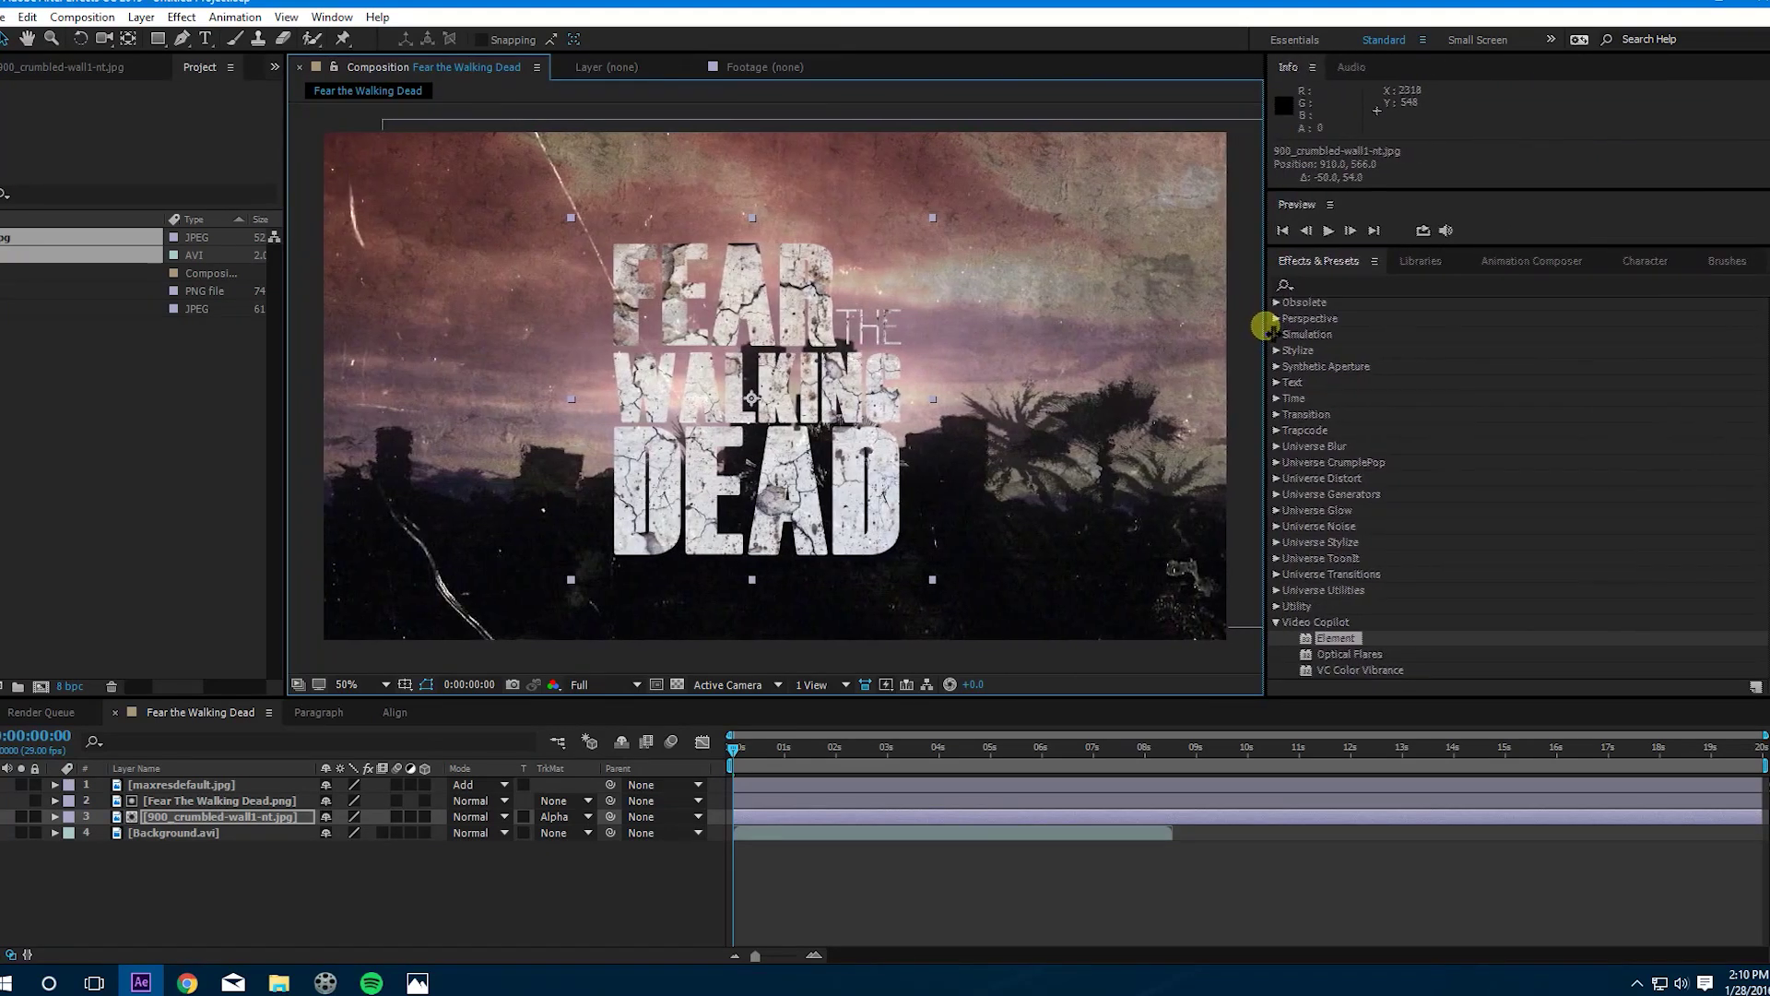
Step: Search 'expos' and apply Color Correction > Exposure to the 900_crumbled-wall1-nt.jpg layer
click(1341, 287)
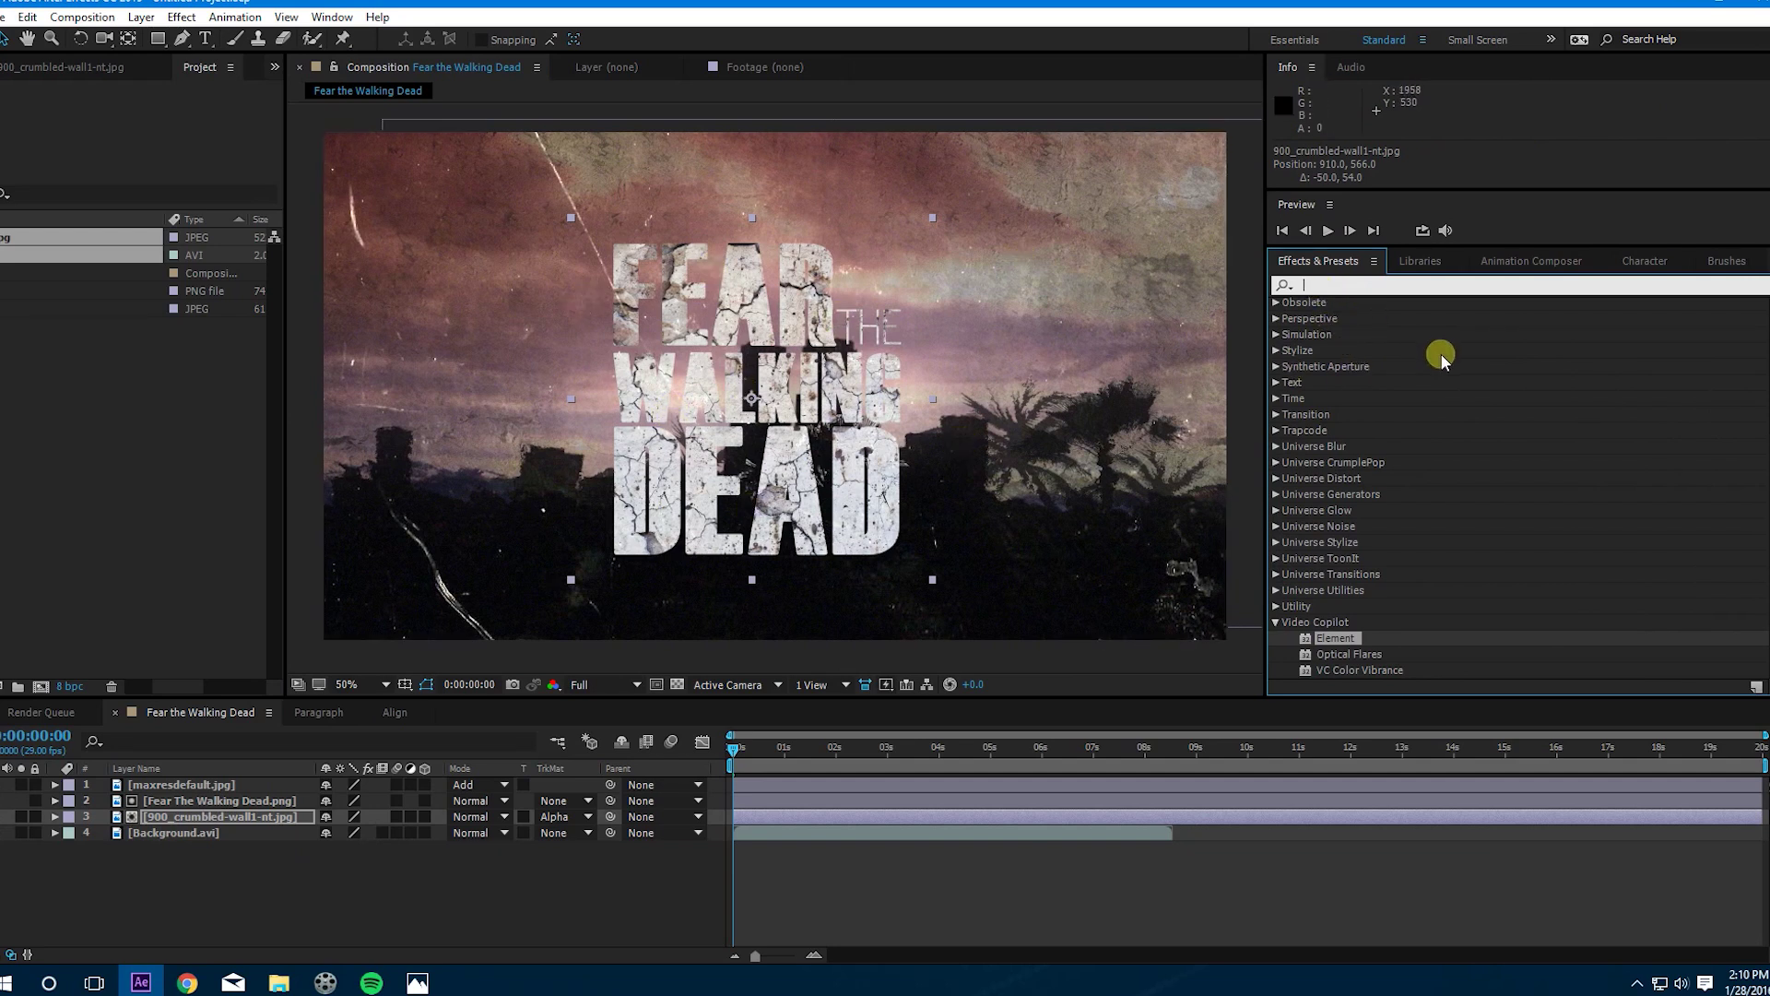
text(expos)
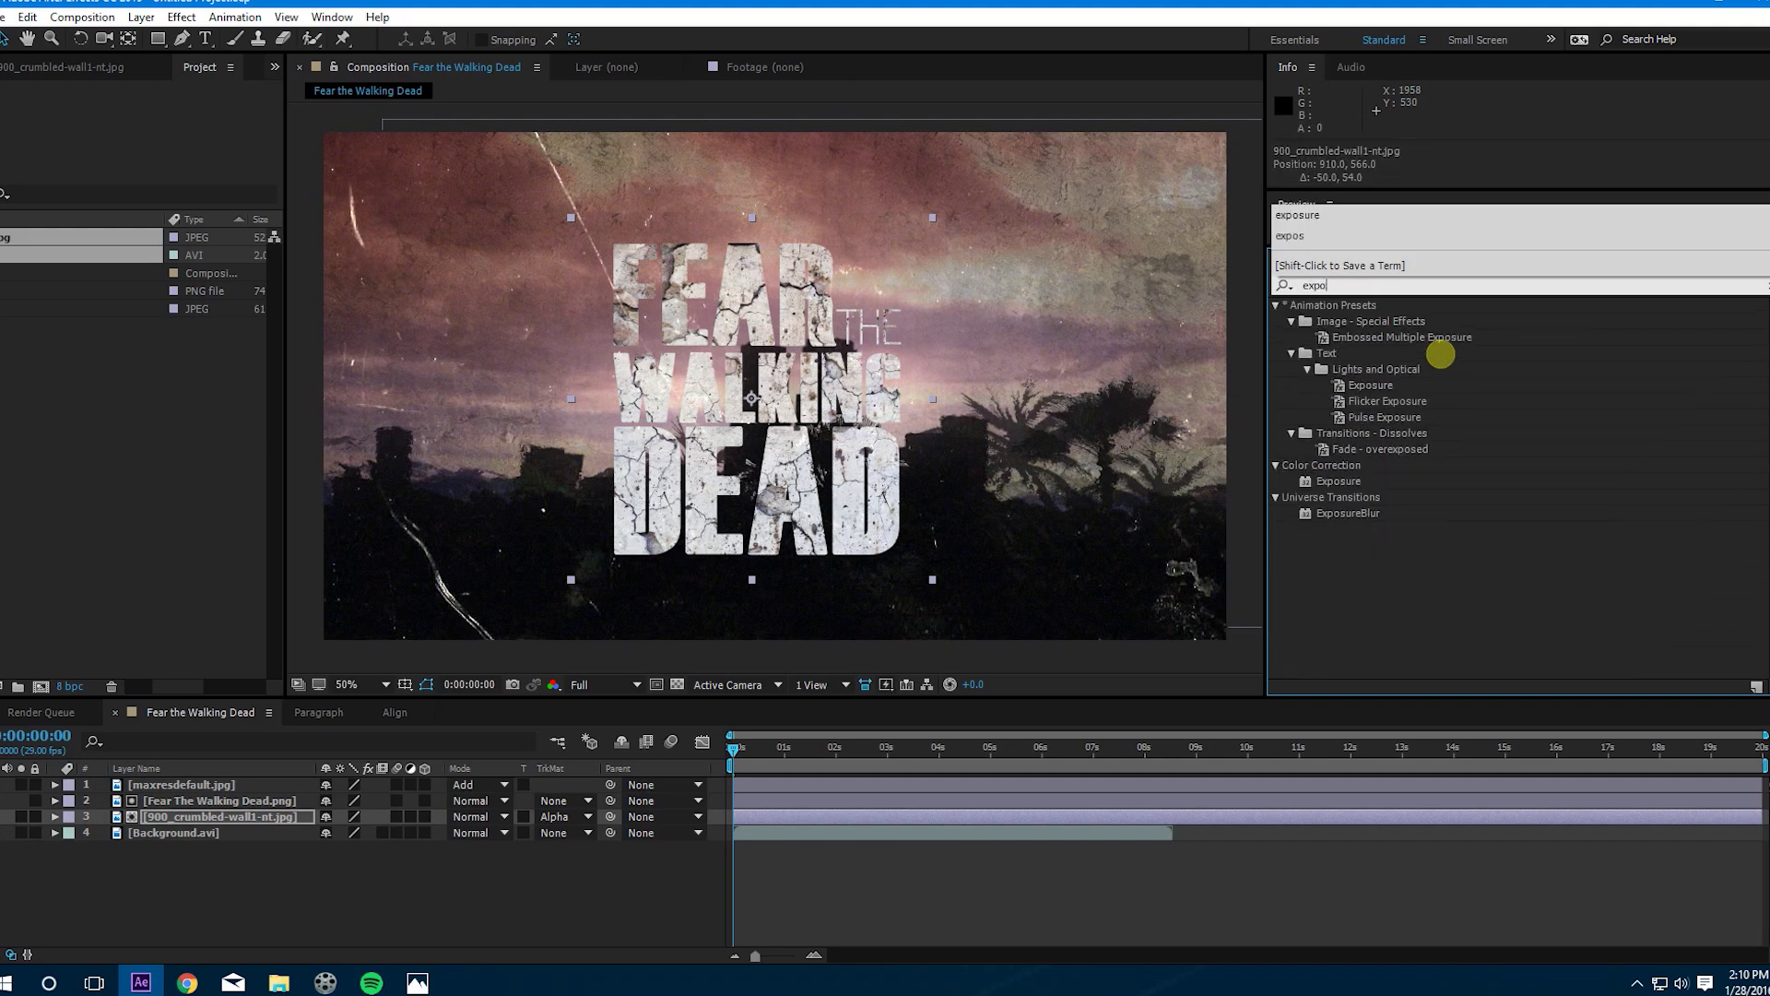
click(1336, 480)
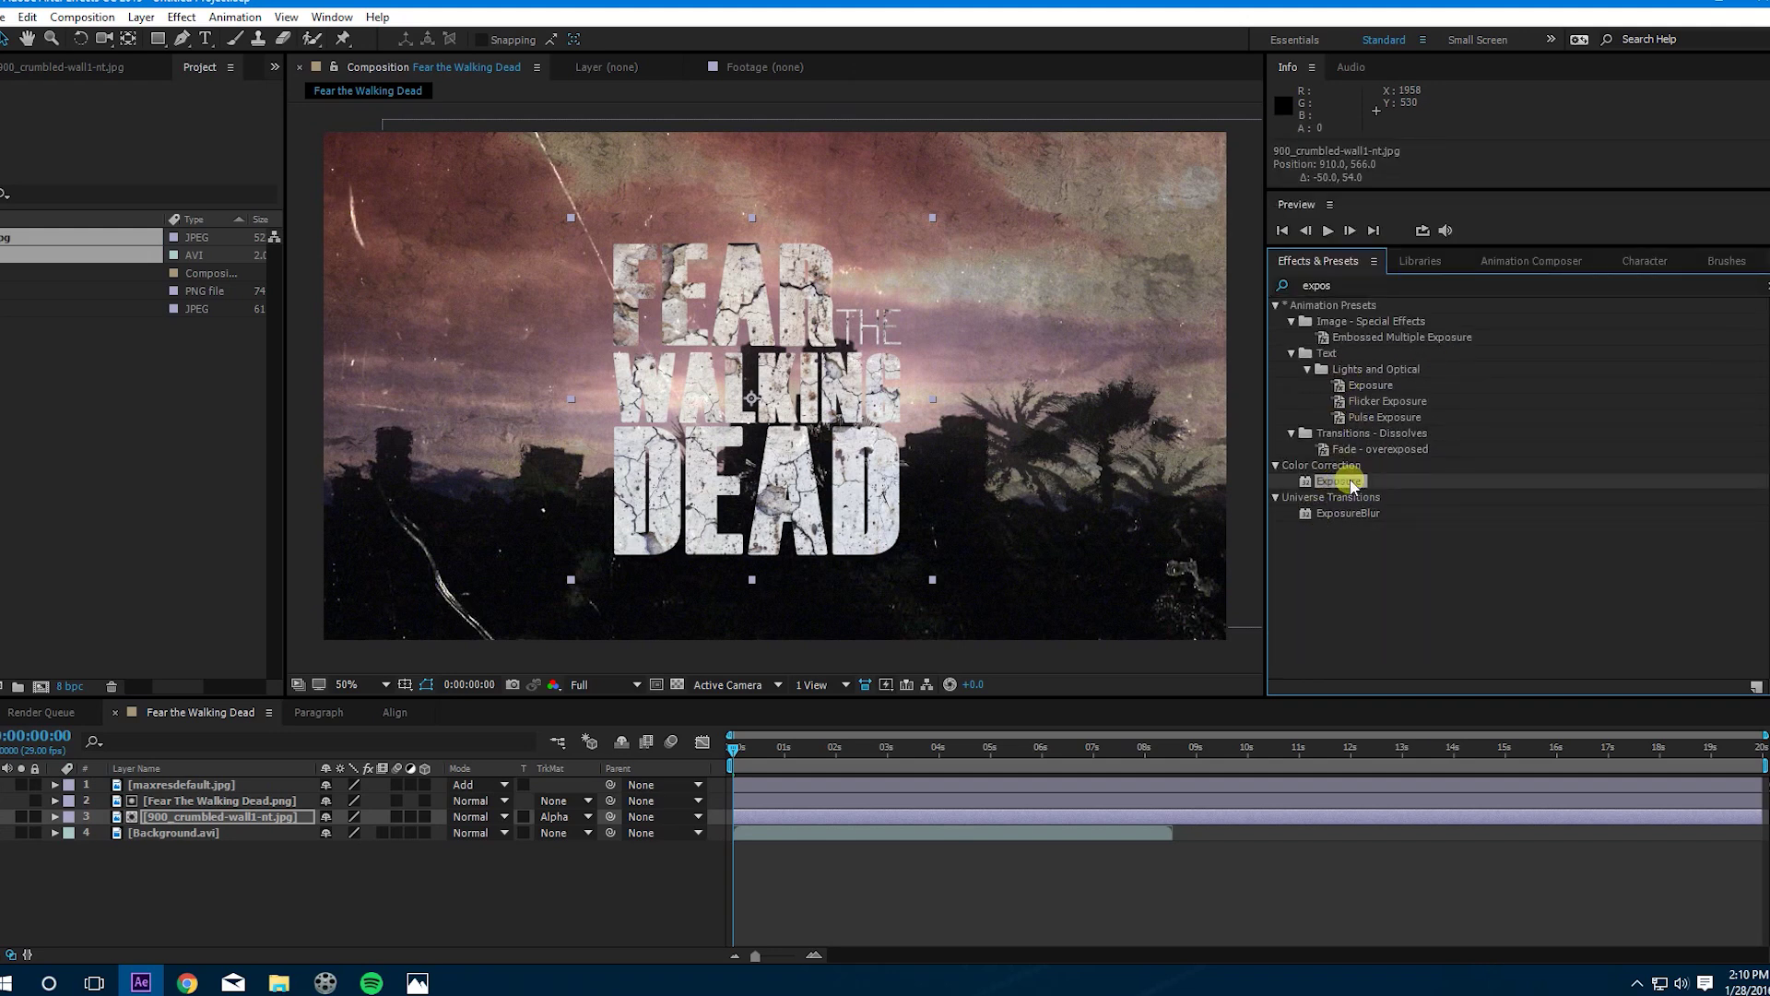
drag(1349, 484, 205, 820)
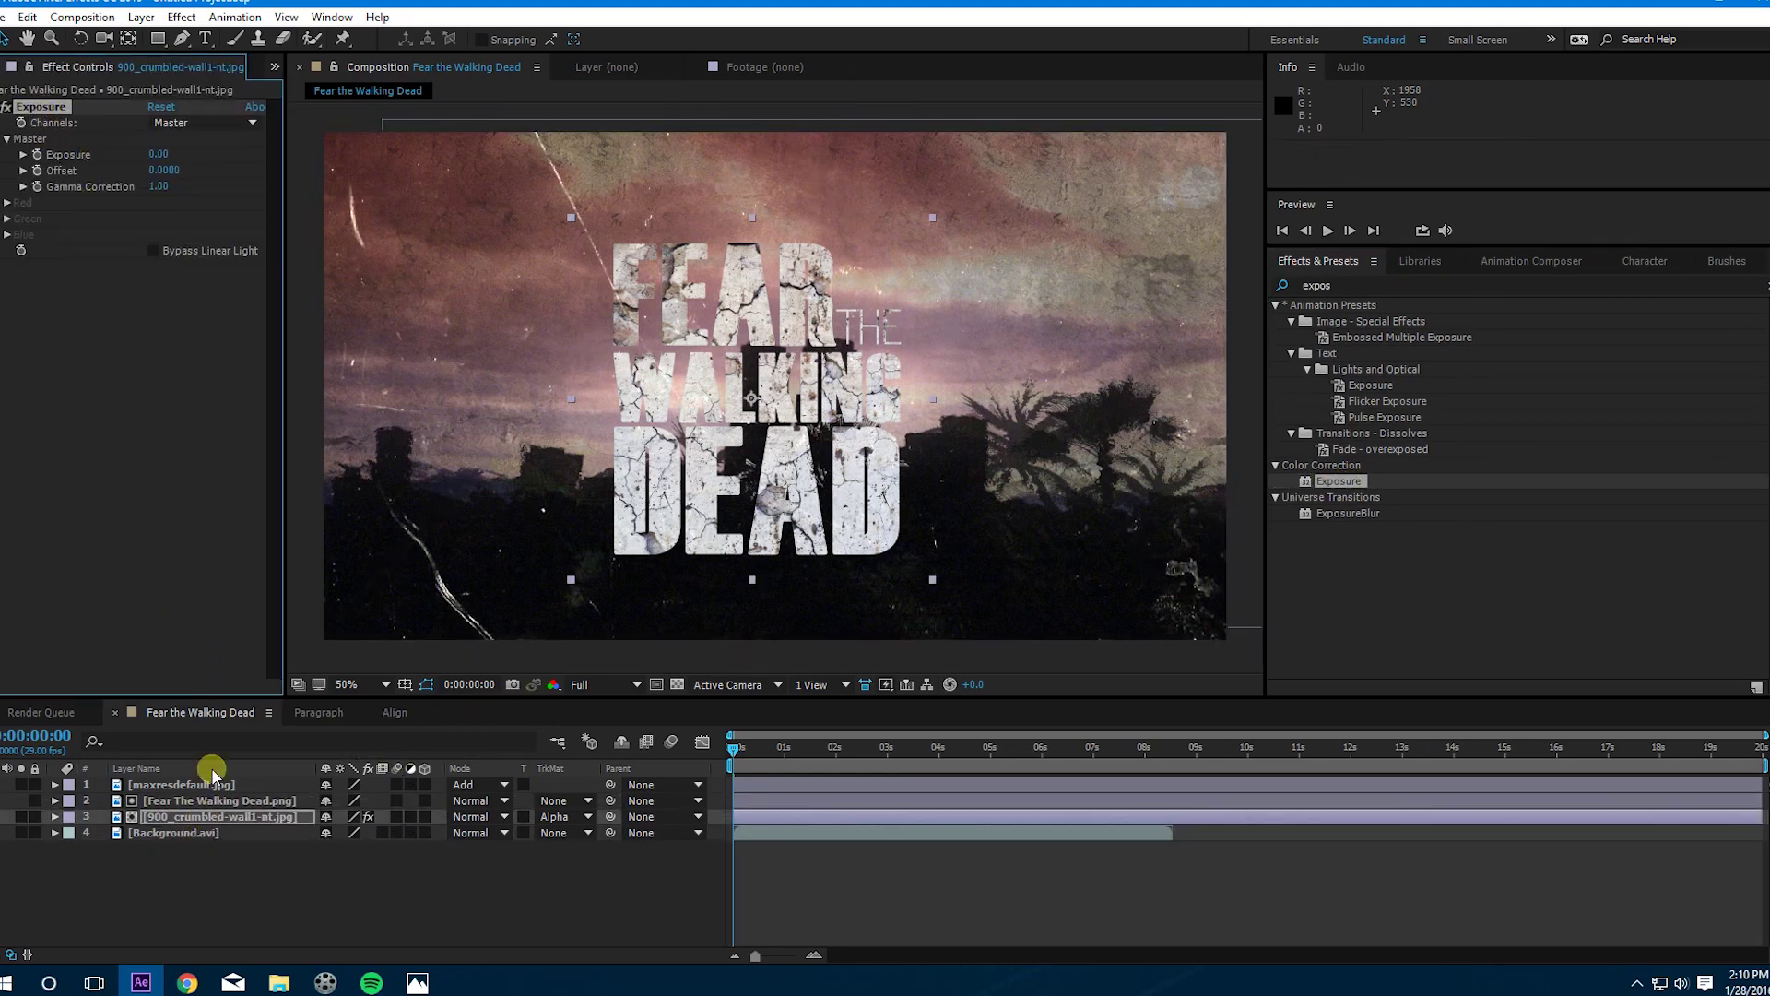
Step: Set the wall layer's Exposure to 10, Offset -0.6 and Gamma Correction 10
click(56, 817)
click(72, 833)
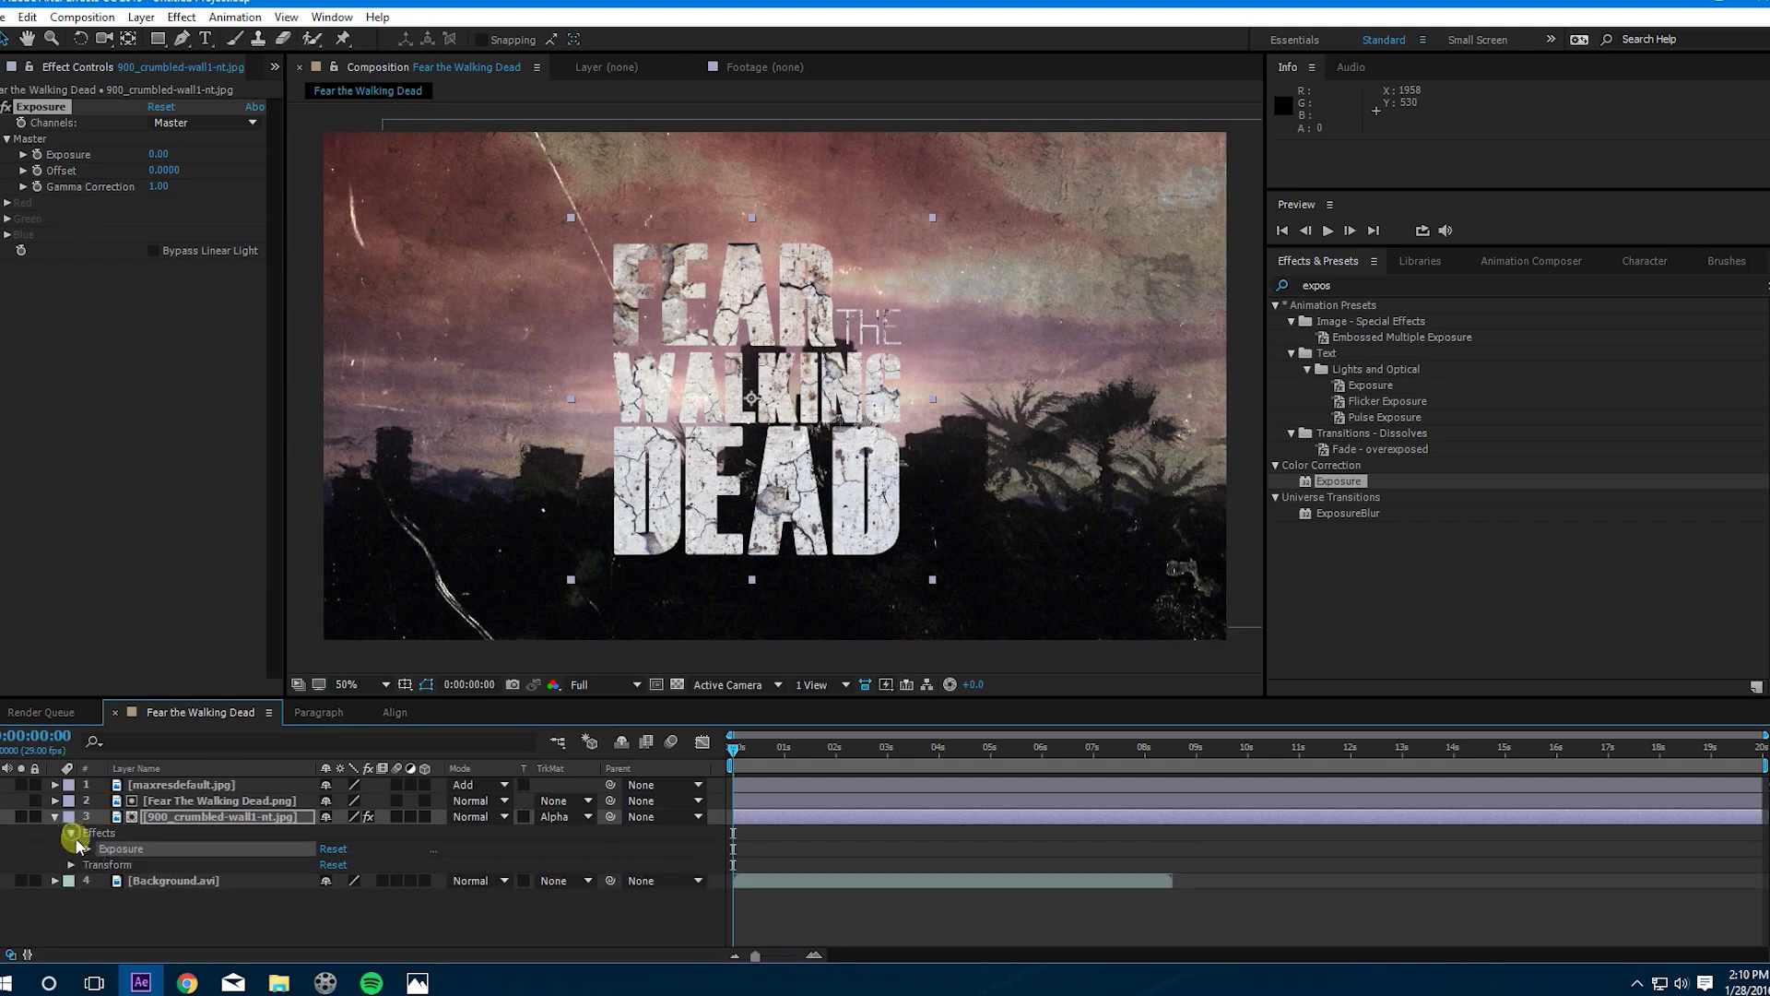
click(87, 848)
click(103, 858)
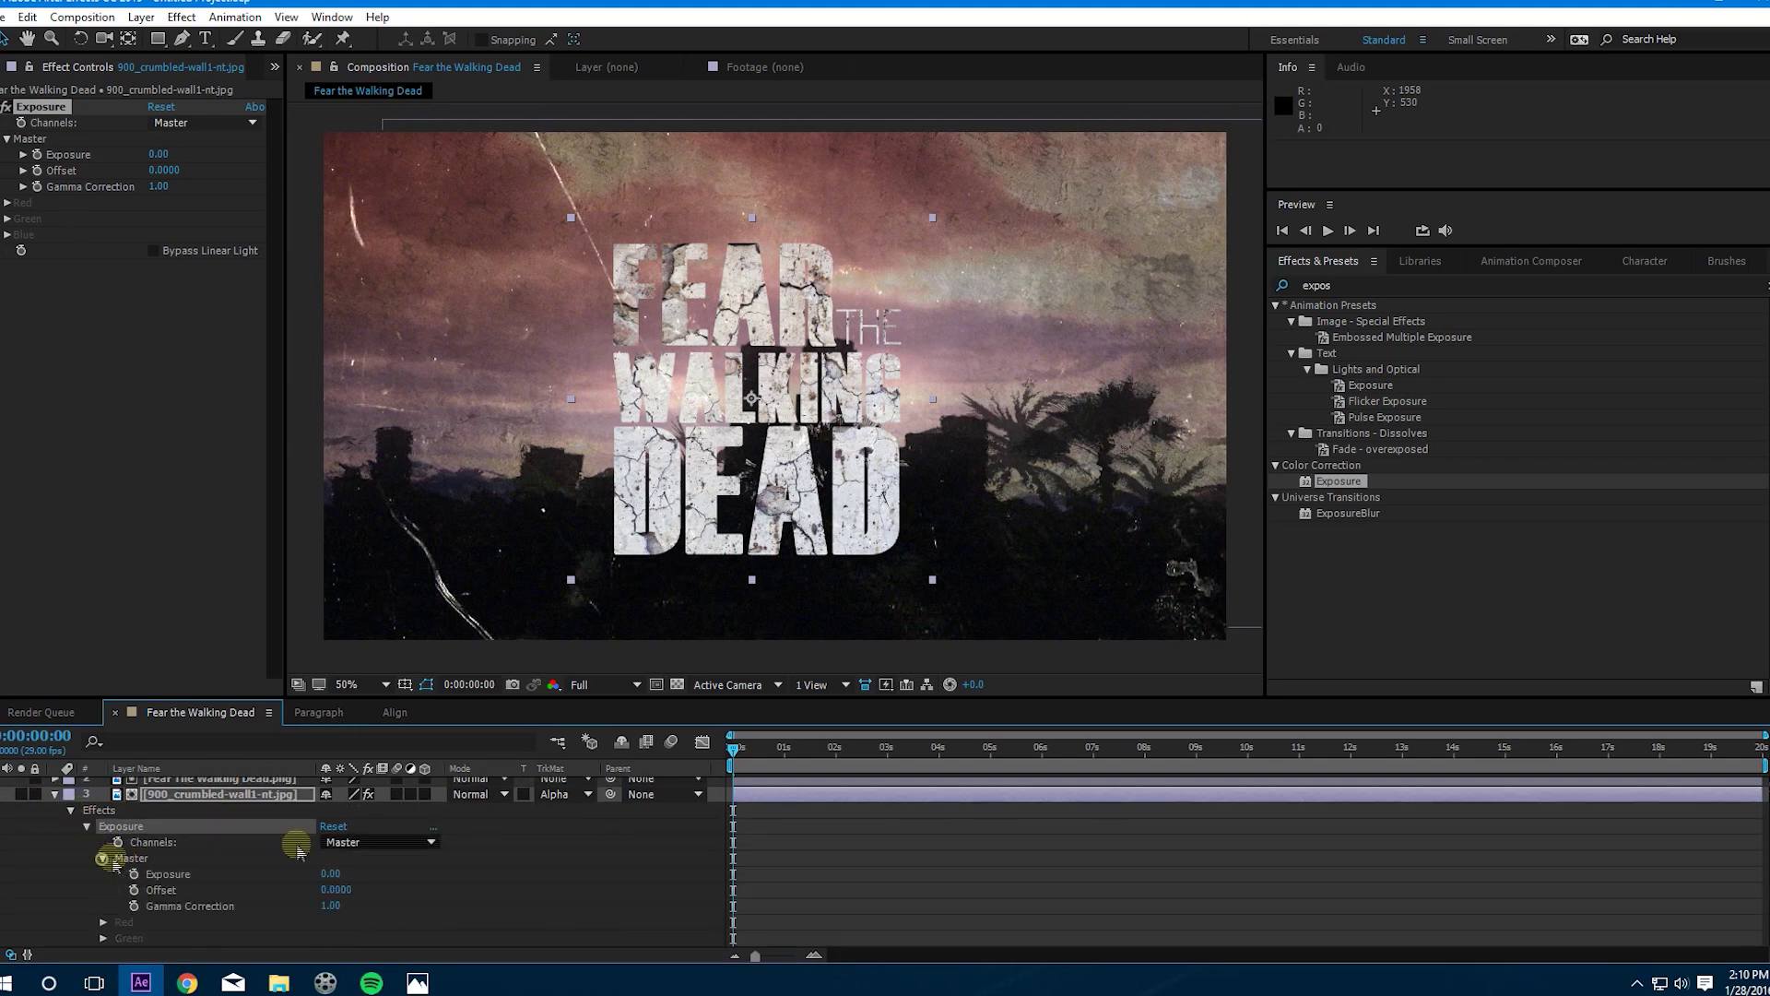
scroll(357, 881, up, 1)
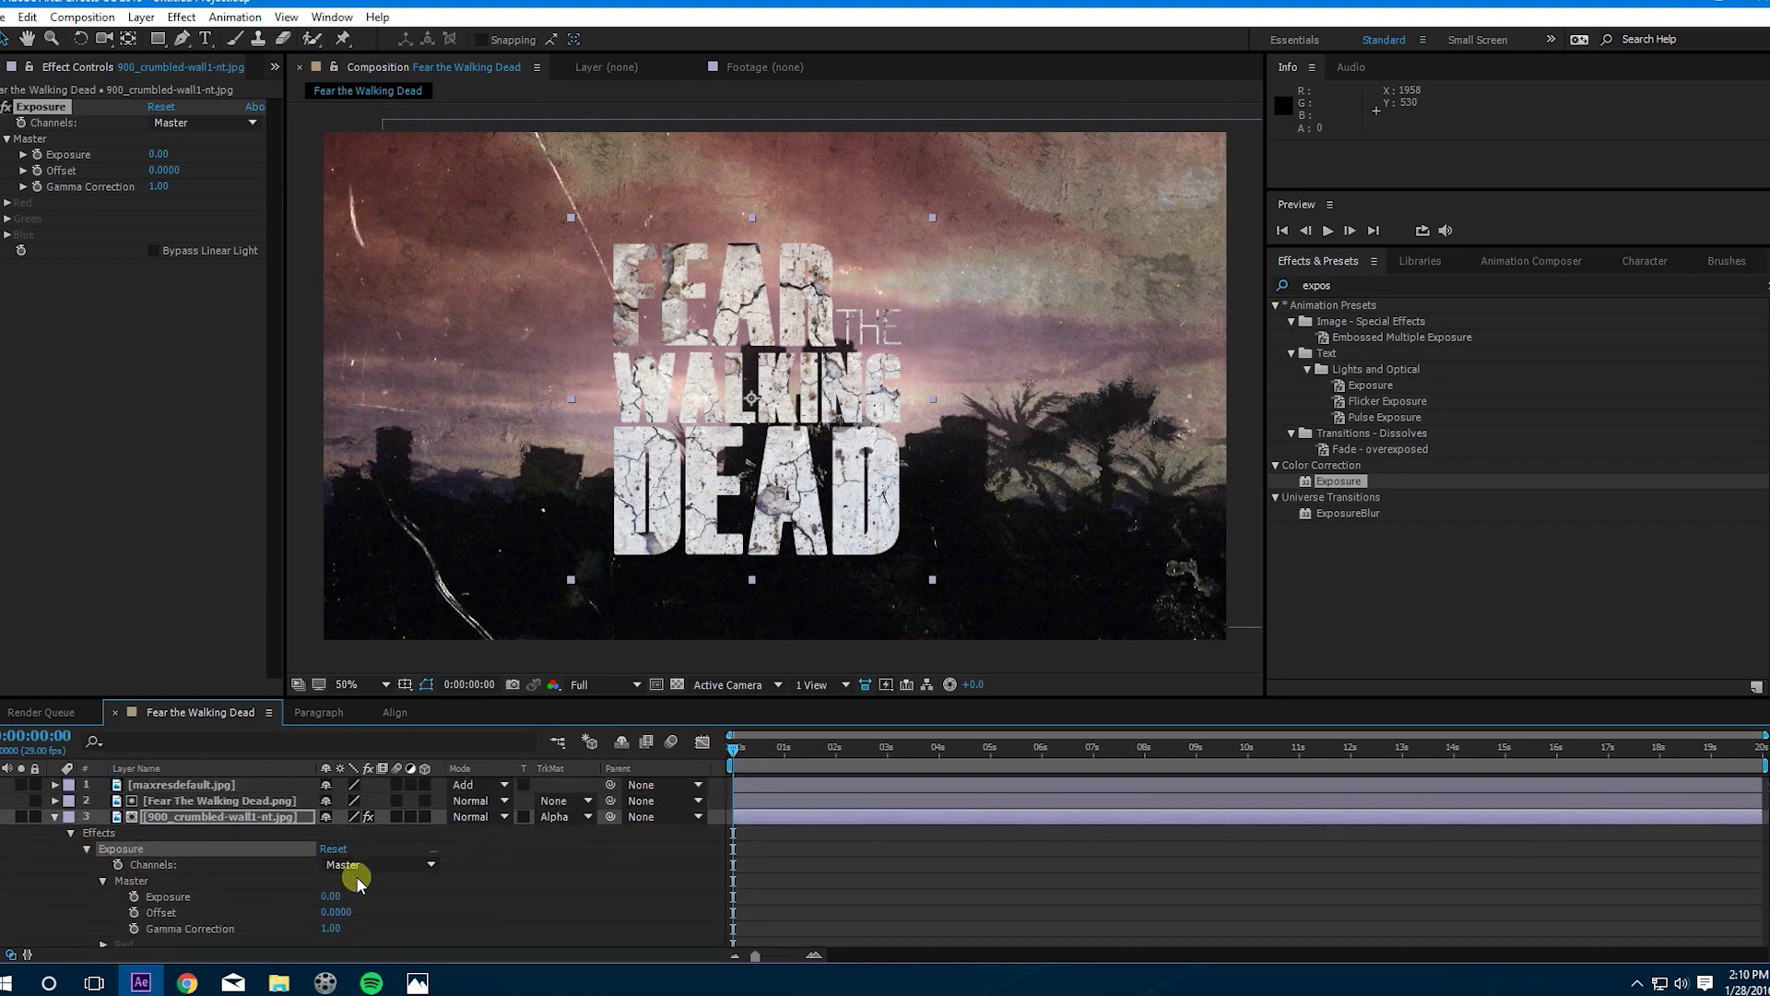
click(333, 894)
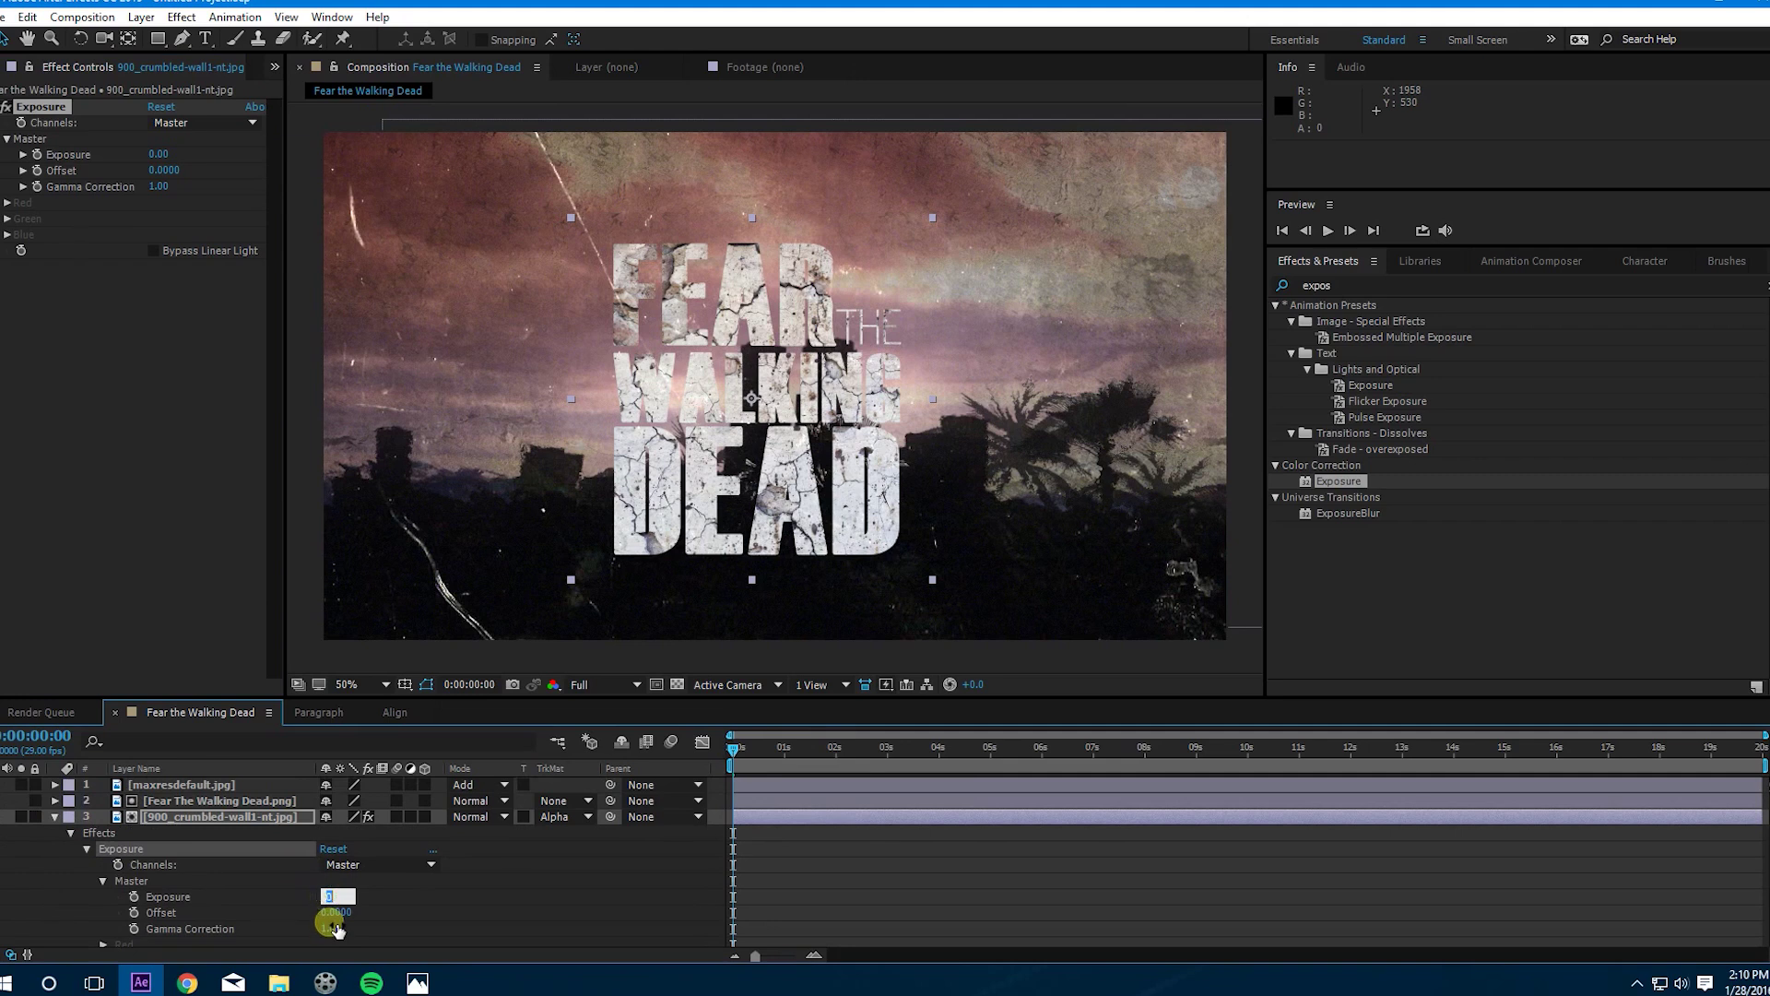
key(Return)
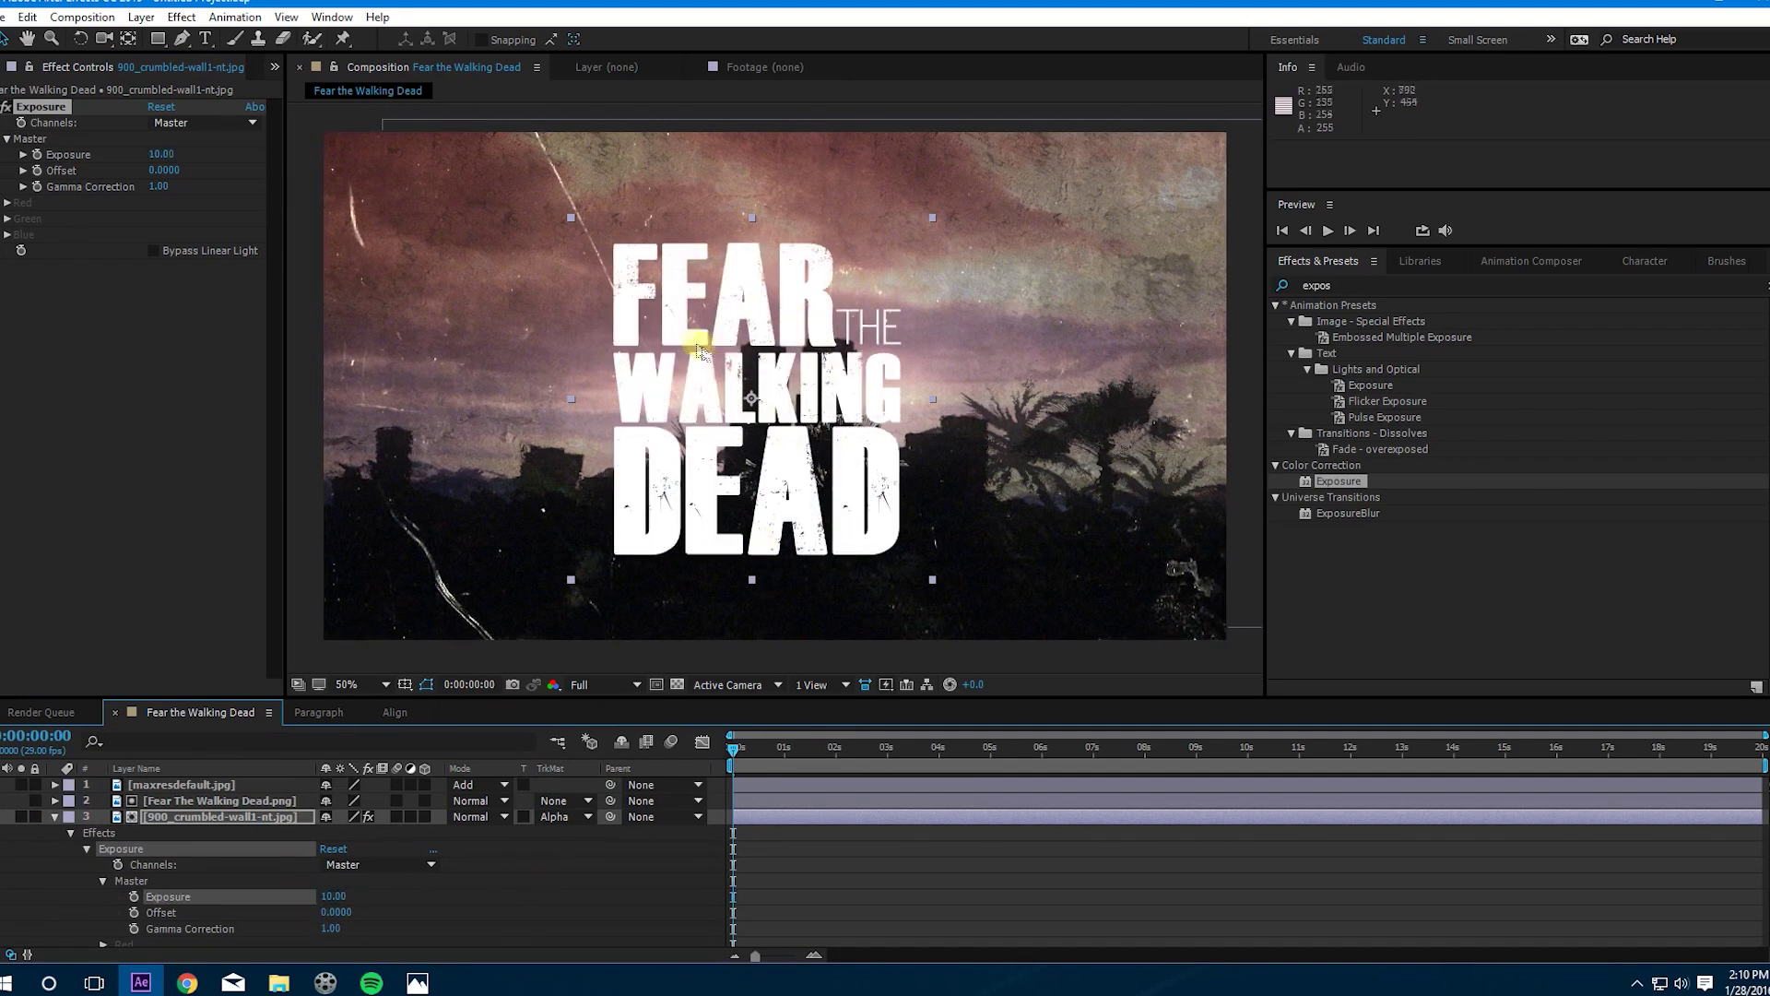
scroll(264, 862, down, 2)
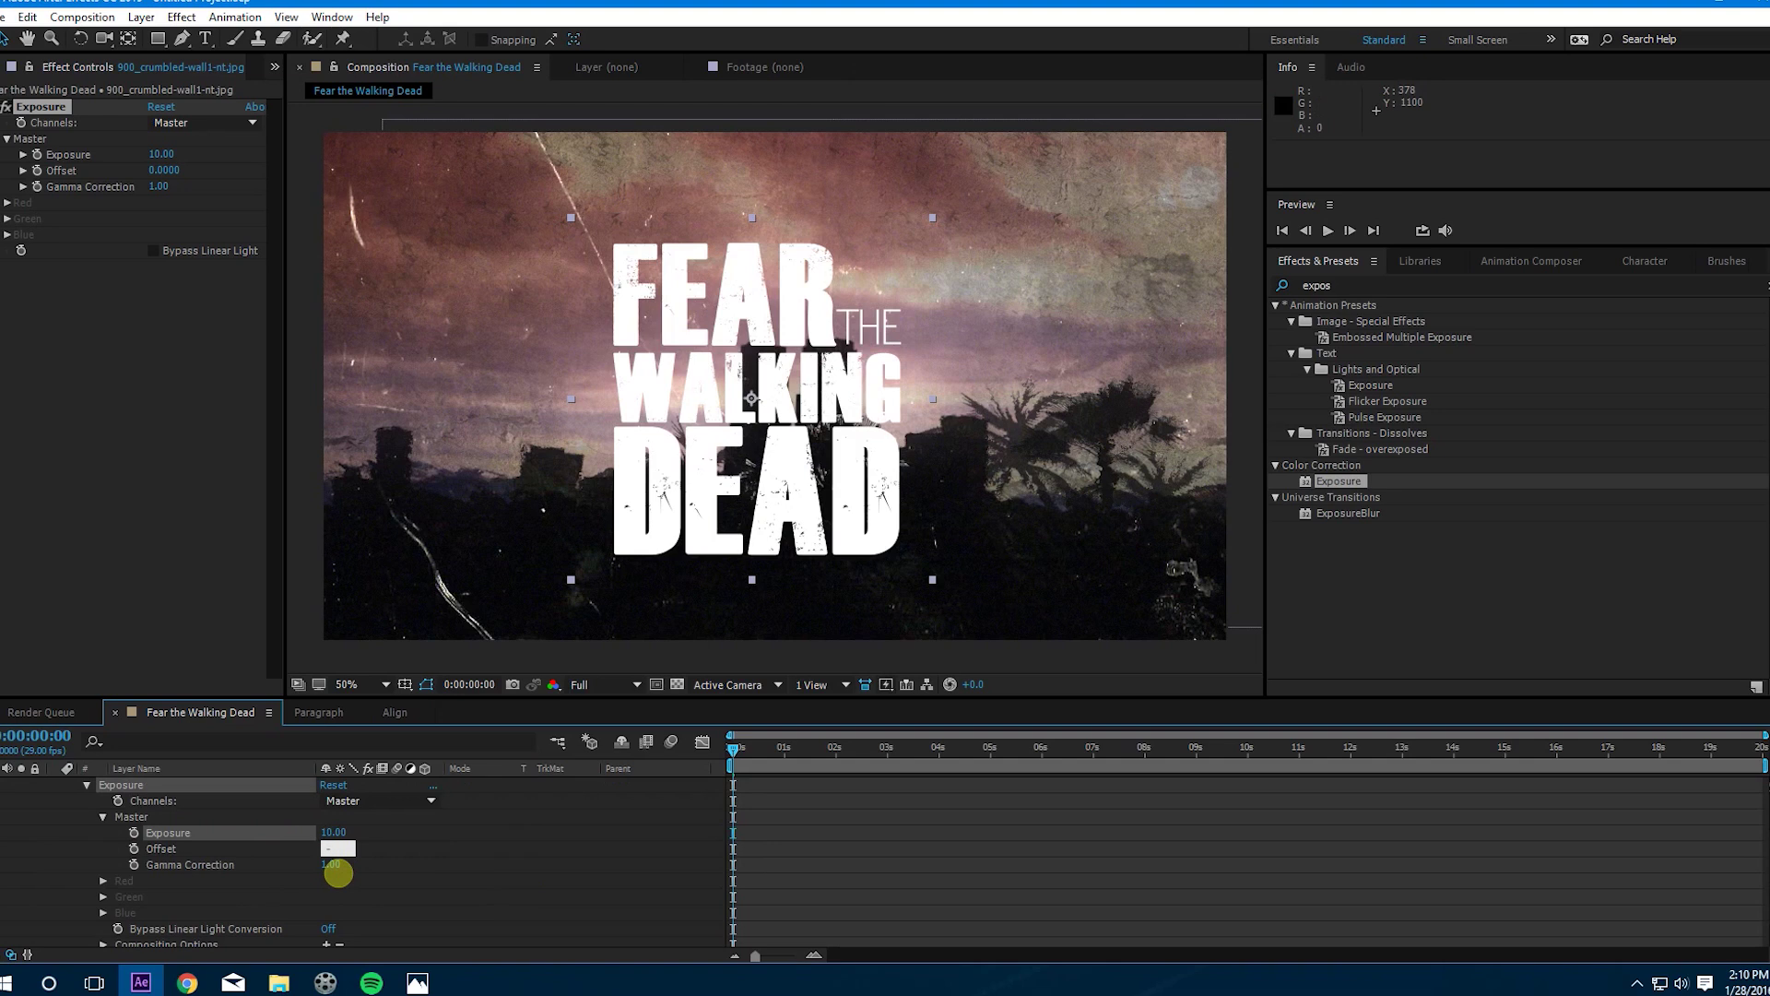
key(Return)
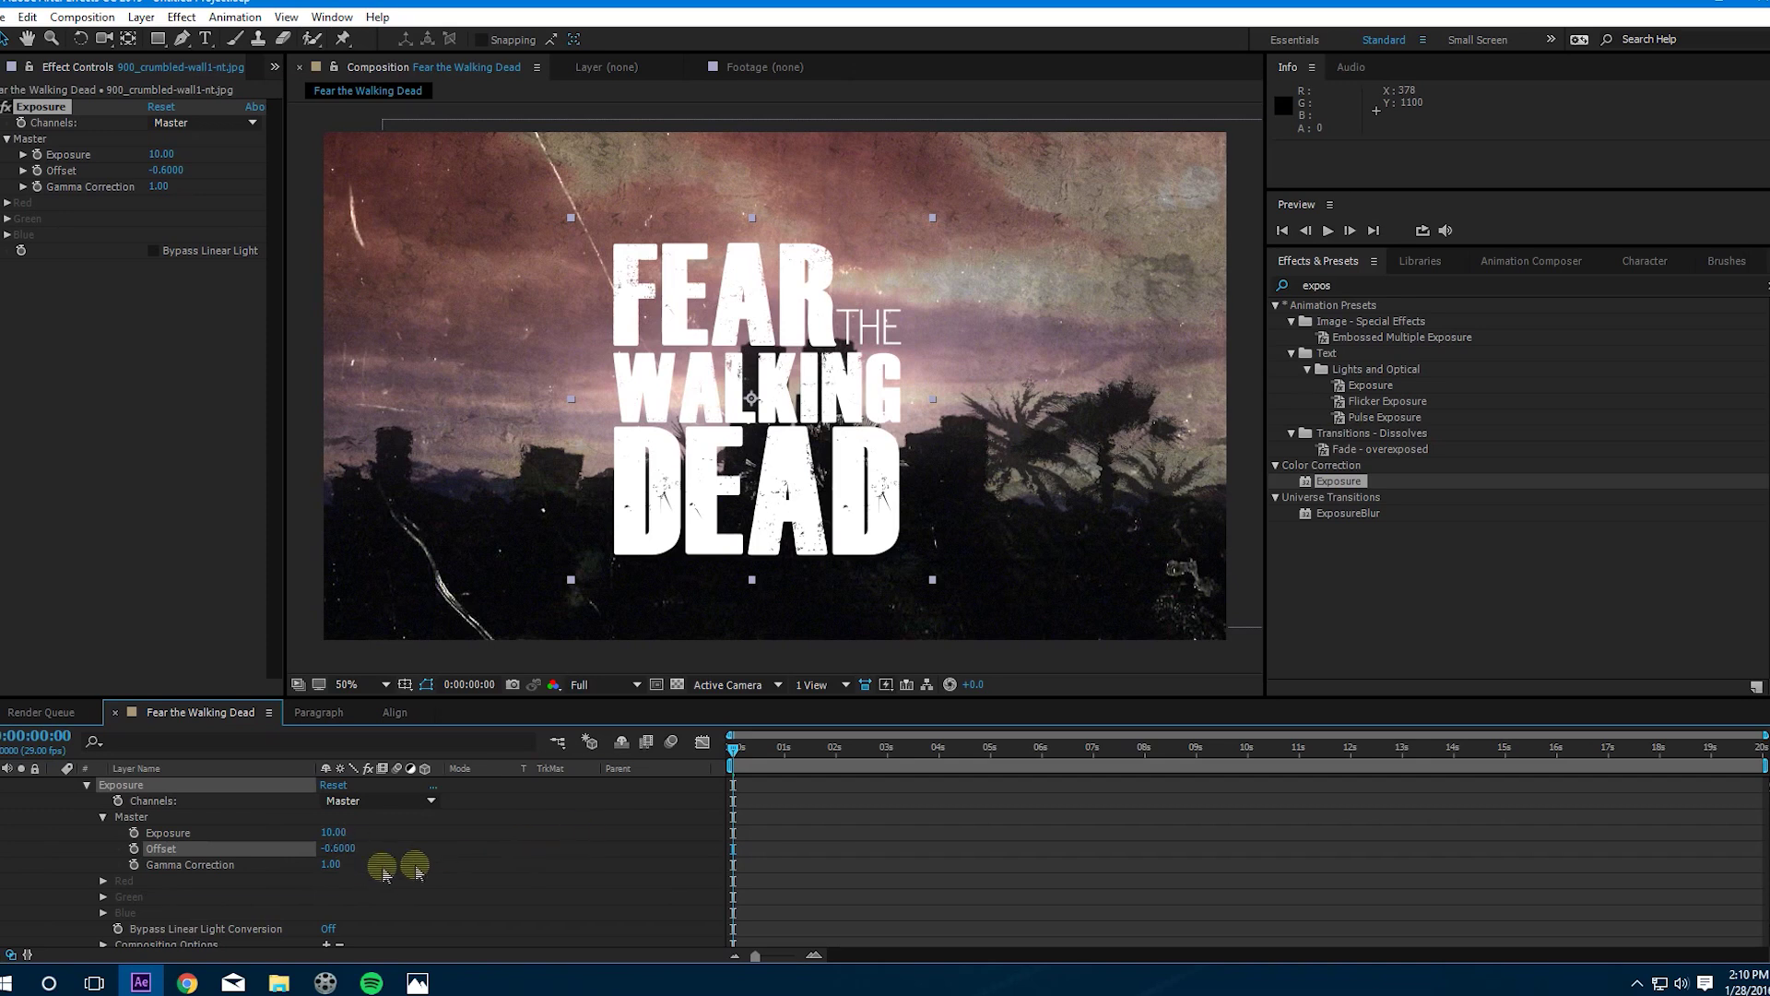
click(333, 865)
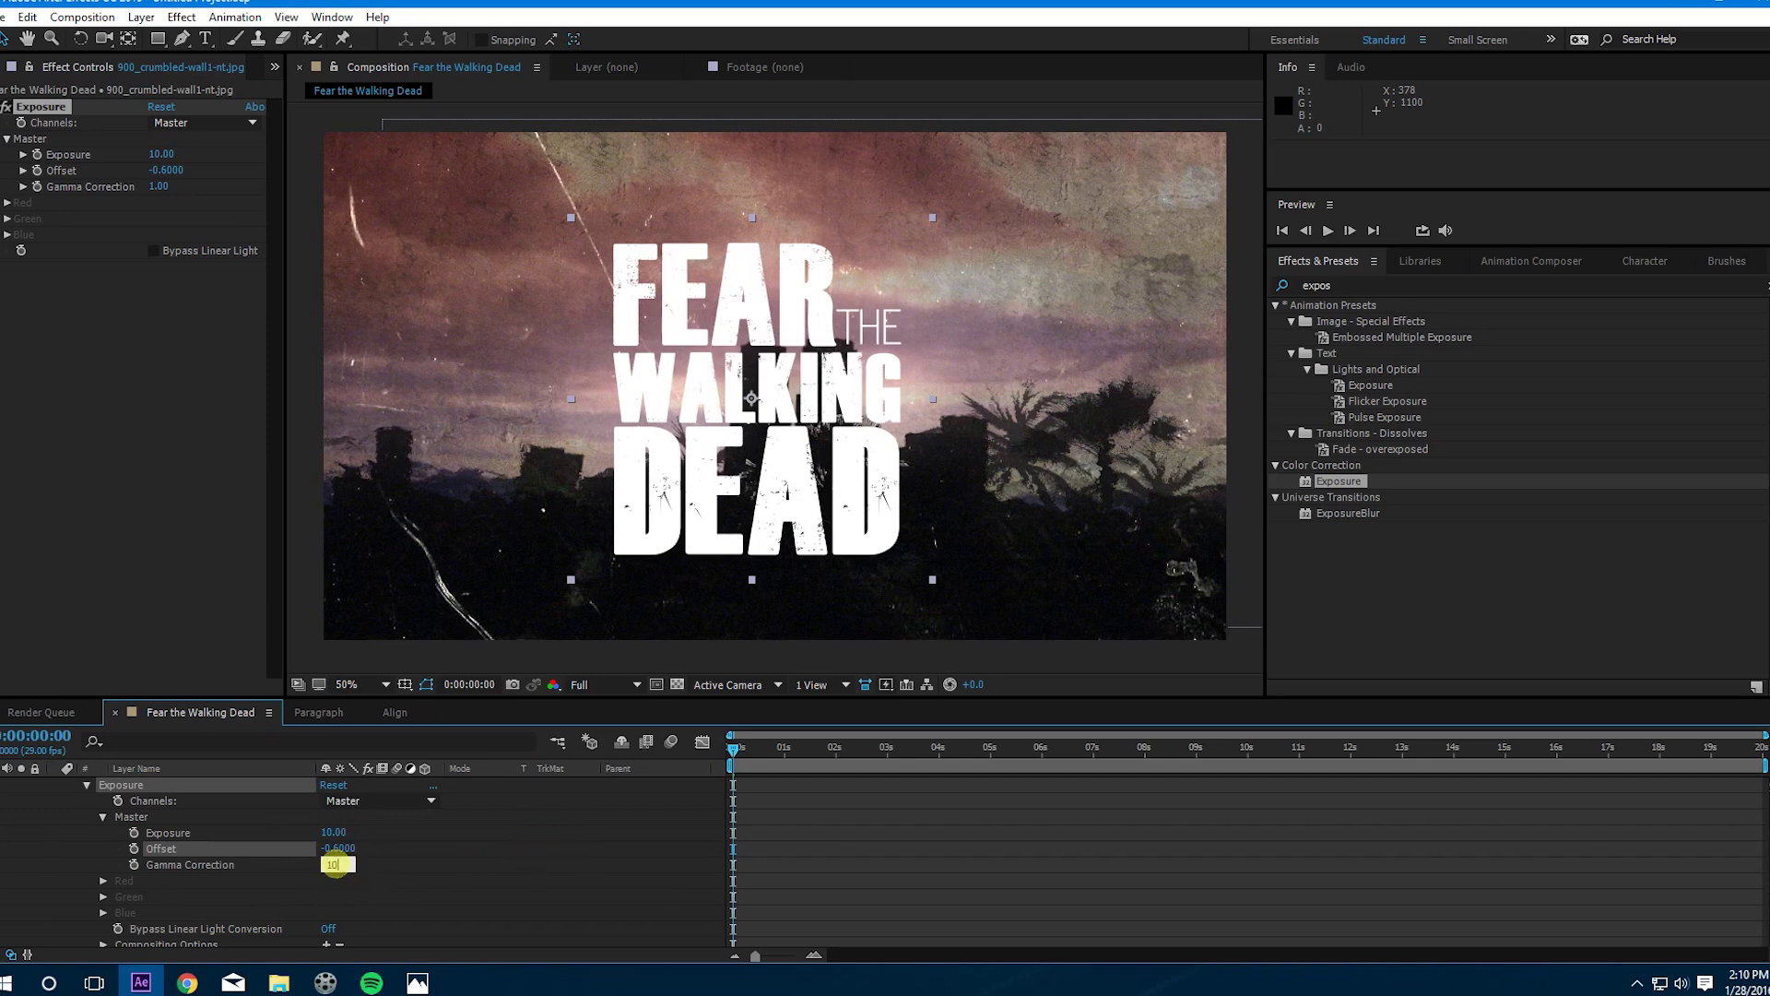
text(10)
key(Return)
Step: Keyframe Exposure at the start, then at 0:00:01:25 set Exposure 3.36 and Offset -0.21
mouse_move(735, 751)
mouse_down()
mouse_move(747, 769)
mouse_move(738, 752)
mouse_up()
click(135, 842)
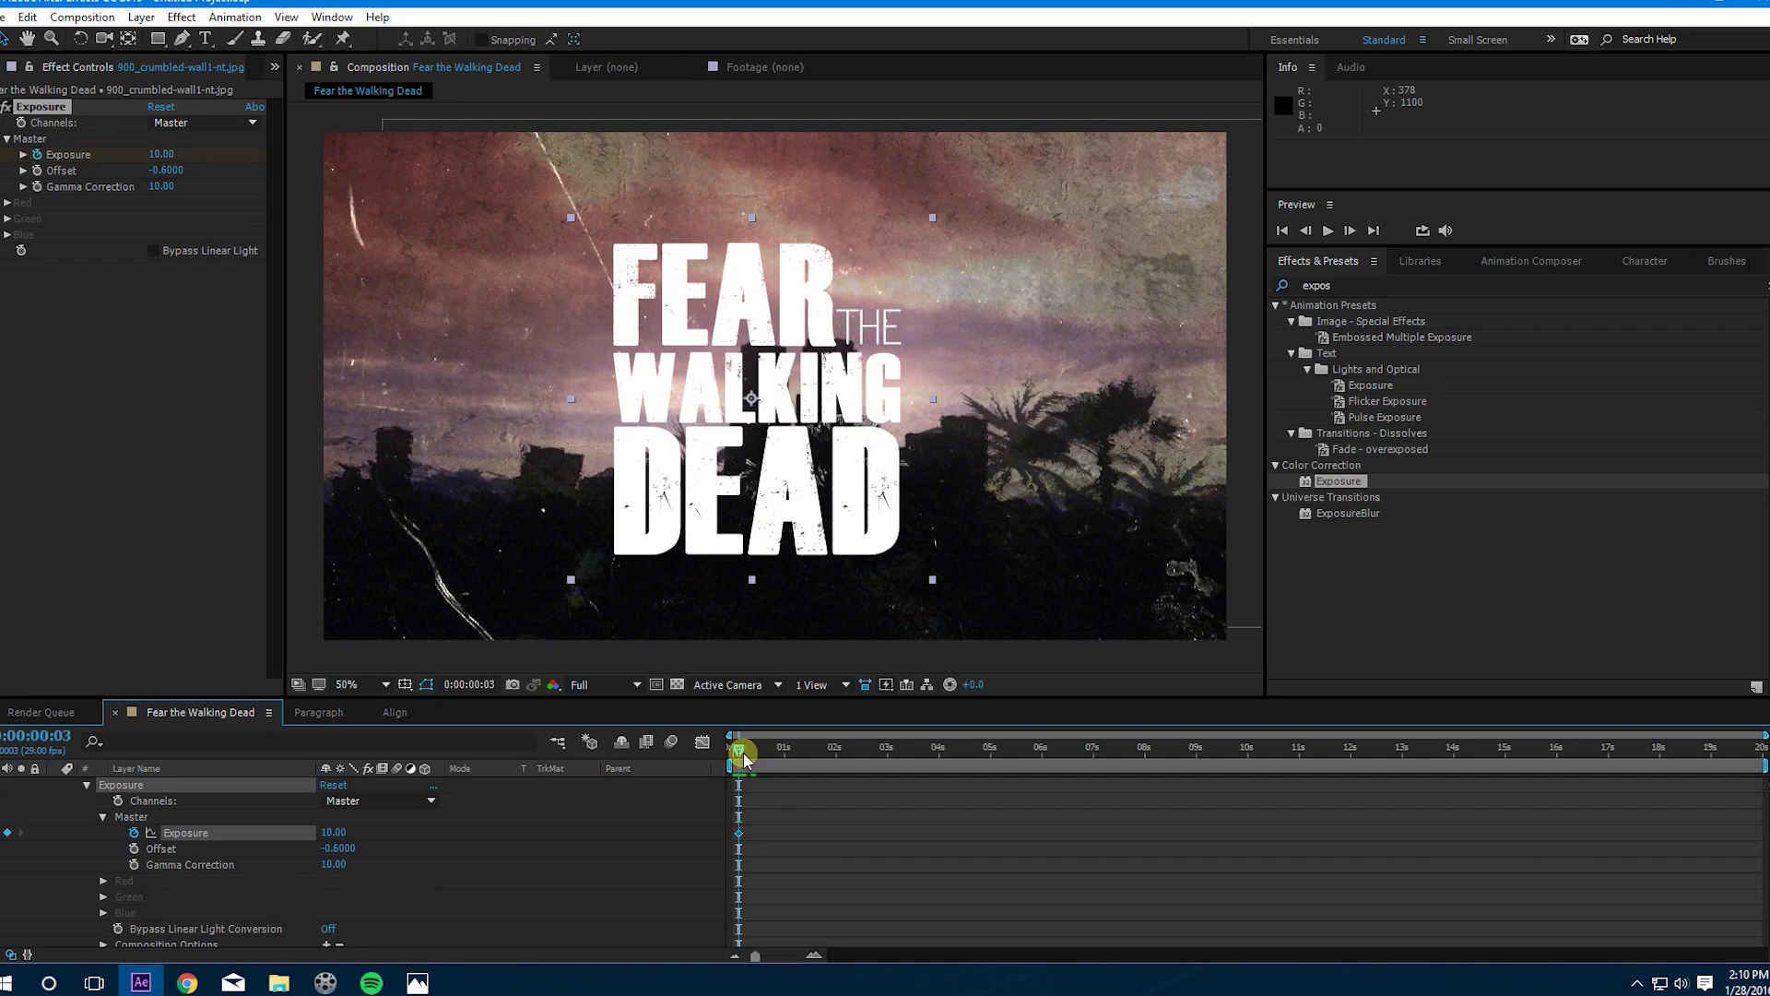
drag(740, 754, 829, 758)
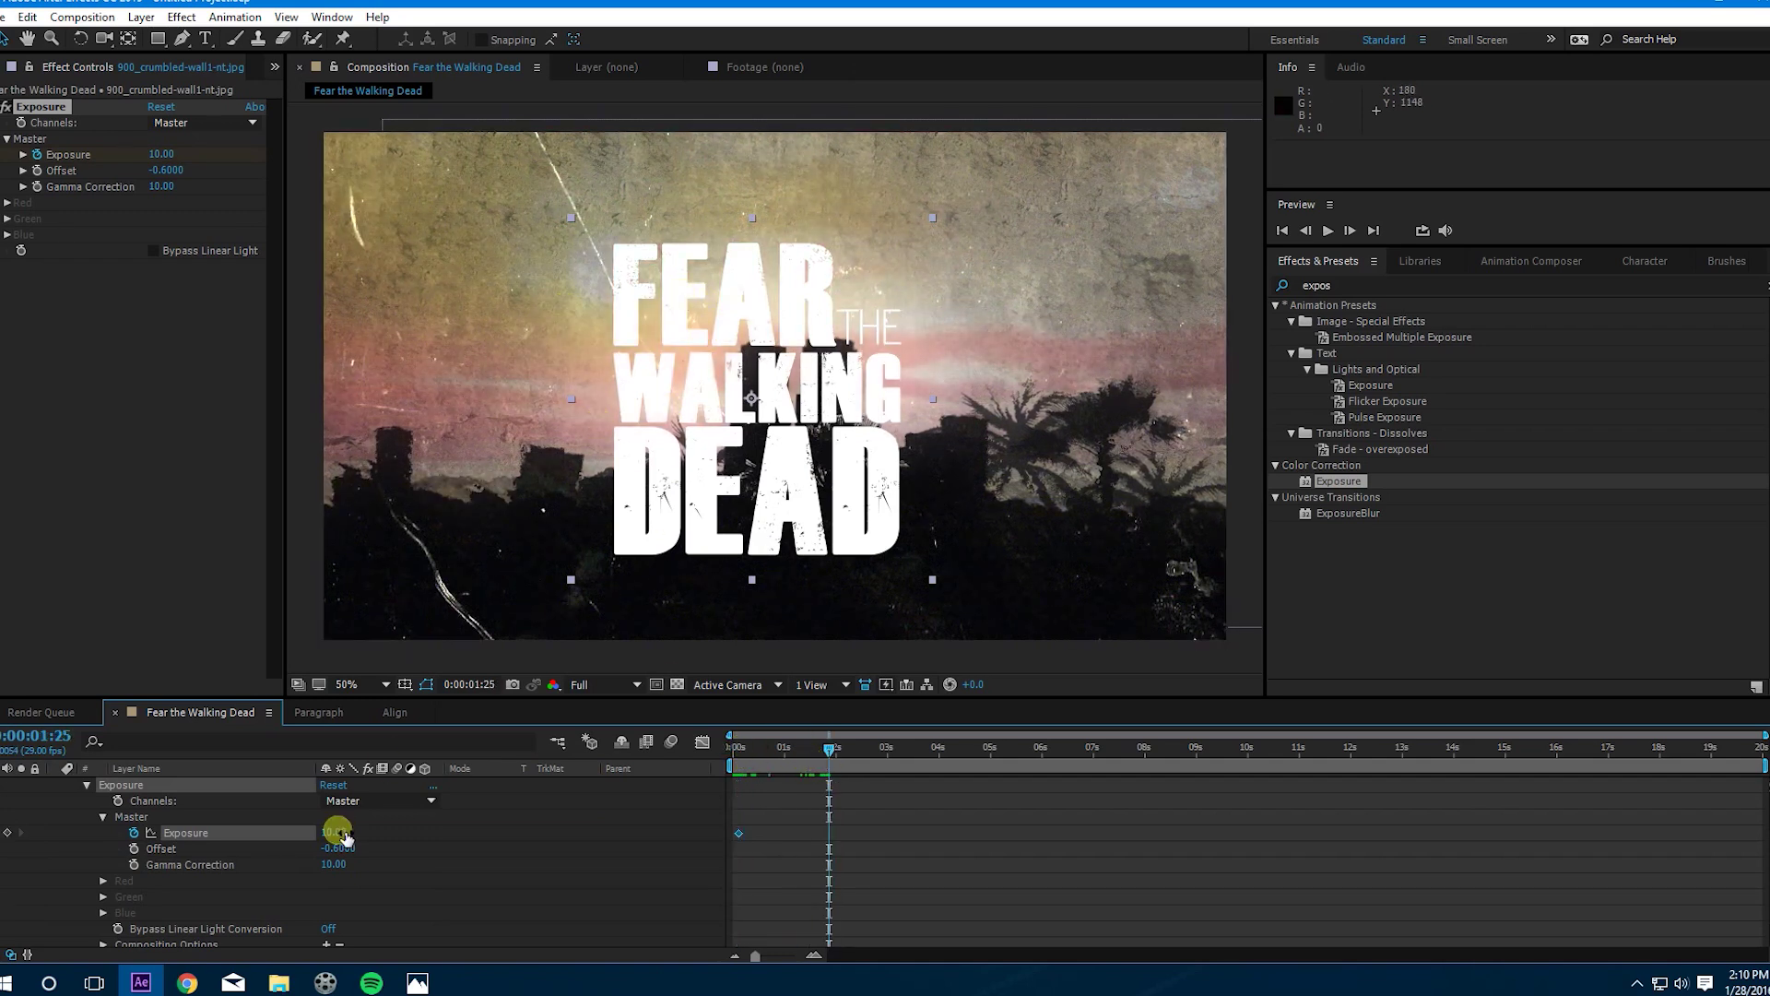
drag(334, 832, 469, 830)
scroll(419, 835, down, 1)
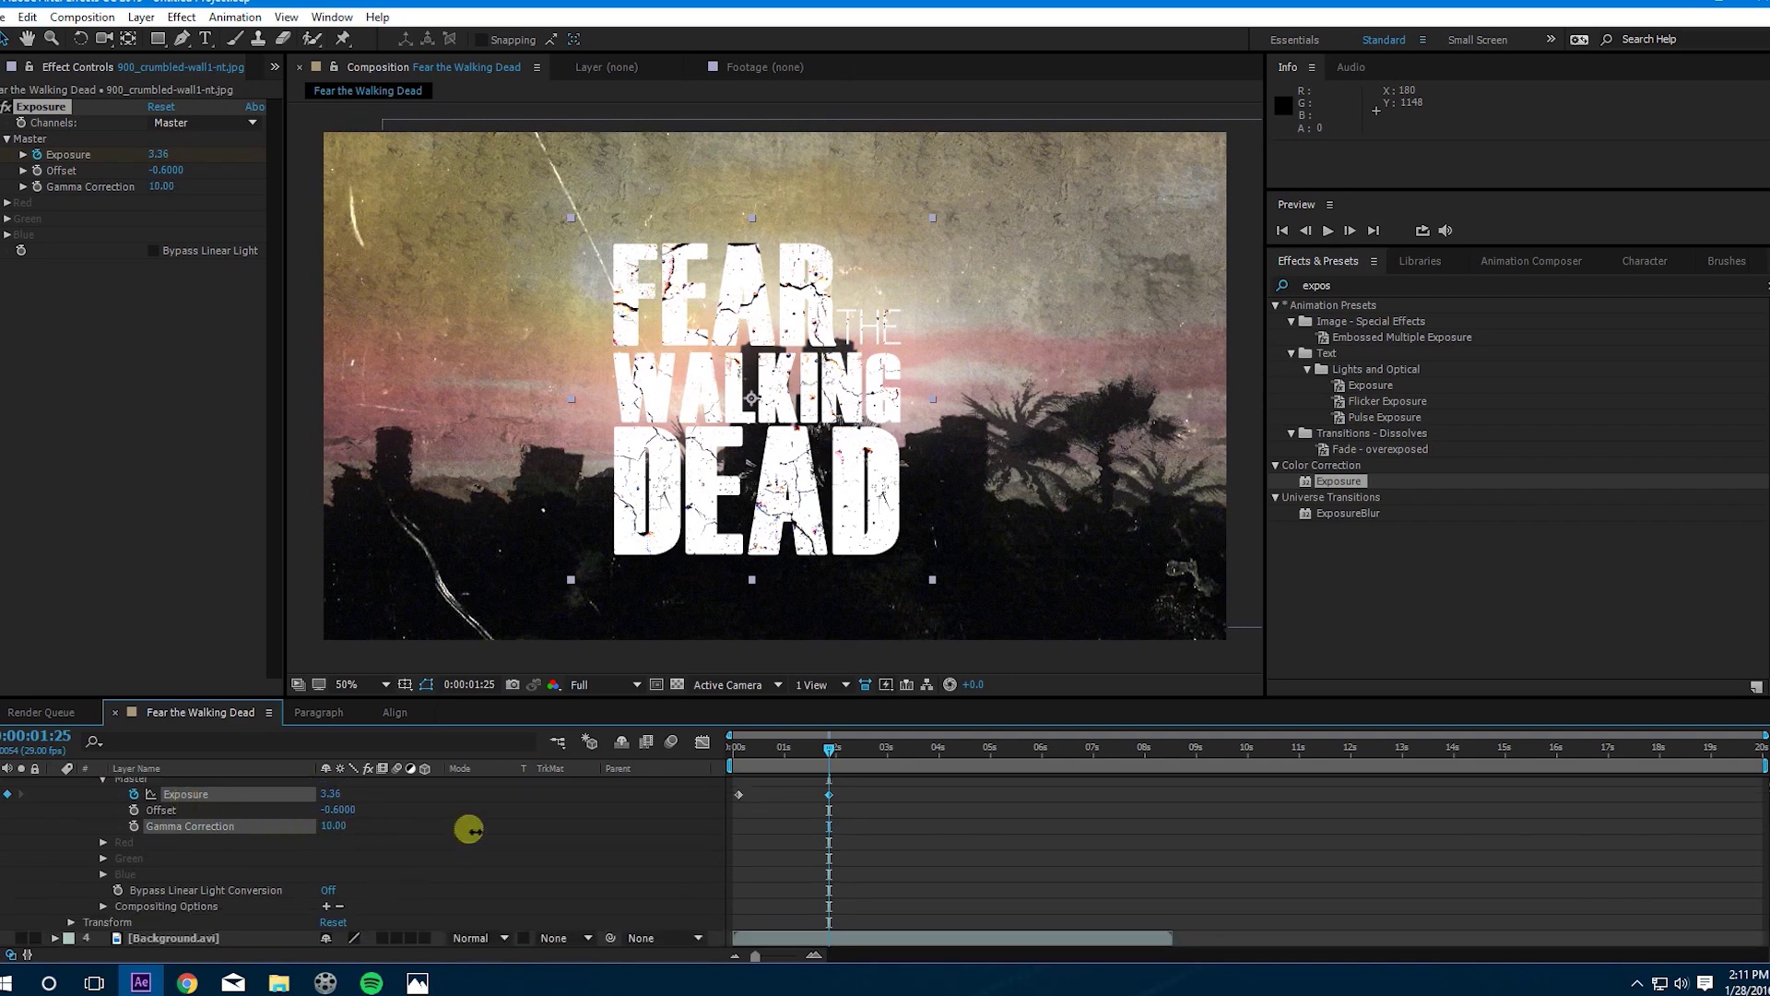
drag(292, 824, 545, 830)
click(339, 809)
drag(339, 809, 375, 814)
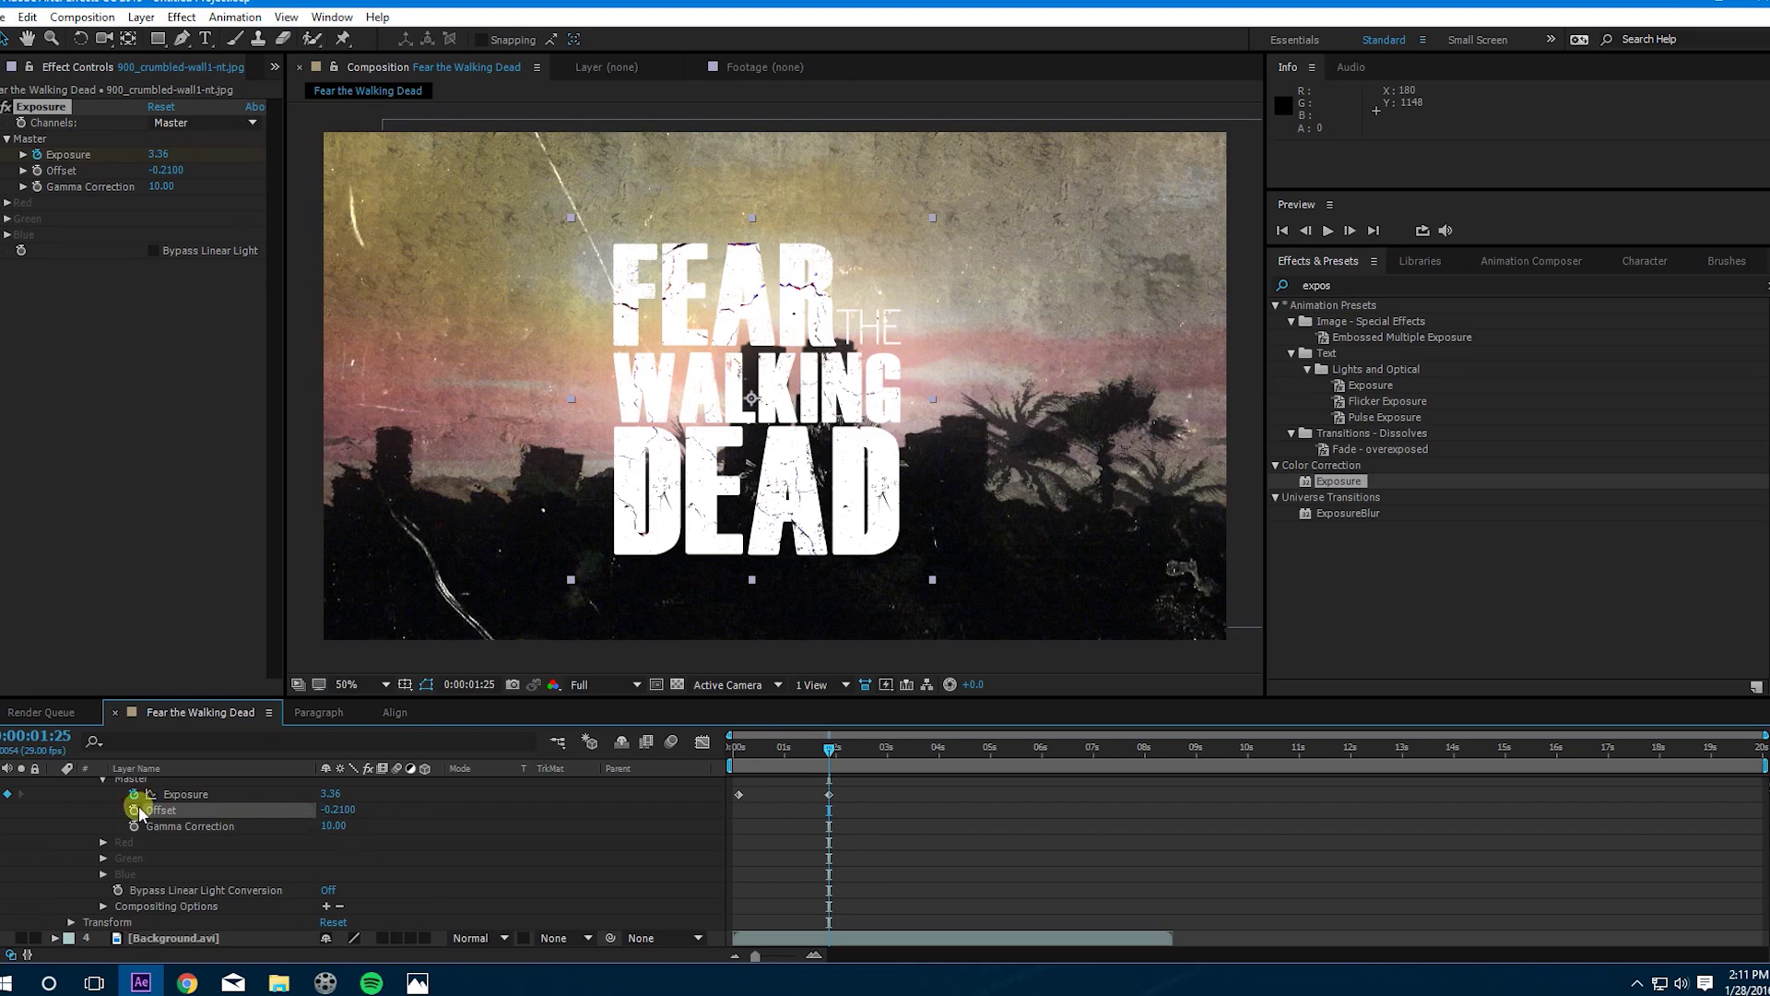
click(736, 791)
mouse_move(829, 751)
mouse_down()
mouse_move(731, 750)
mouse_move(849, 774)
mouse_up()
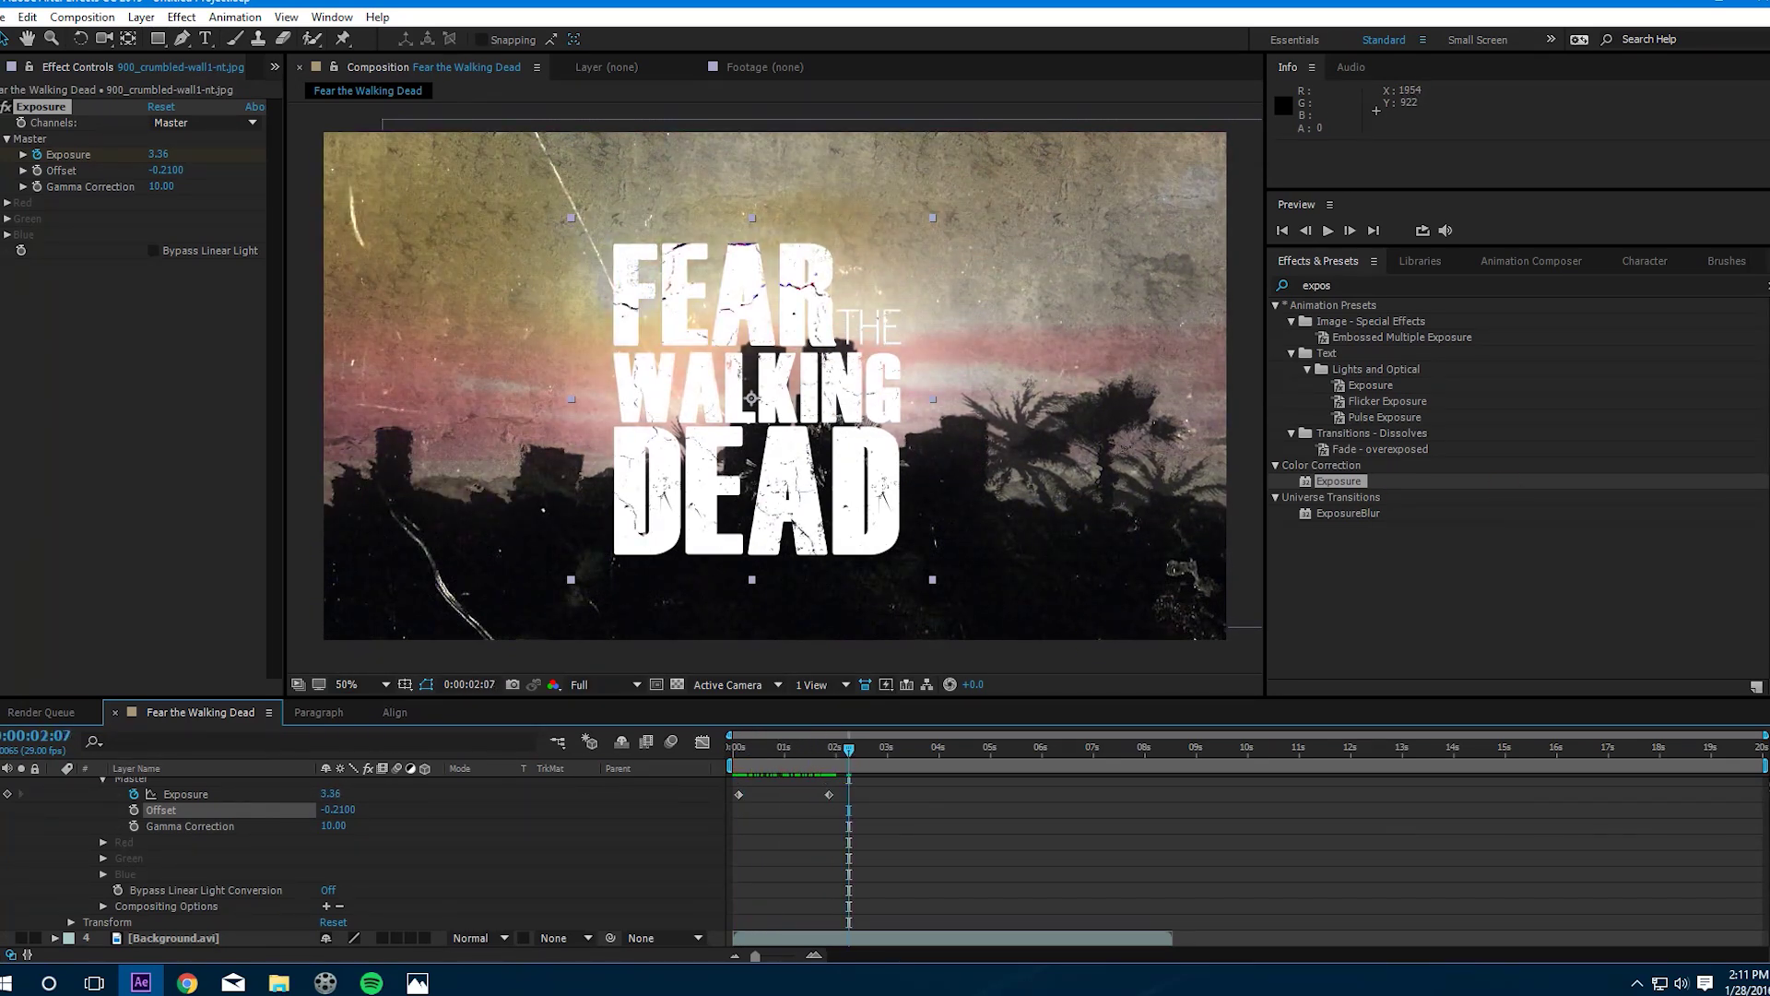
click(1373, 287)
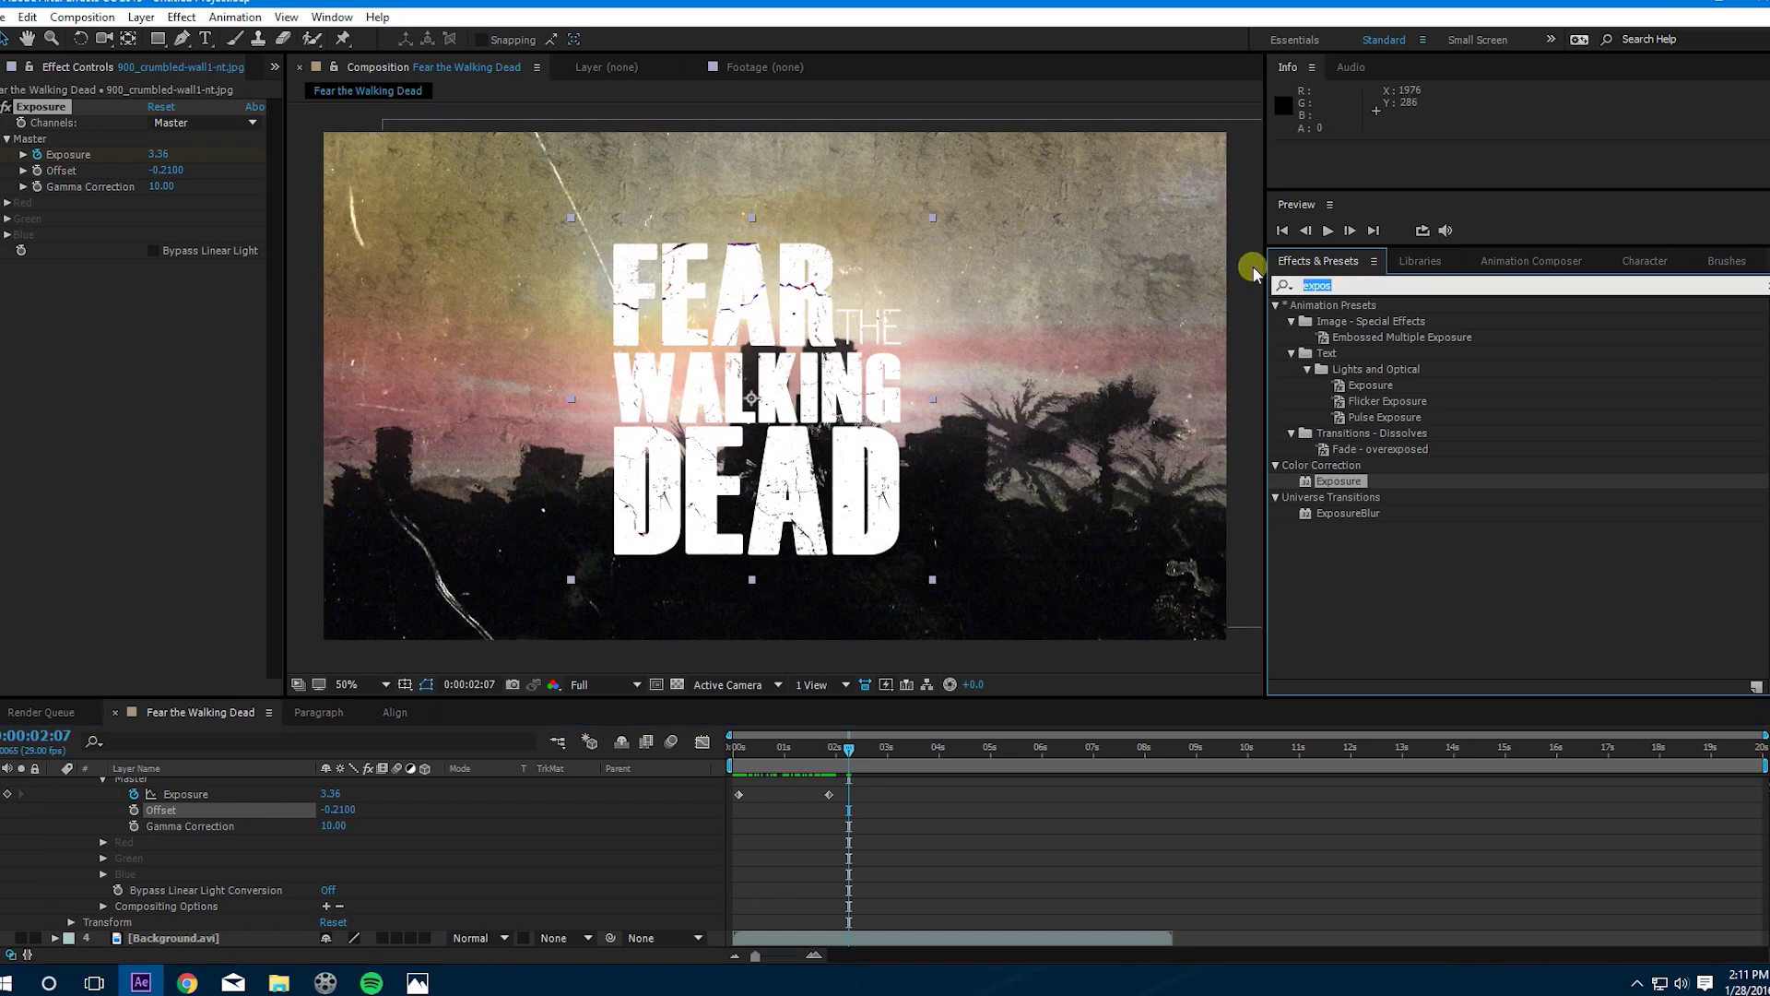
Step: Search 'text' and apply Universe Stylize Texturize to the crumbled wall layer
text(textr)
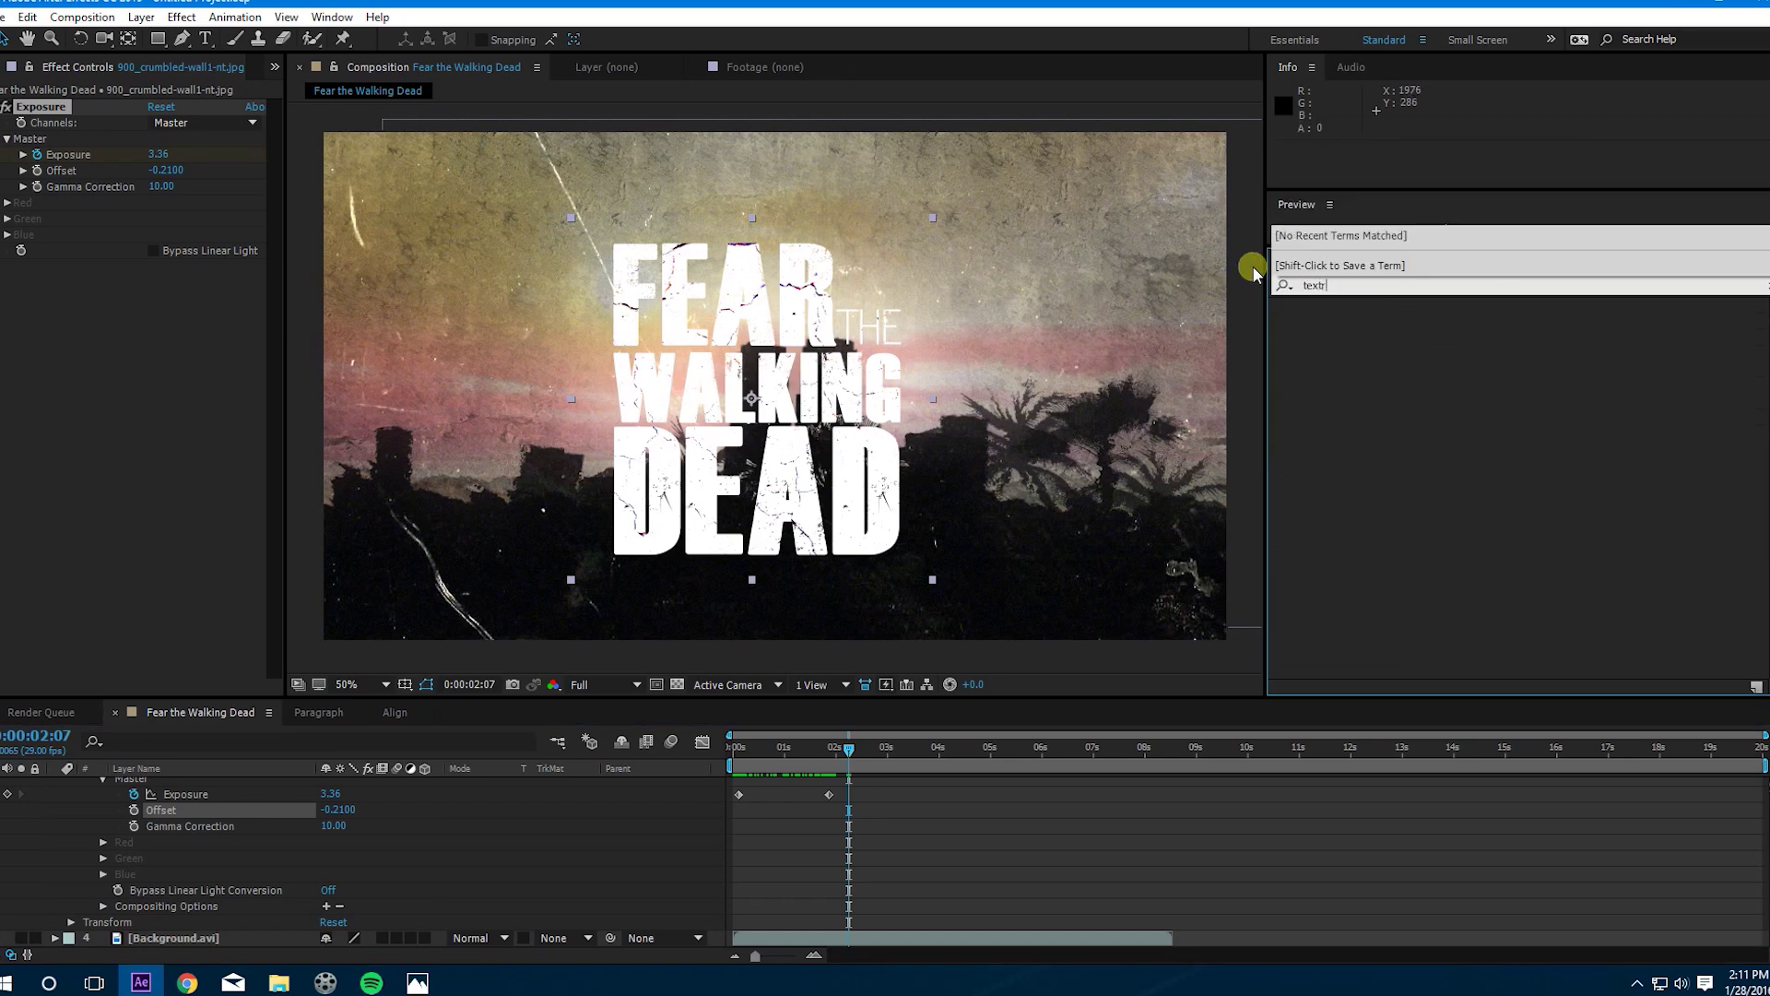
key(BackSpace)
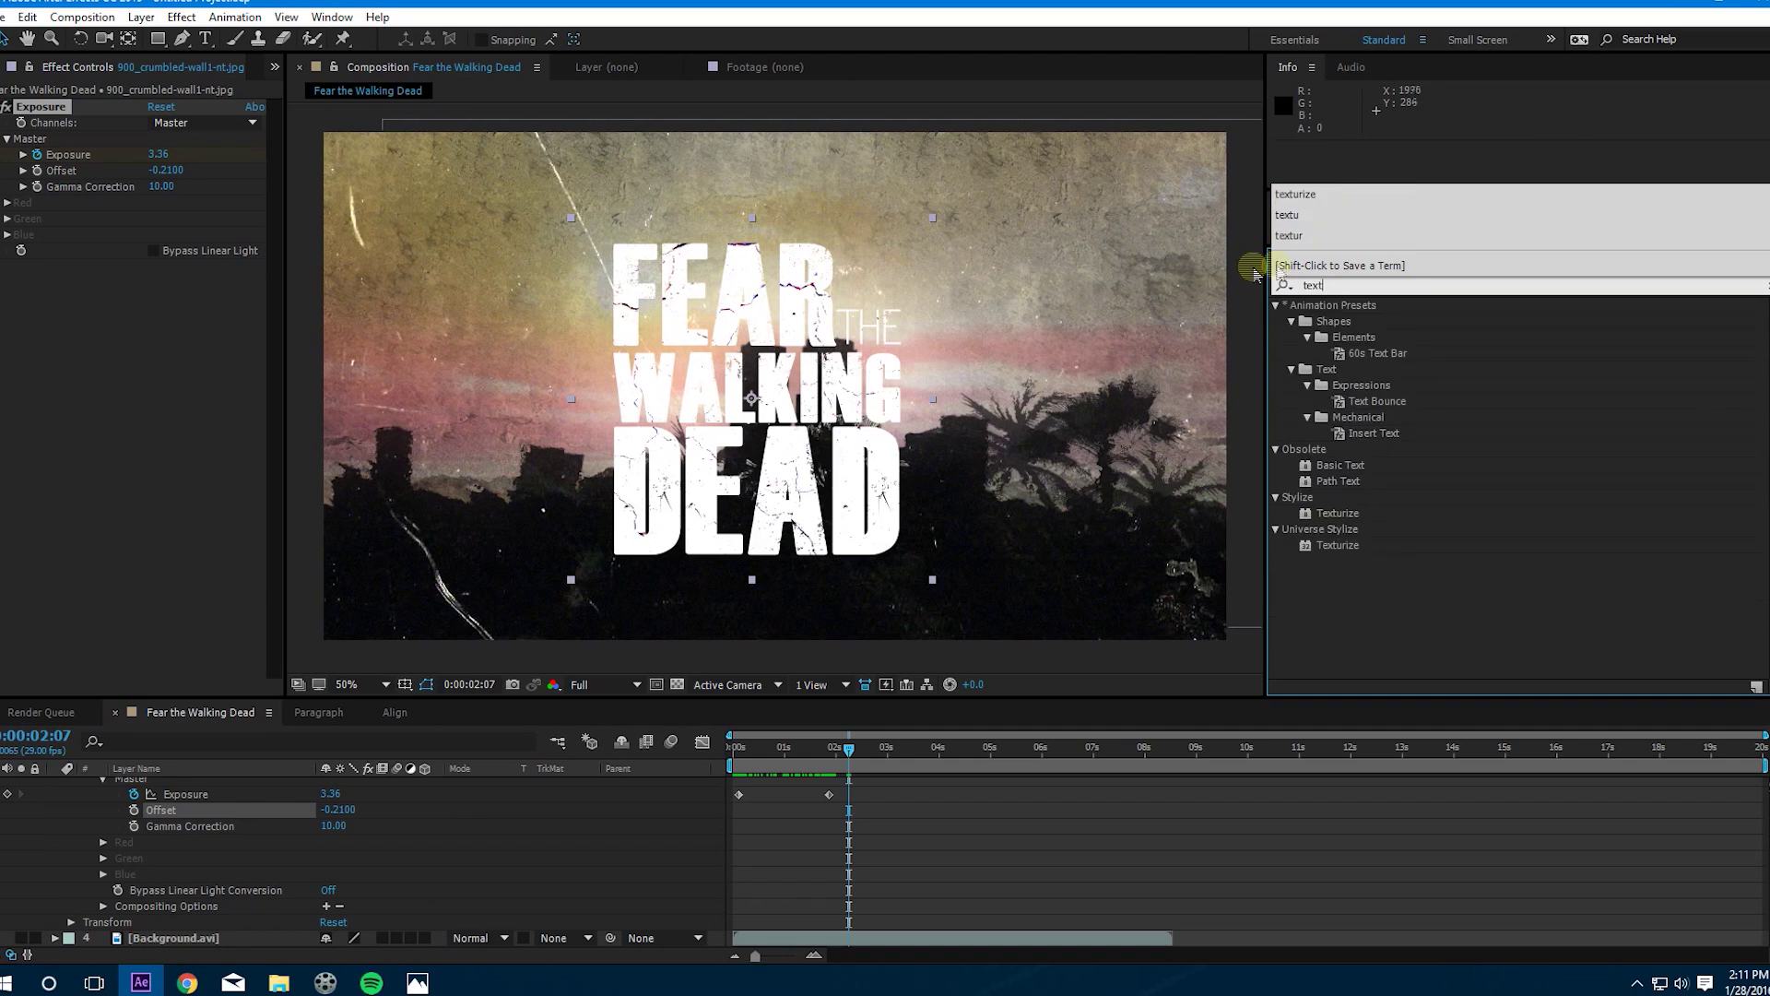
click(1319, 531)
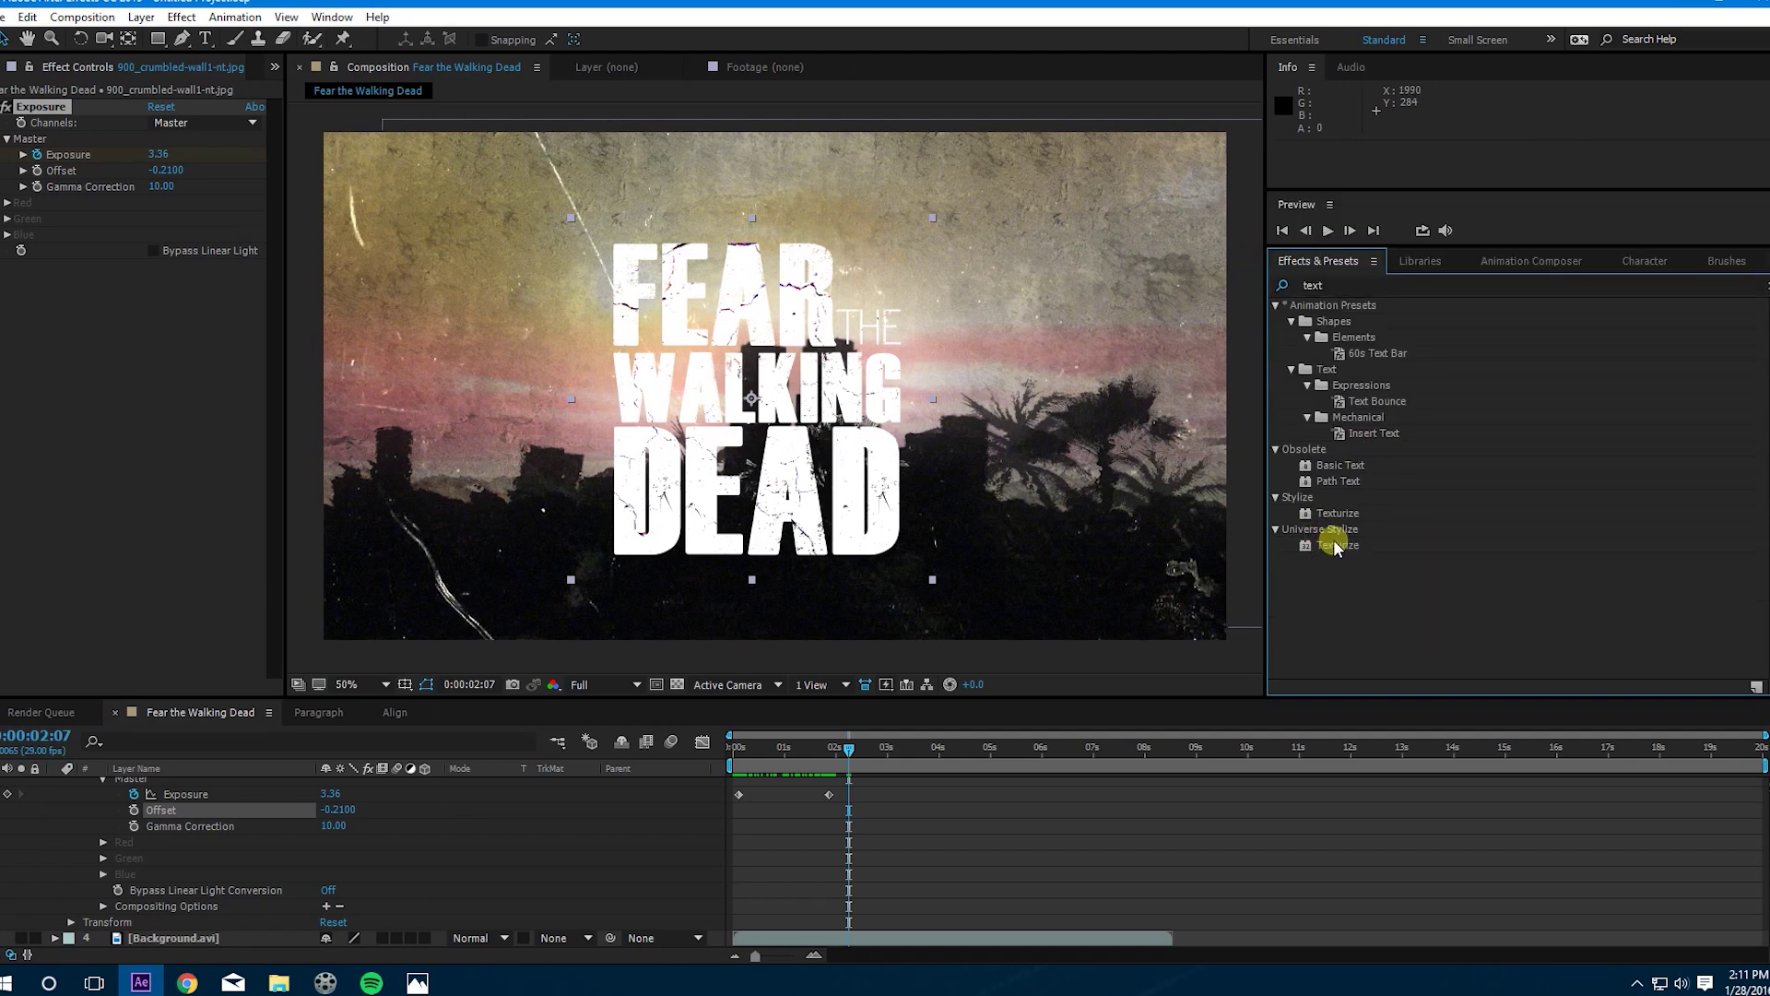
click(1343, 547)
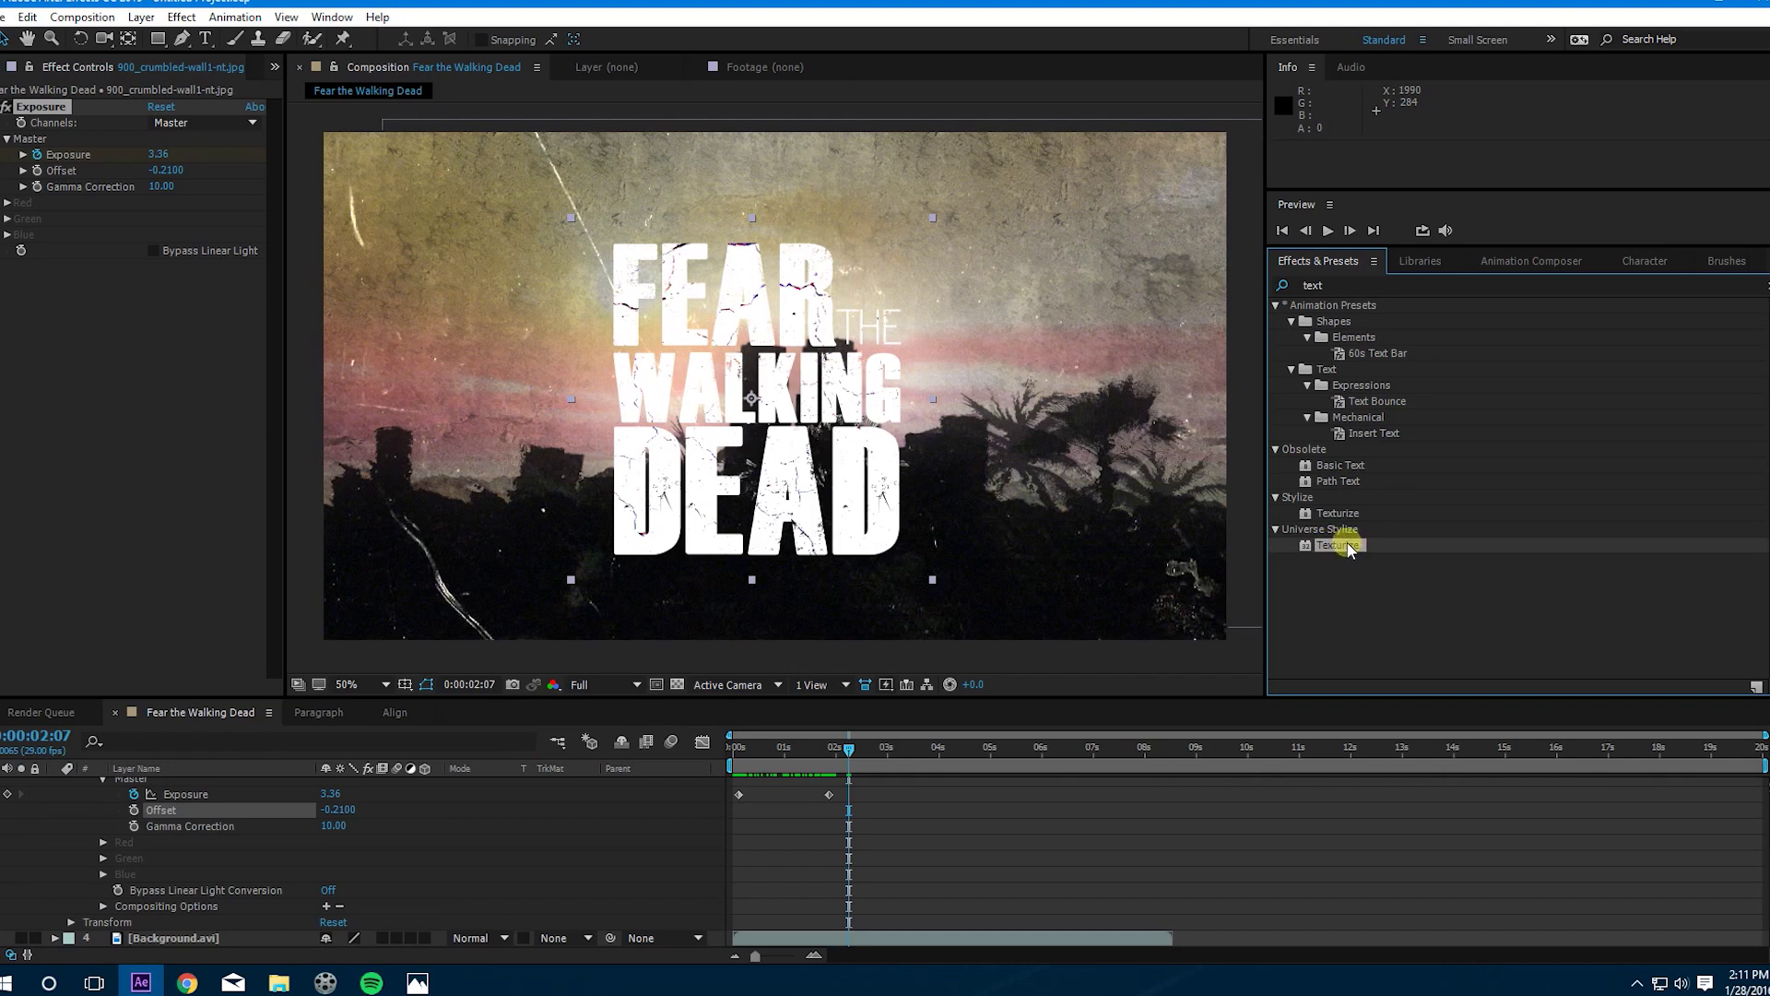
drag(1348, 549, 189, 841)
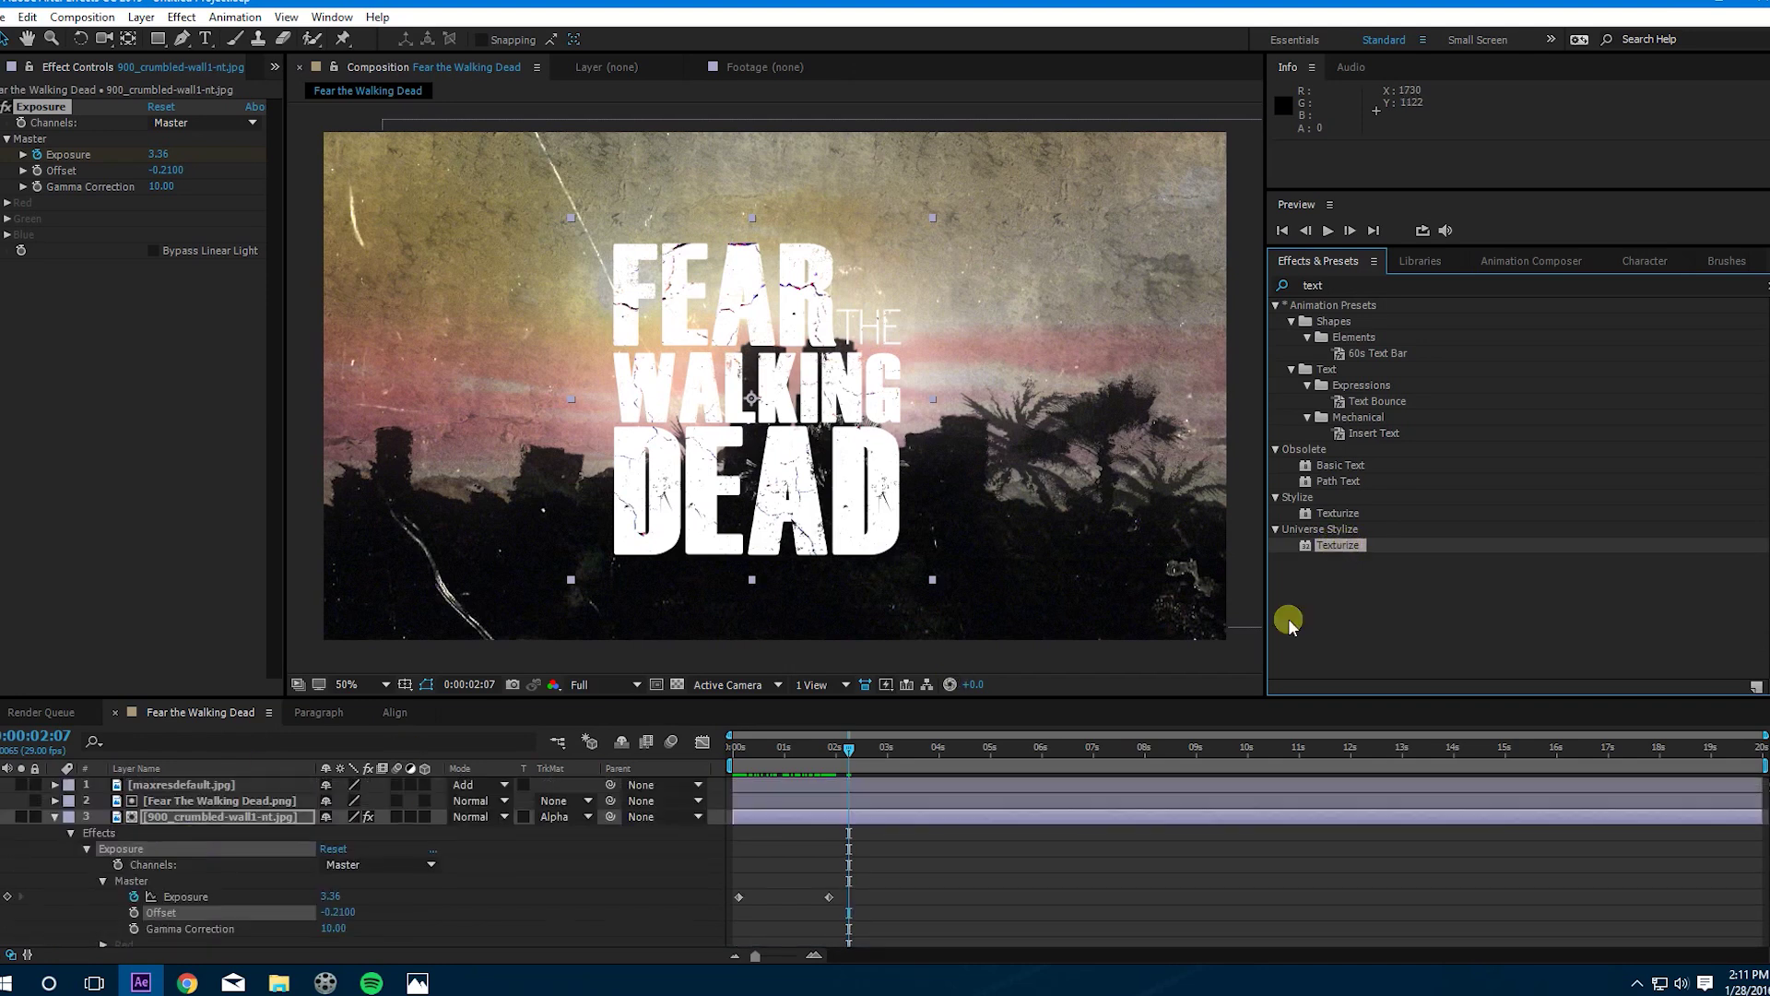
drag(1336, 550, 194, 824)
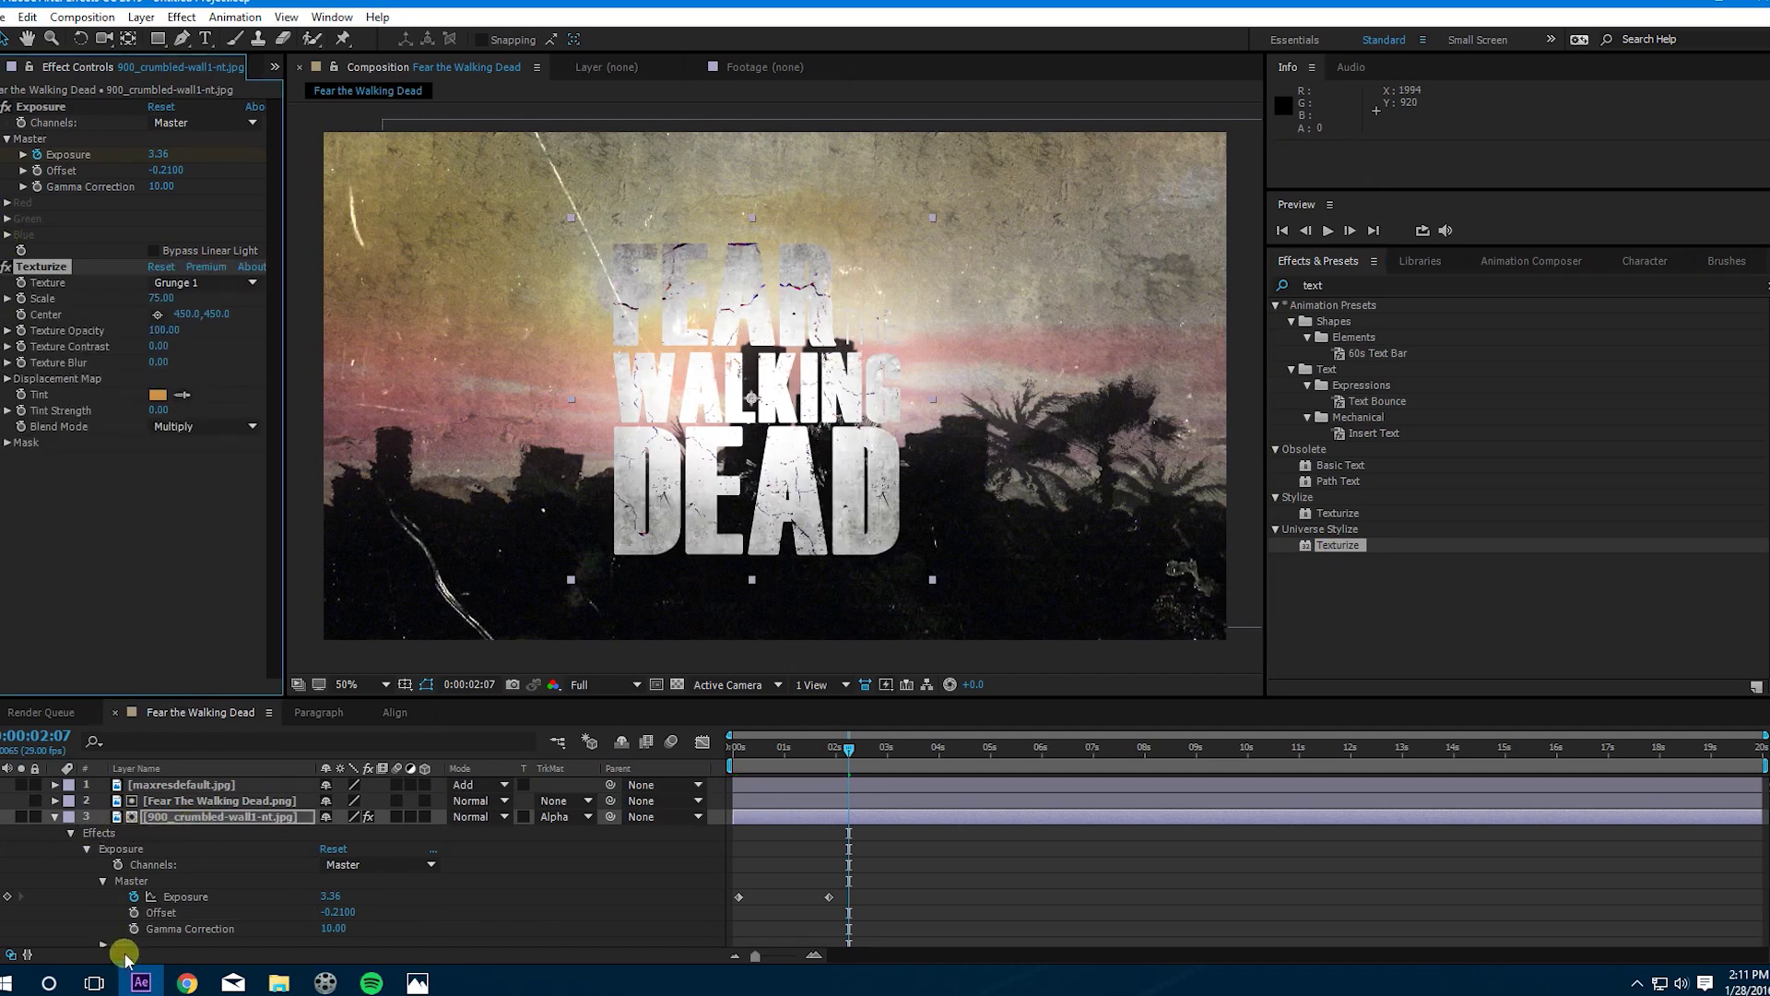
Step: Keyframe Texturize Texture Opacity from 0 at the start to 100 at 0:00:01:17
click(85, 848)
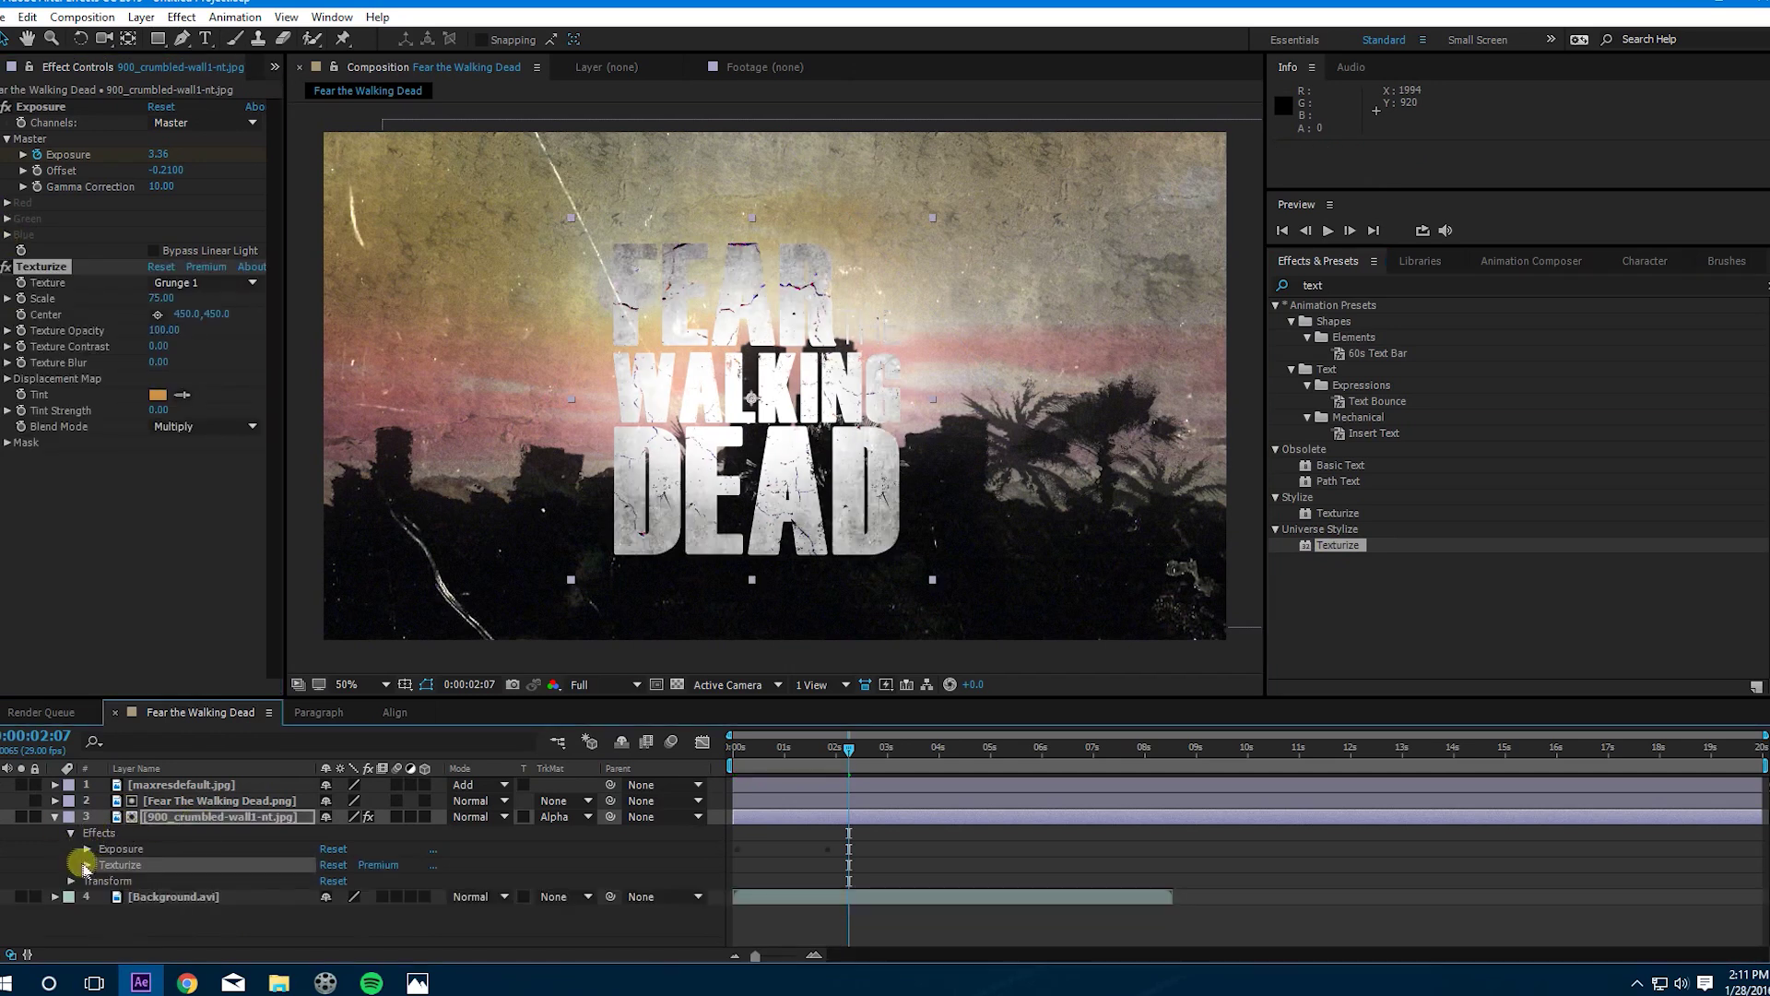
click(85, 865)
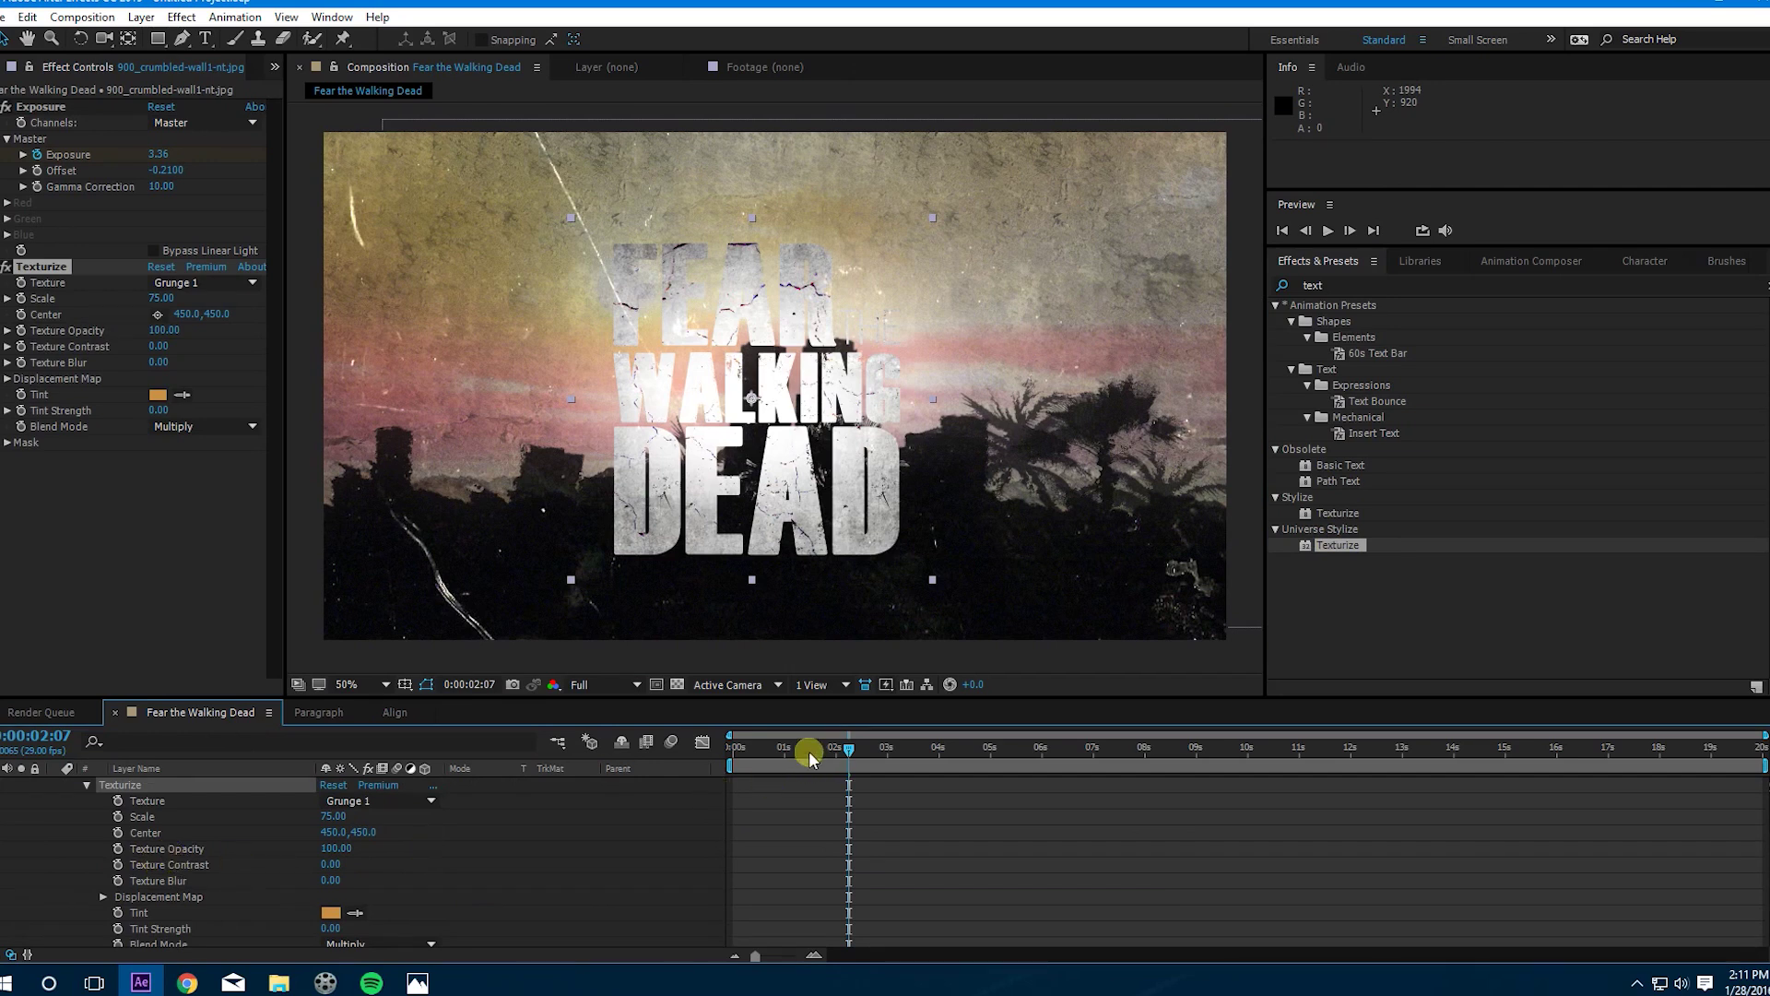
drag(810, 750, 733, 773)
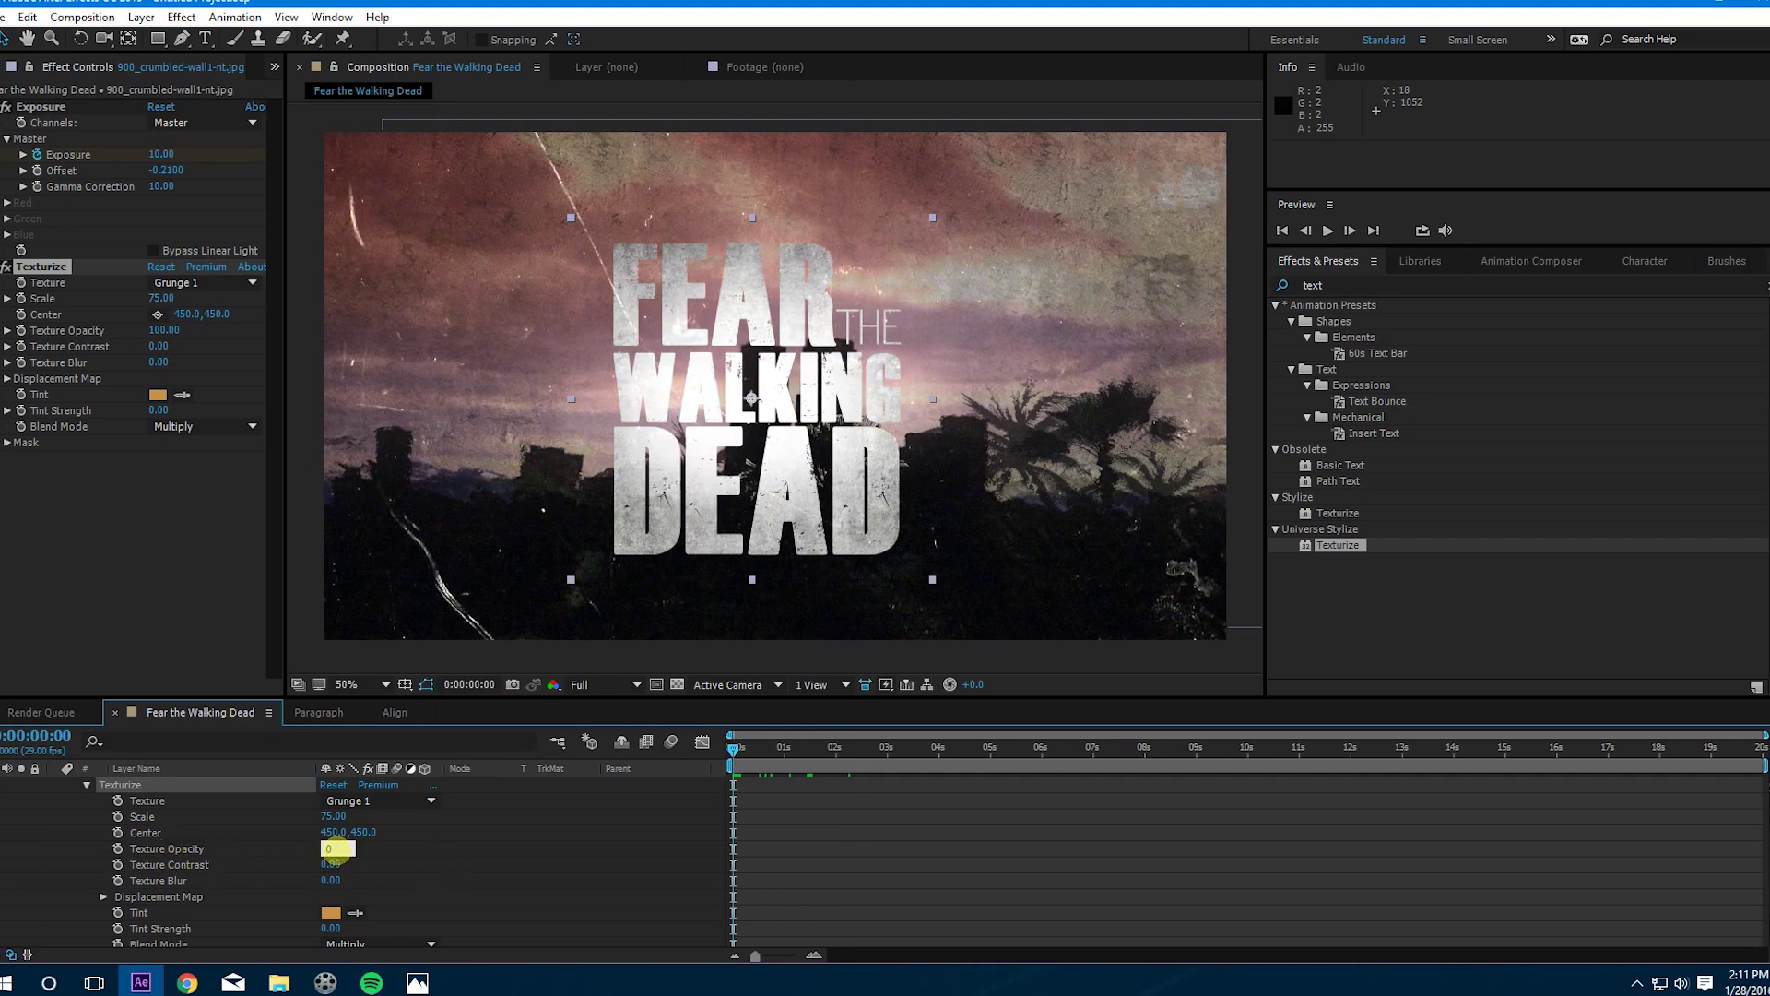
key(Return)
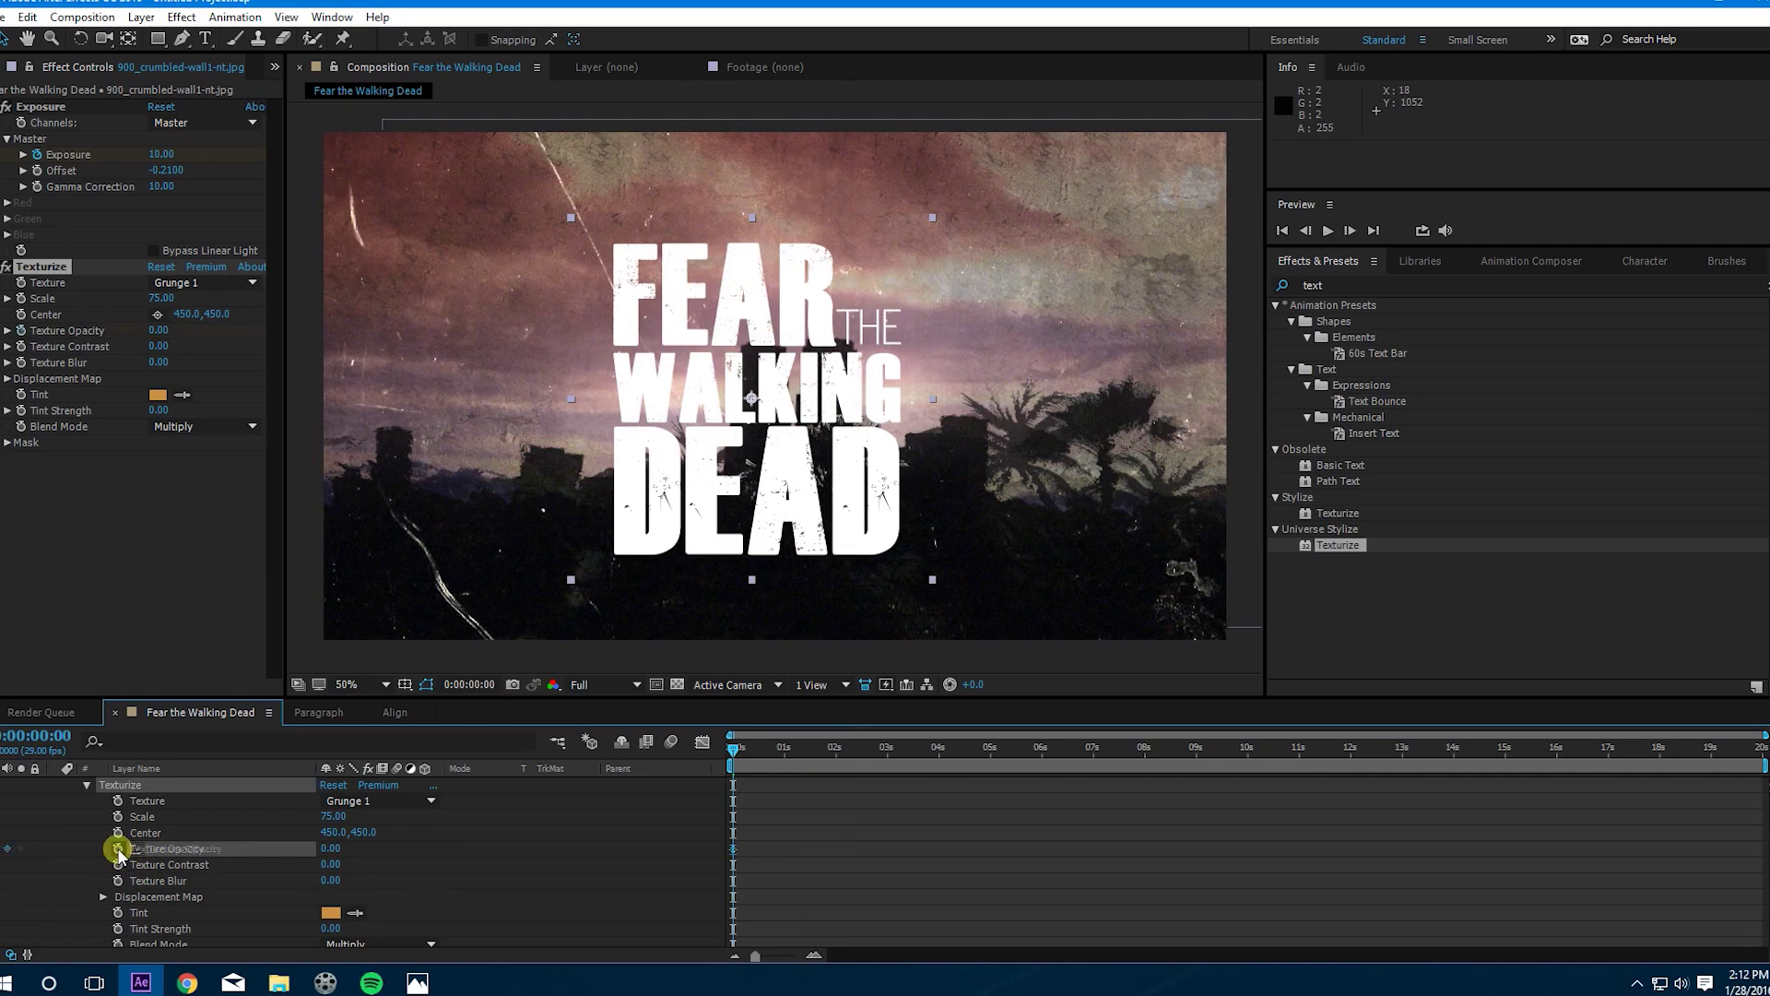
click(118, 848)
mouse_move(790, 750)
mouse_down()
mouse_move(869, 750)
mouse_move(810, 754)
mouse_up()
drag(755, 956, 779, 961)
drag(900, 761, 918, 751)
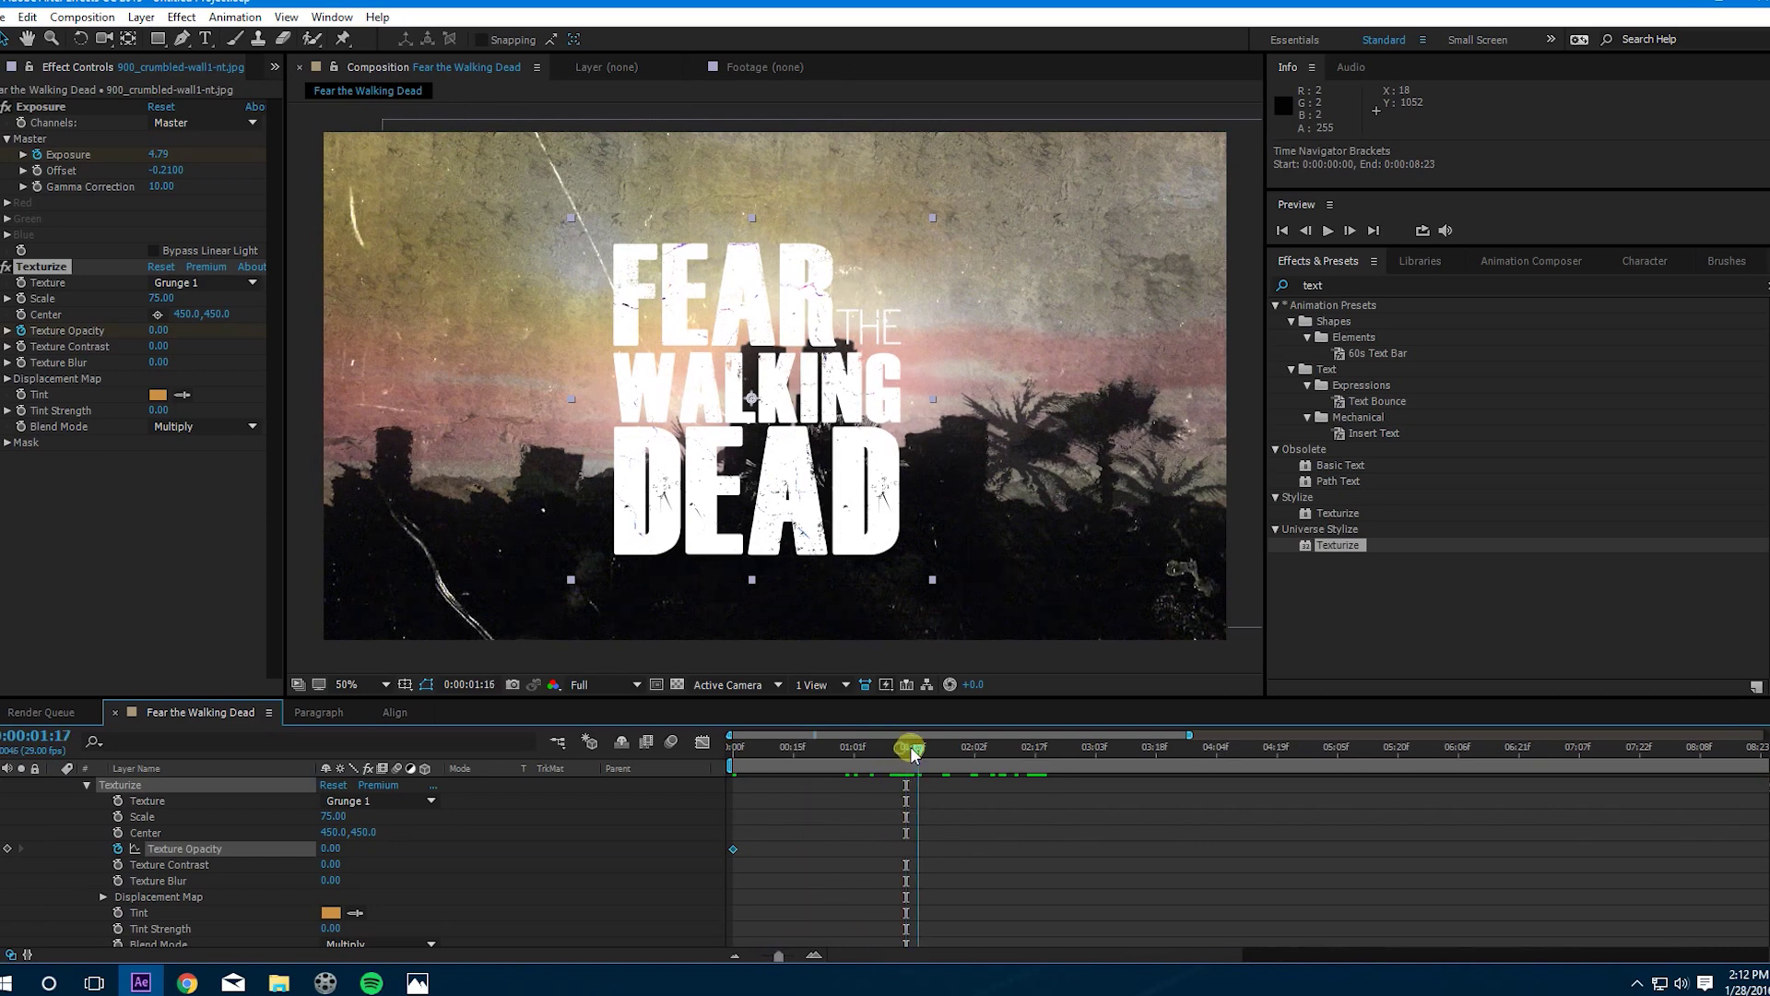
drag(329, 848, 639, 833)
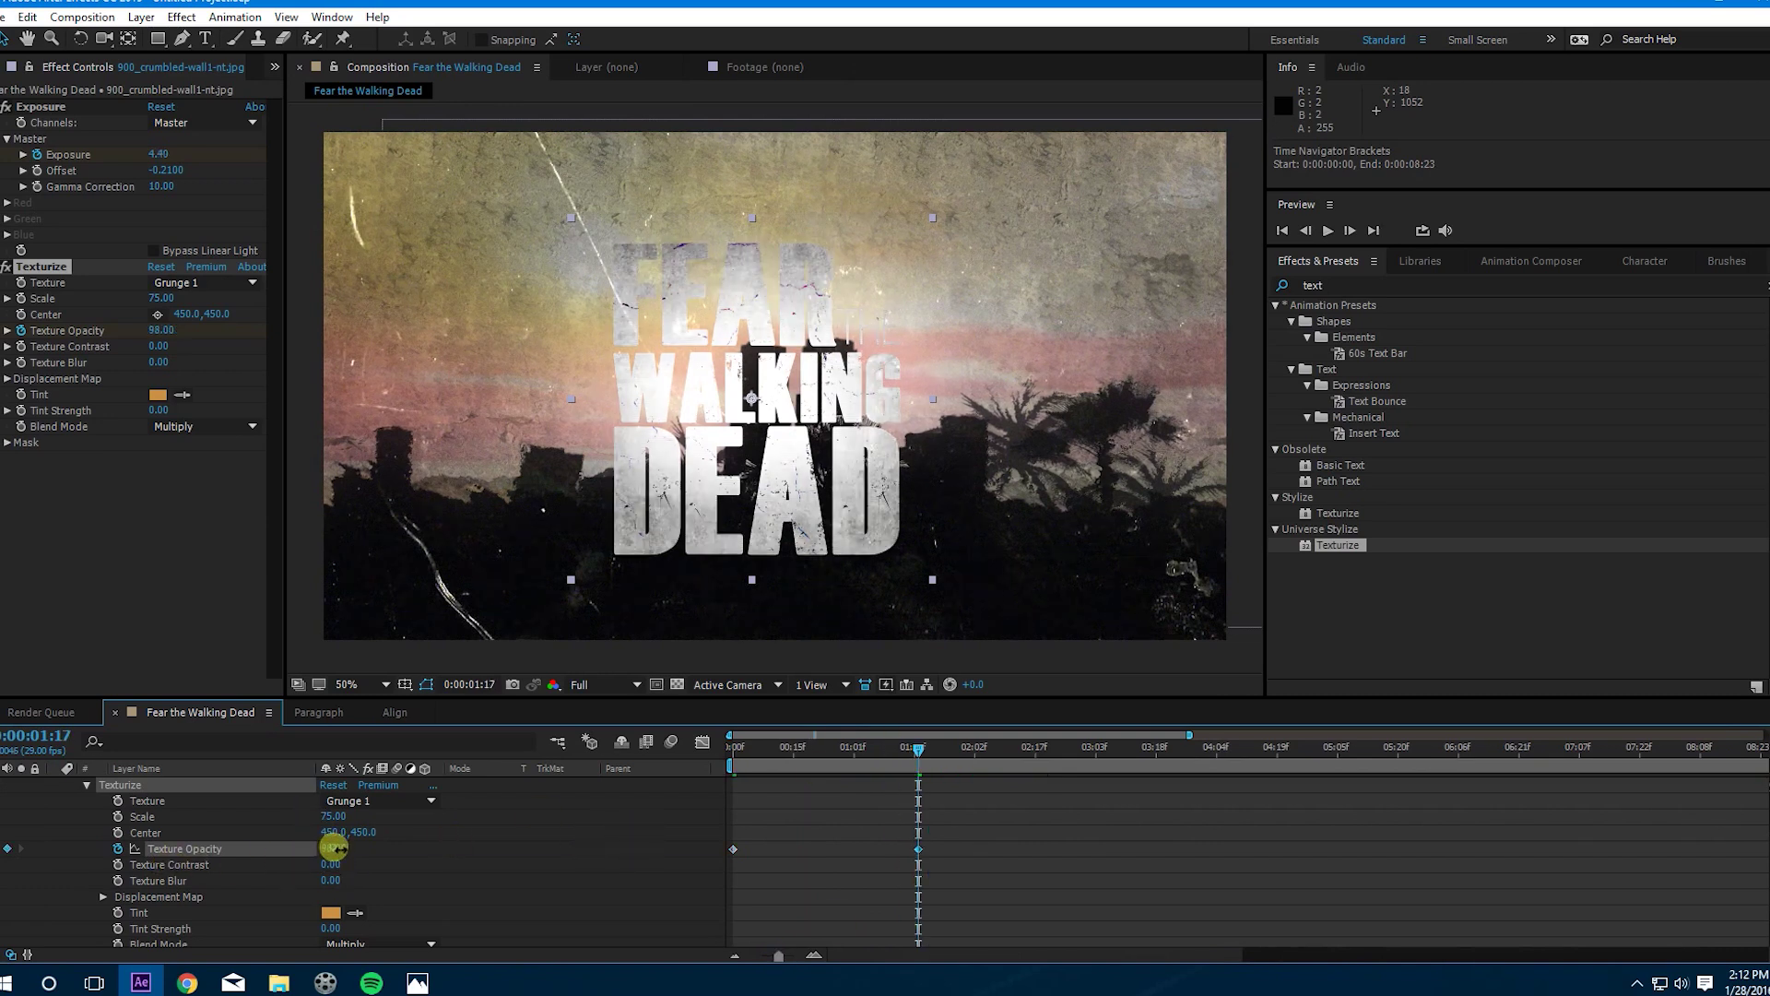
drag(334, 847, 379, 855)
drag(794, 696, 779, 636)
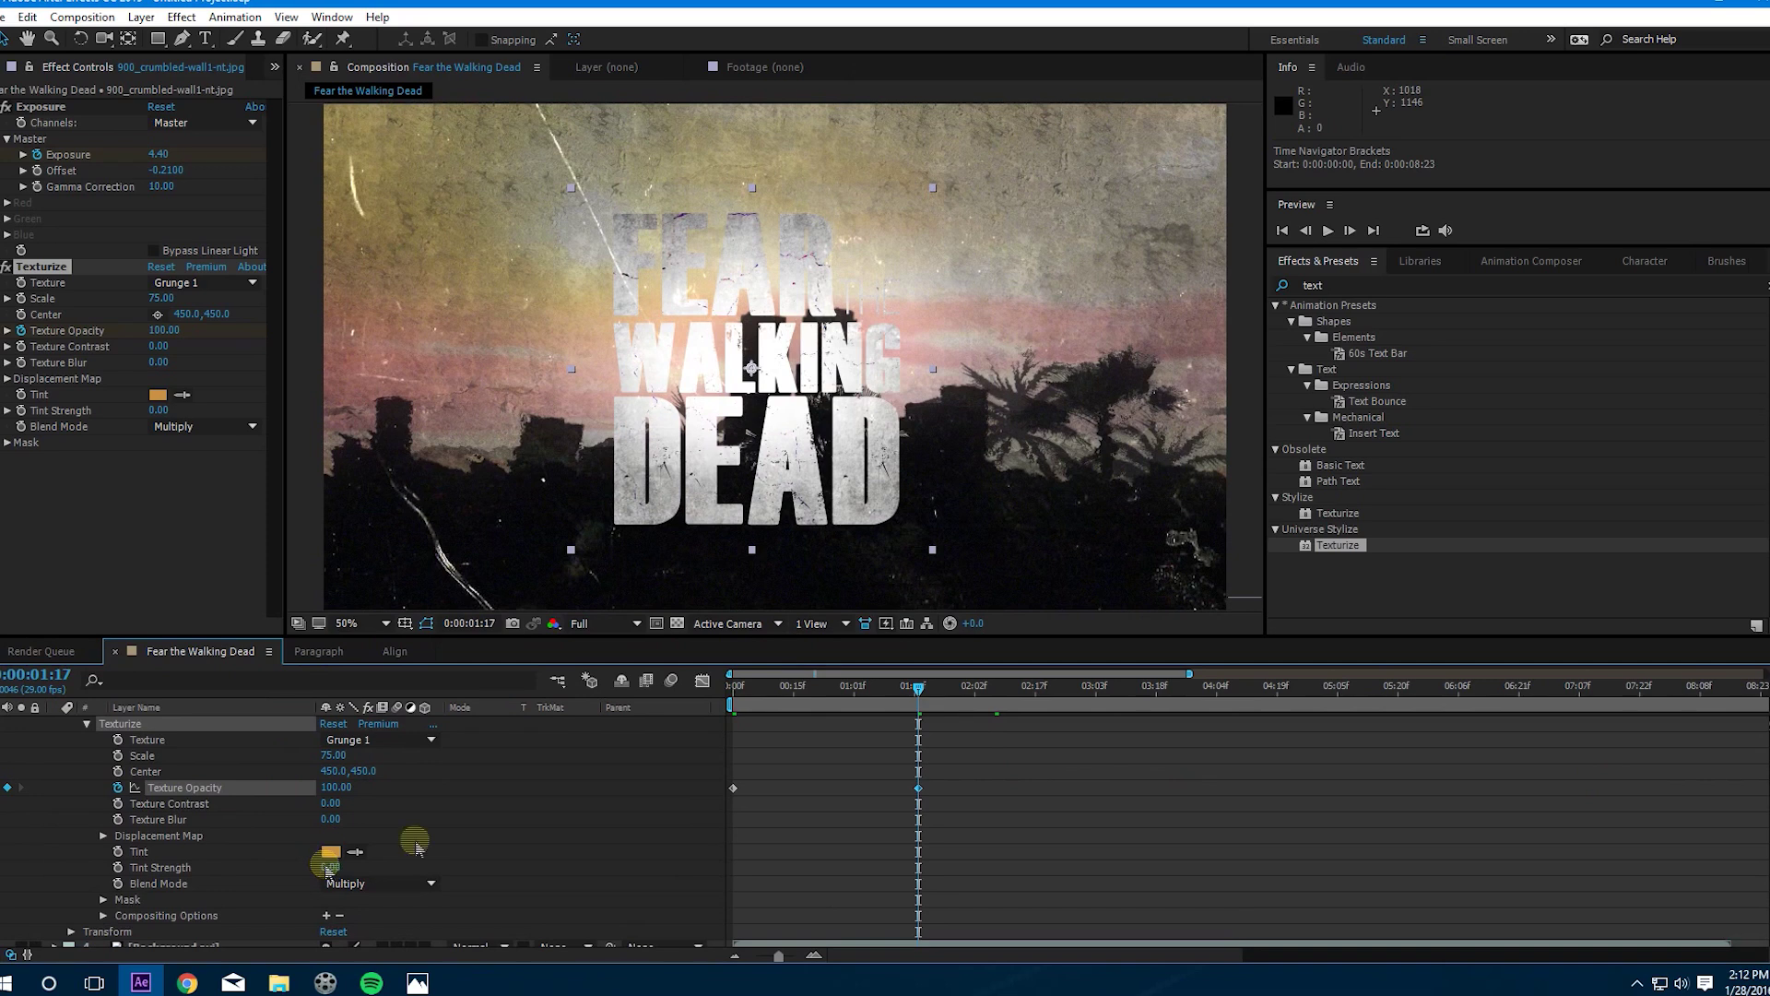
Step: Keyframe Texturize Tint Strength from the start up to 87 around 0:00:01:18
drag(790, 691, 640, 694)
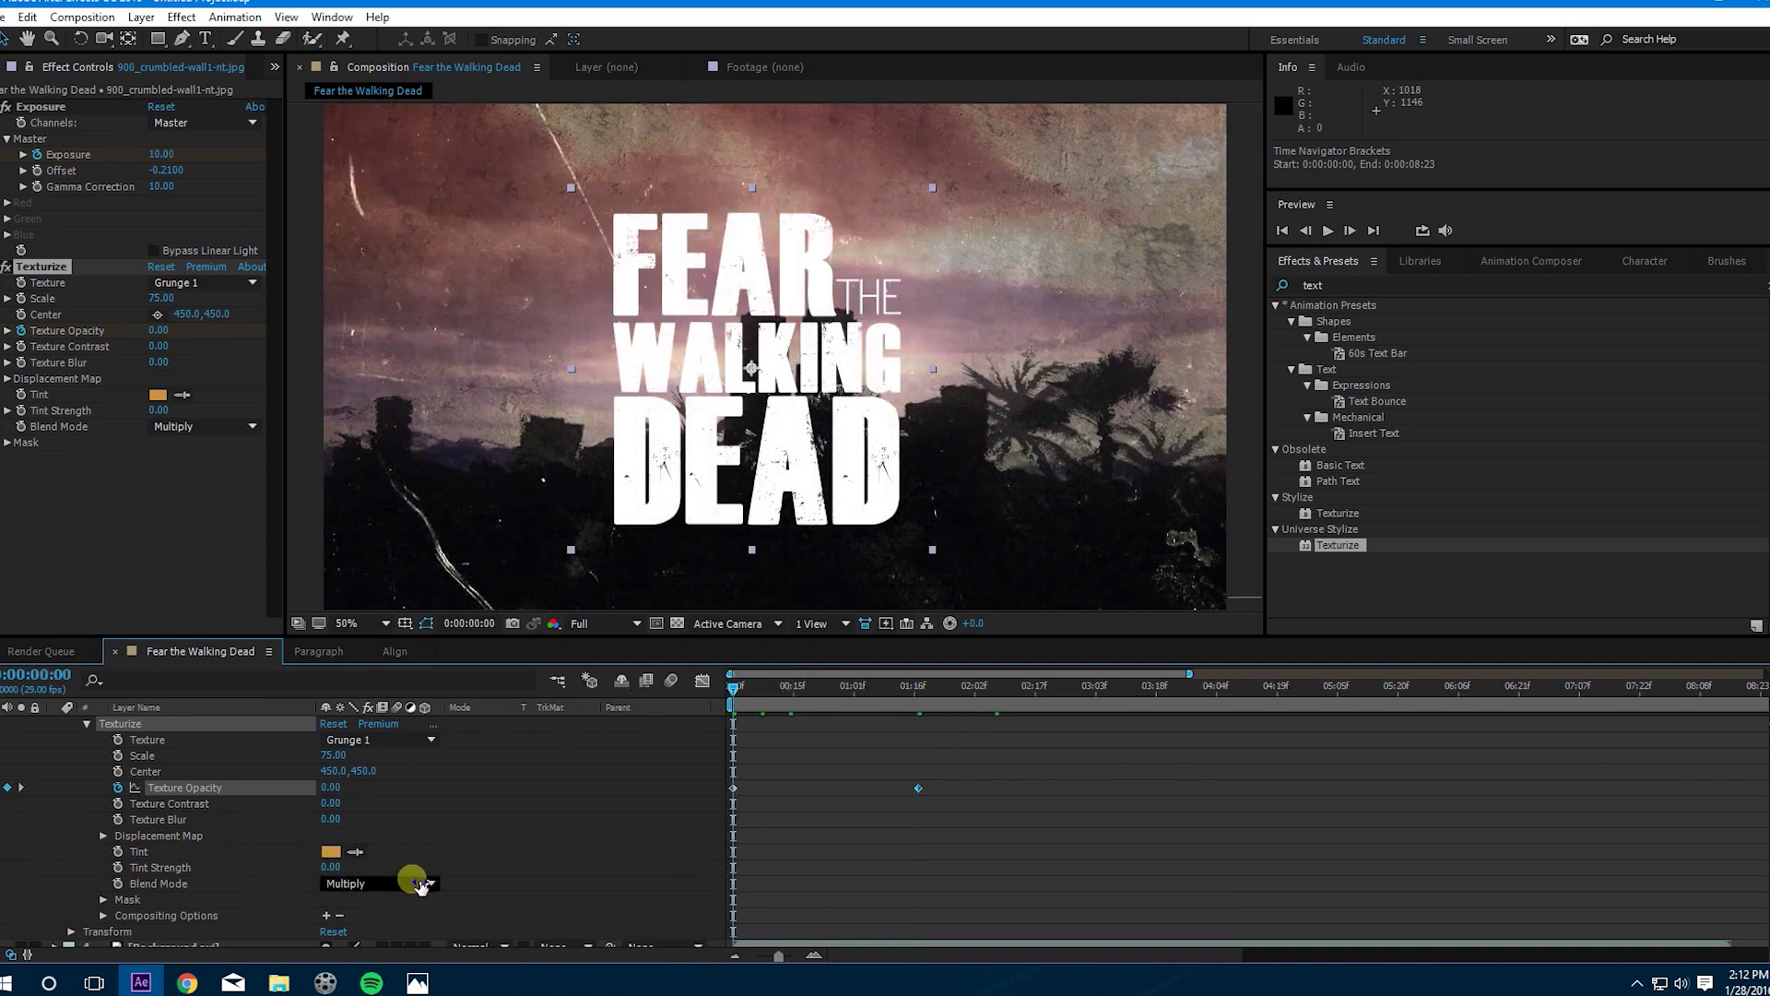
click(118, 868)
drag(874, 688, 923, 695)
drag(332, 867, 405, 872)
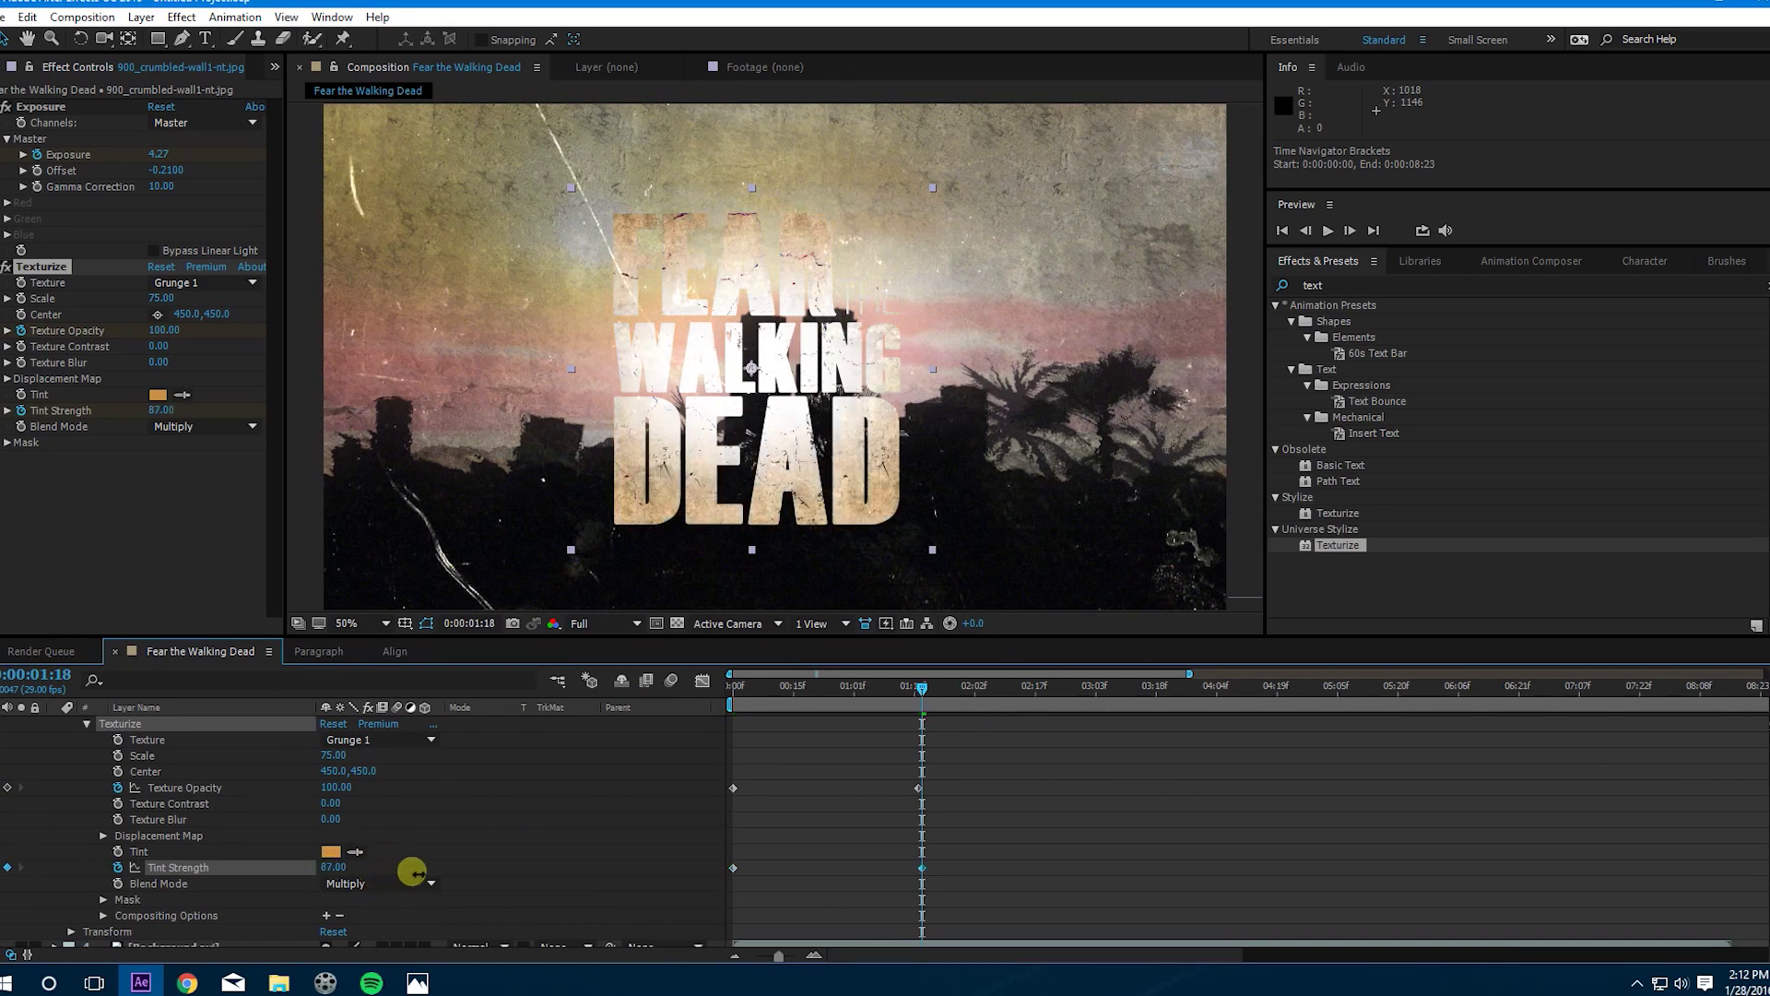
scroll(396, 872, right, 2)
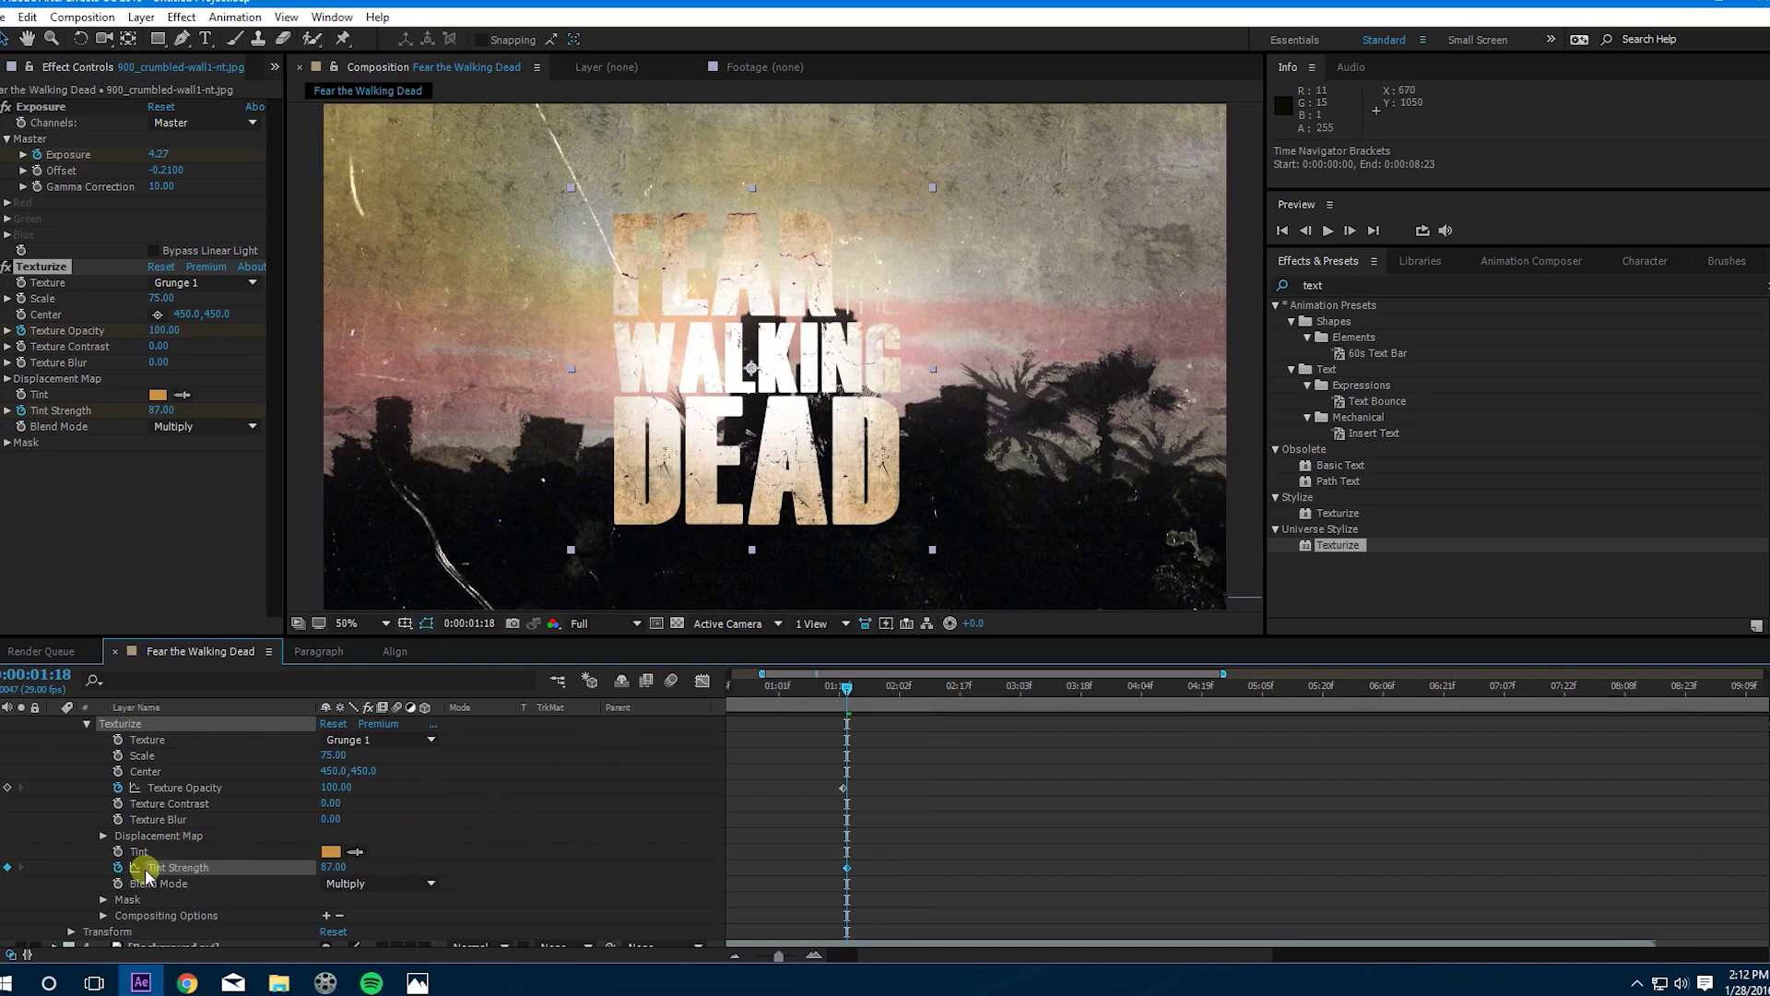
scroll(164, 871, right, 2)
scroll(164, 870, down, 1)
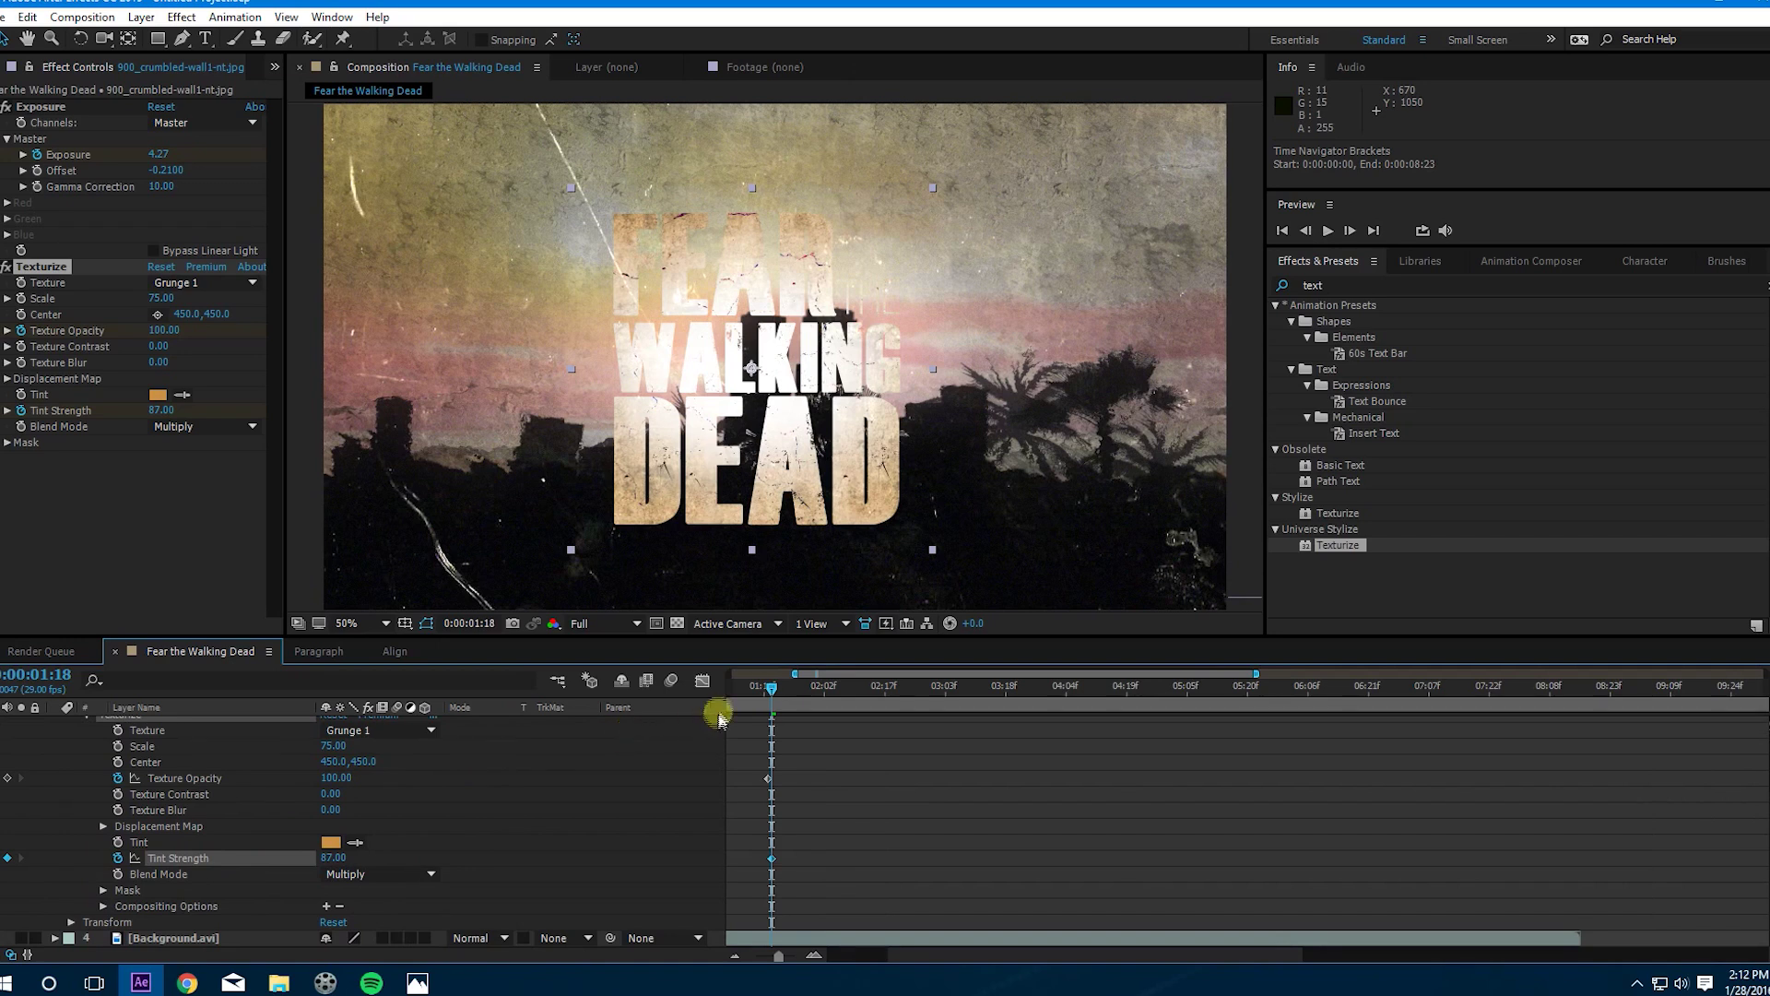
scroll(735, 698, left, 4)
drag(794, 687, 862, 708)
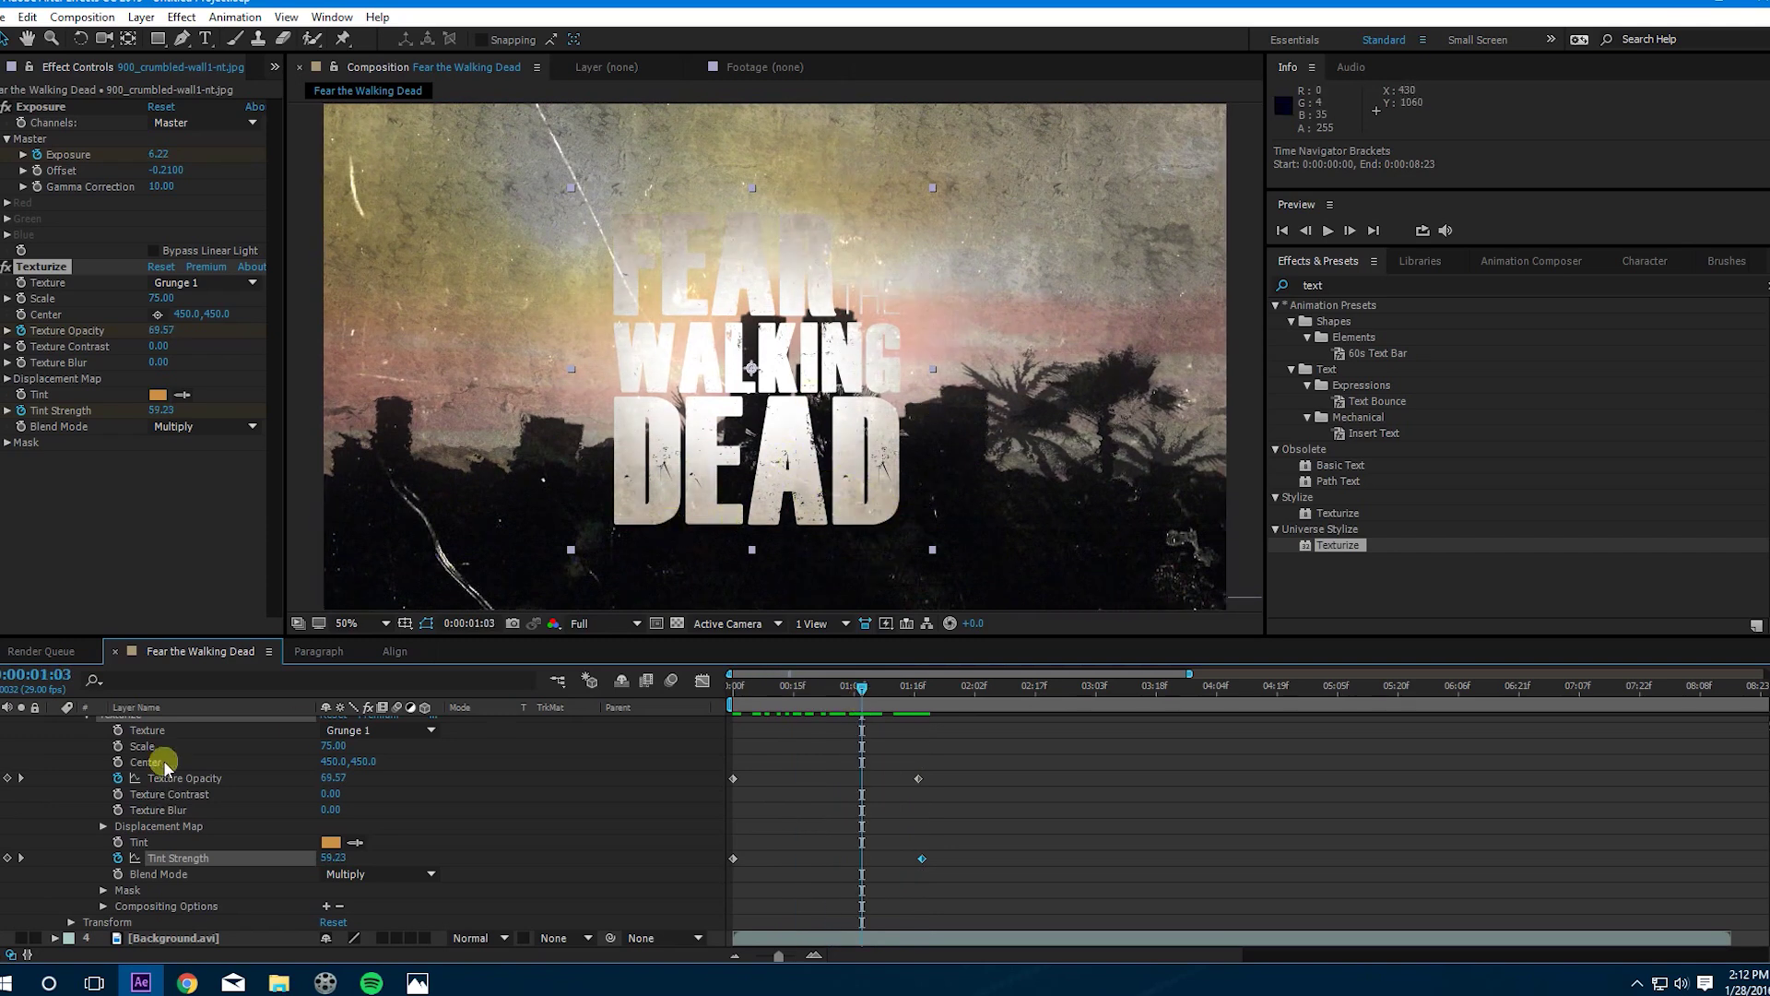
scroll(102, 825, right, 2)
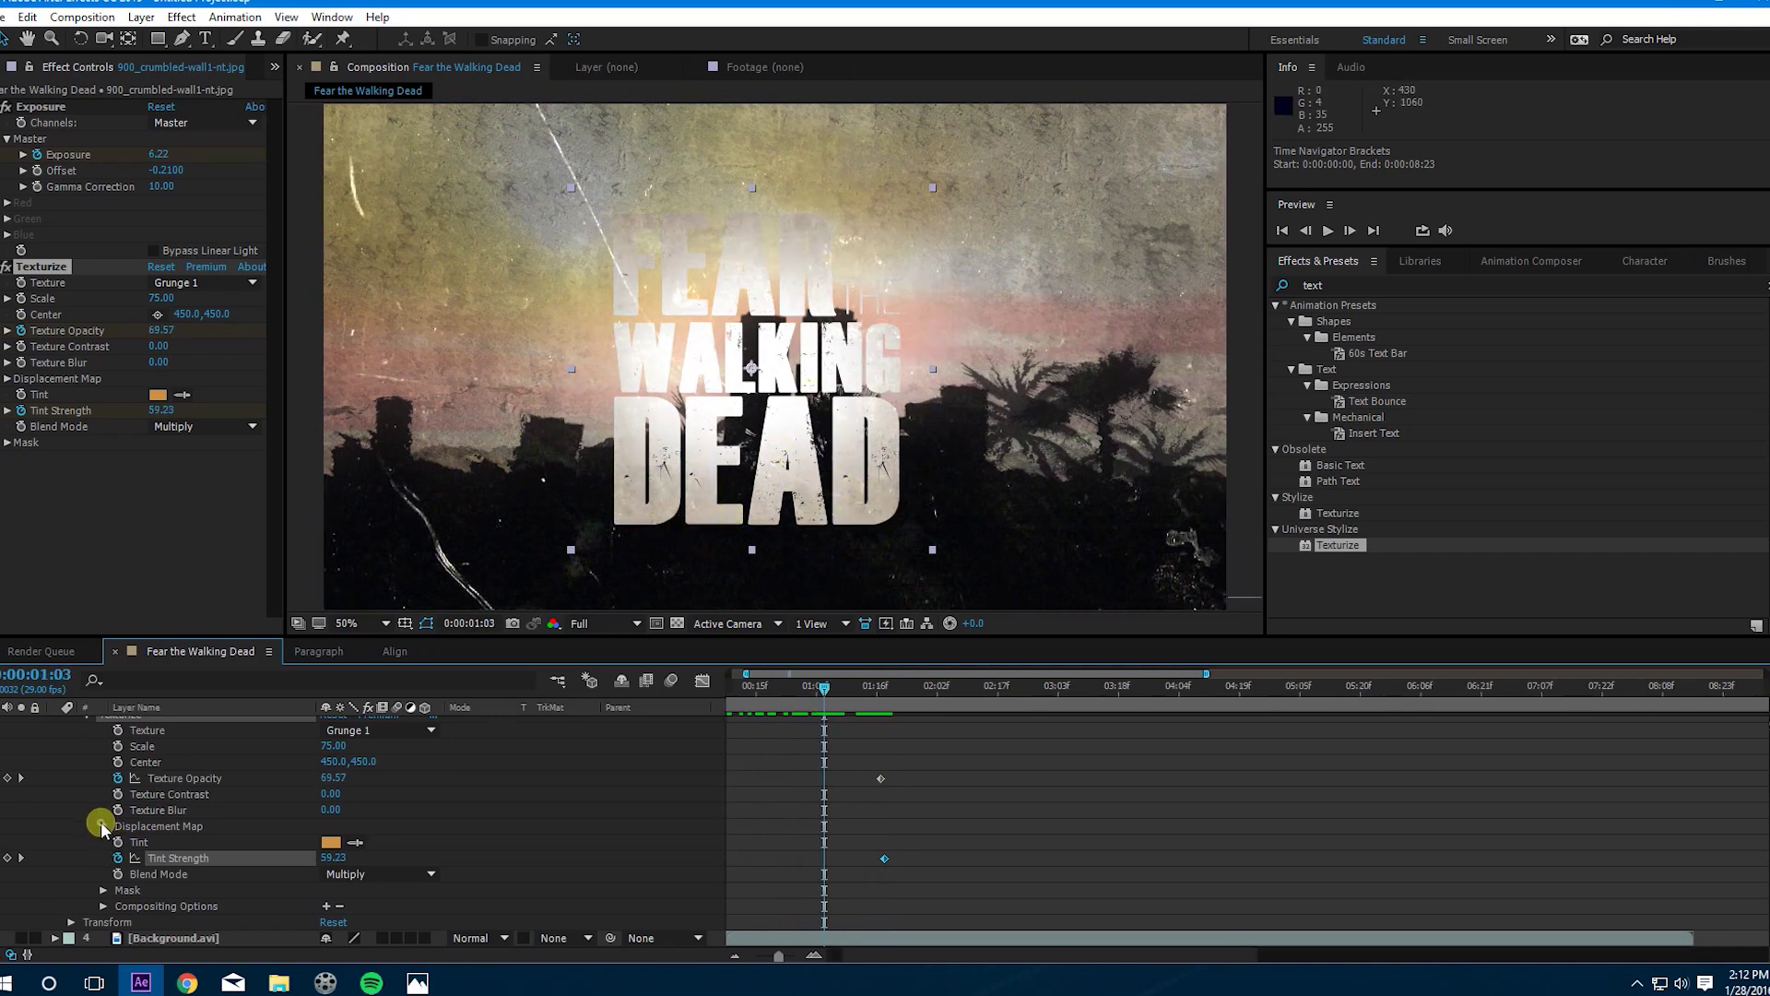
Step: Expand the Texturize effect's Mask properties in Effect Controls
click(102, 825)
click(102, 826)
click(102, 889)
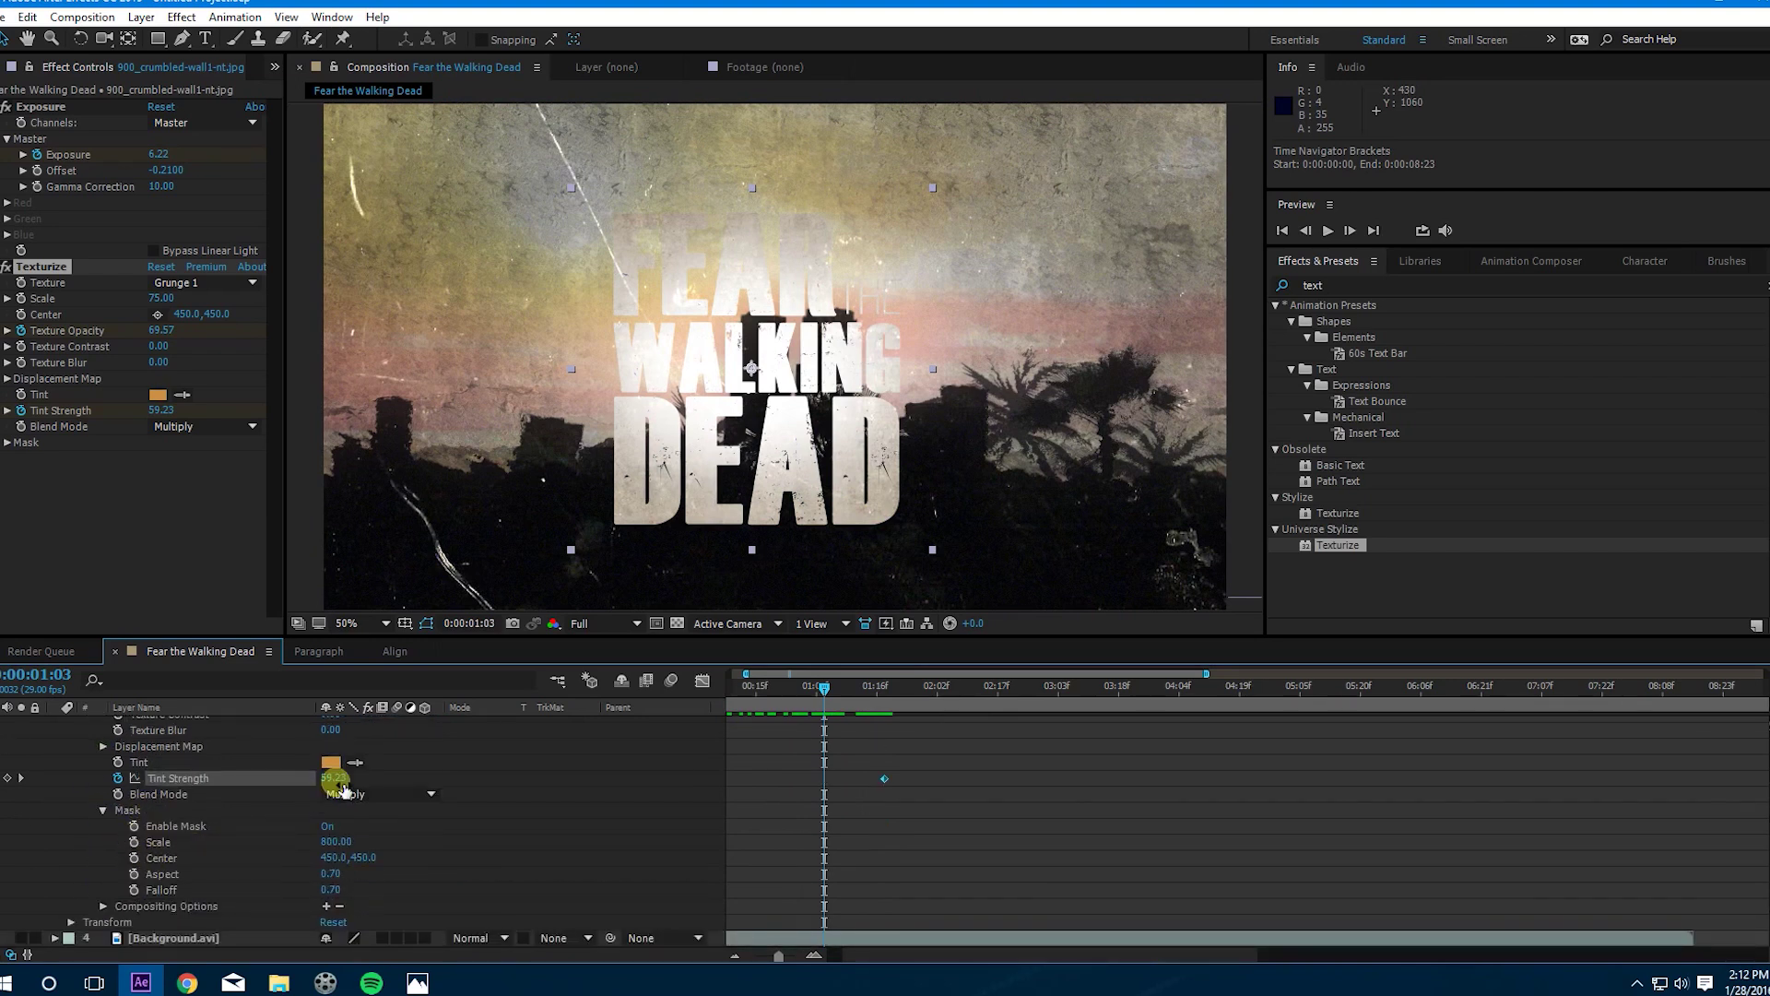
scroll(133, 874, right, 1)
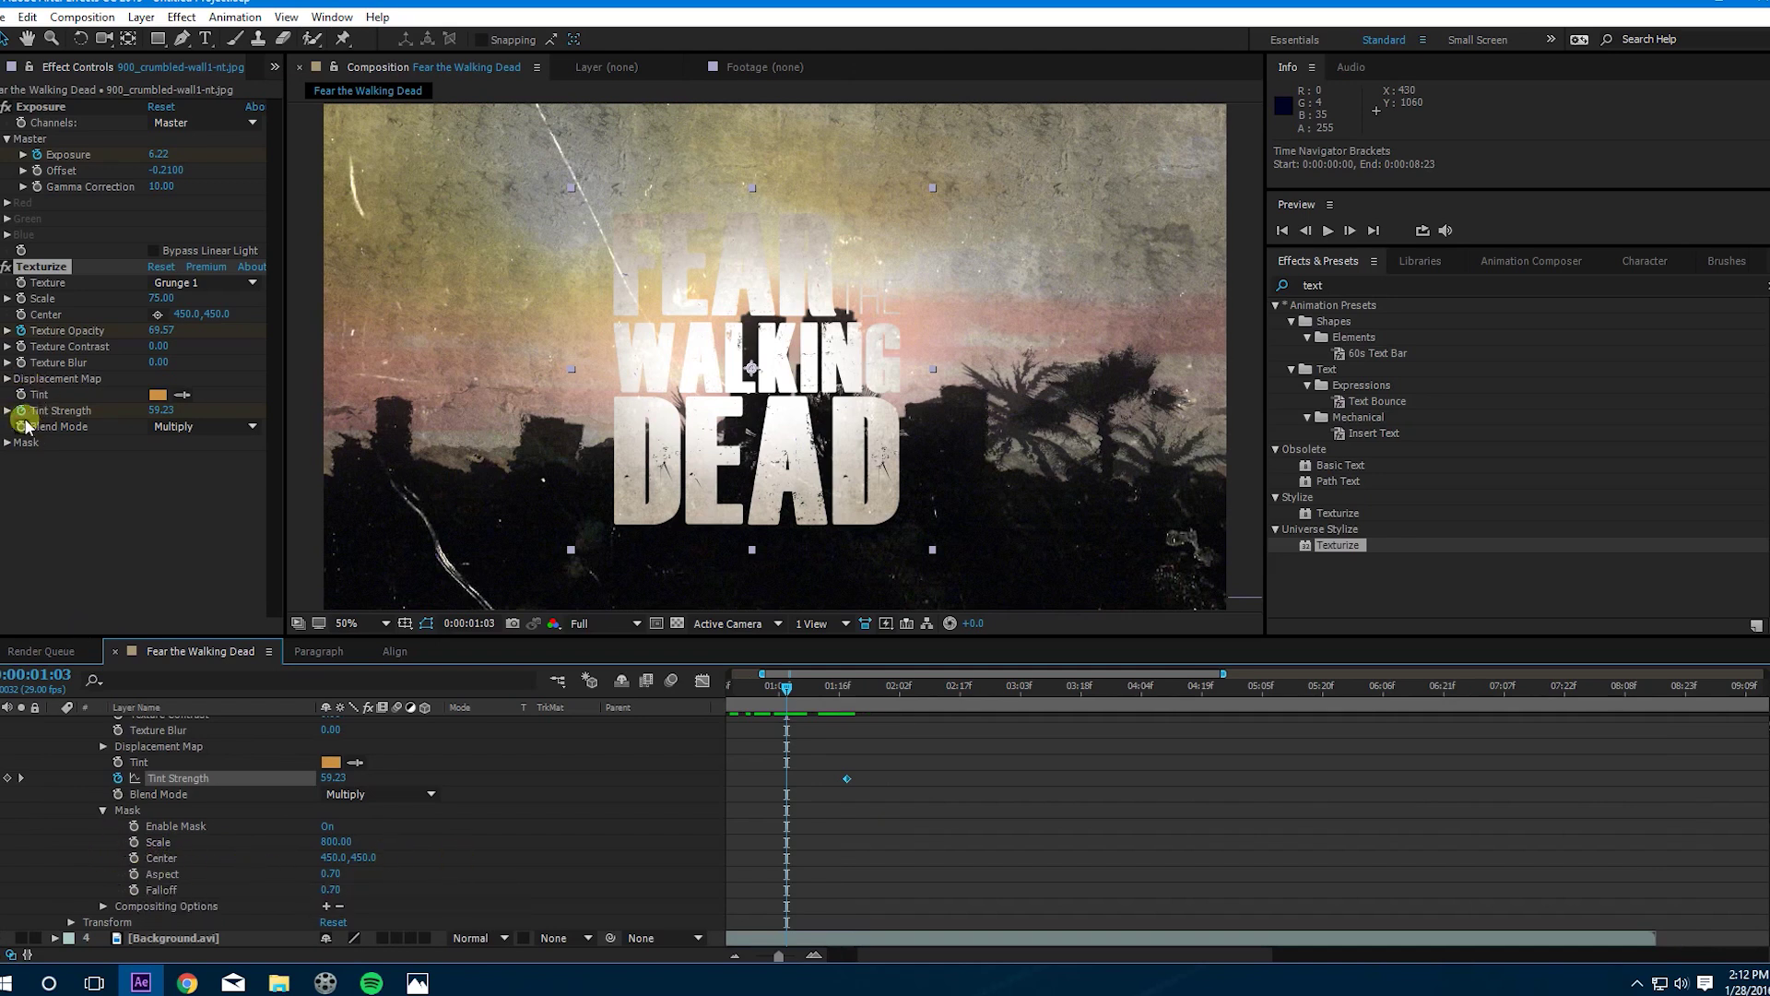
click(8, 441)
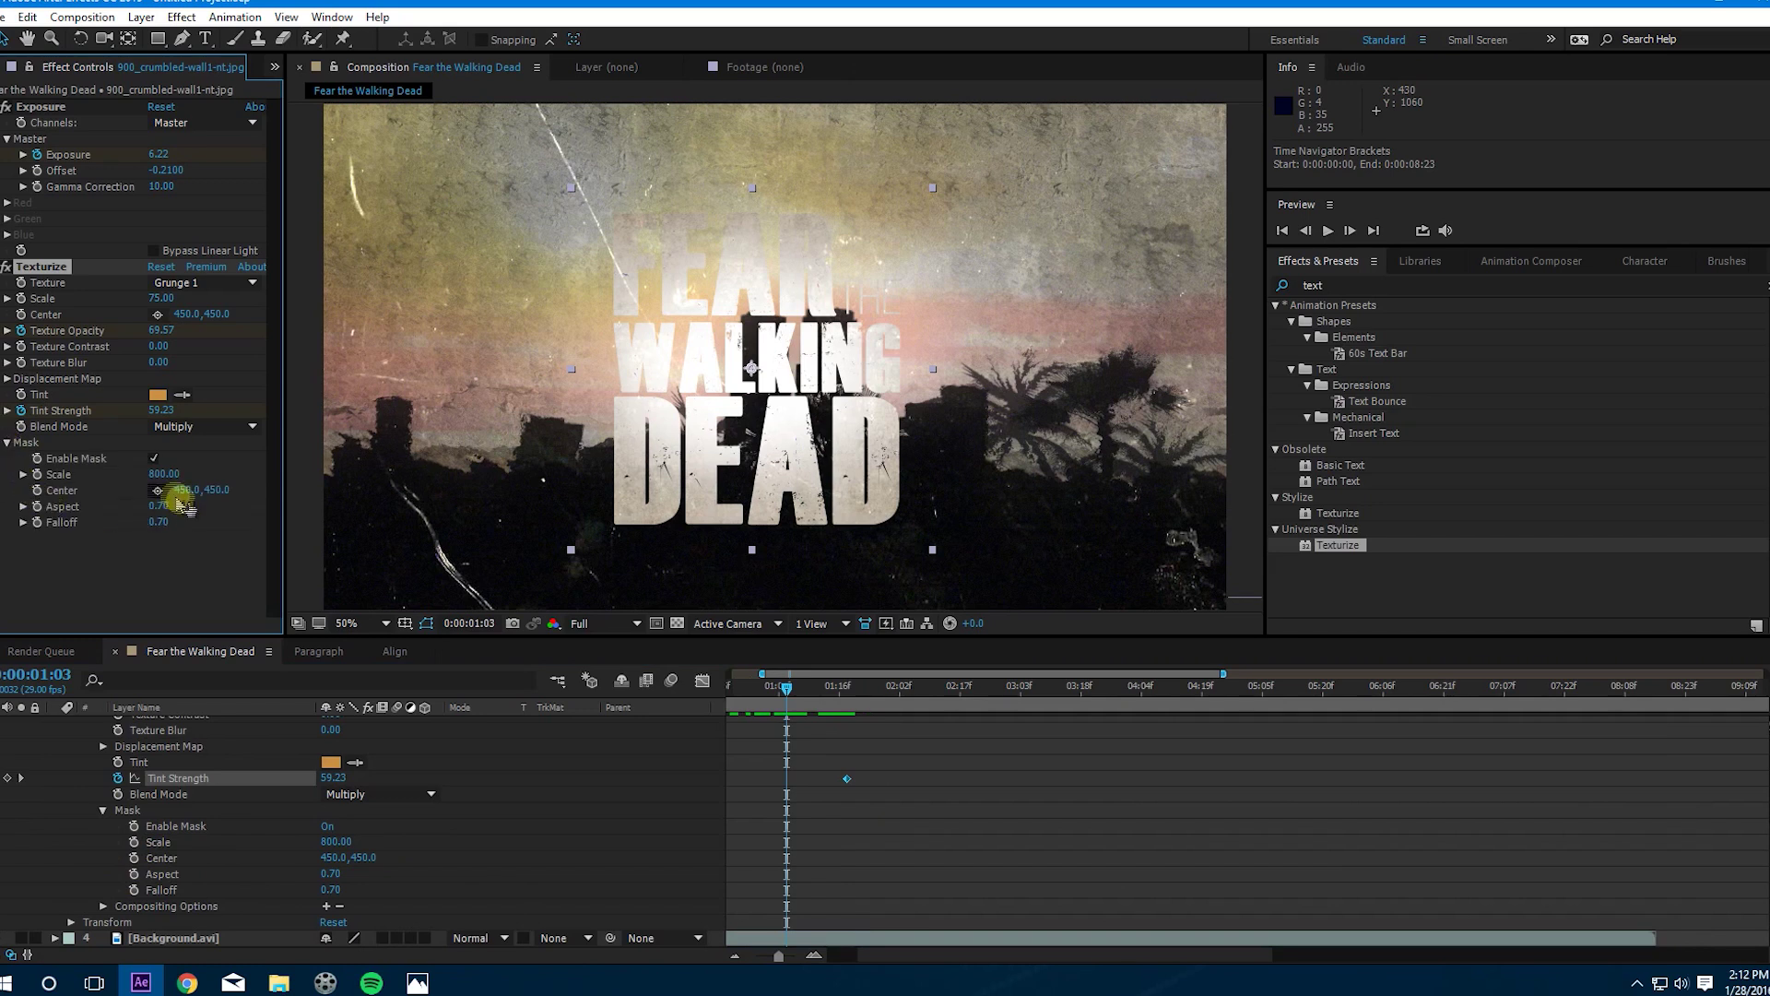
Step: Place the texture mask centre at 157.0, 117.2, near the word FEAR
click(158, 490)
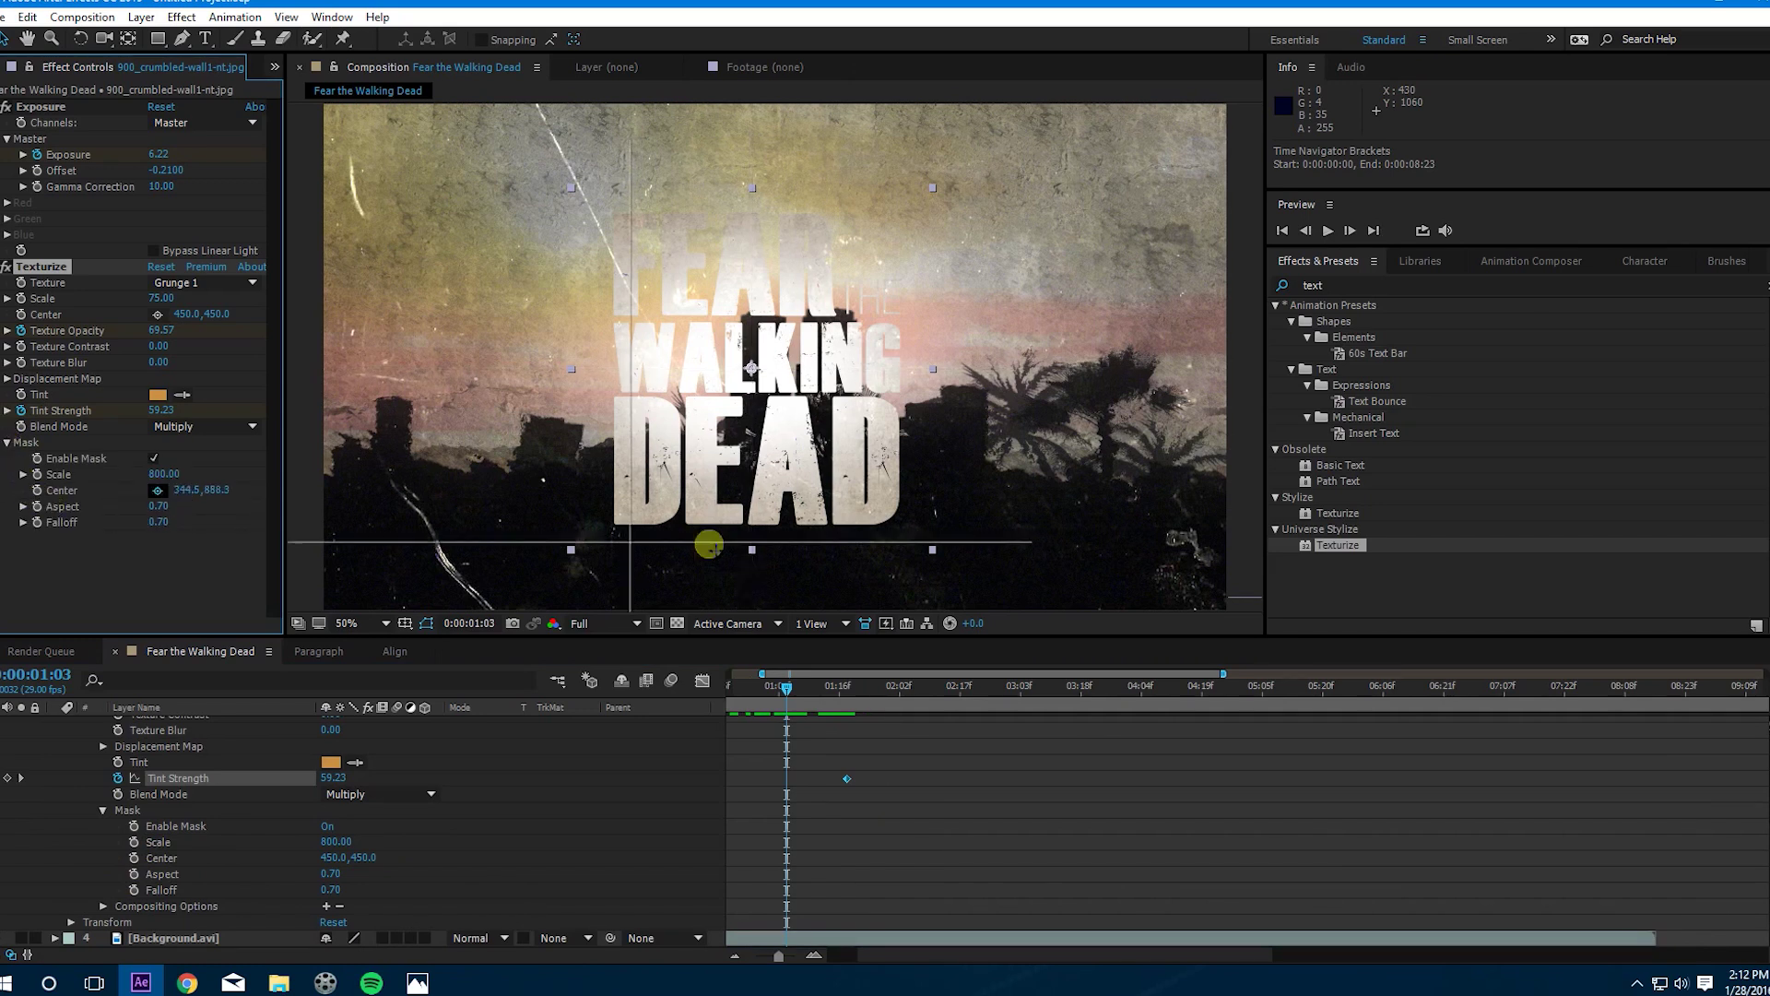
click(890, 523)
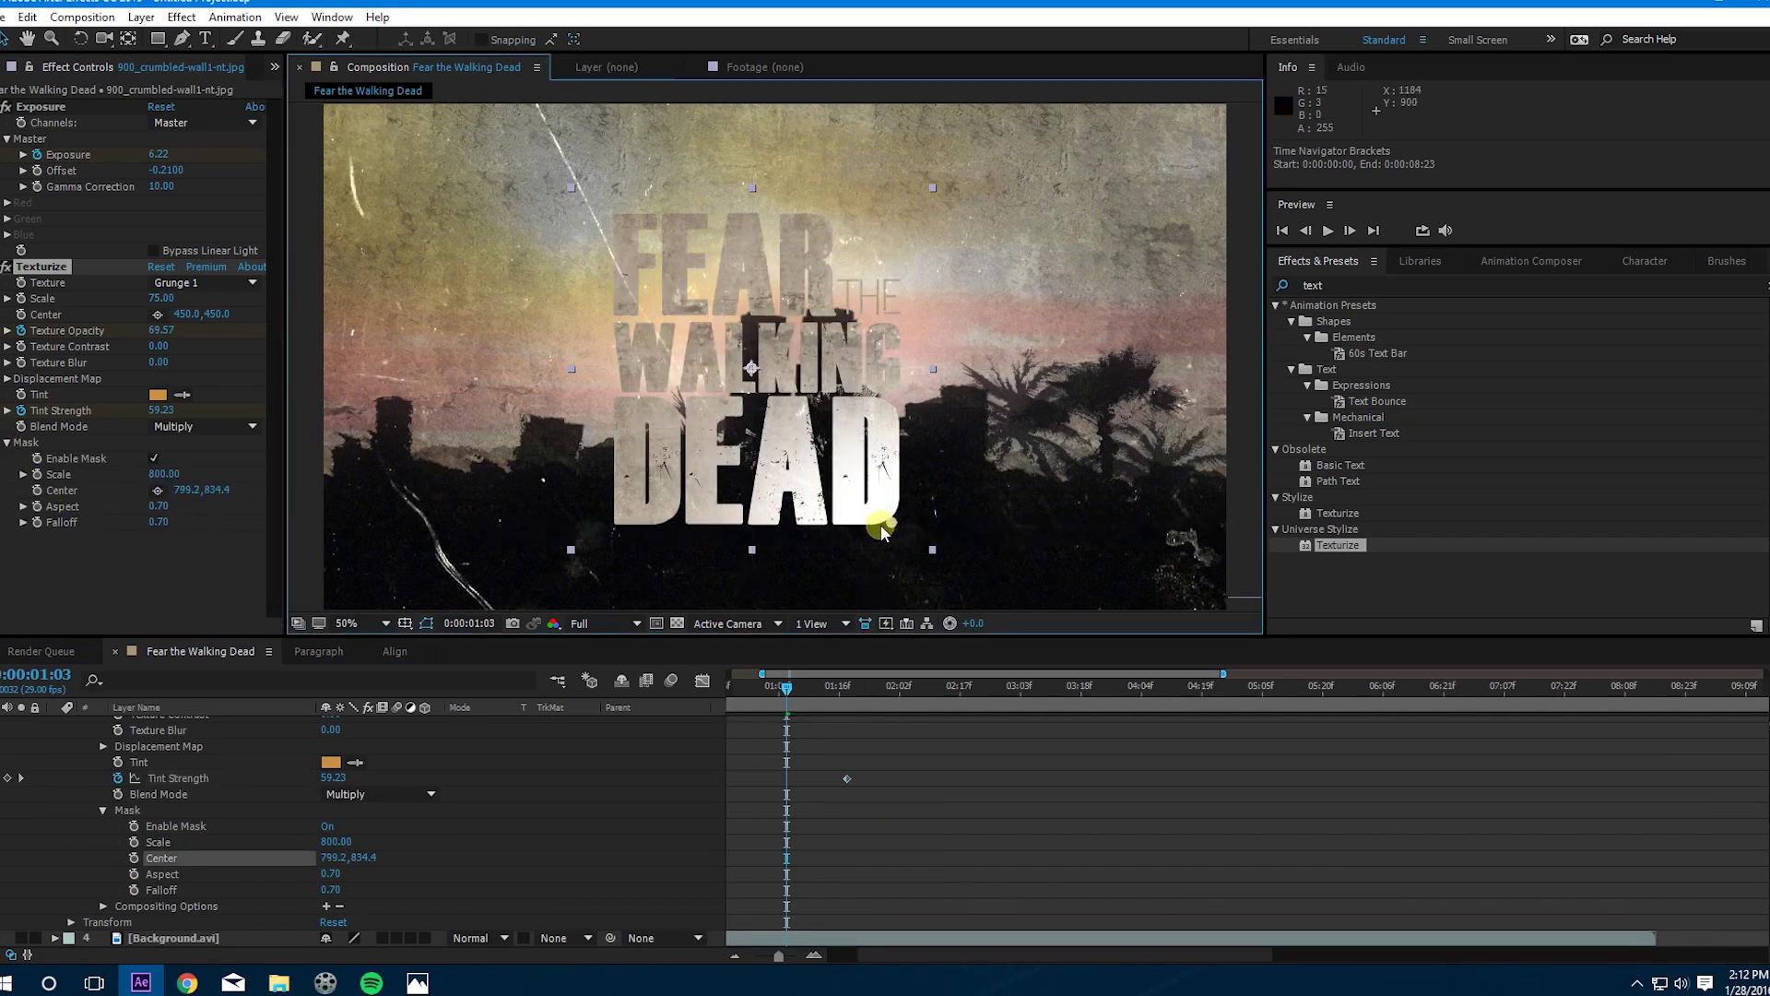
drag(891, 524, 632, 240)
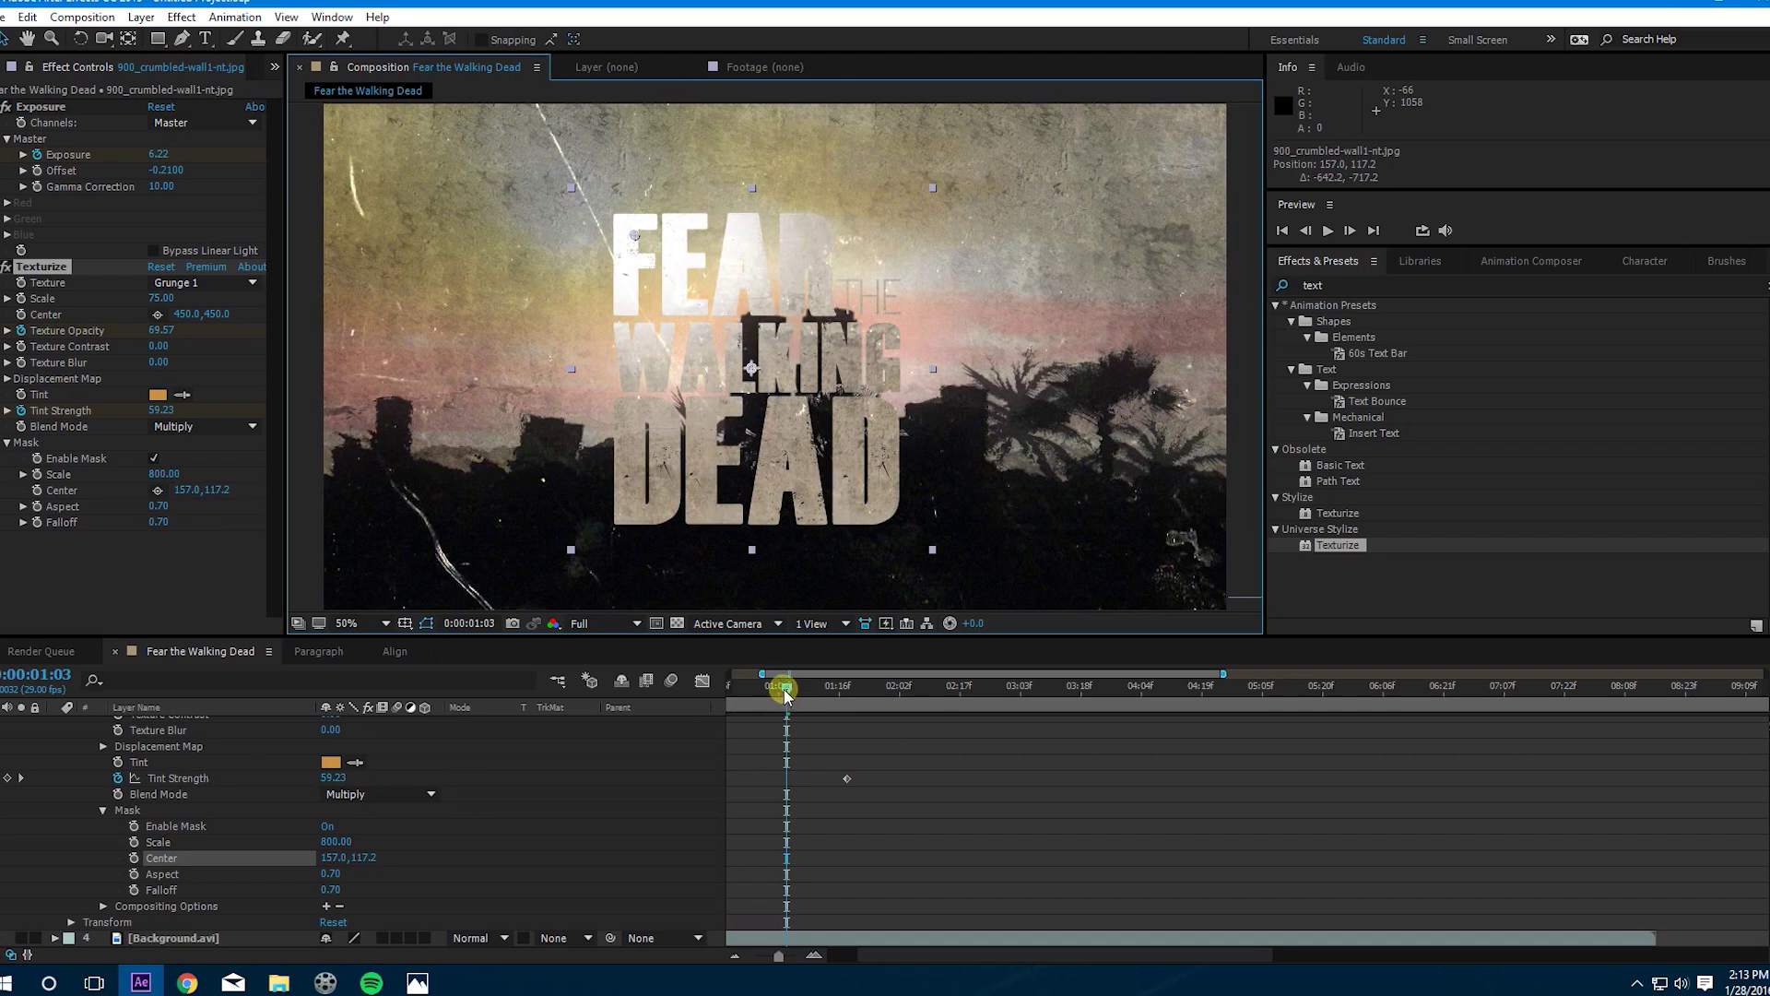
drag(784, 693, 708, 706)
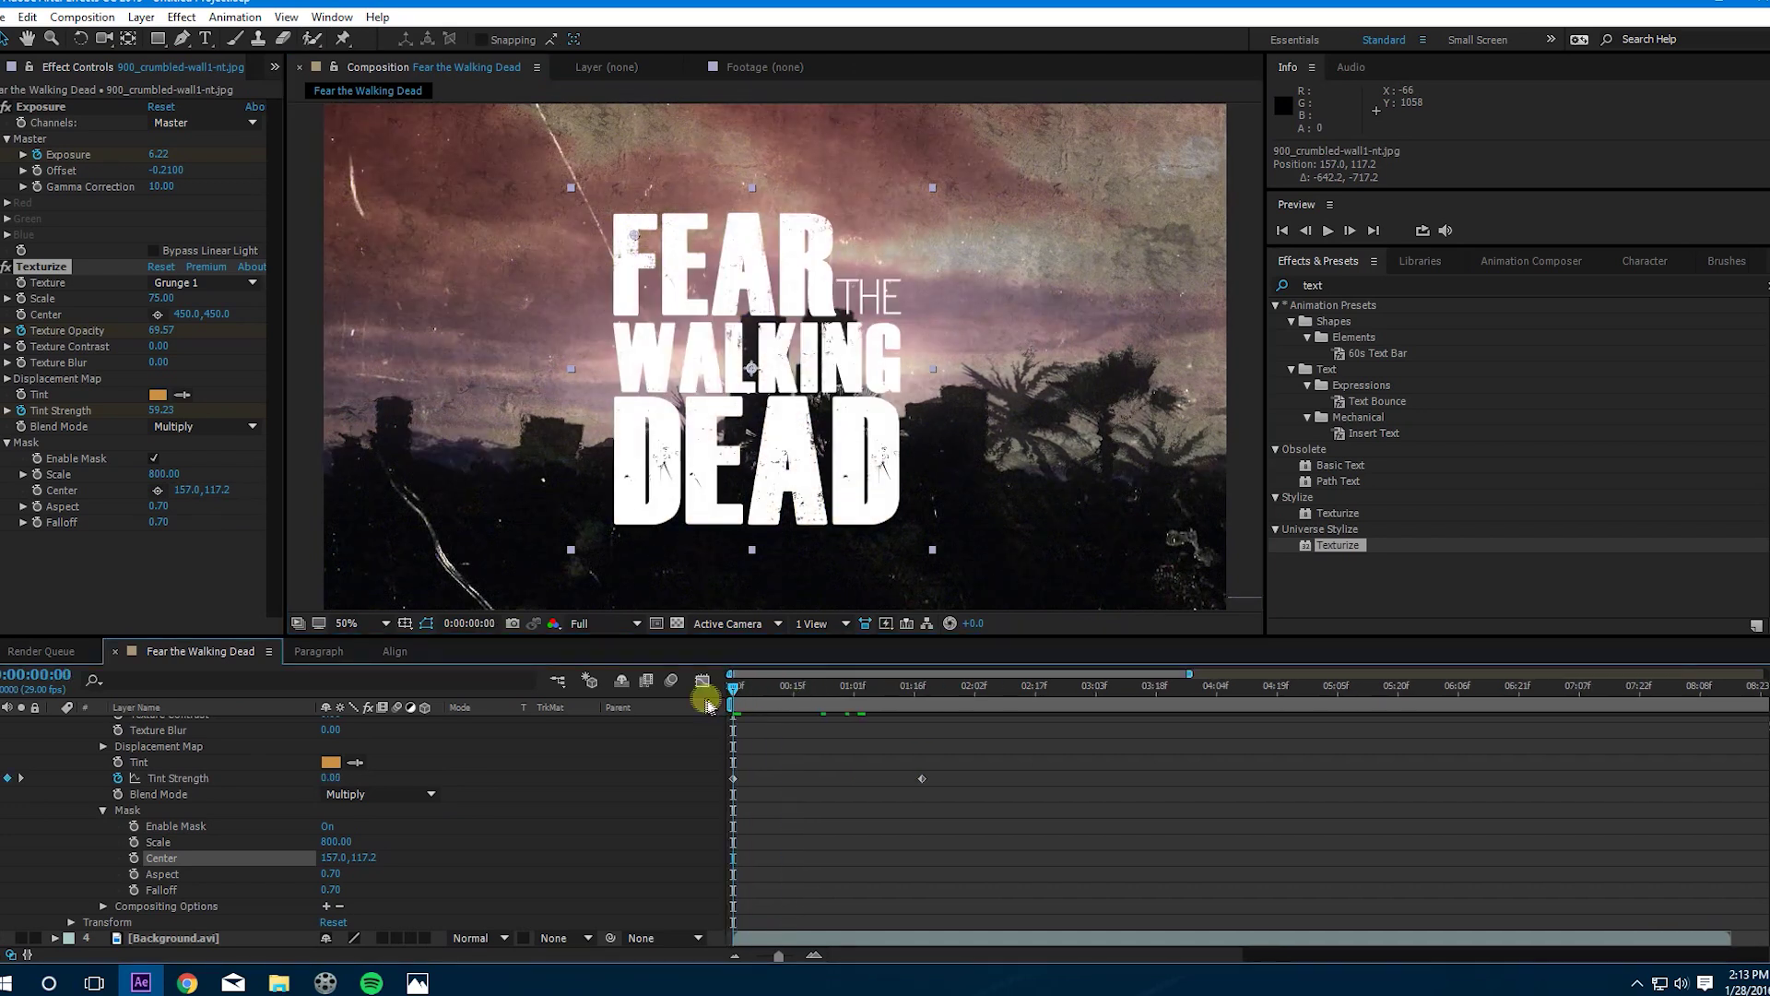
Step: Keyframe the mask Falloff from 0 at the start to 0.56, with the keyframe retimed to about 0:00:01:06
click(134, 889)
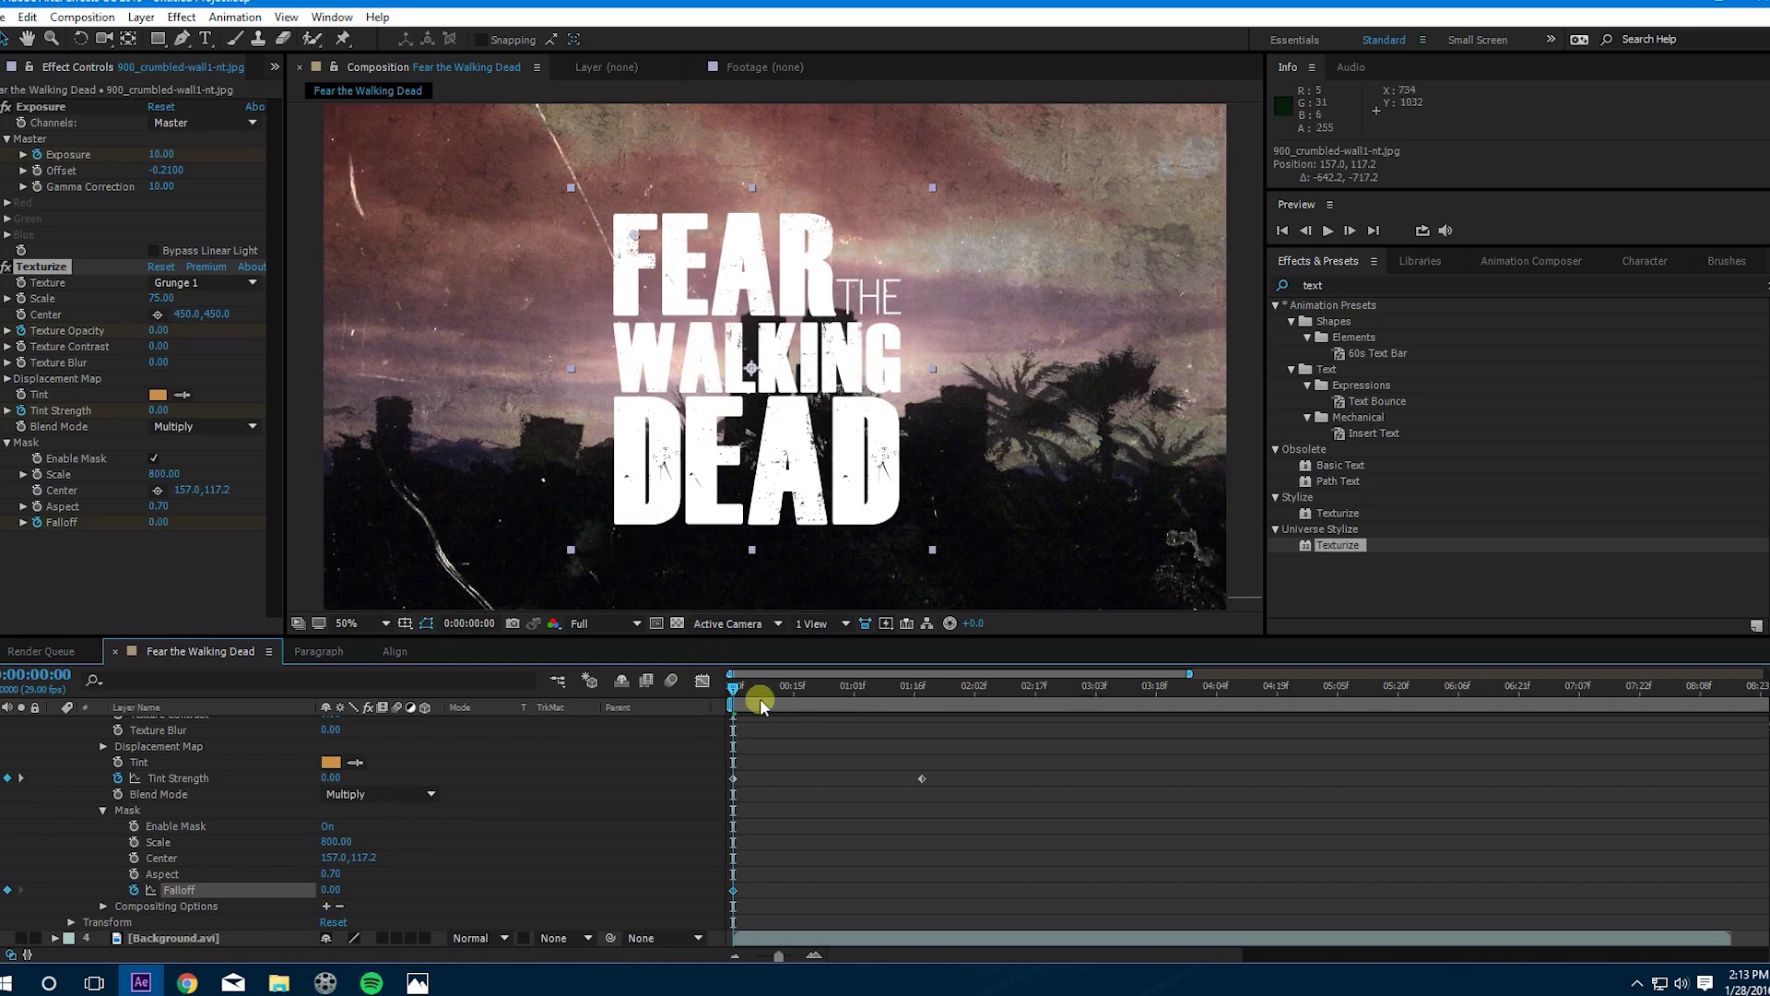
drag(735, 689, 922, 709)
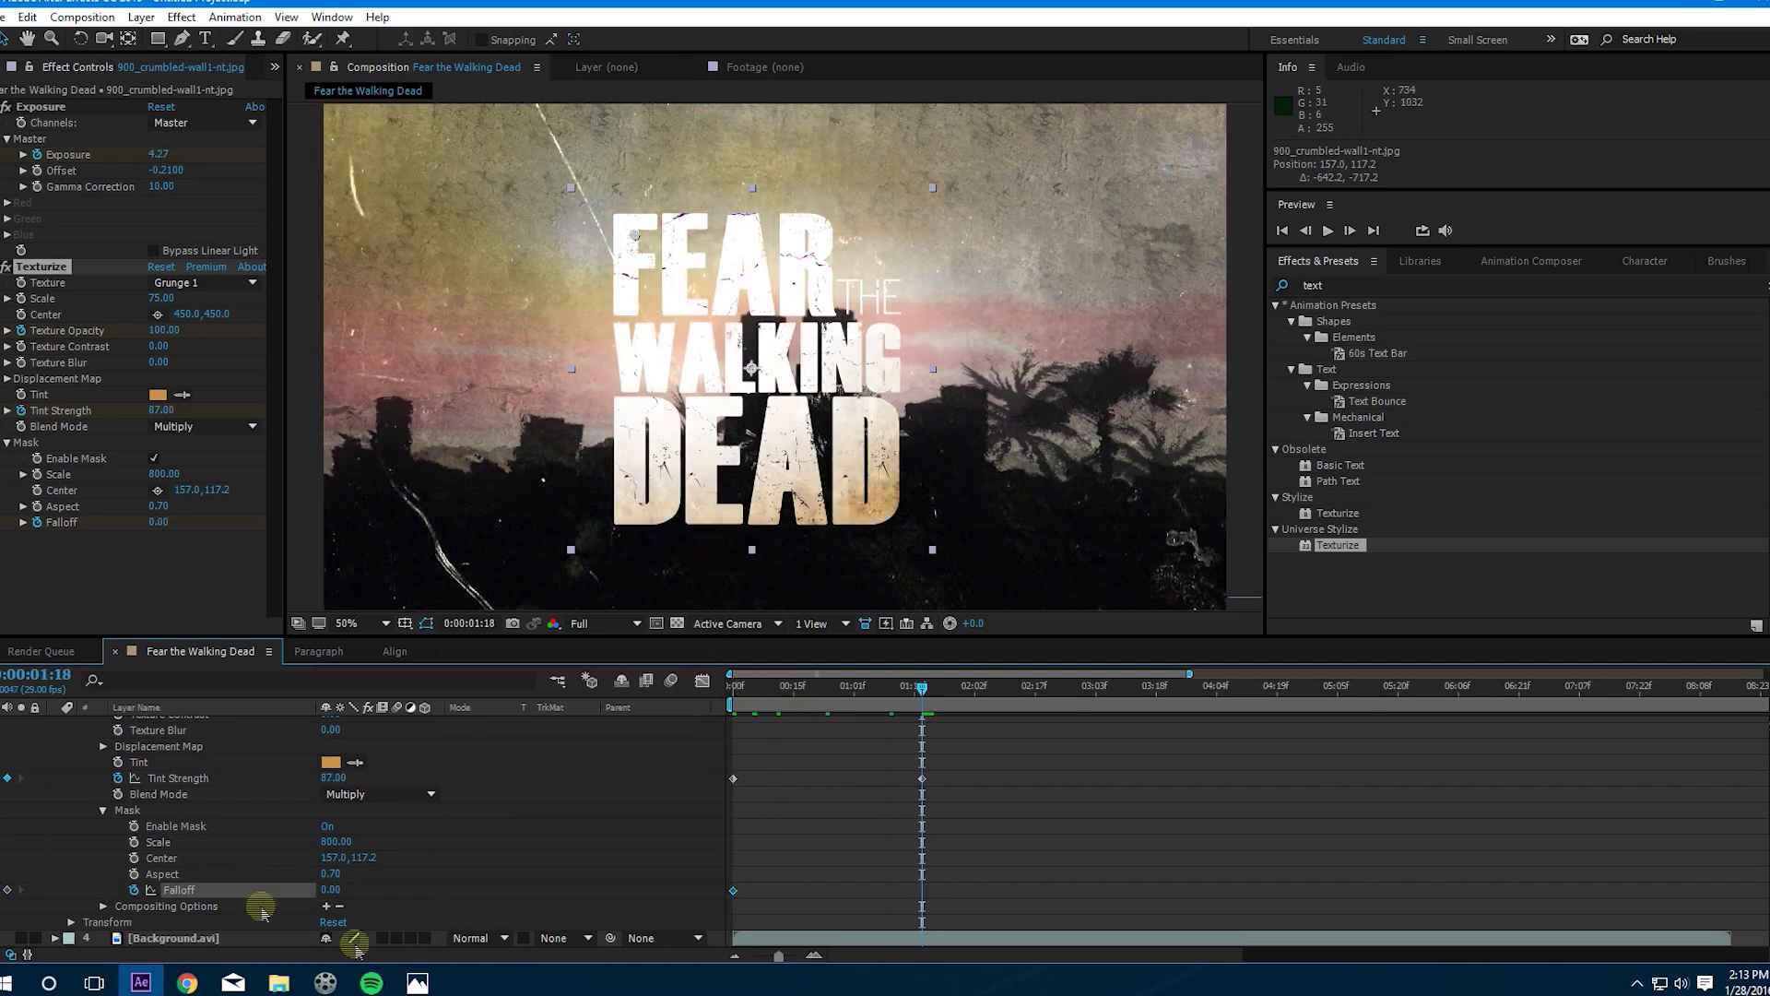
drag(329, 888, 388, 893)
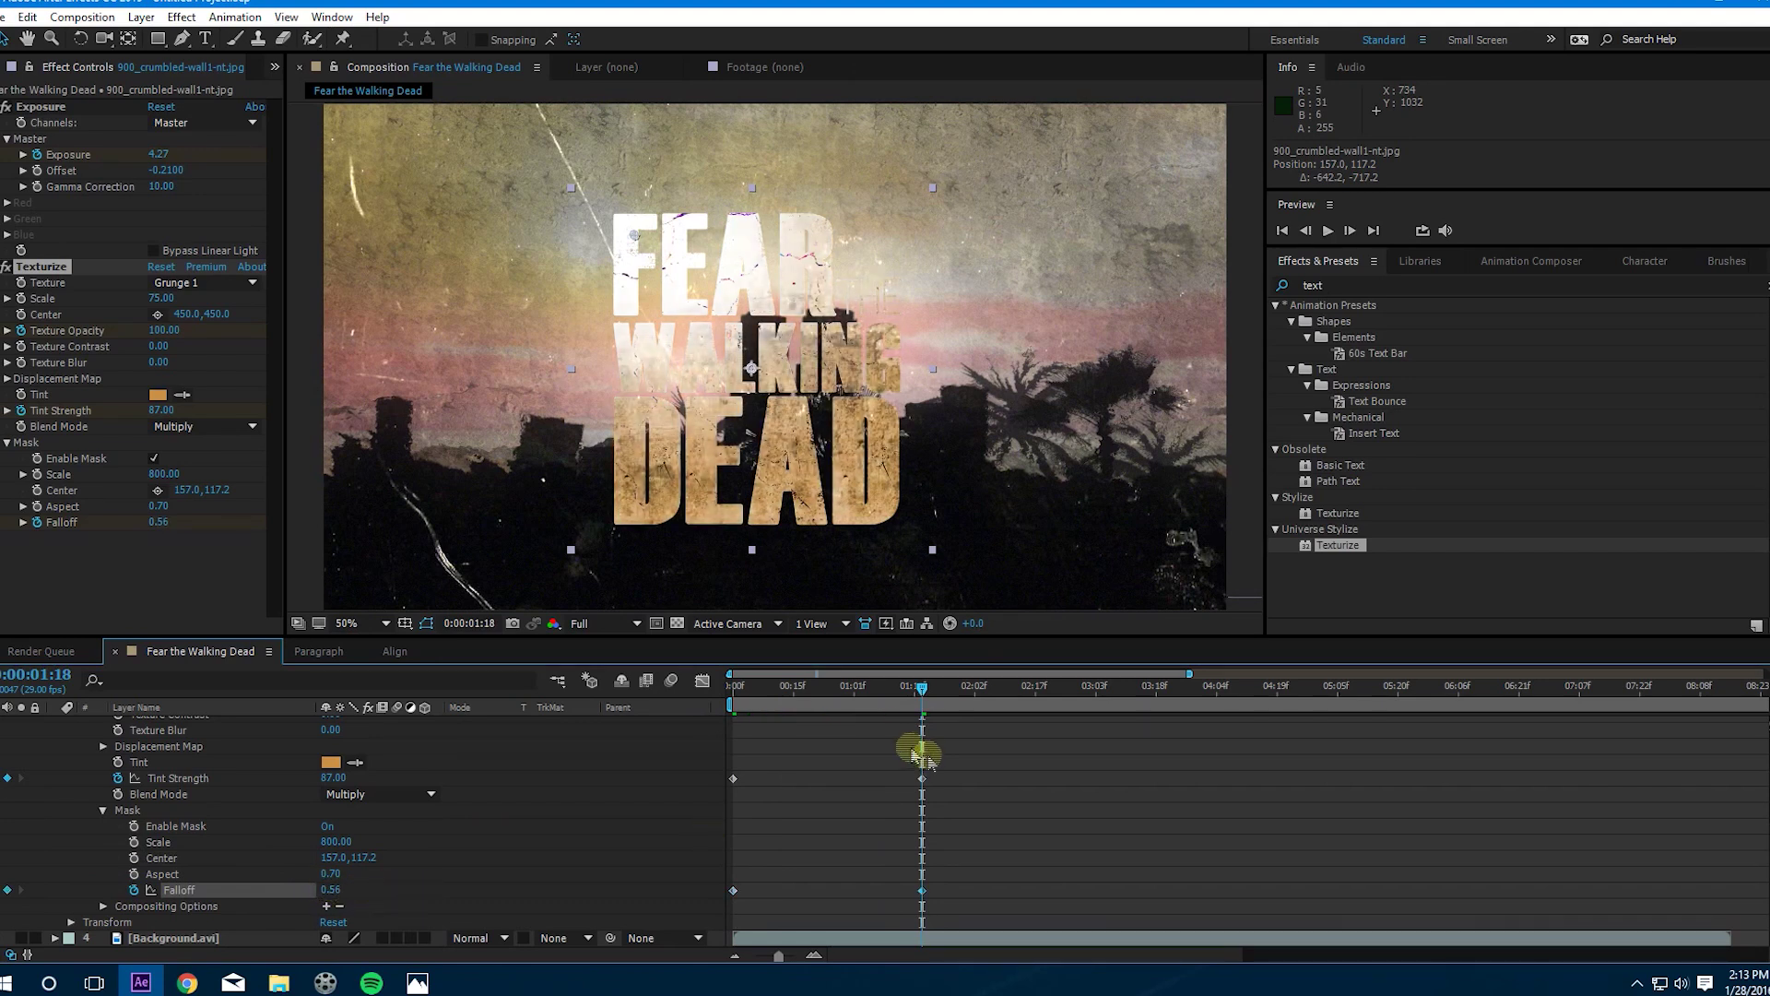
drag(917, 682, 891, 725)
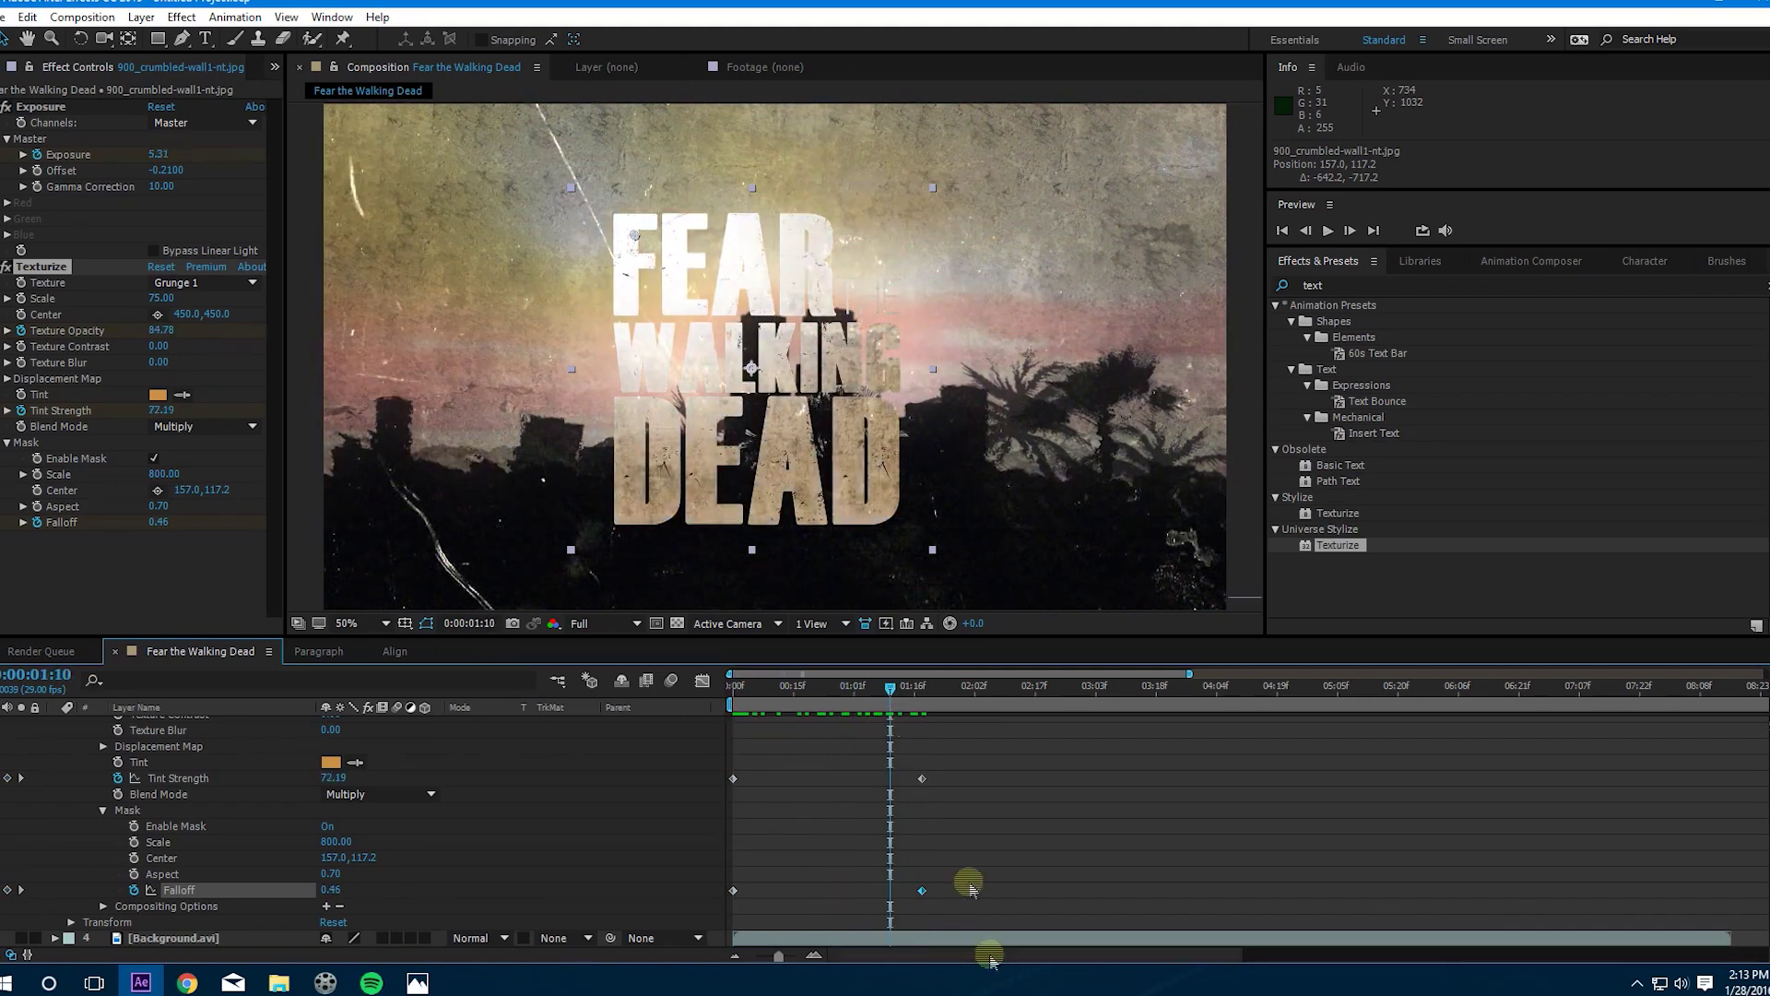
click(923, 892)
drag(919, 892, 874, 891)
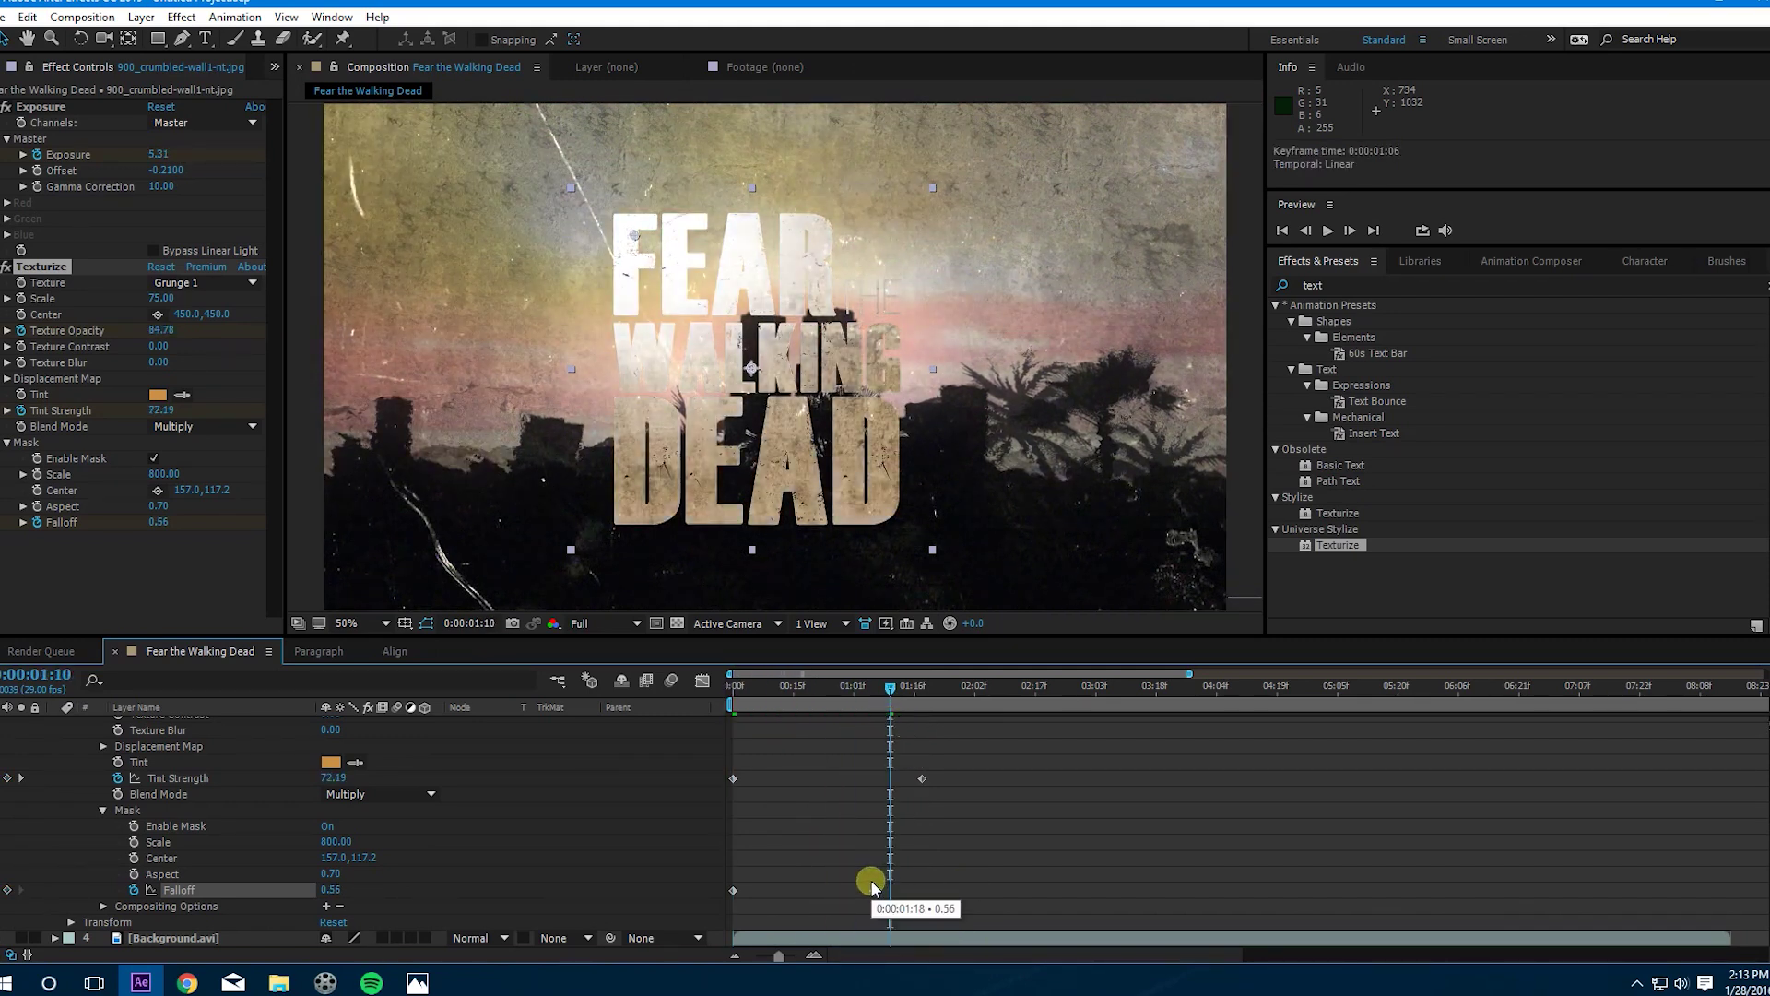
click(867, 690)
drag(867, 692, 922, 738)
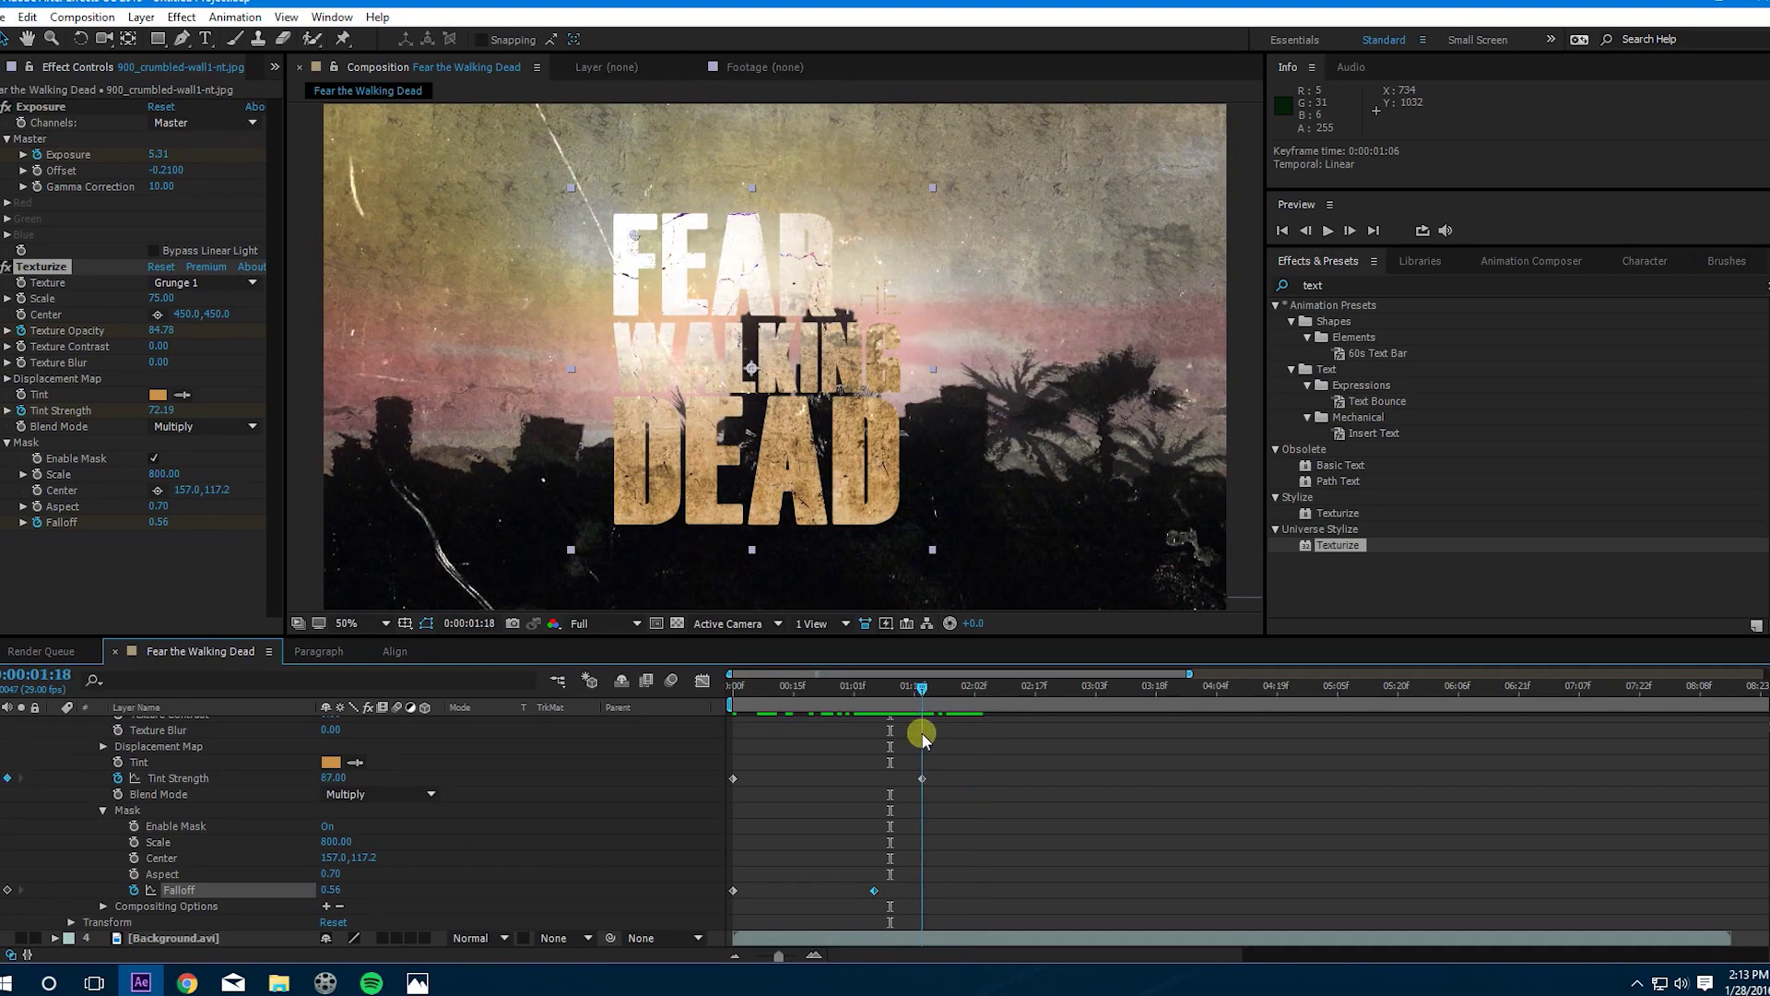
Step: Lower the wall layer's Exposure keyframe at 0:00:01:25 from 3.36 to 2.46
click(101, 809)
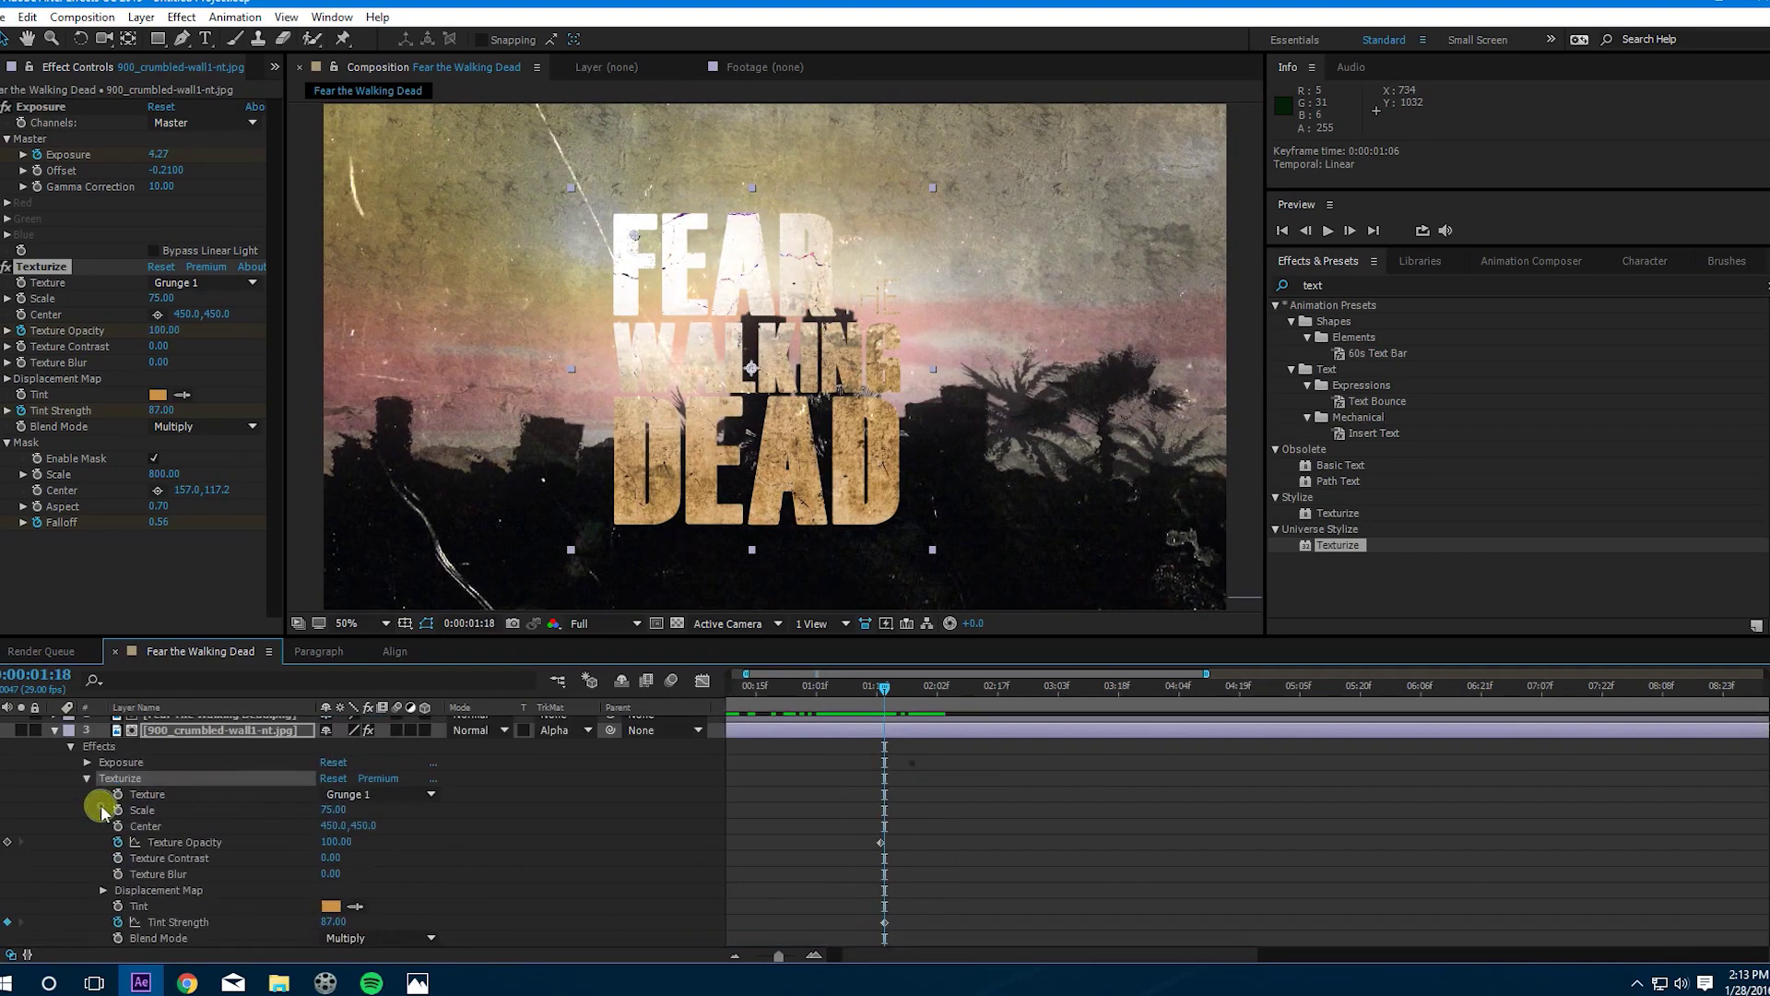
click(90, 803)
click(88, 788)
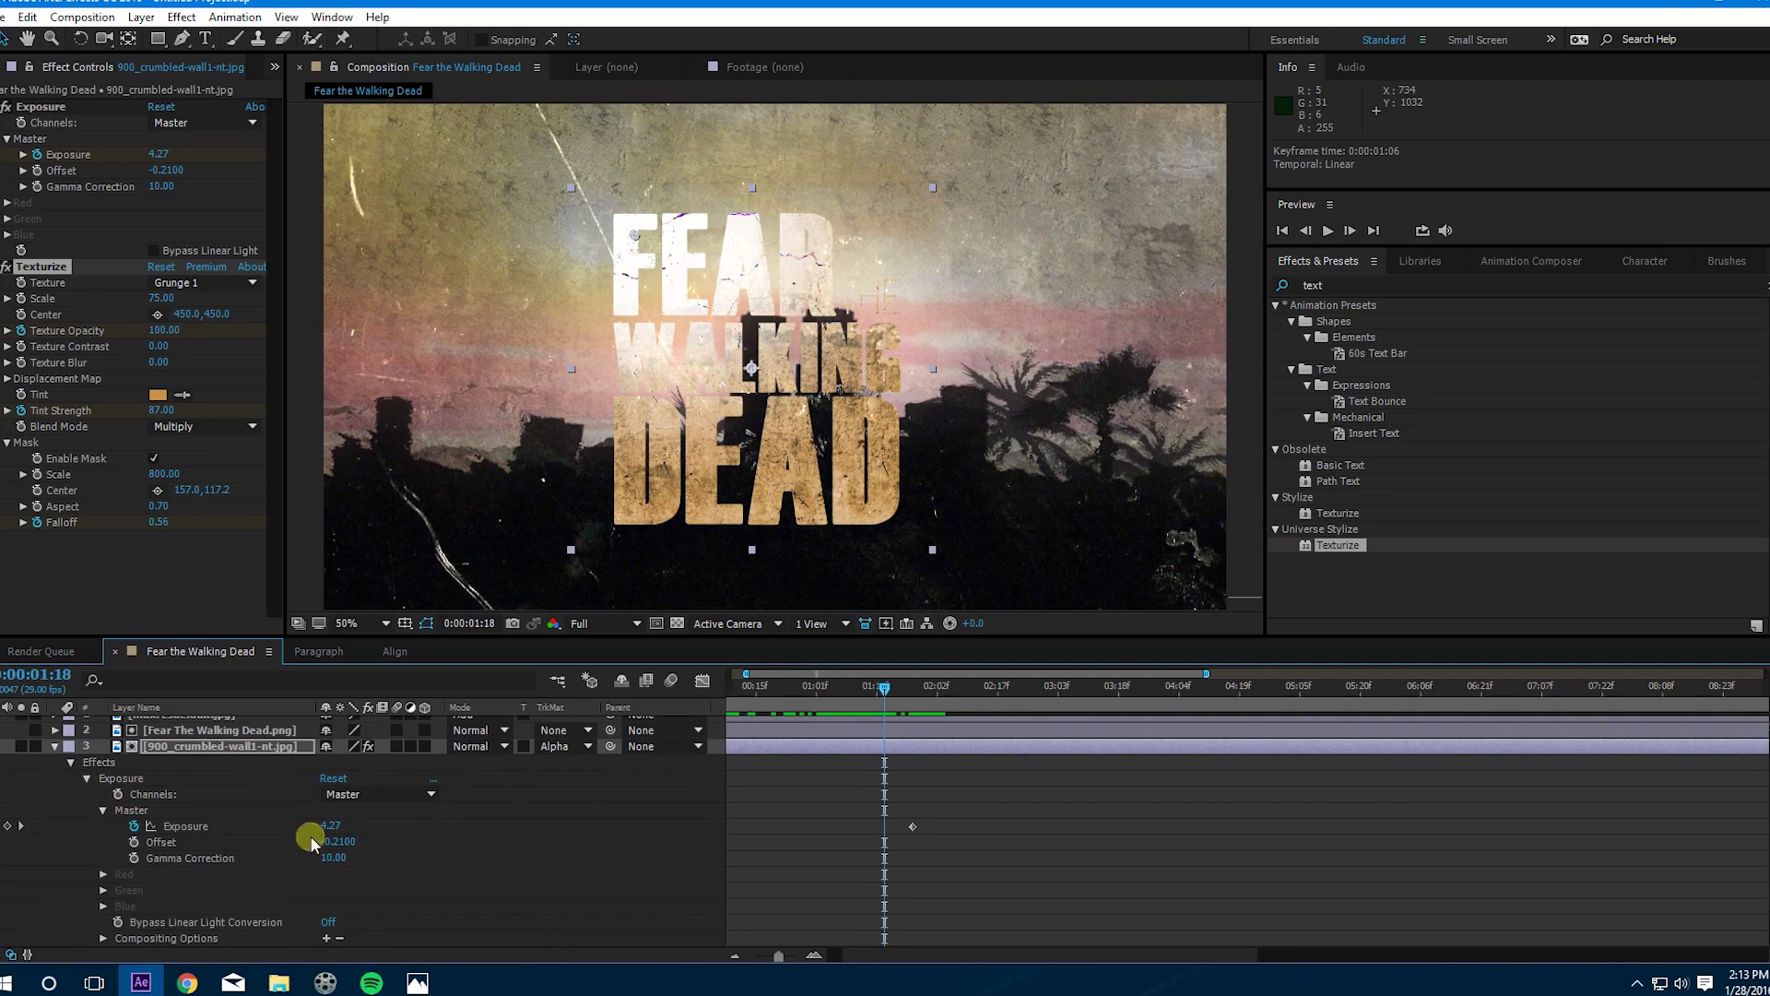
drag(885, 688, 901, 703)
drag(328, 826, 290, 836)
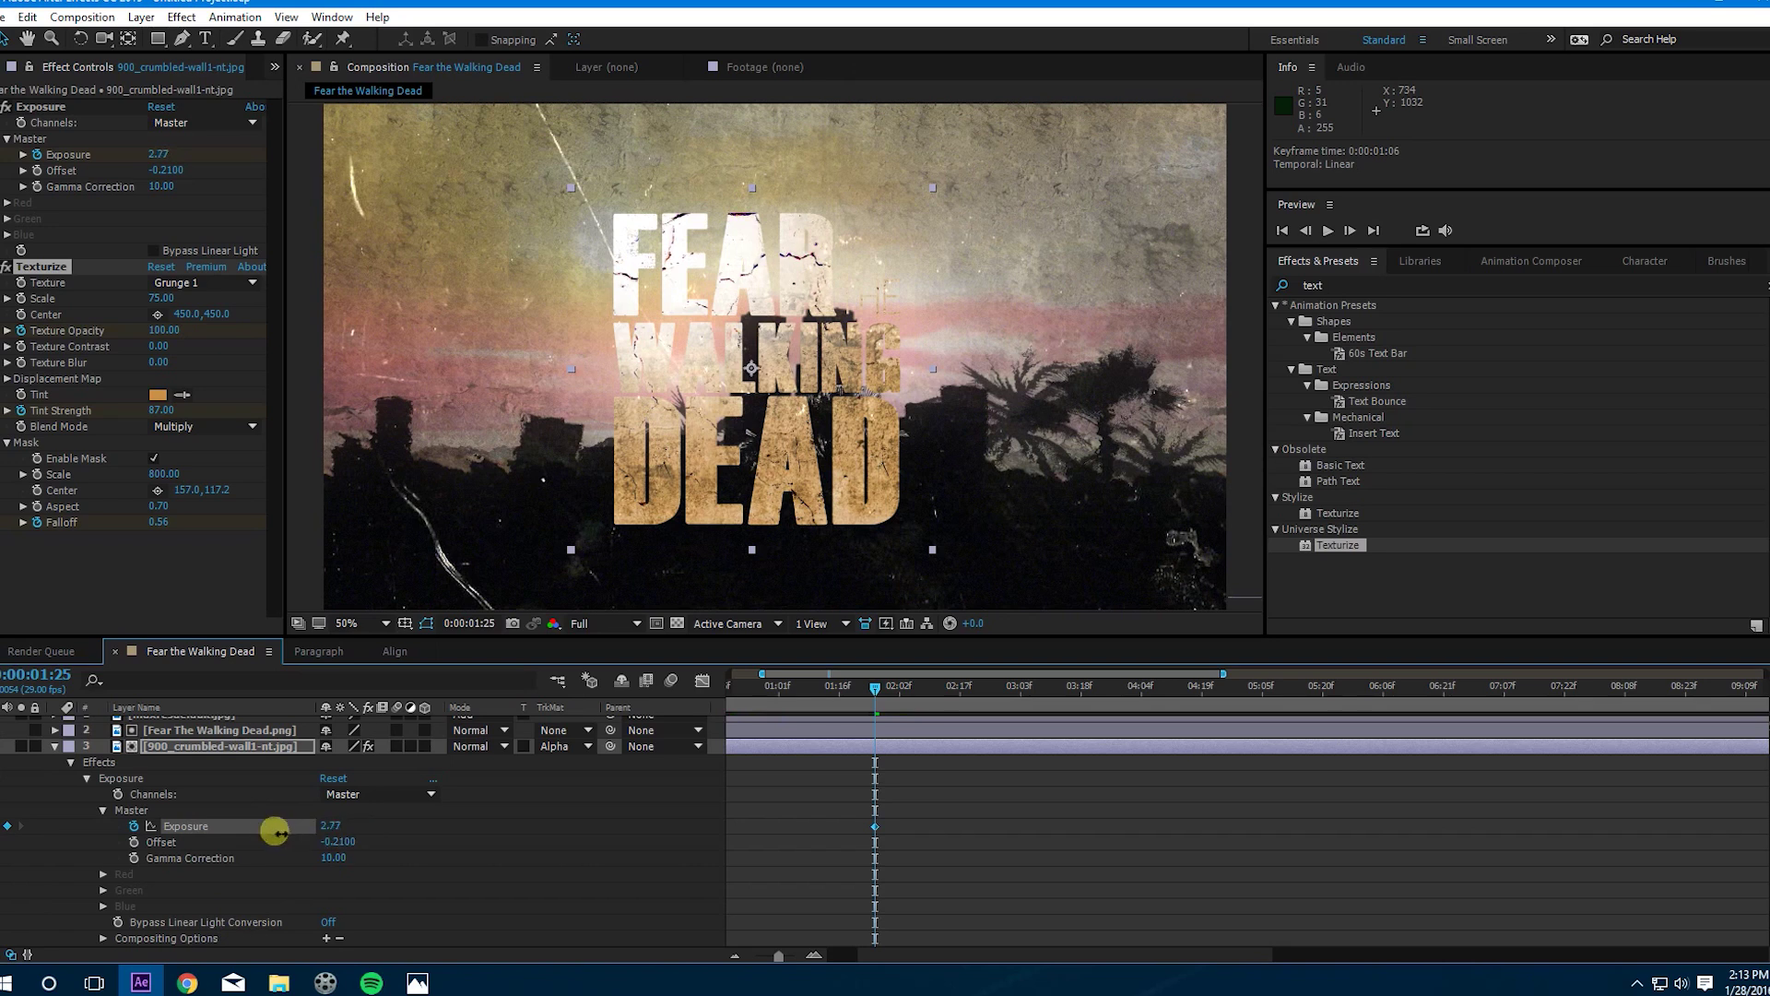
Step: Preview the darker title around 1:03 and fold the Exposure properties away
drag(247, 828, 251, 827)
drag(875, 687, 785, 714)
click(88, 780)
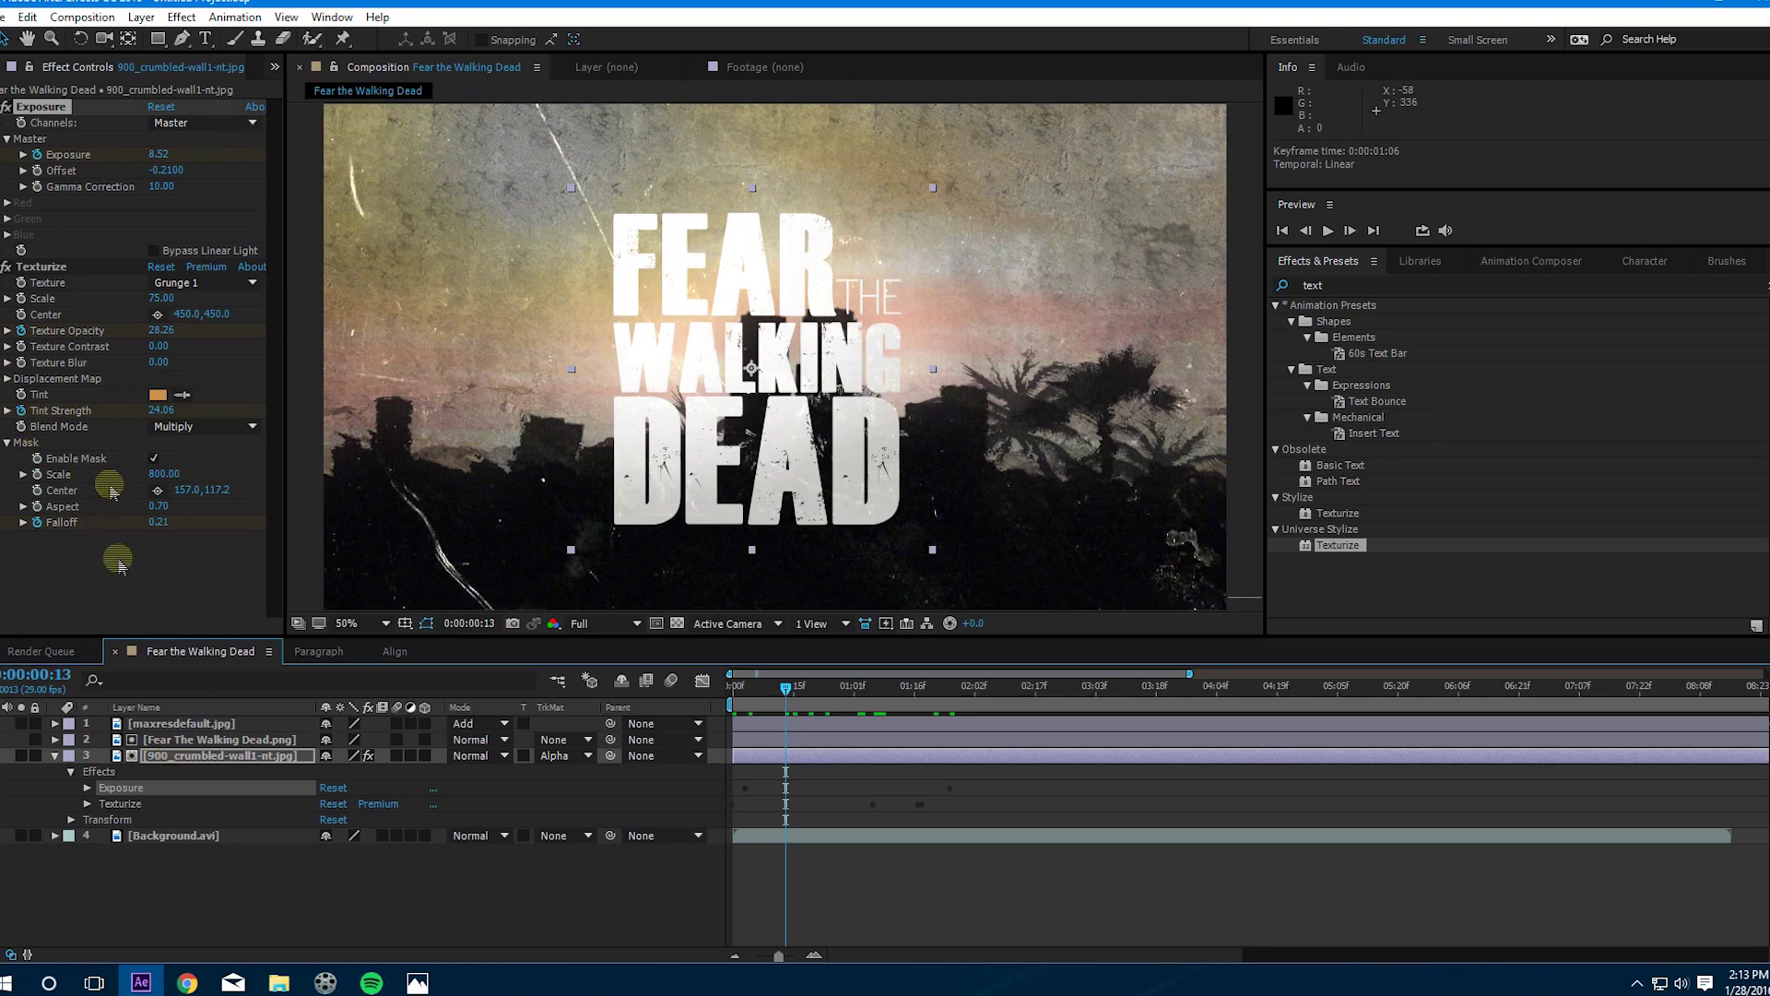
click(1352, 293)
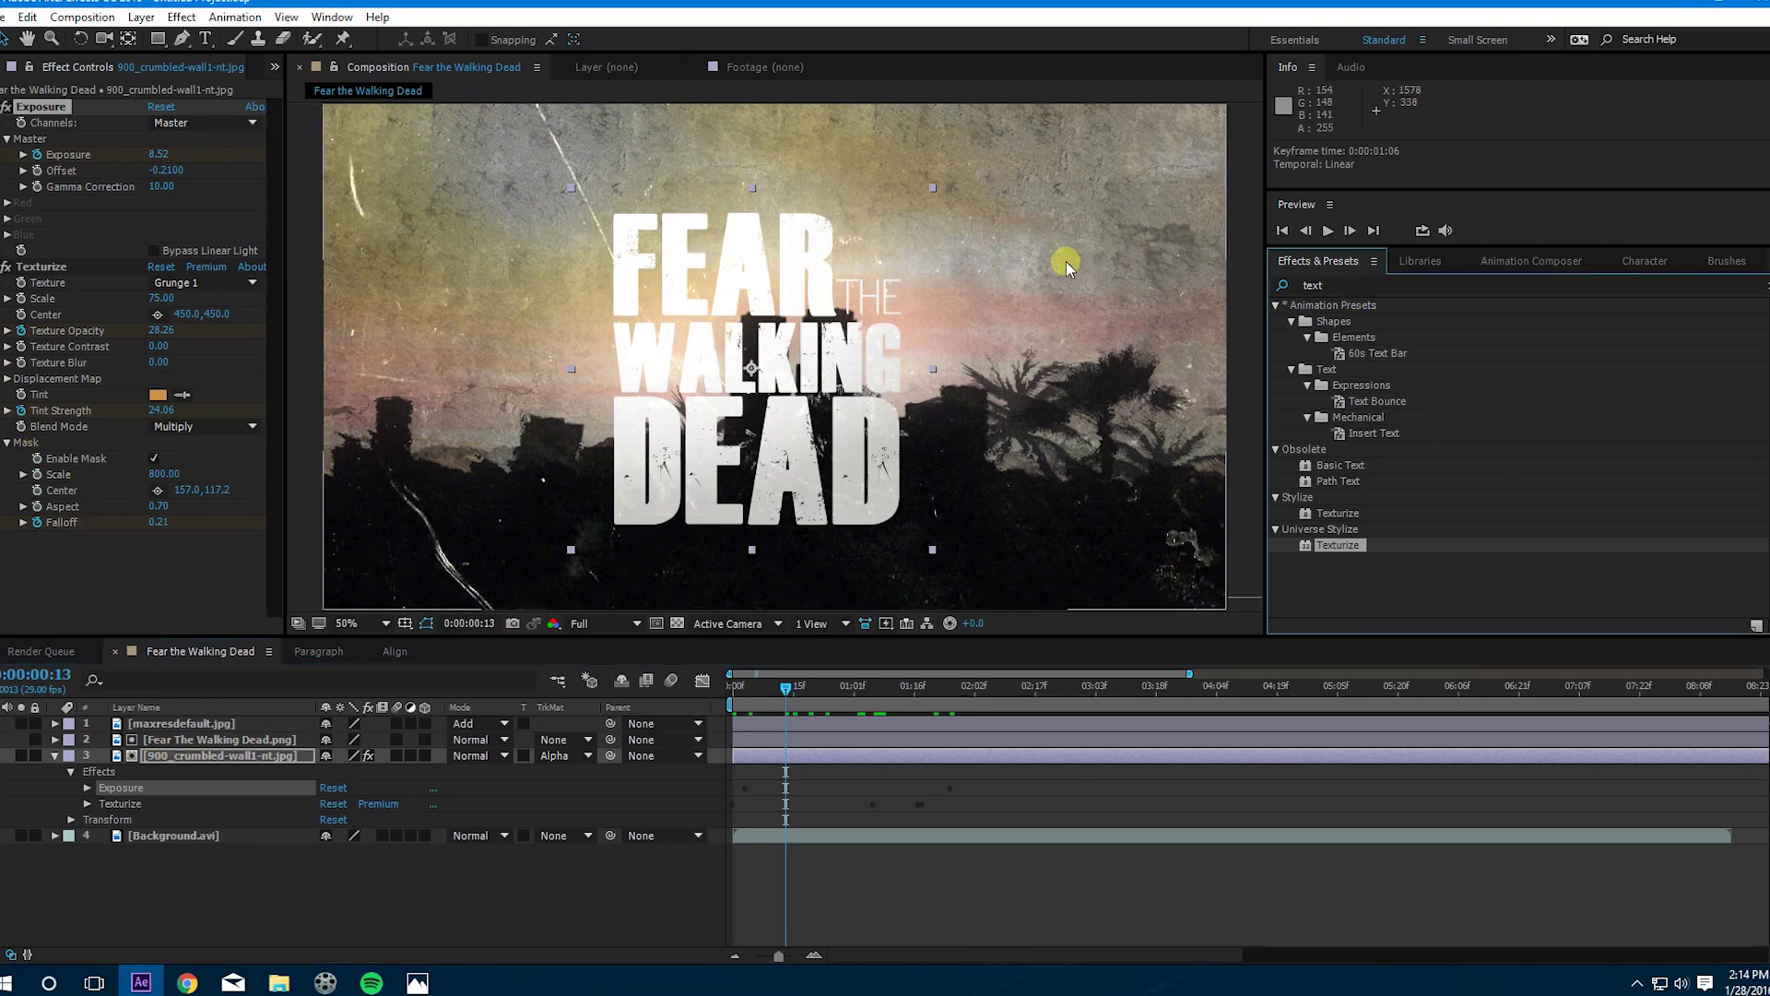
Step: Search 'block' and apply Transition > Block Dissolve to the 900_crumbled-wall1 layer
click(1337, 284)
key(BackSpace)
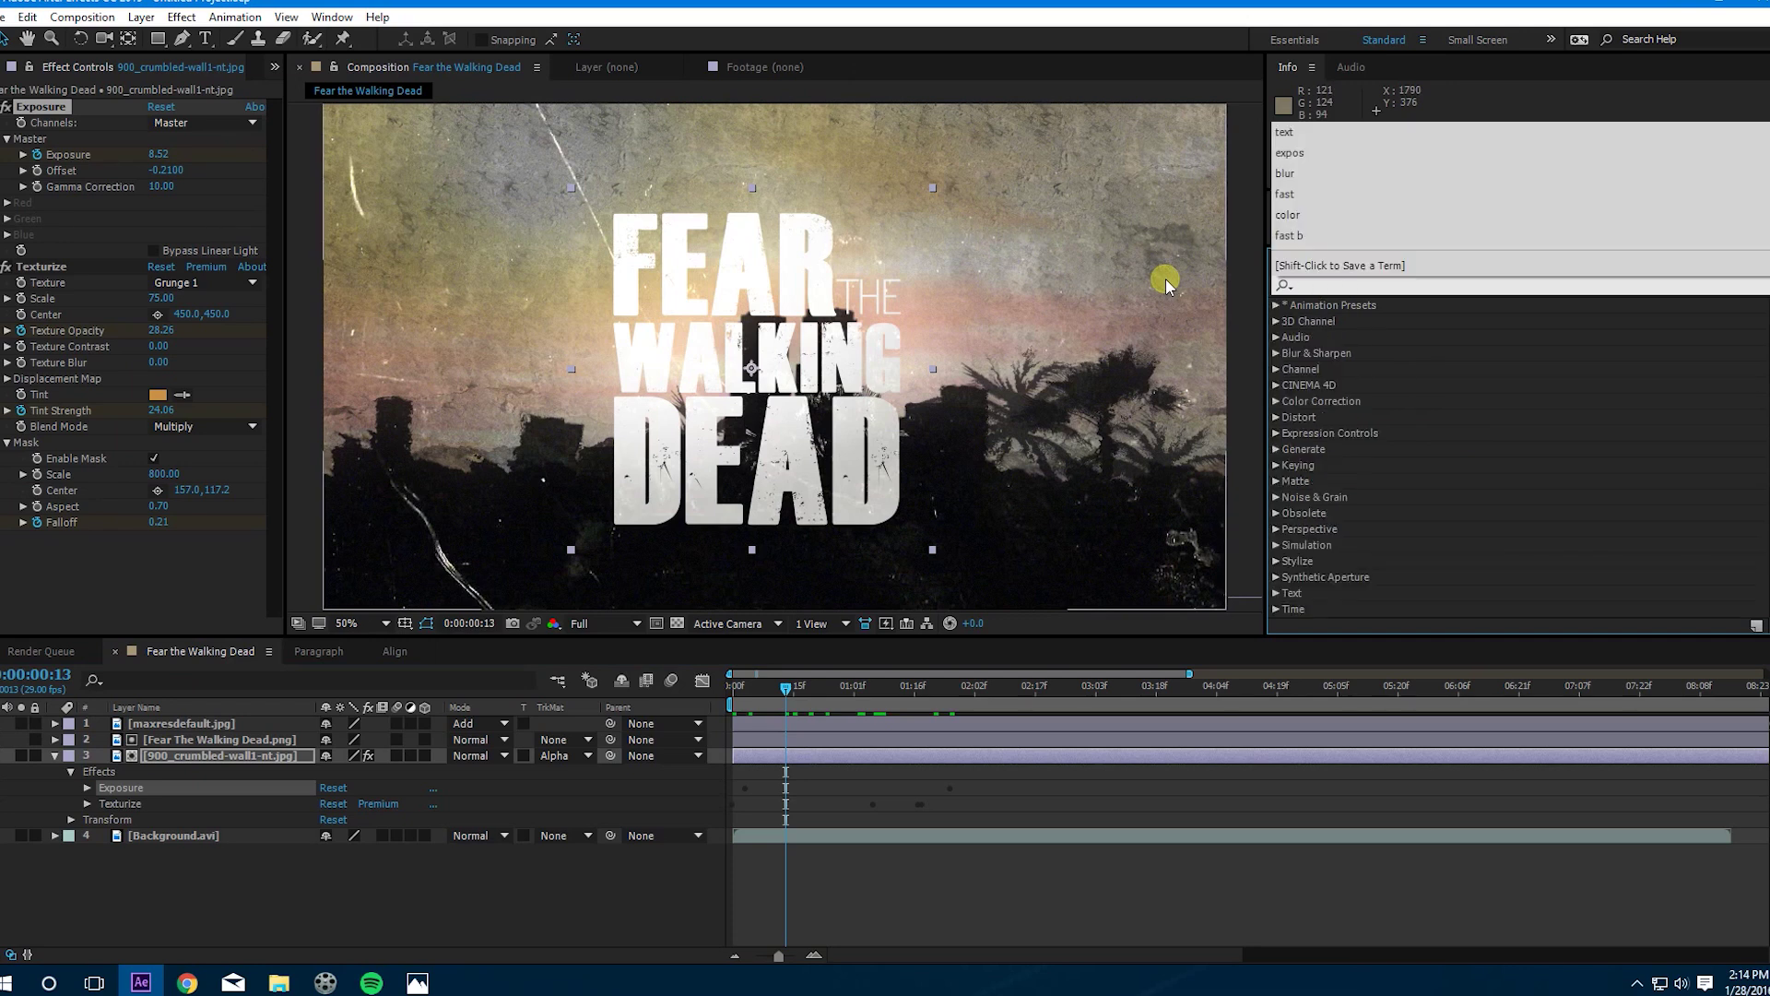
text(block)
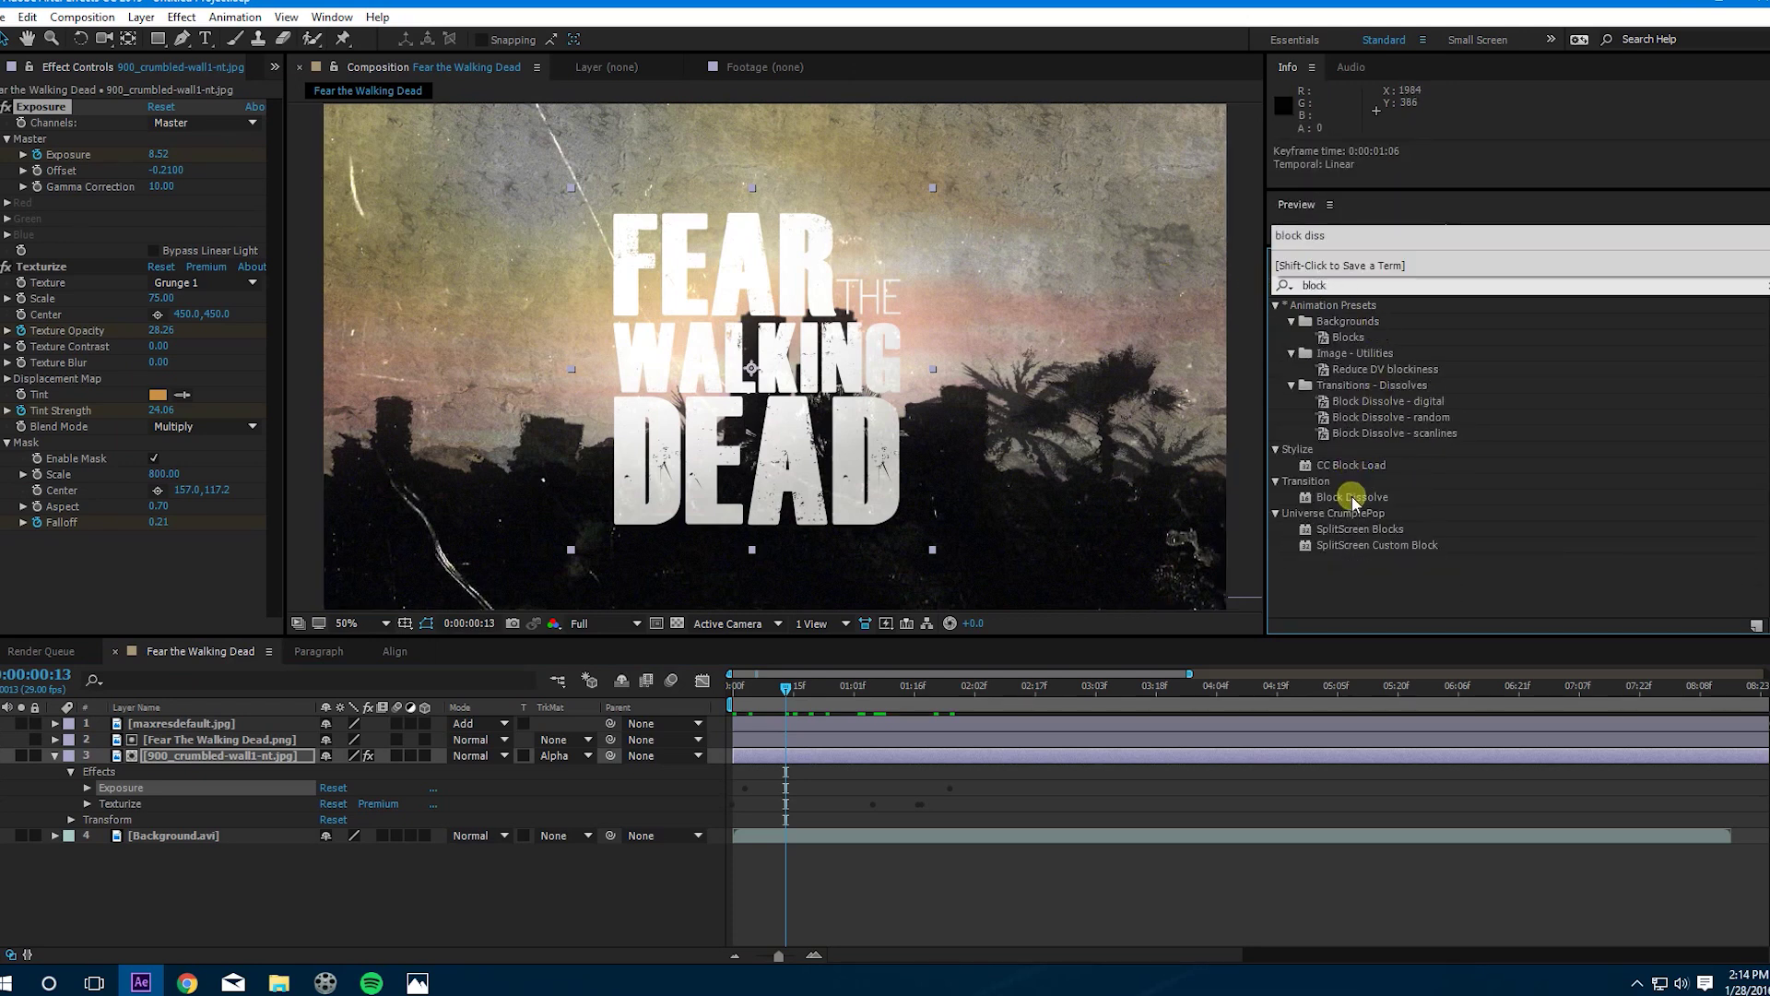
click(1353, 498)
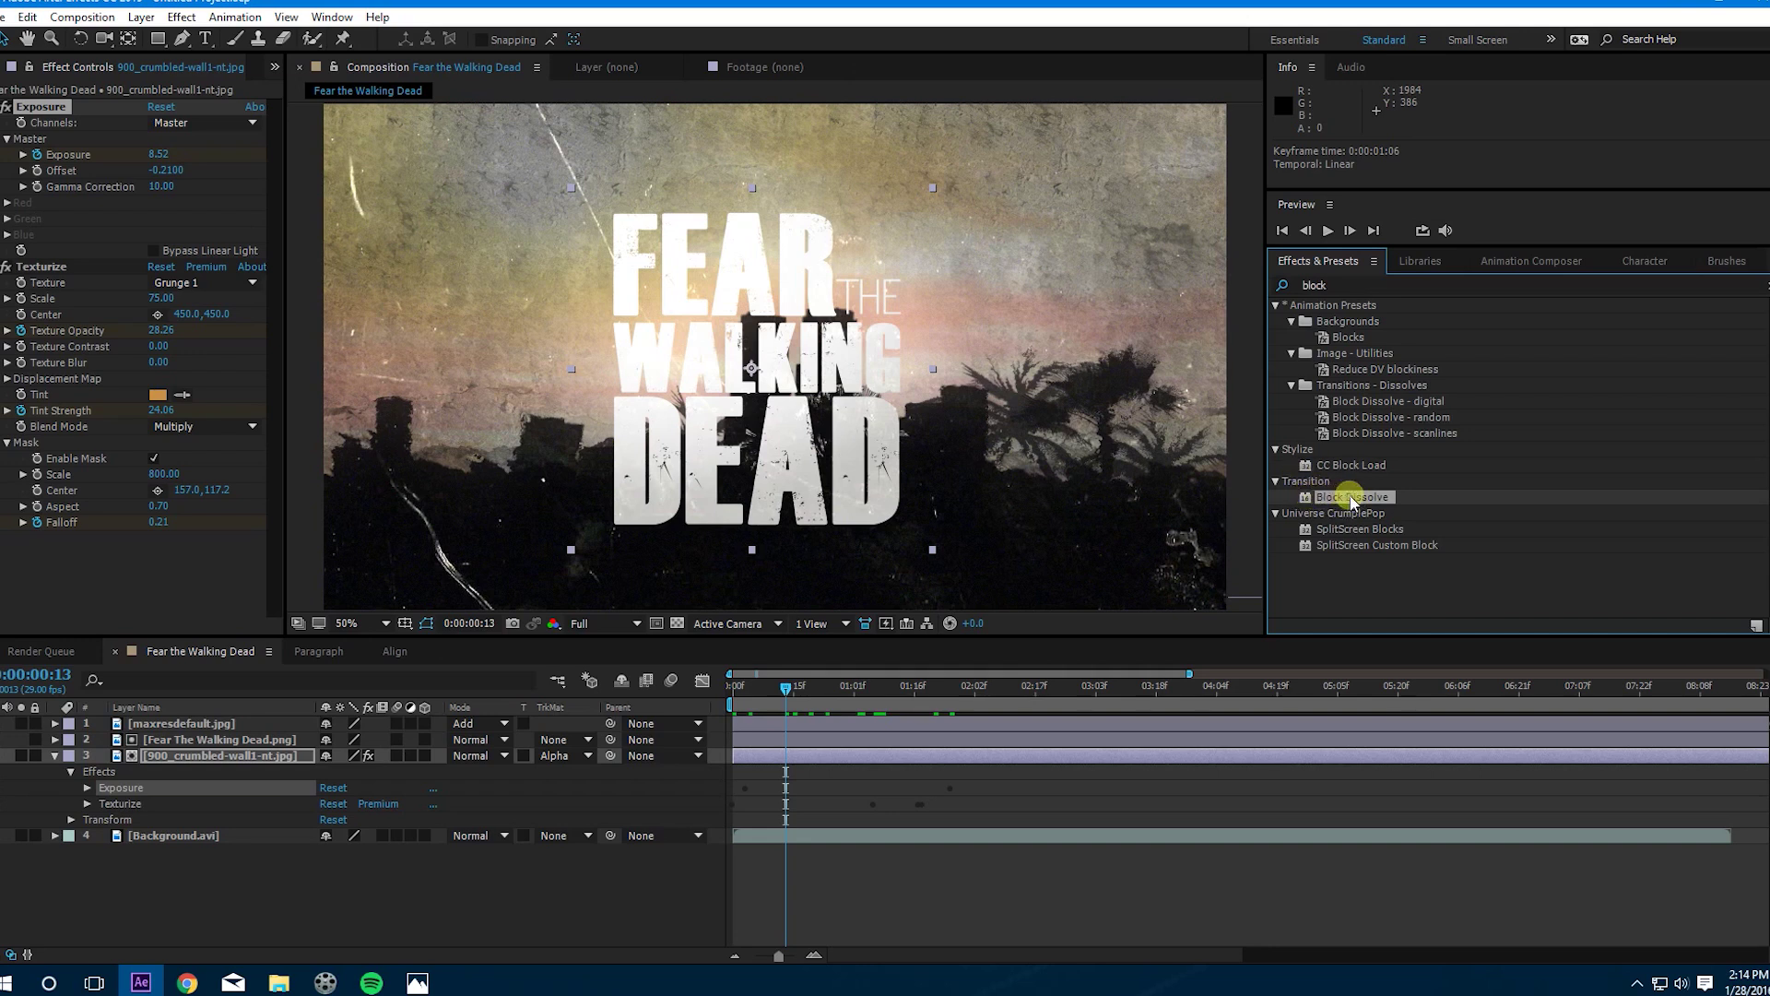
drag(1352, 501, 53, 554)
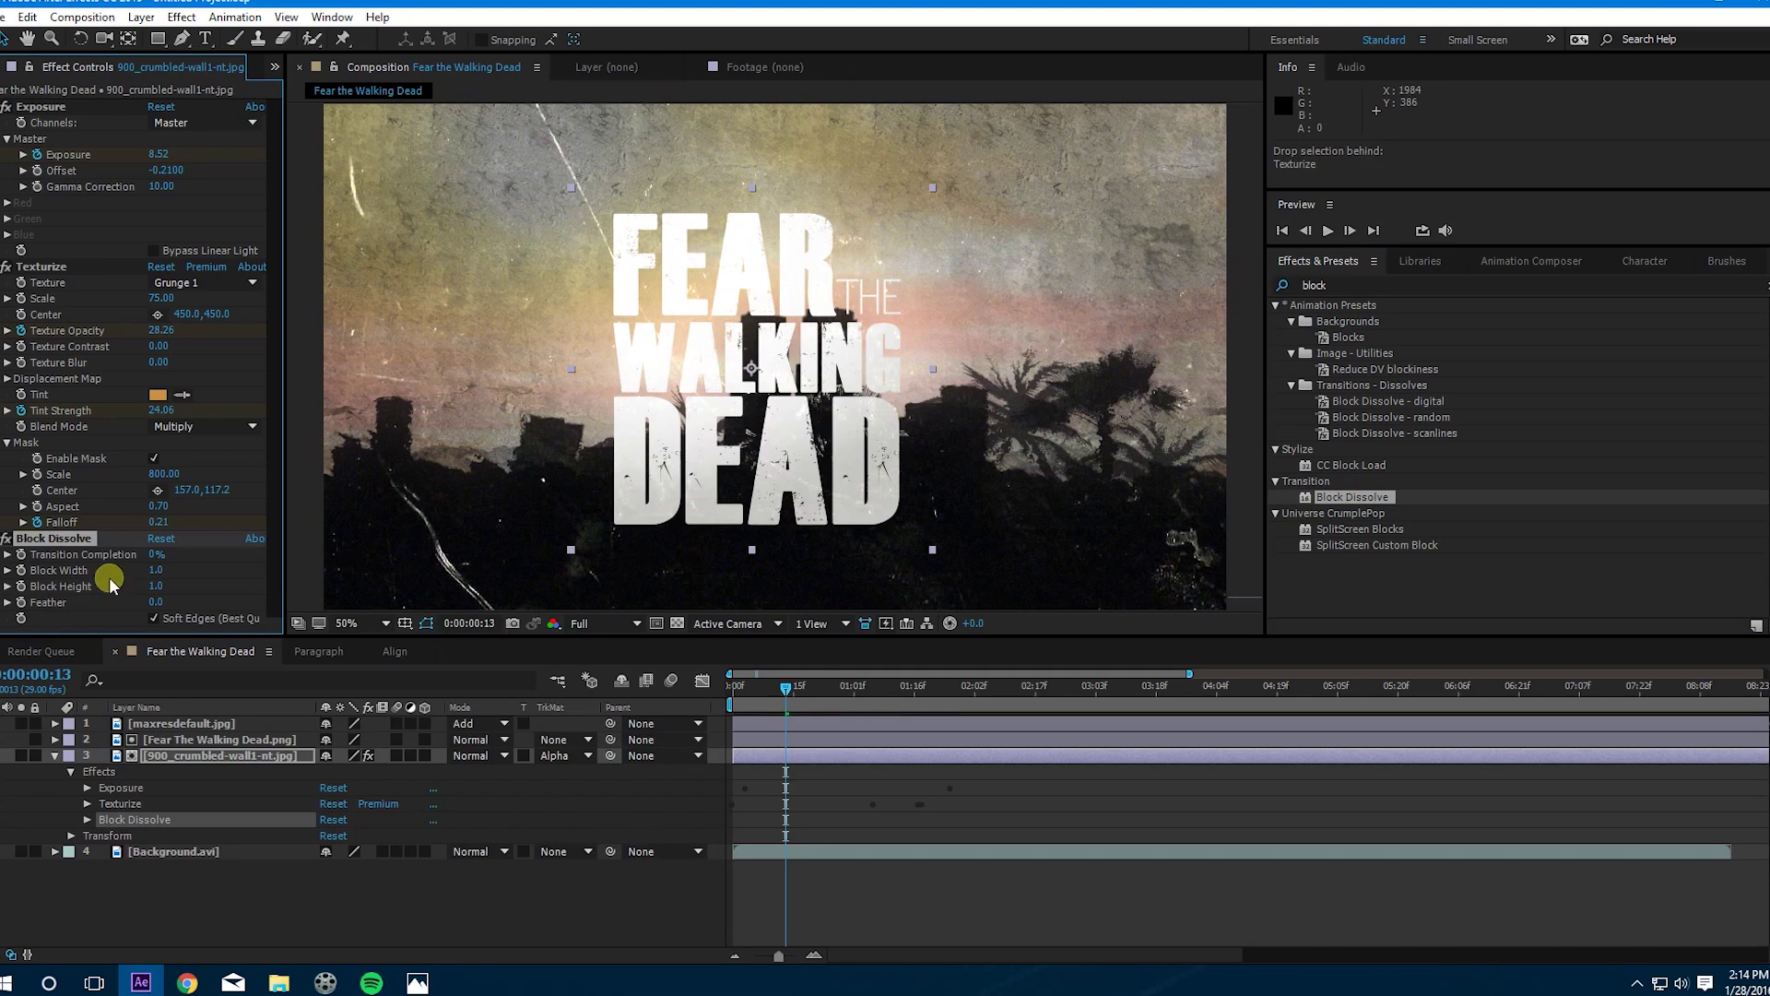
drag(785, 691, 919, 701)
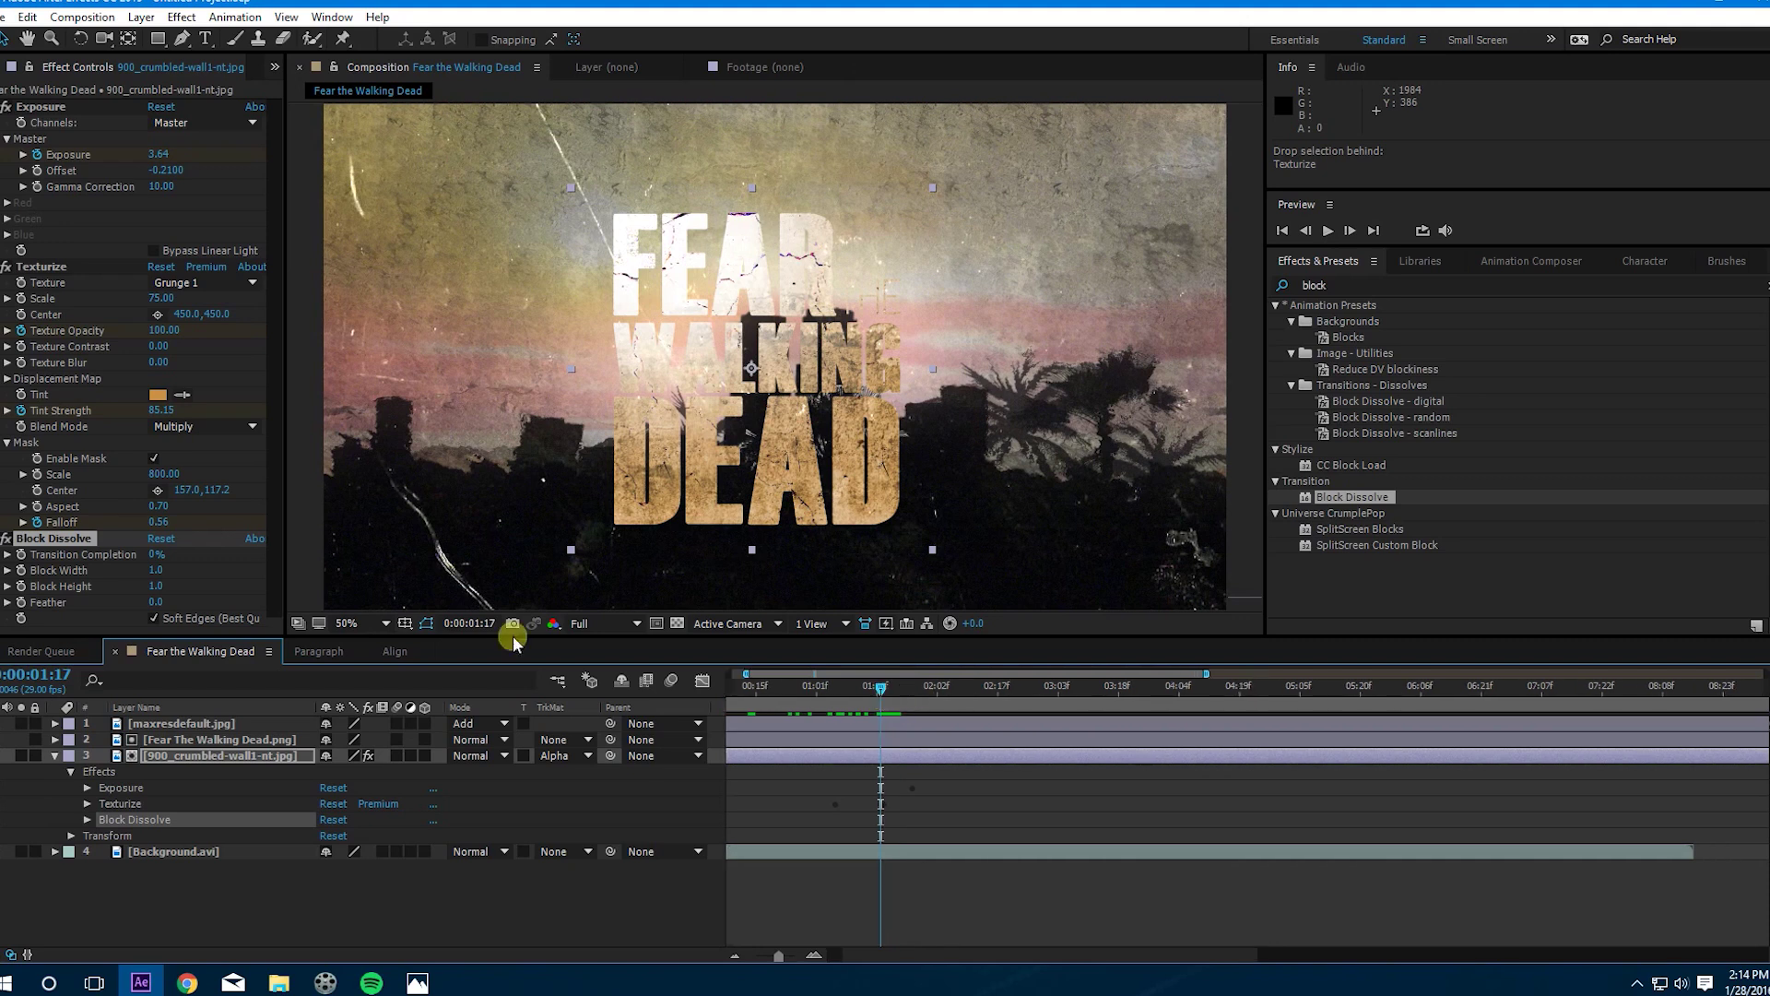
Step: Keyframe Block Dissolve's Transition Completion from 0% up to 99% at 0:00:01:28
click(21, 555)
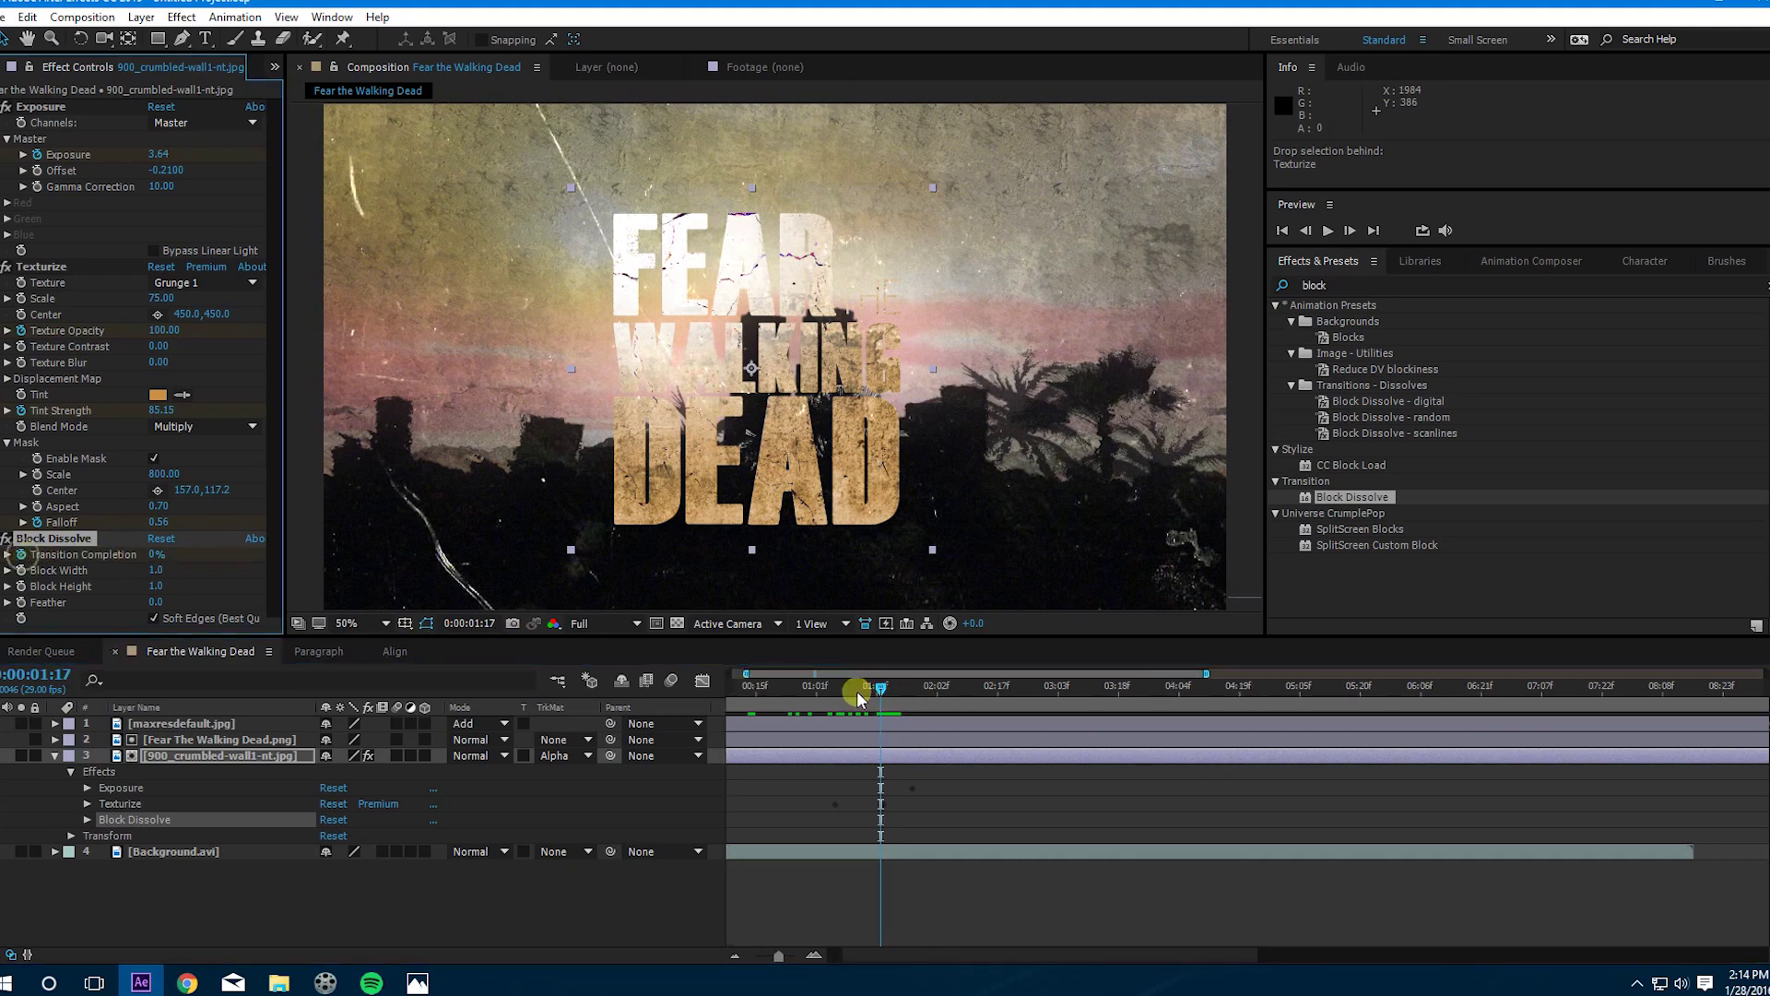
drag(876, 691, 924, 699)
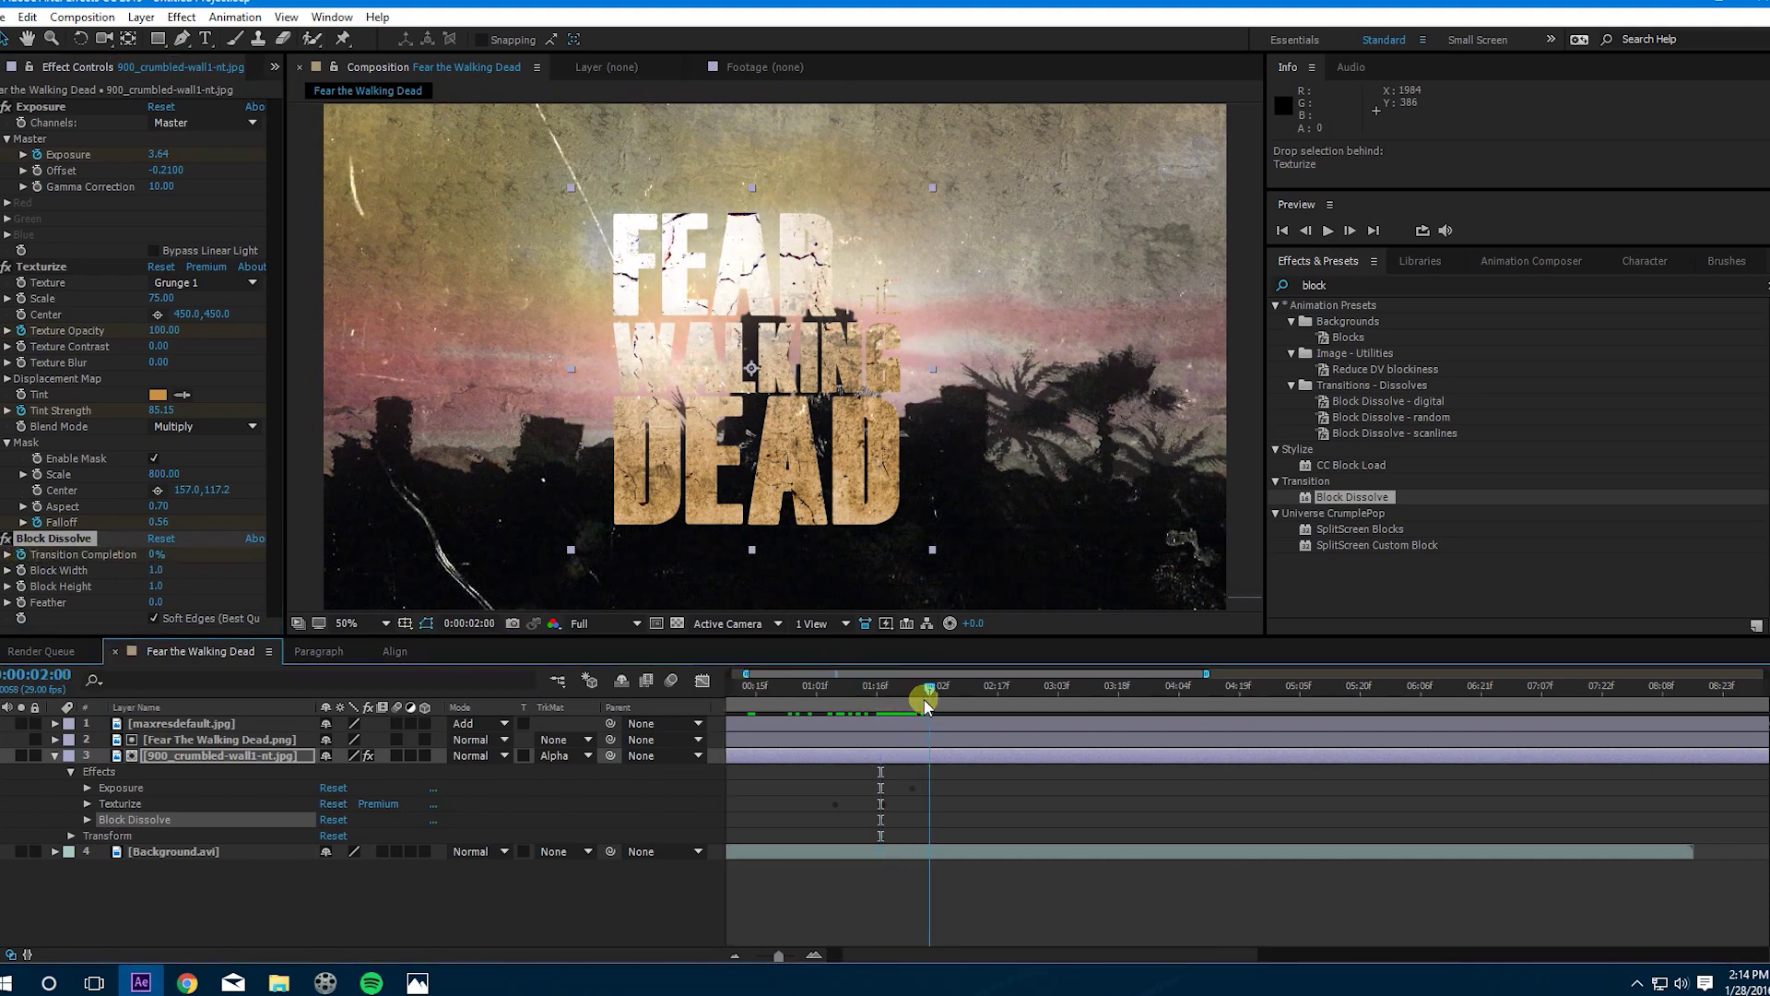
click(99, 619)
click(158, 554)
text(99)
key(Return)
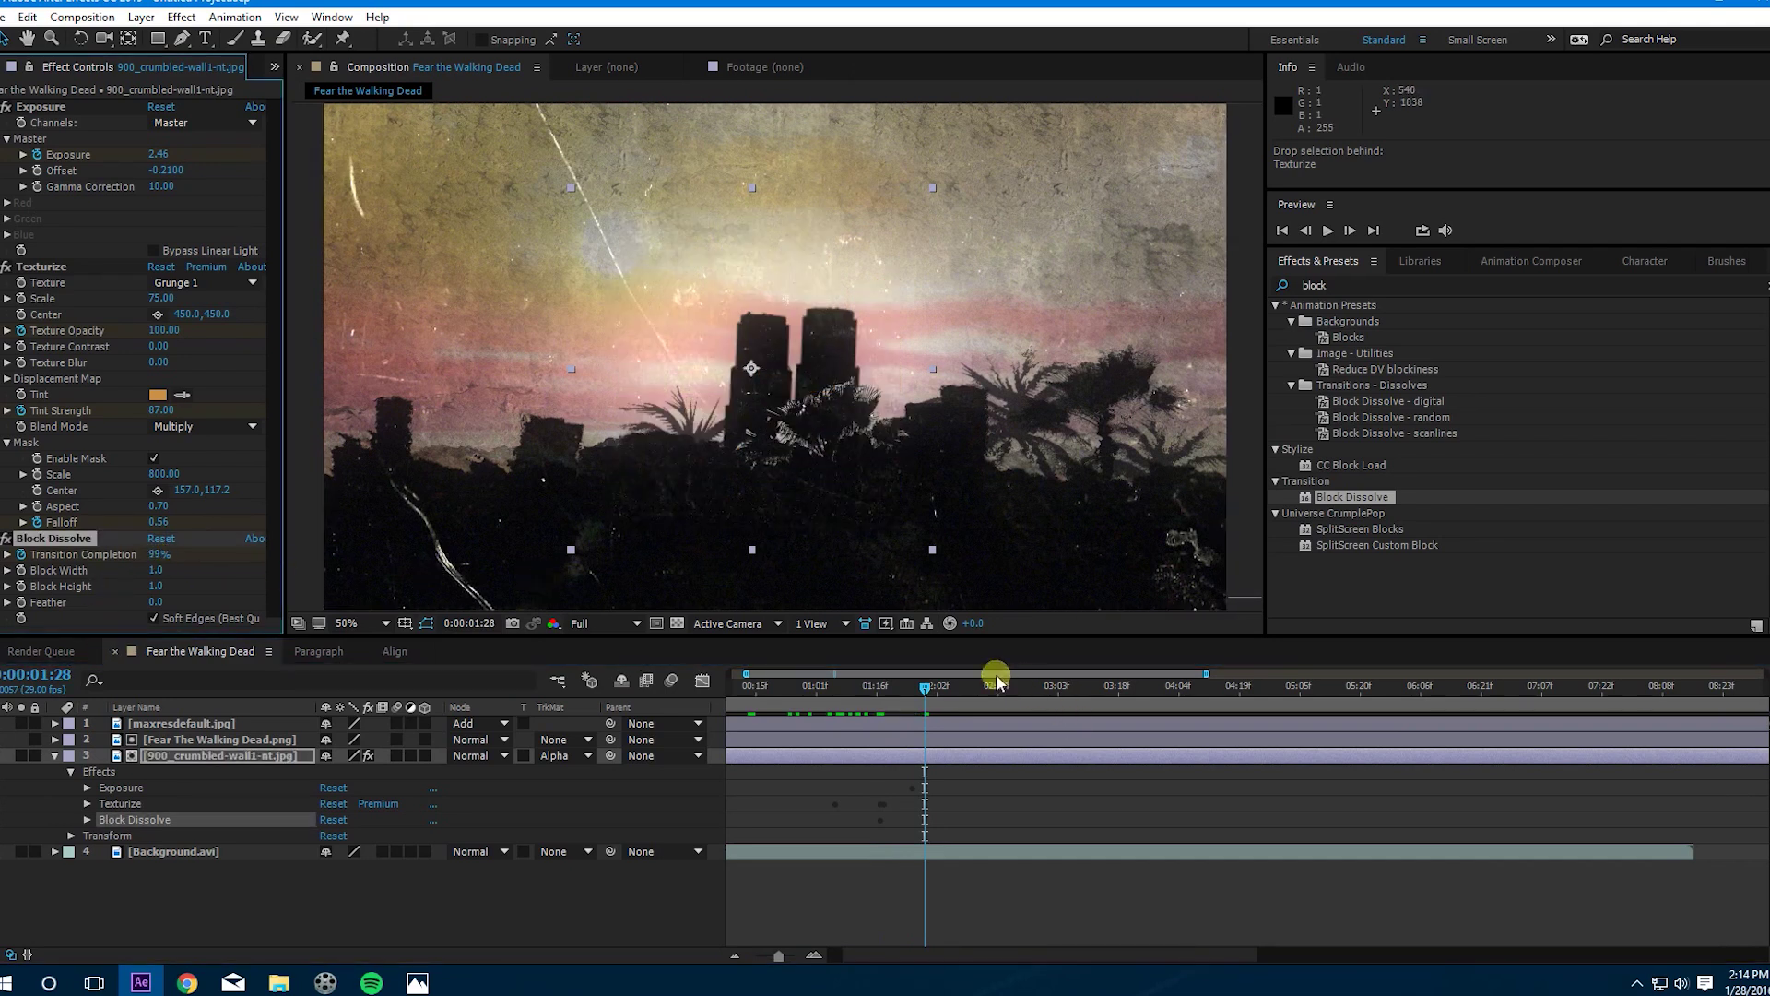
drag(920, 689, 891, 700)
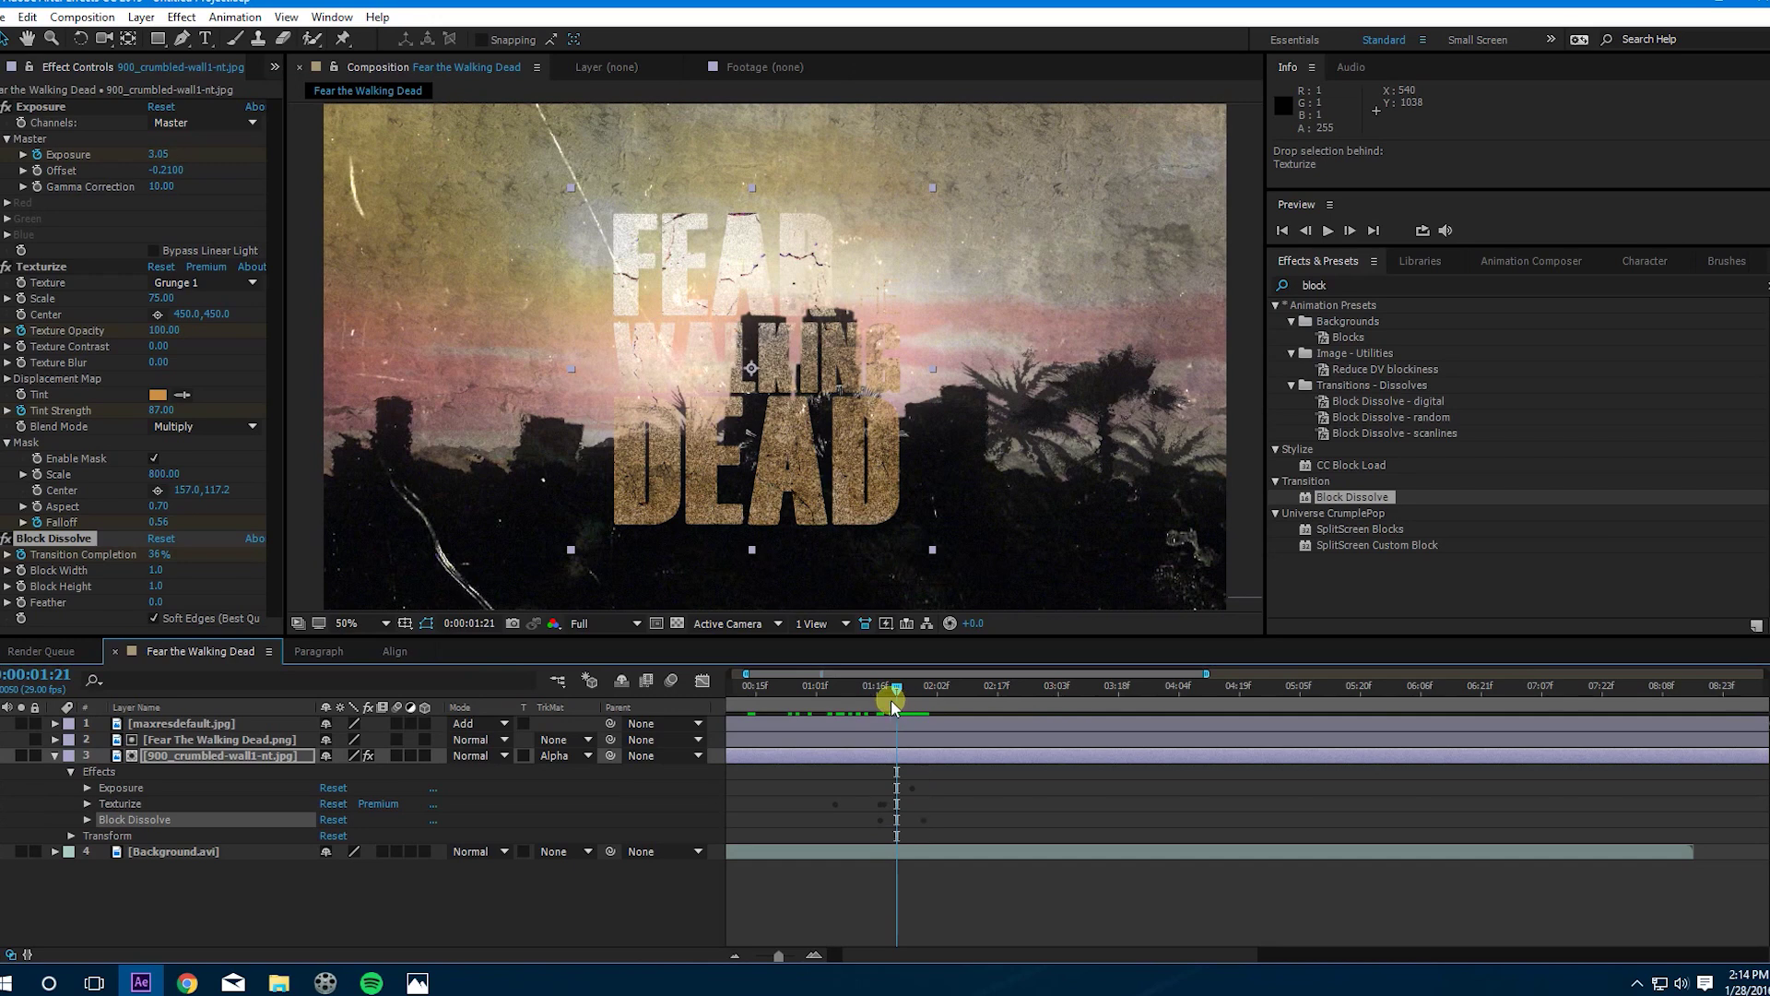
Step: Set the Block Dissolve Block Width to 4.0 and Feather to 14.0
click(160, 571)
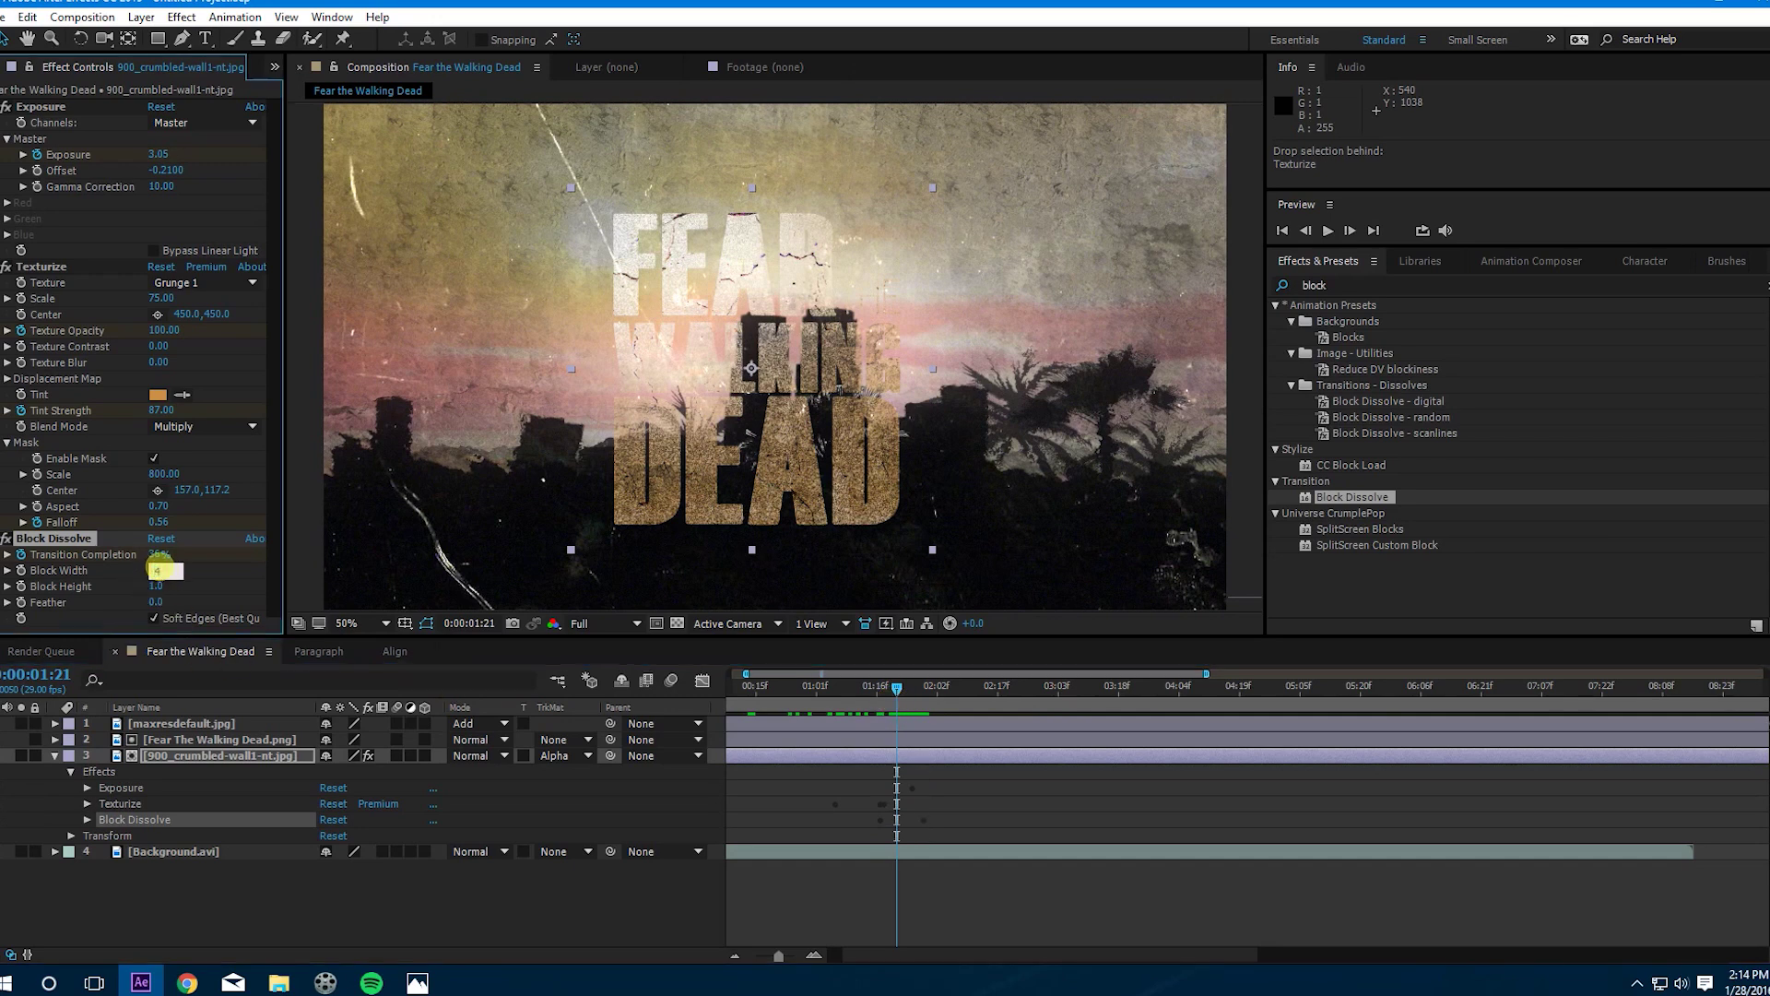
key(Return)
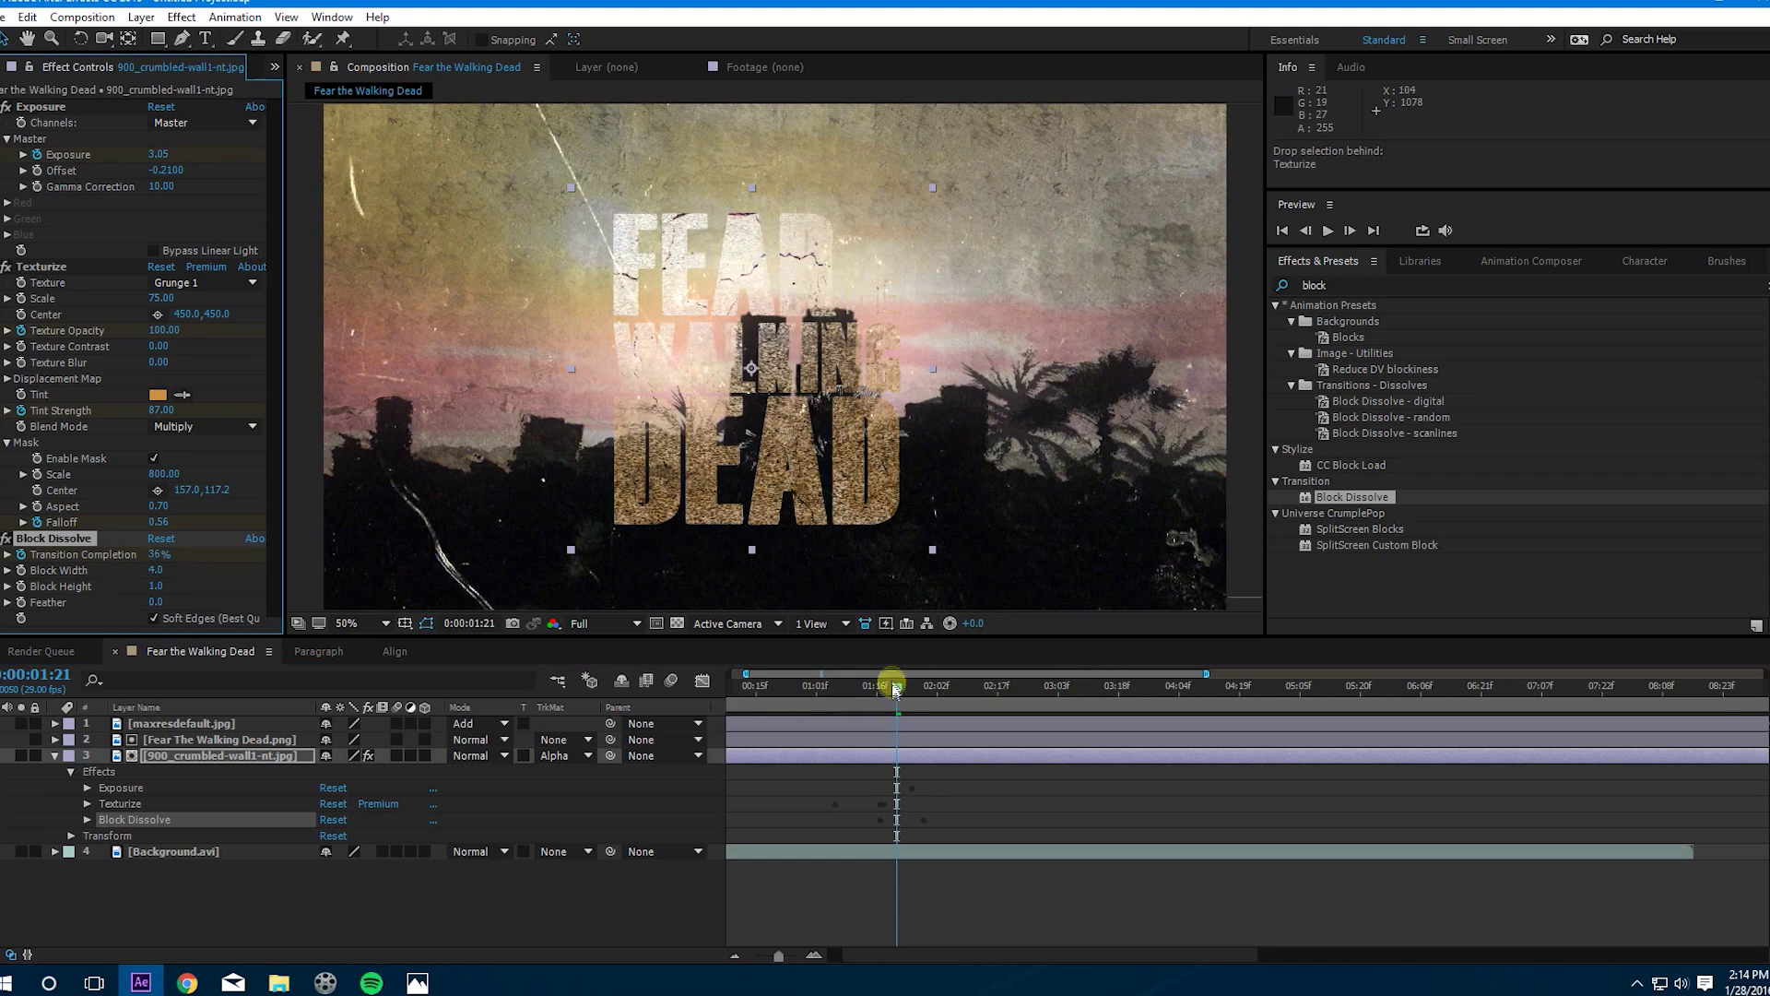
drag(896, 699, 900, 705)
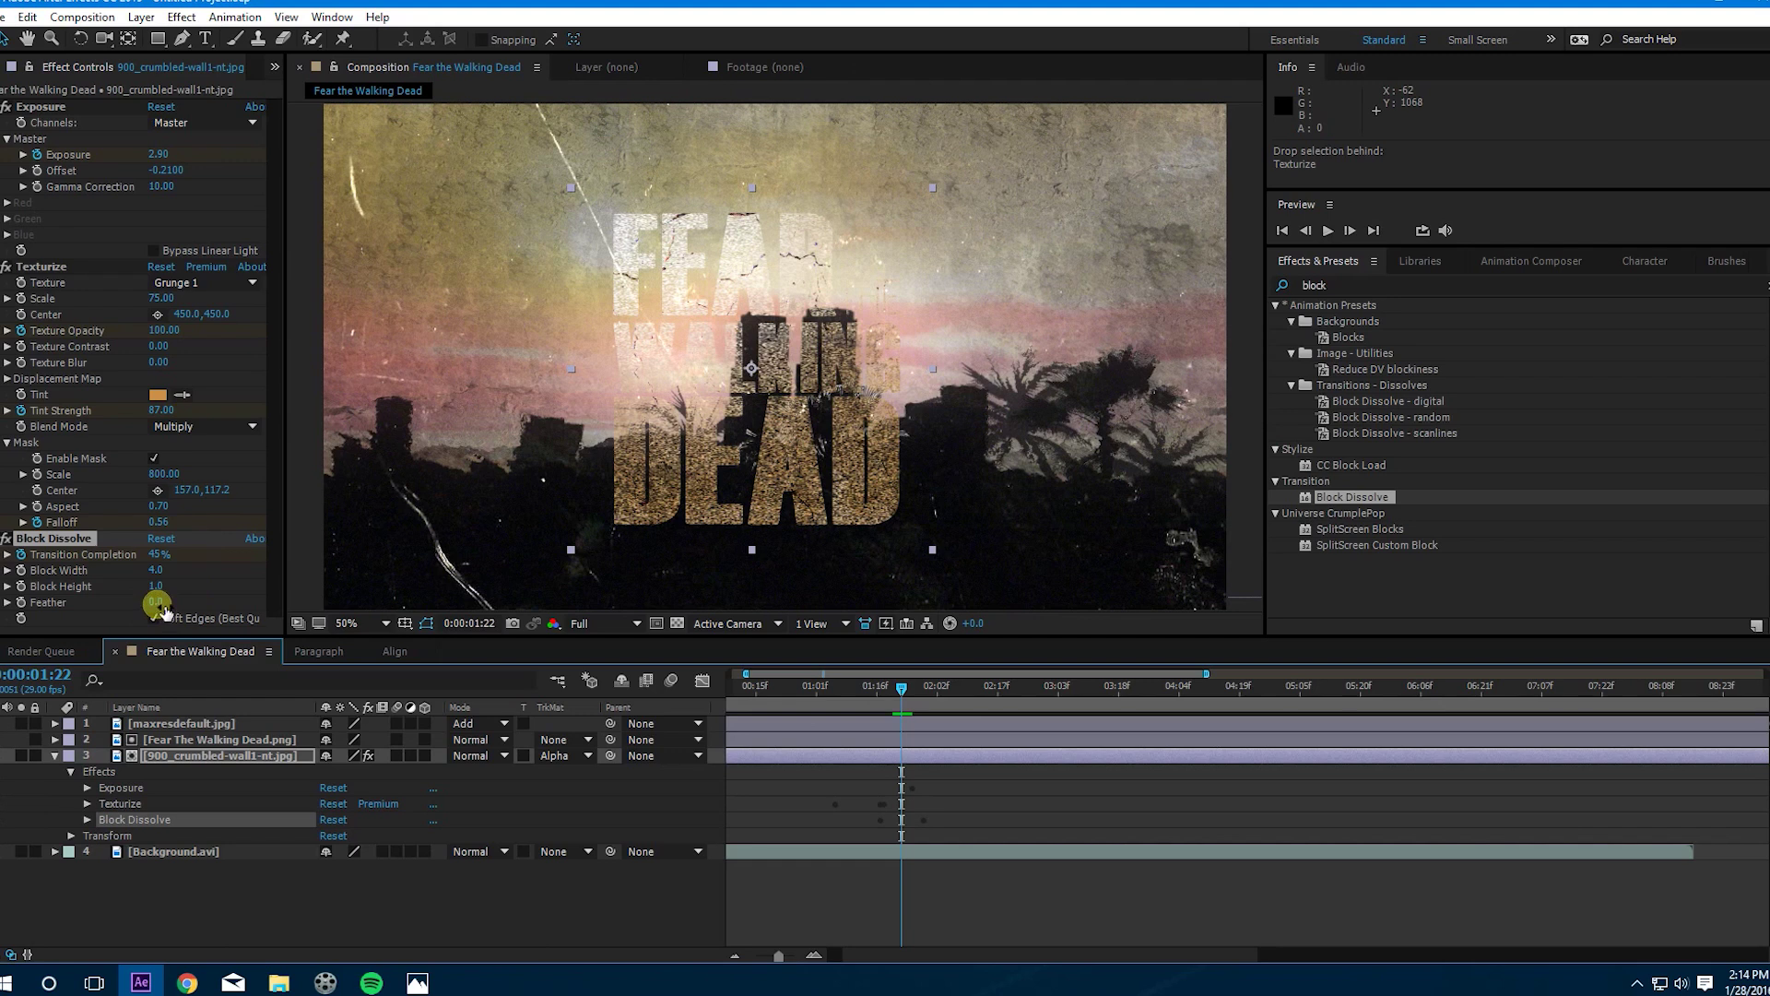
drag(156, 604, 162, 604)
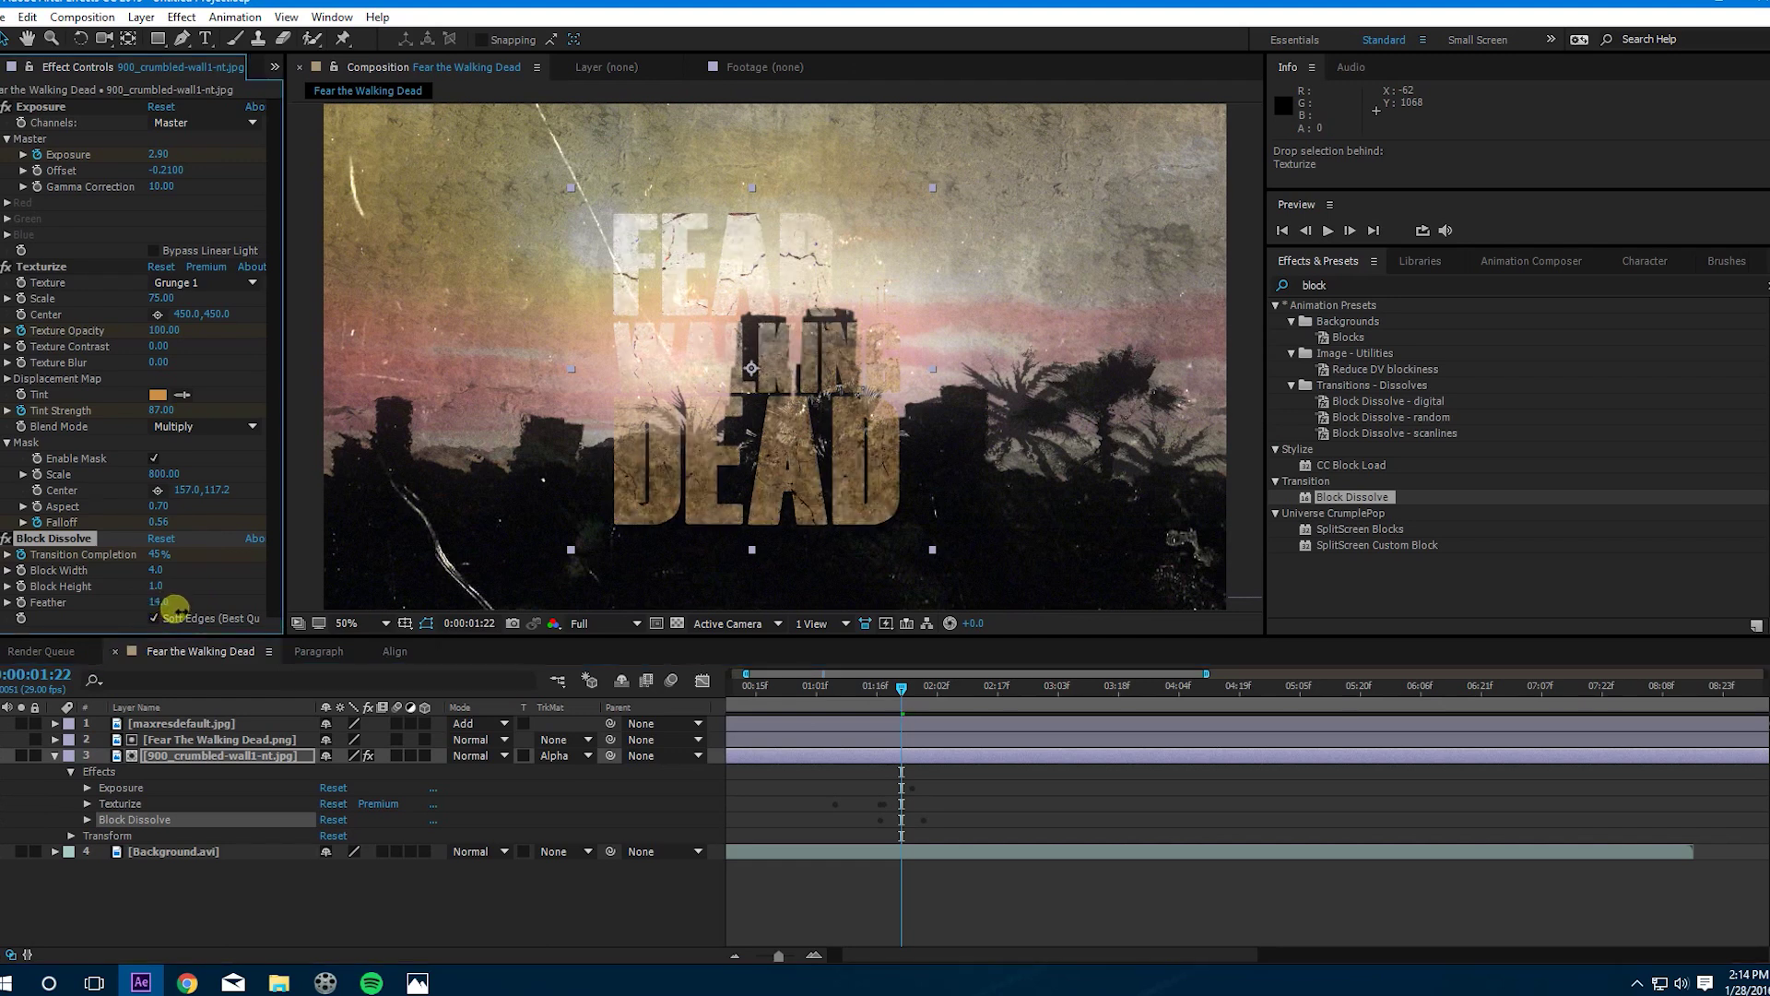
mouse_move(901, 694)
mouse_down()
mouse_move(931, 693)
mouse_move(722, 701)
mouse_move(984, 700)
mouse_move(922, 697)
mouse_up()
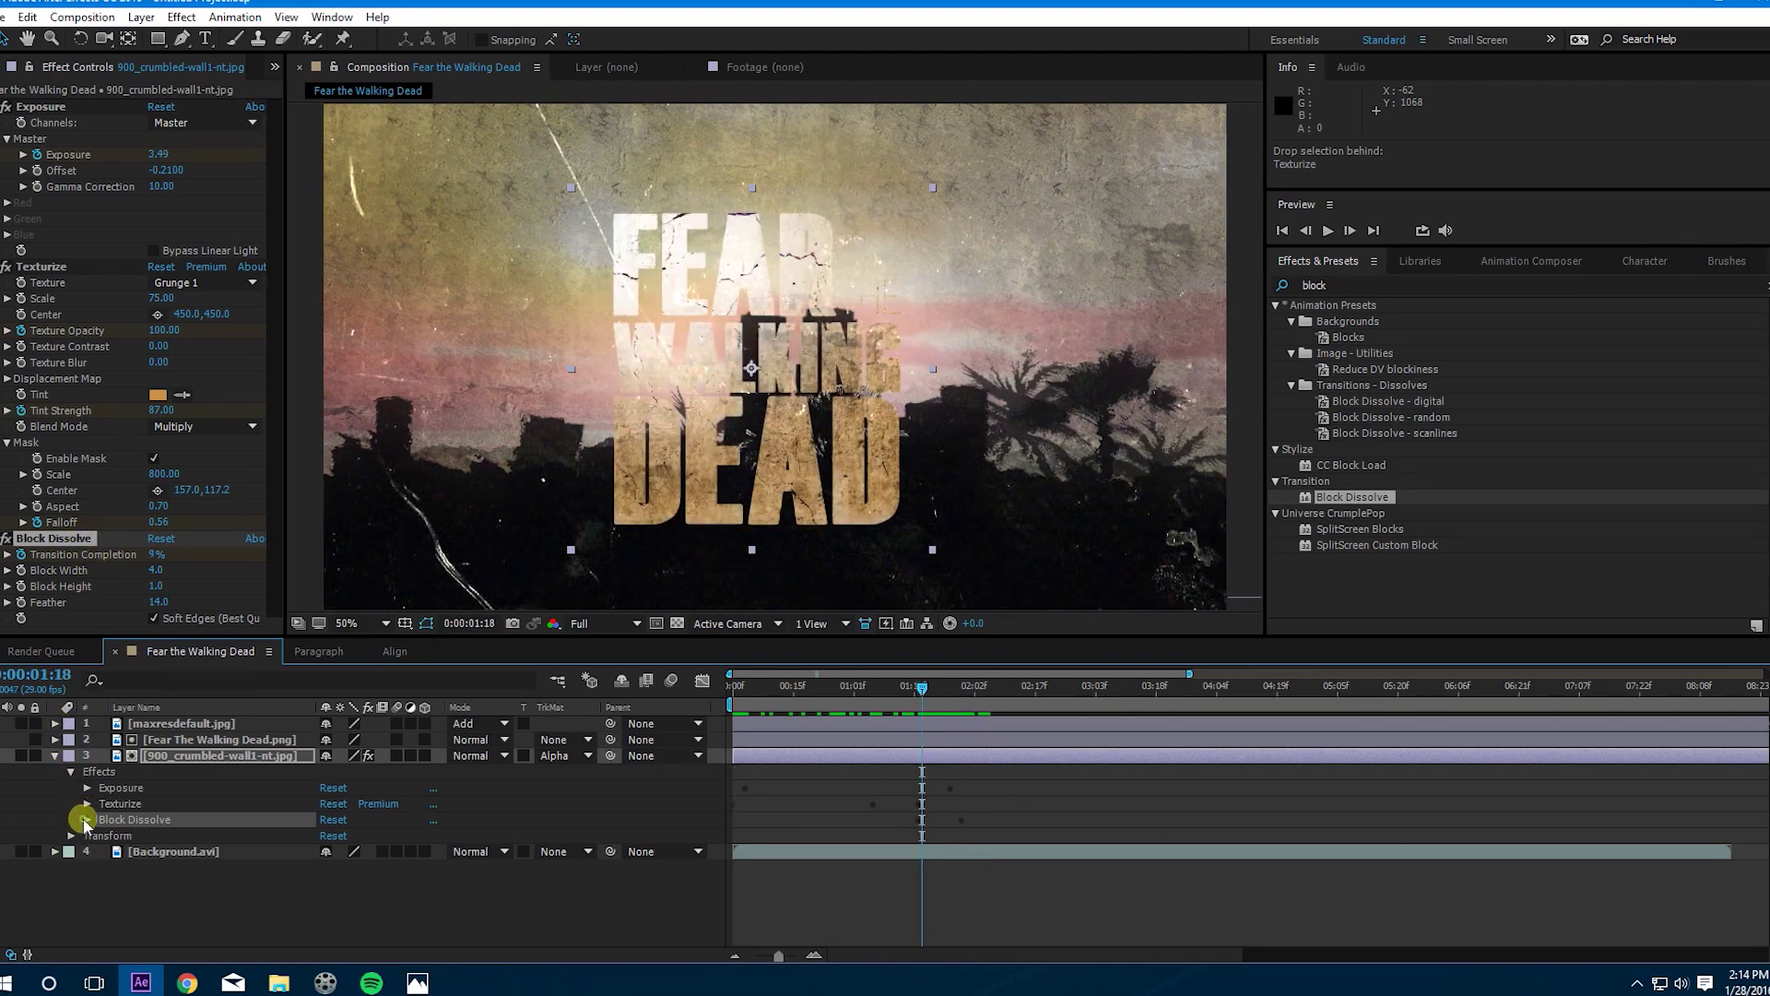
Step: Slide both Transition Completion keyframes later so the dissolve starts around 0:00:01:22
click(85, 820)
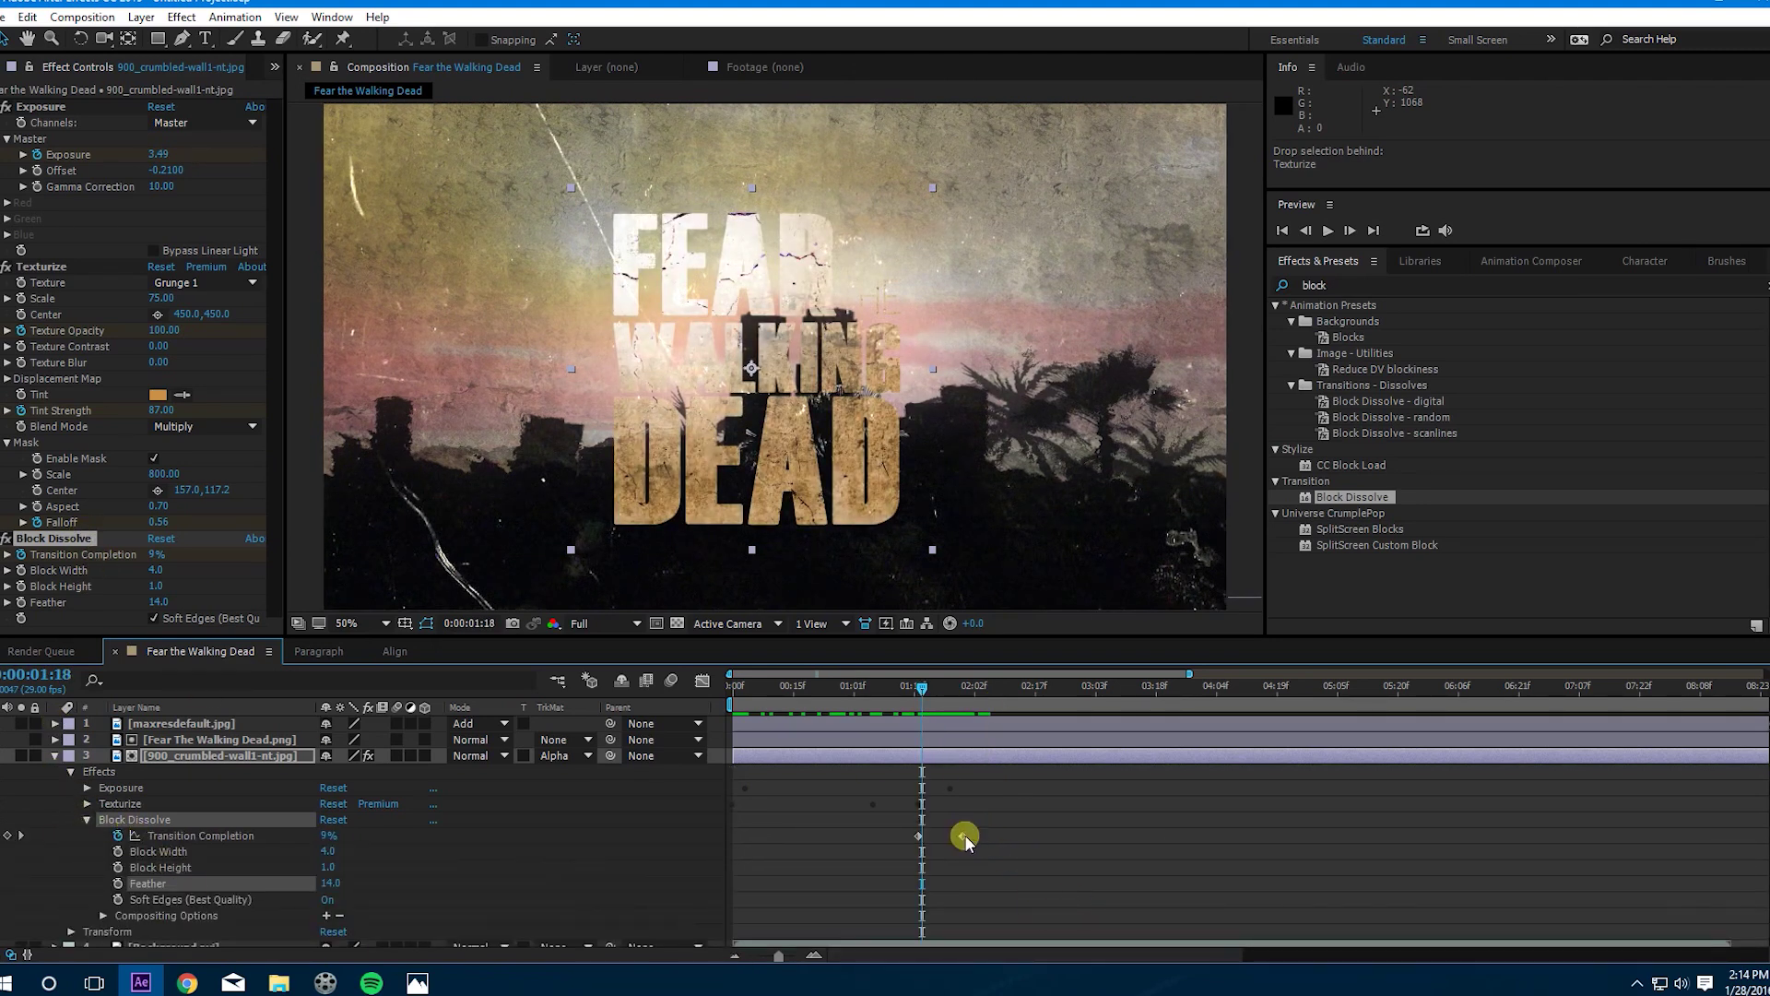
drag(965, 841, 999, 841)
scroll(920, 846, right, 2)
drag(880, 836, 905, 836)
scroll(902, 837, right, 2)
drag(841, 693, 782, 693)
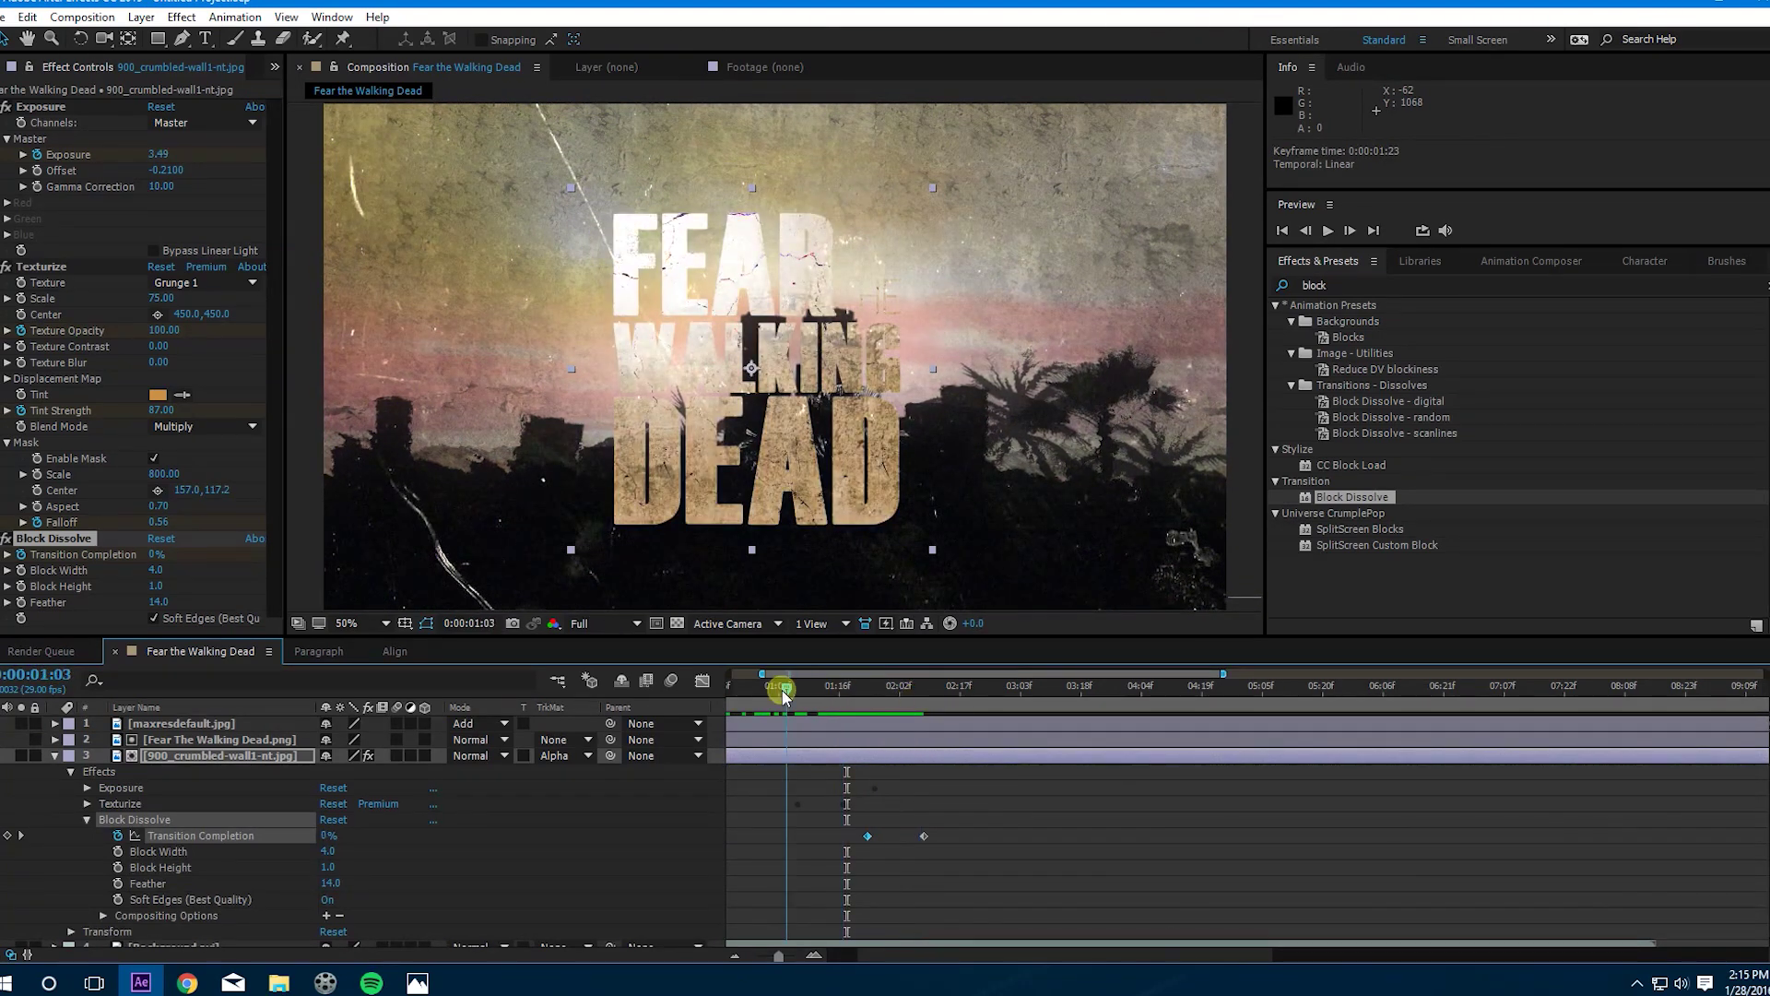
click(54, 755)
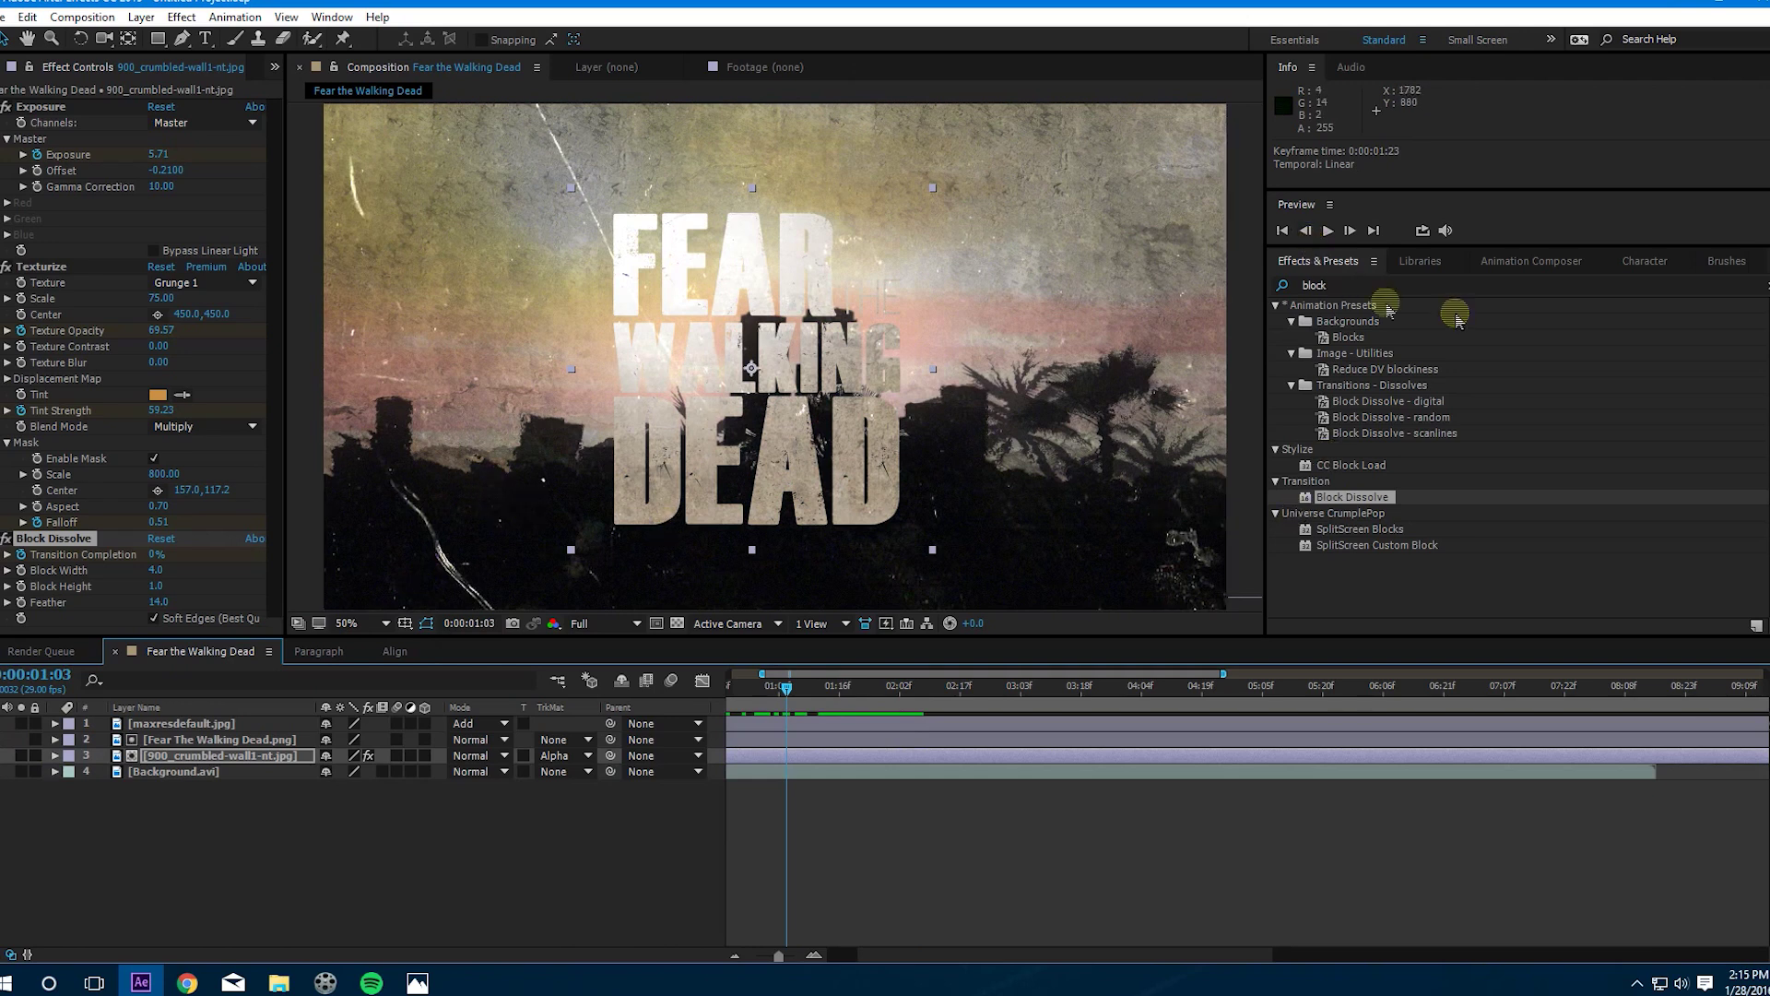
double_click(1327, 285)
Step: Search 'shatter' and apply Simulation > Shatter to the Fear The Walking Dead.png layer
key(BackSpace)
text(s)
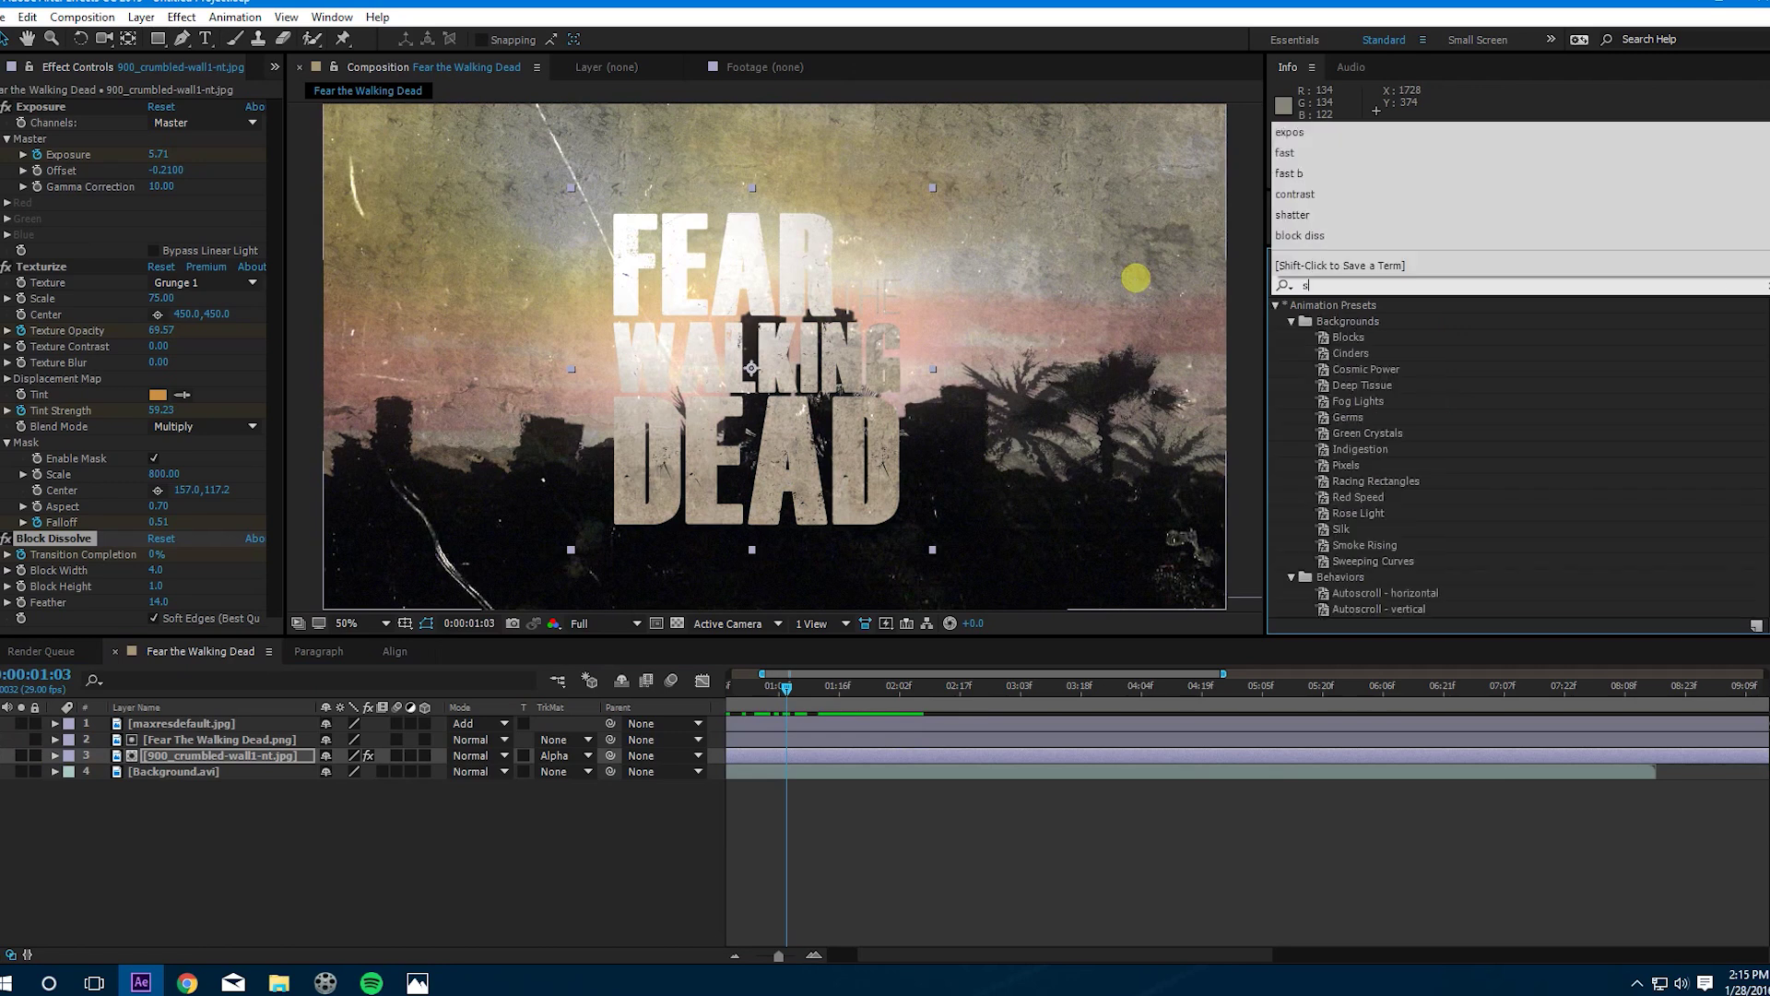
text(hatter)
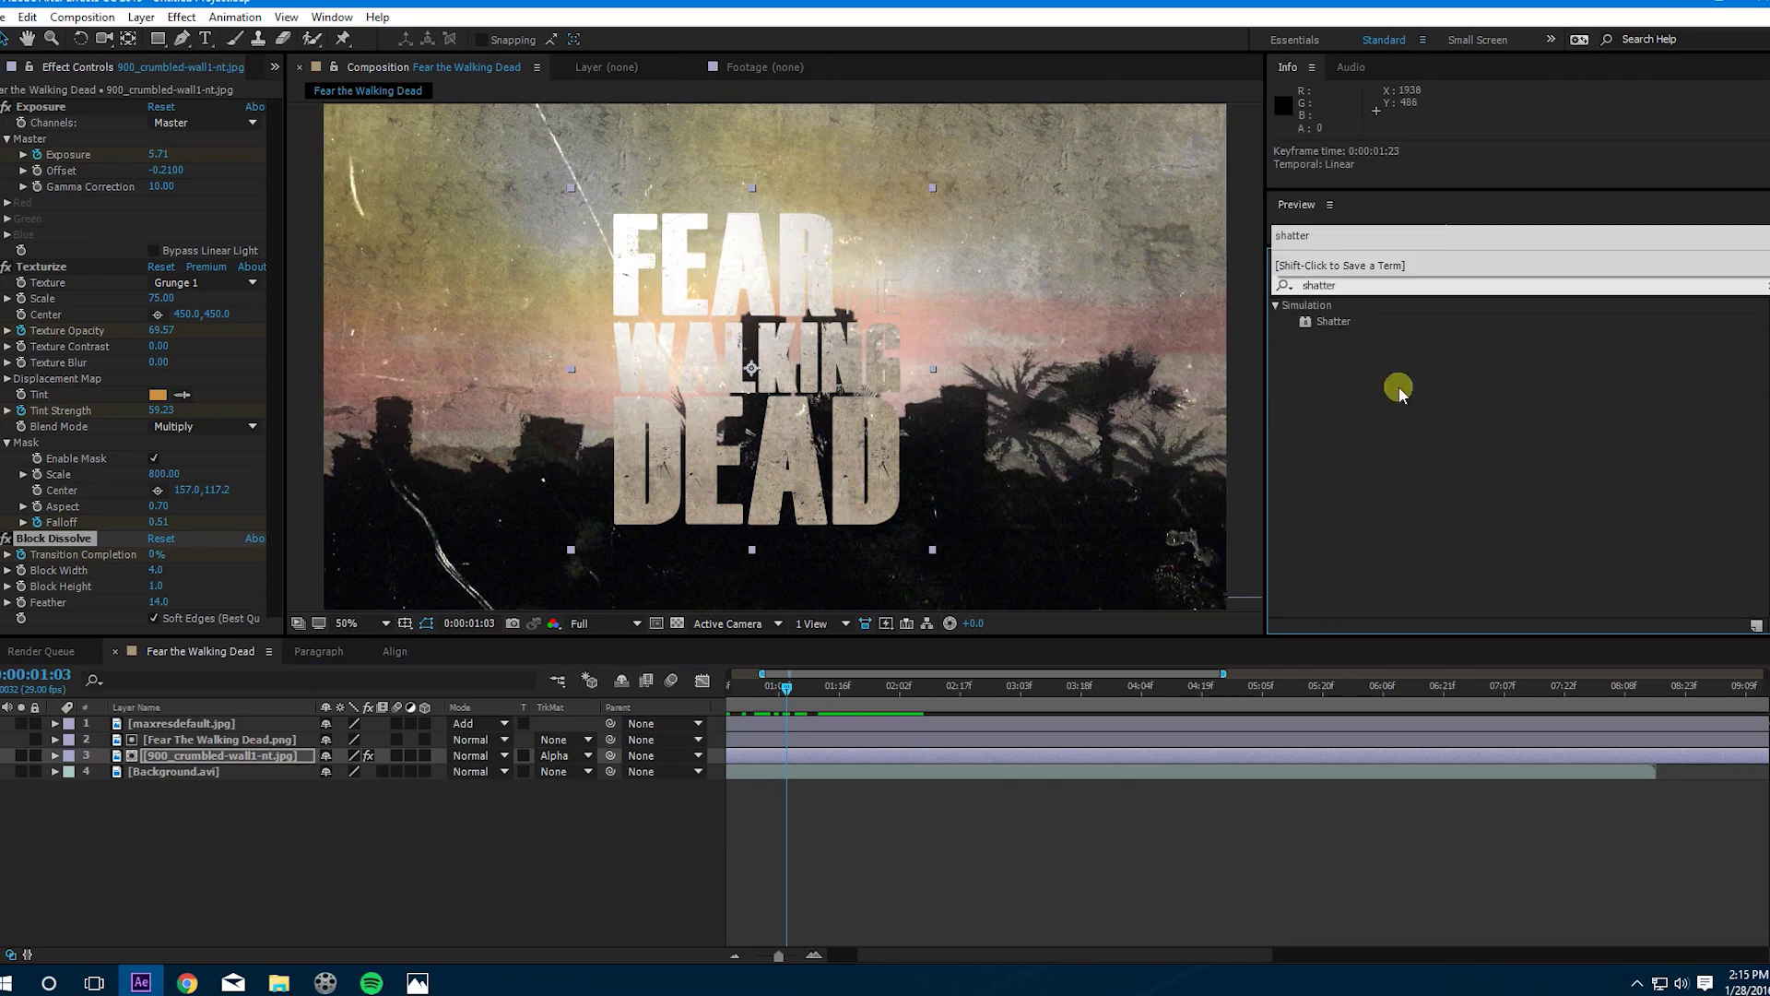
click(3, 106)
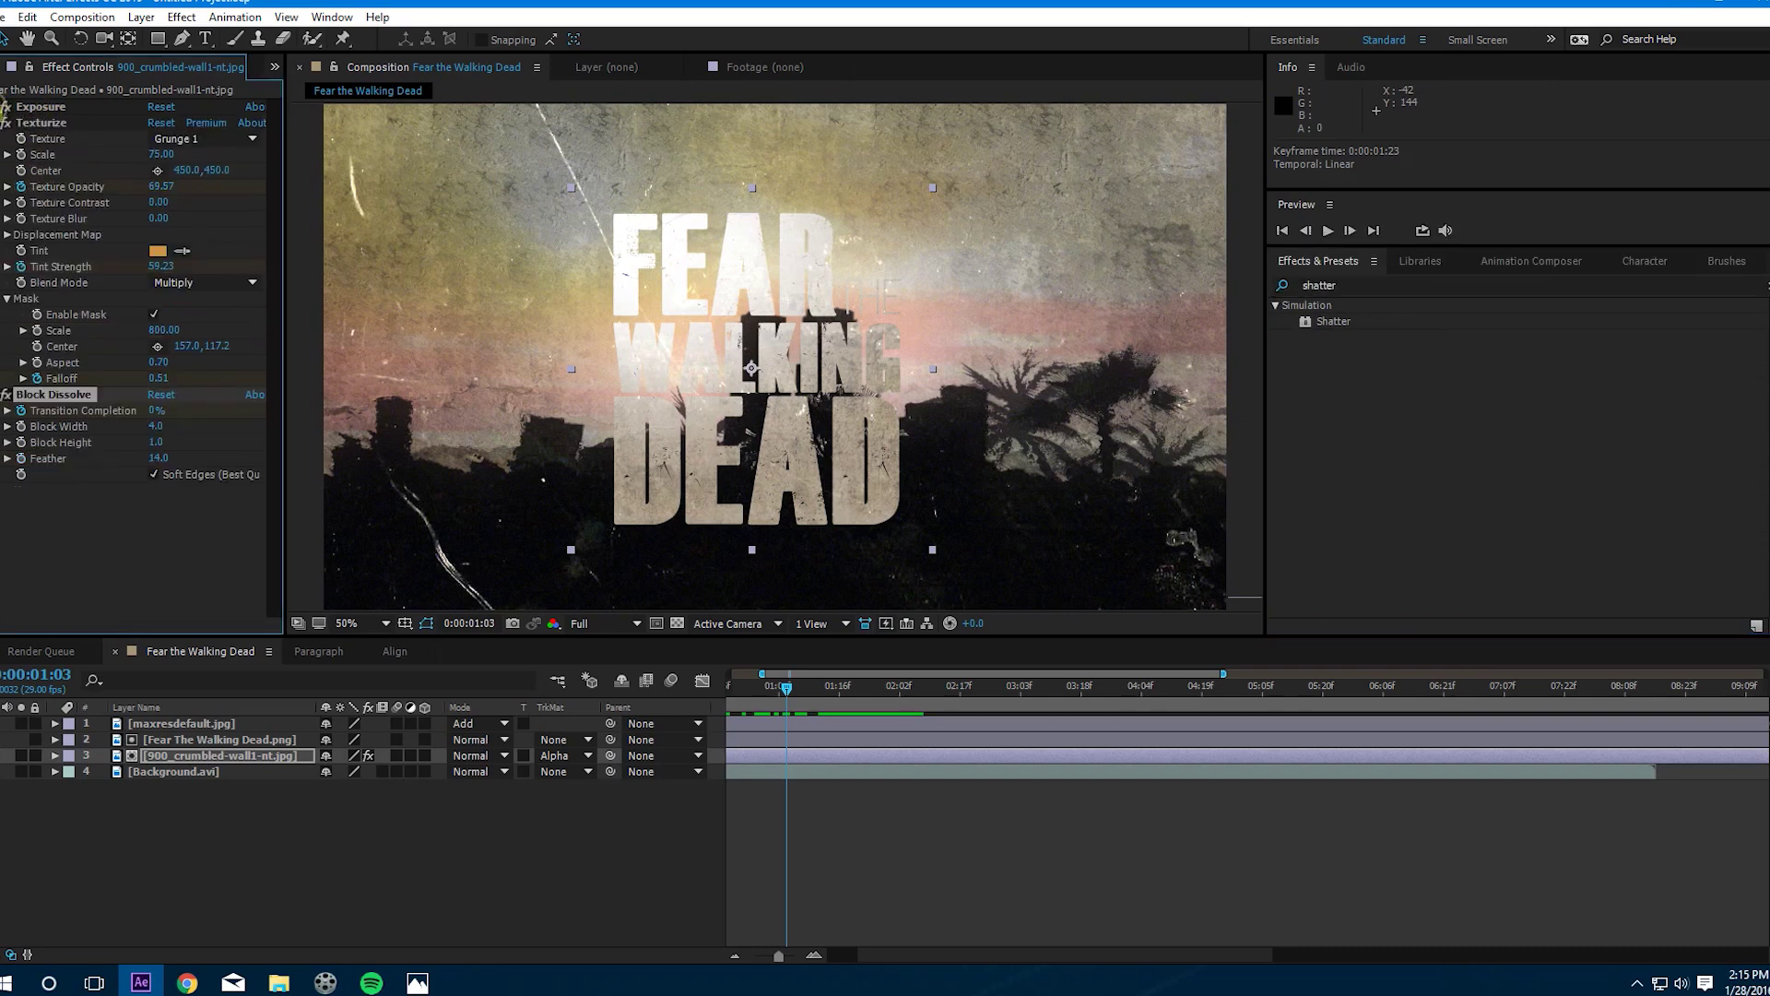
click(4, 122)
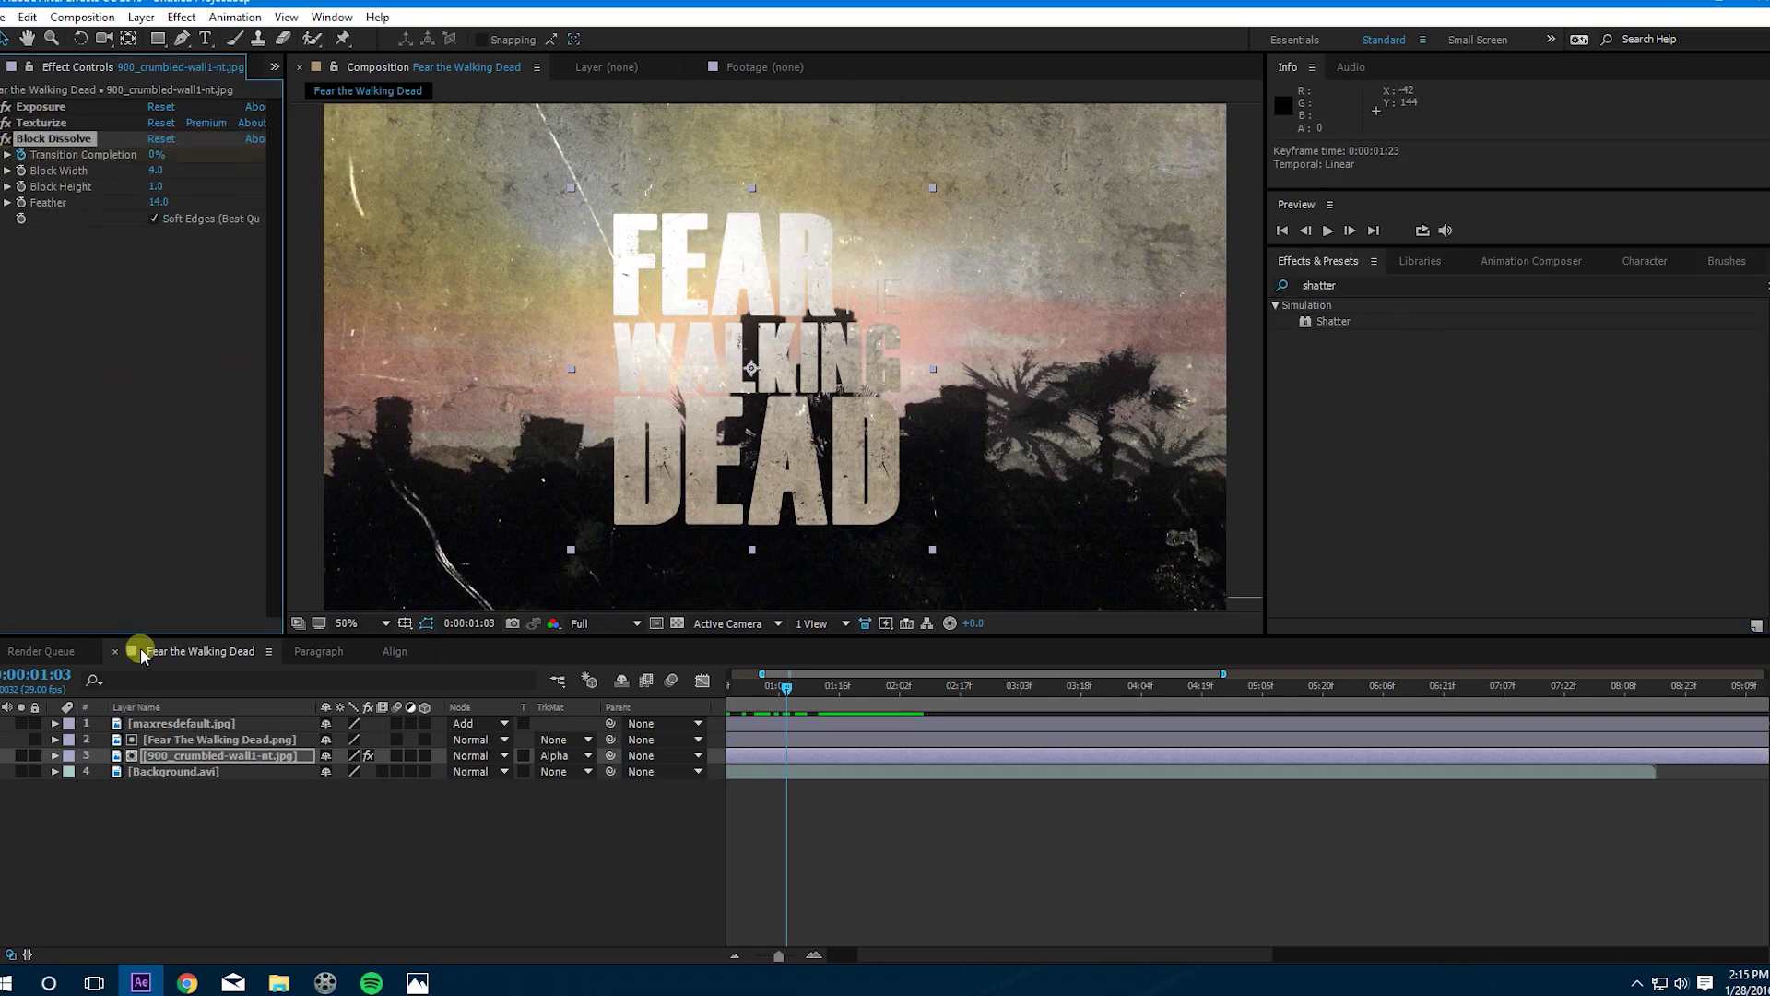
scroll(175, 728, left, 2)
click(169, 740)
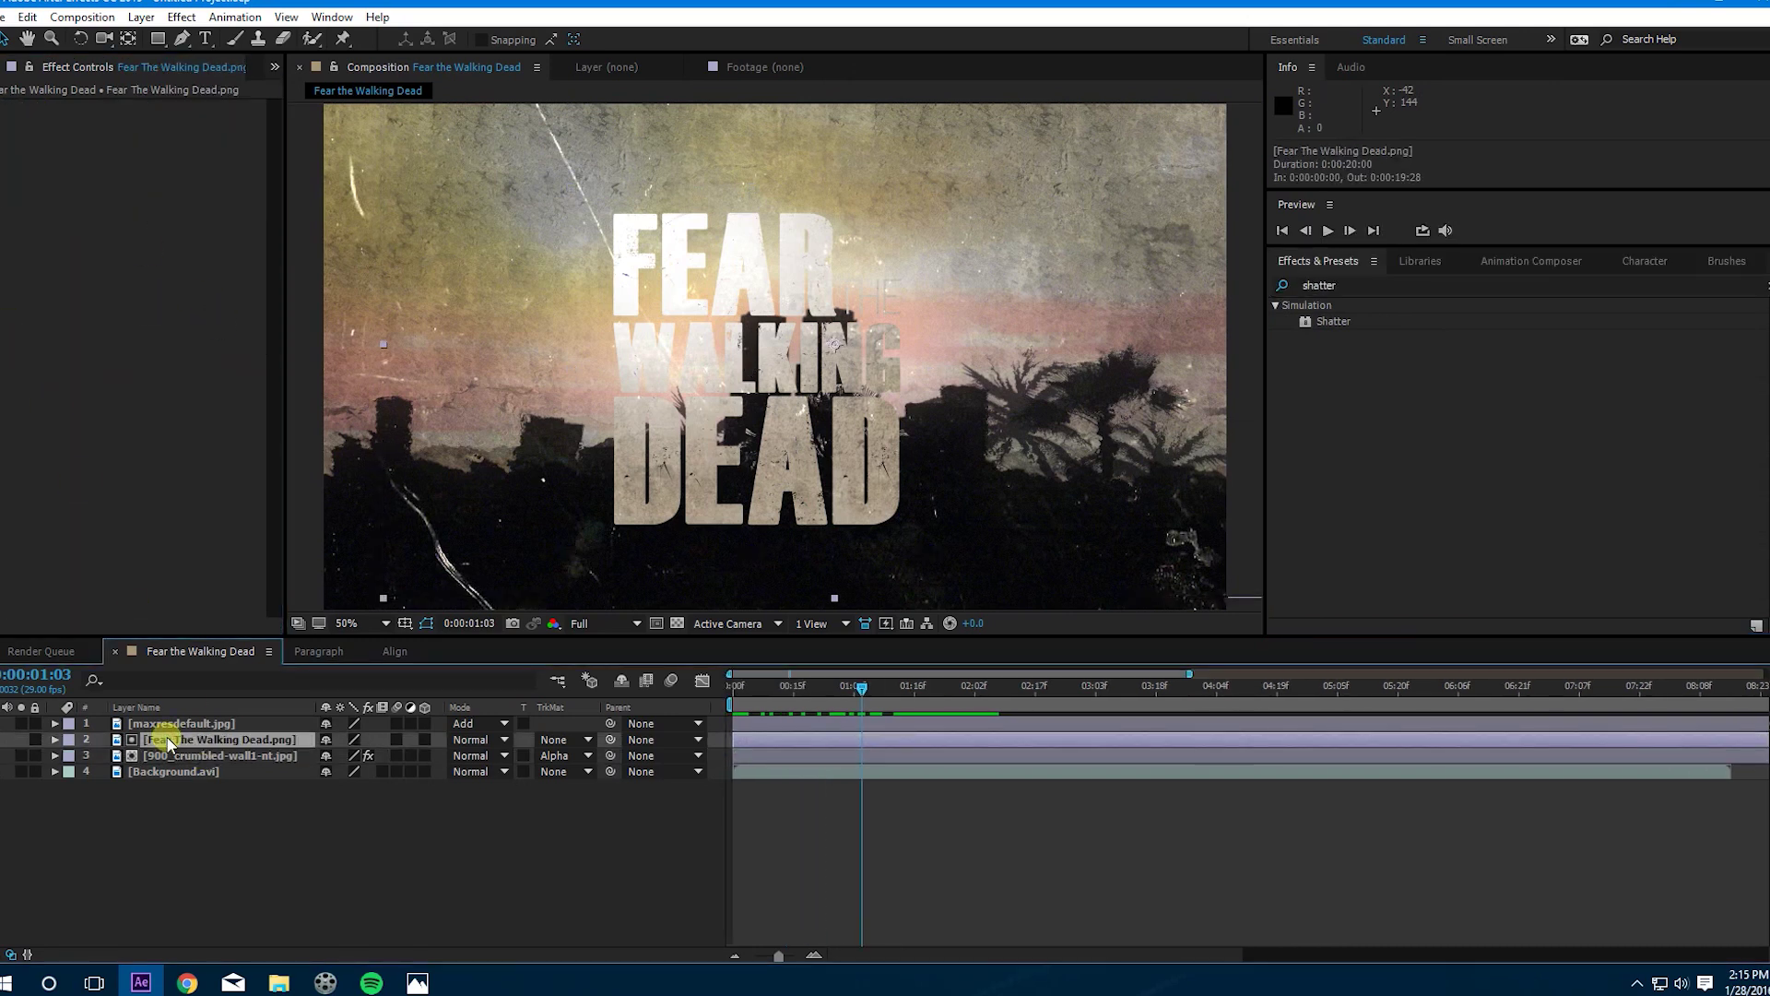
drag(1329, 321, 610, 356)
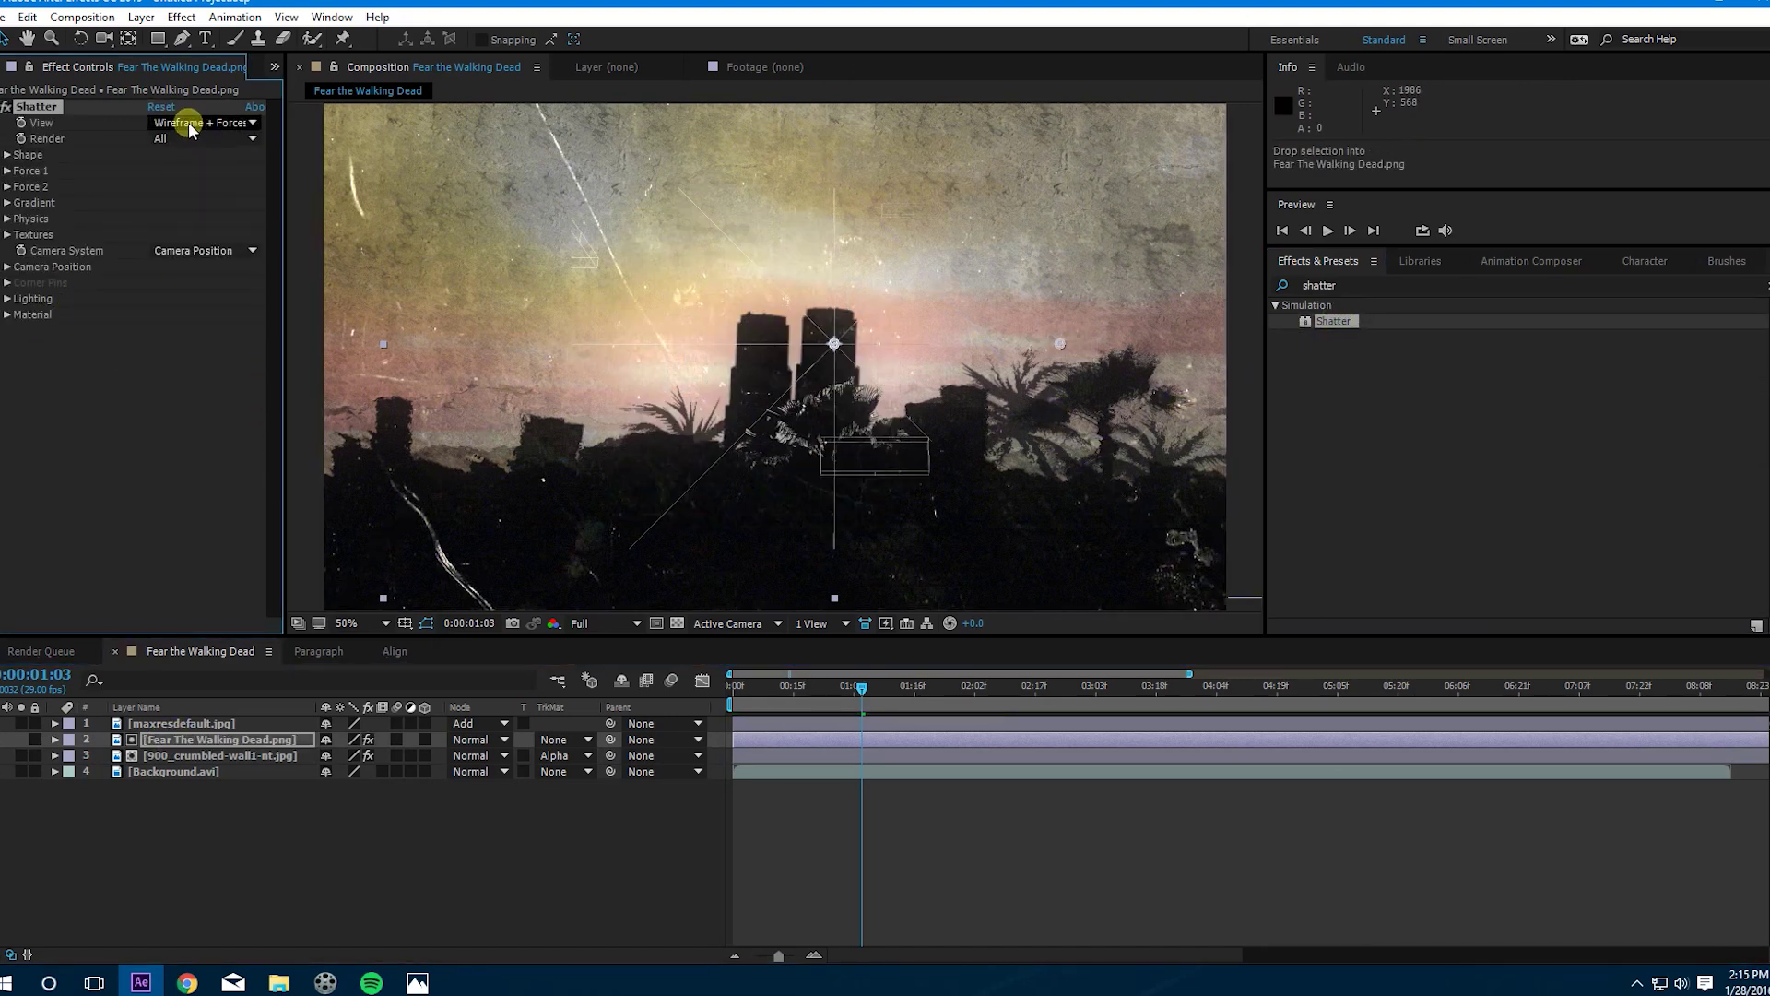
Step: Switch the Shatter View to Rendered to see the brick fragments
click(189, 121)
click(175, 138)
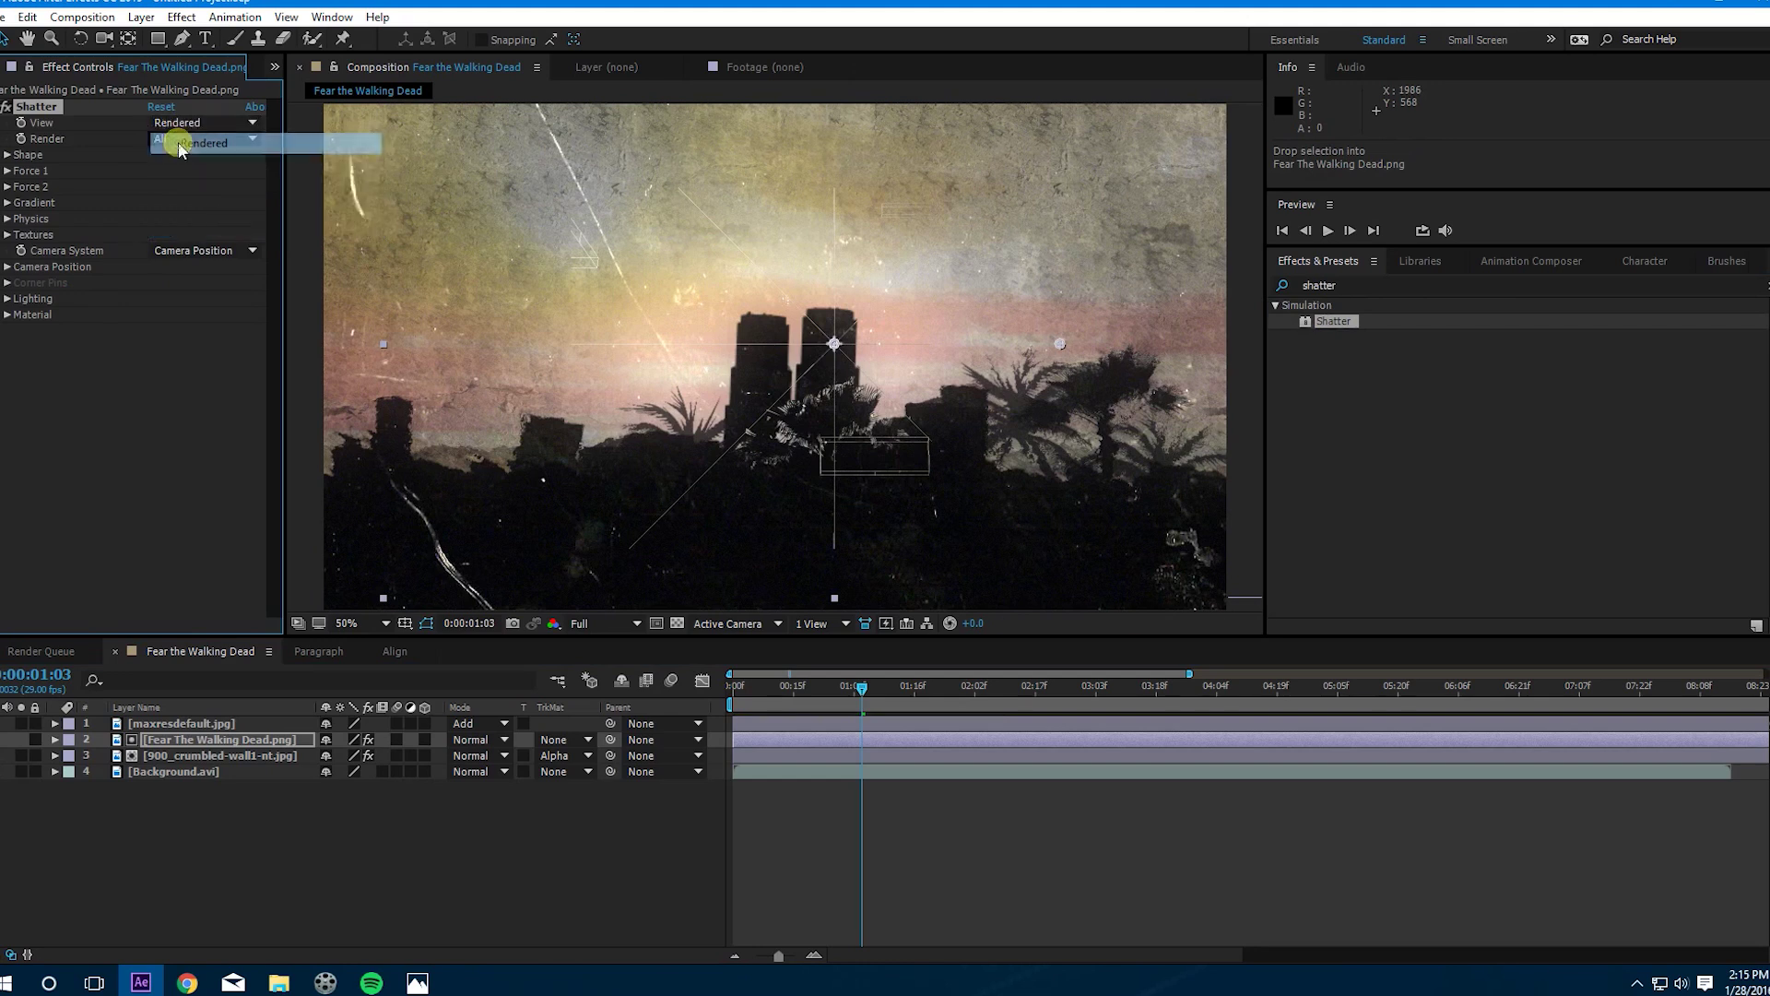
drag(869, 689, 769, 686)
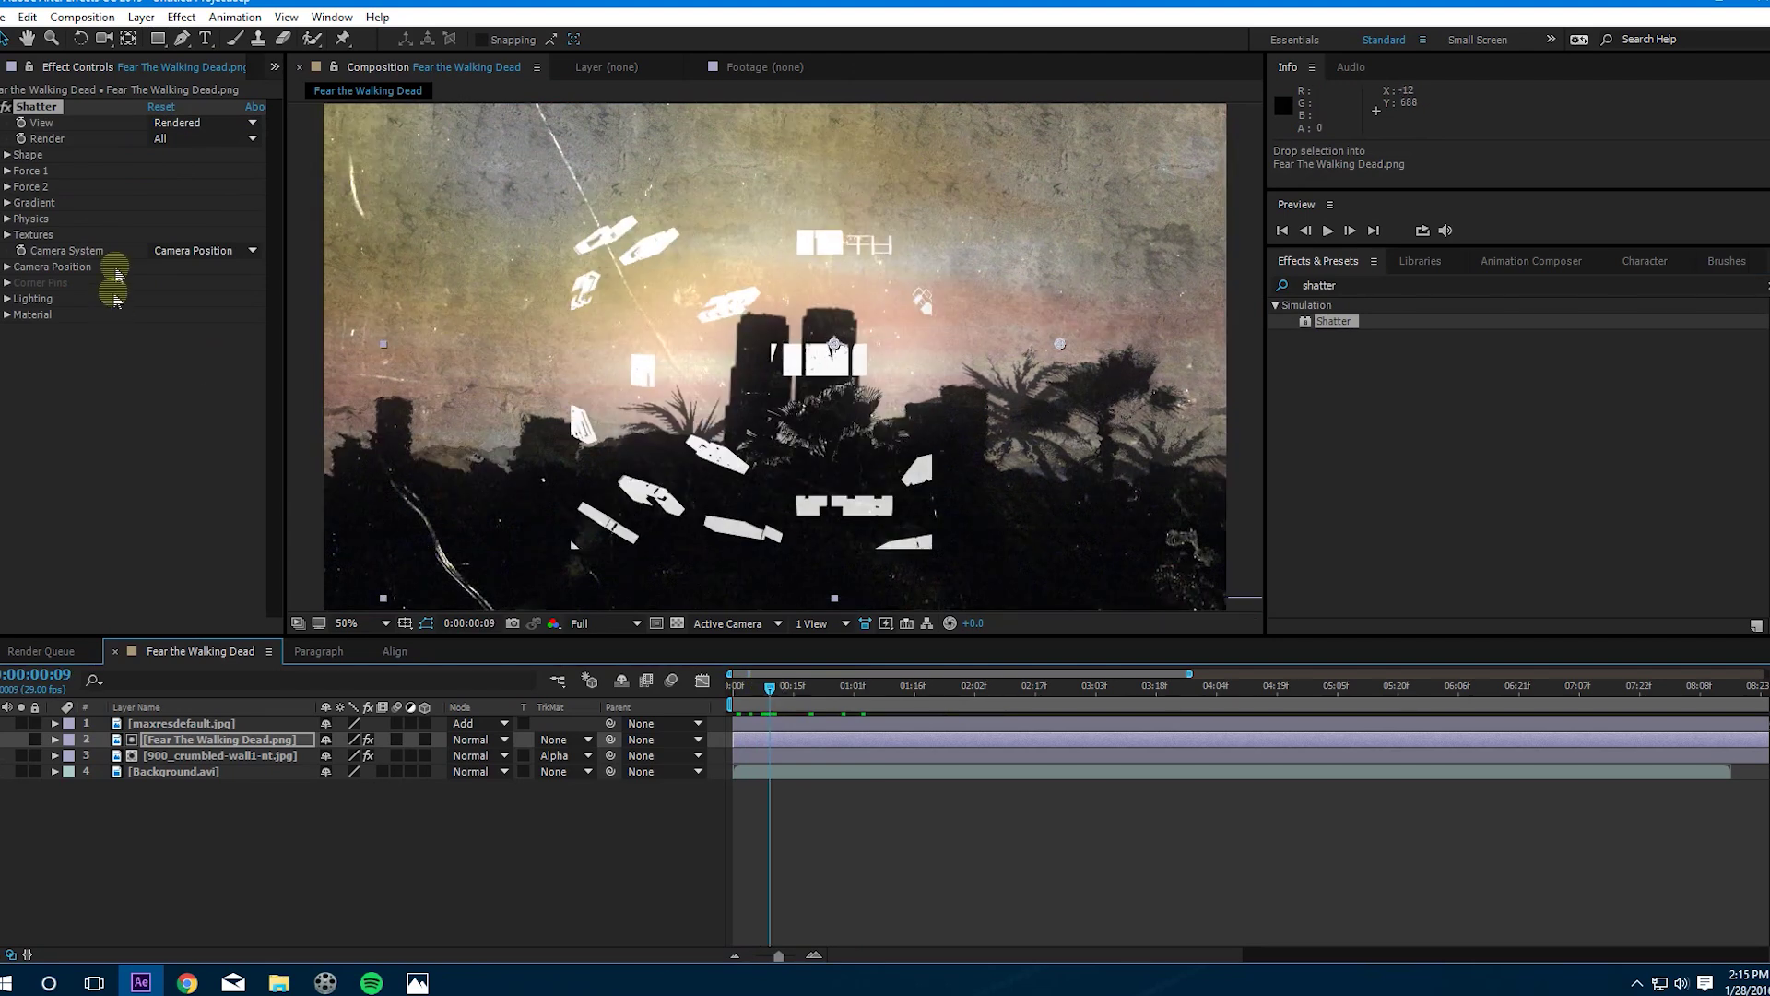
click(8, 155)
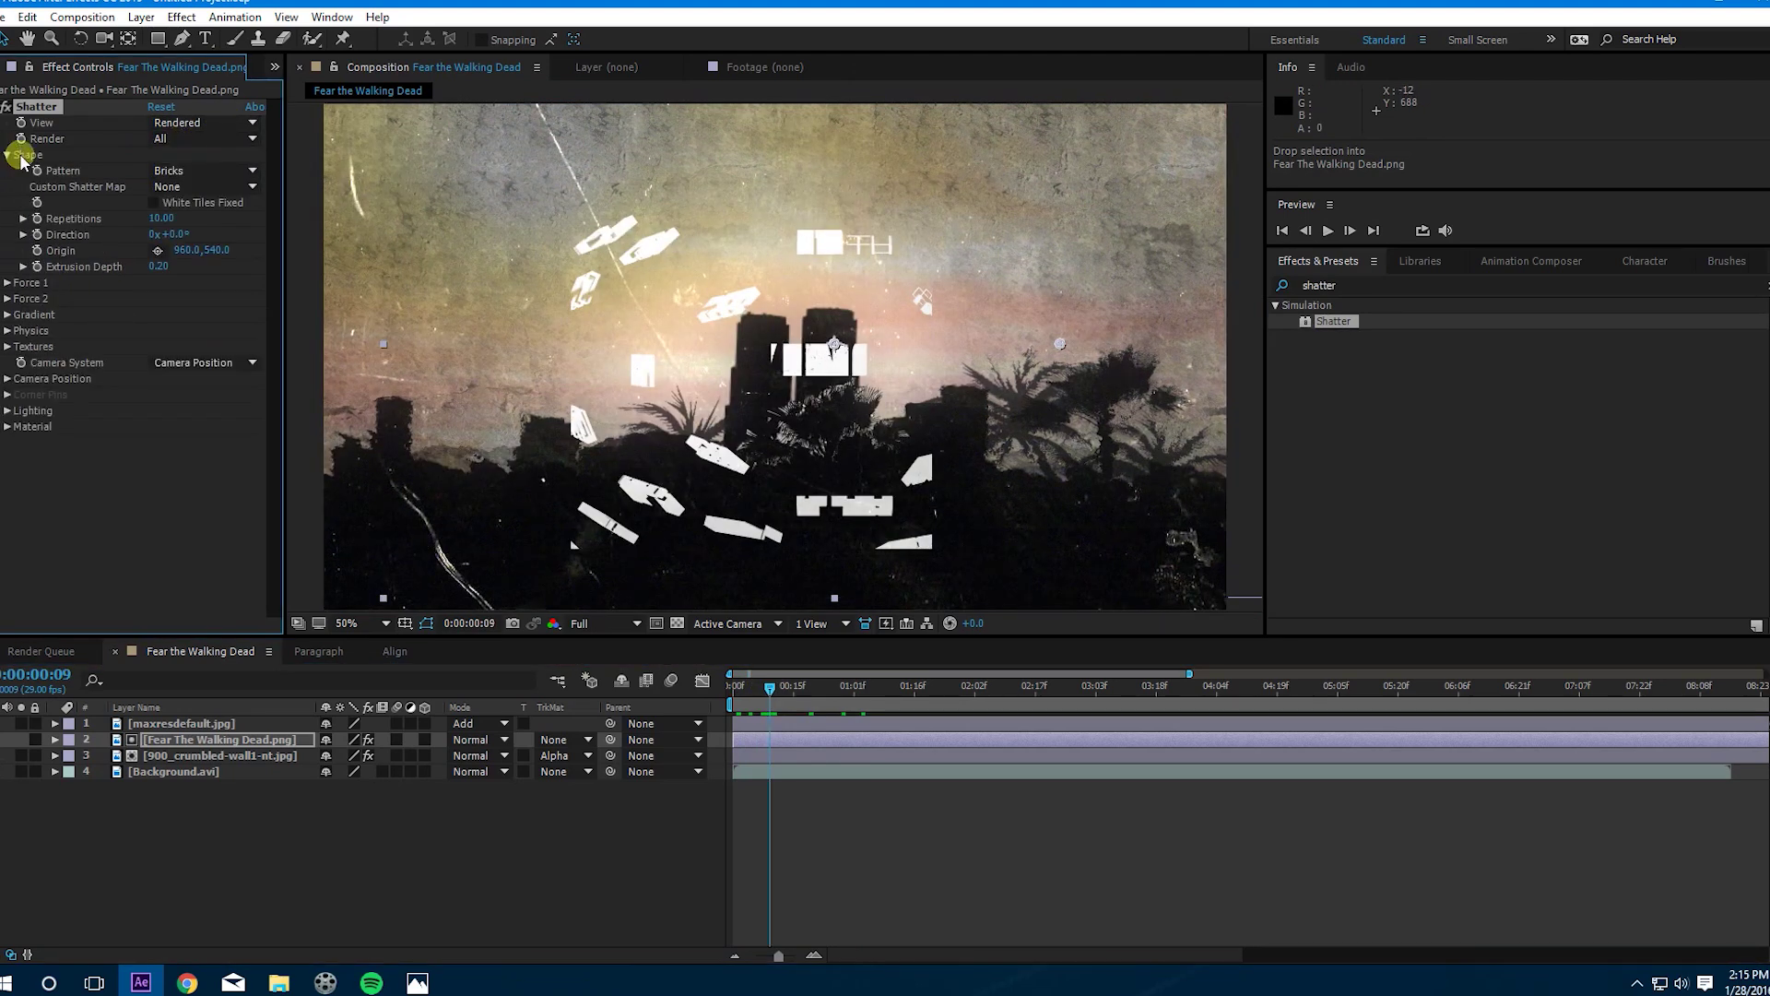
Step: Change the Shatter pattern to Glass with about 114 repetitions
click(193, 170)
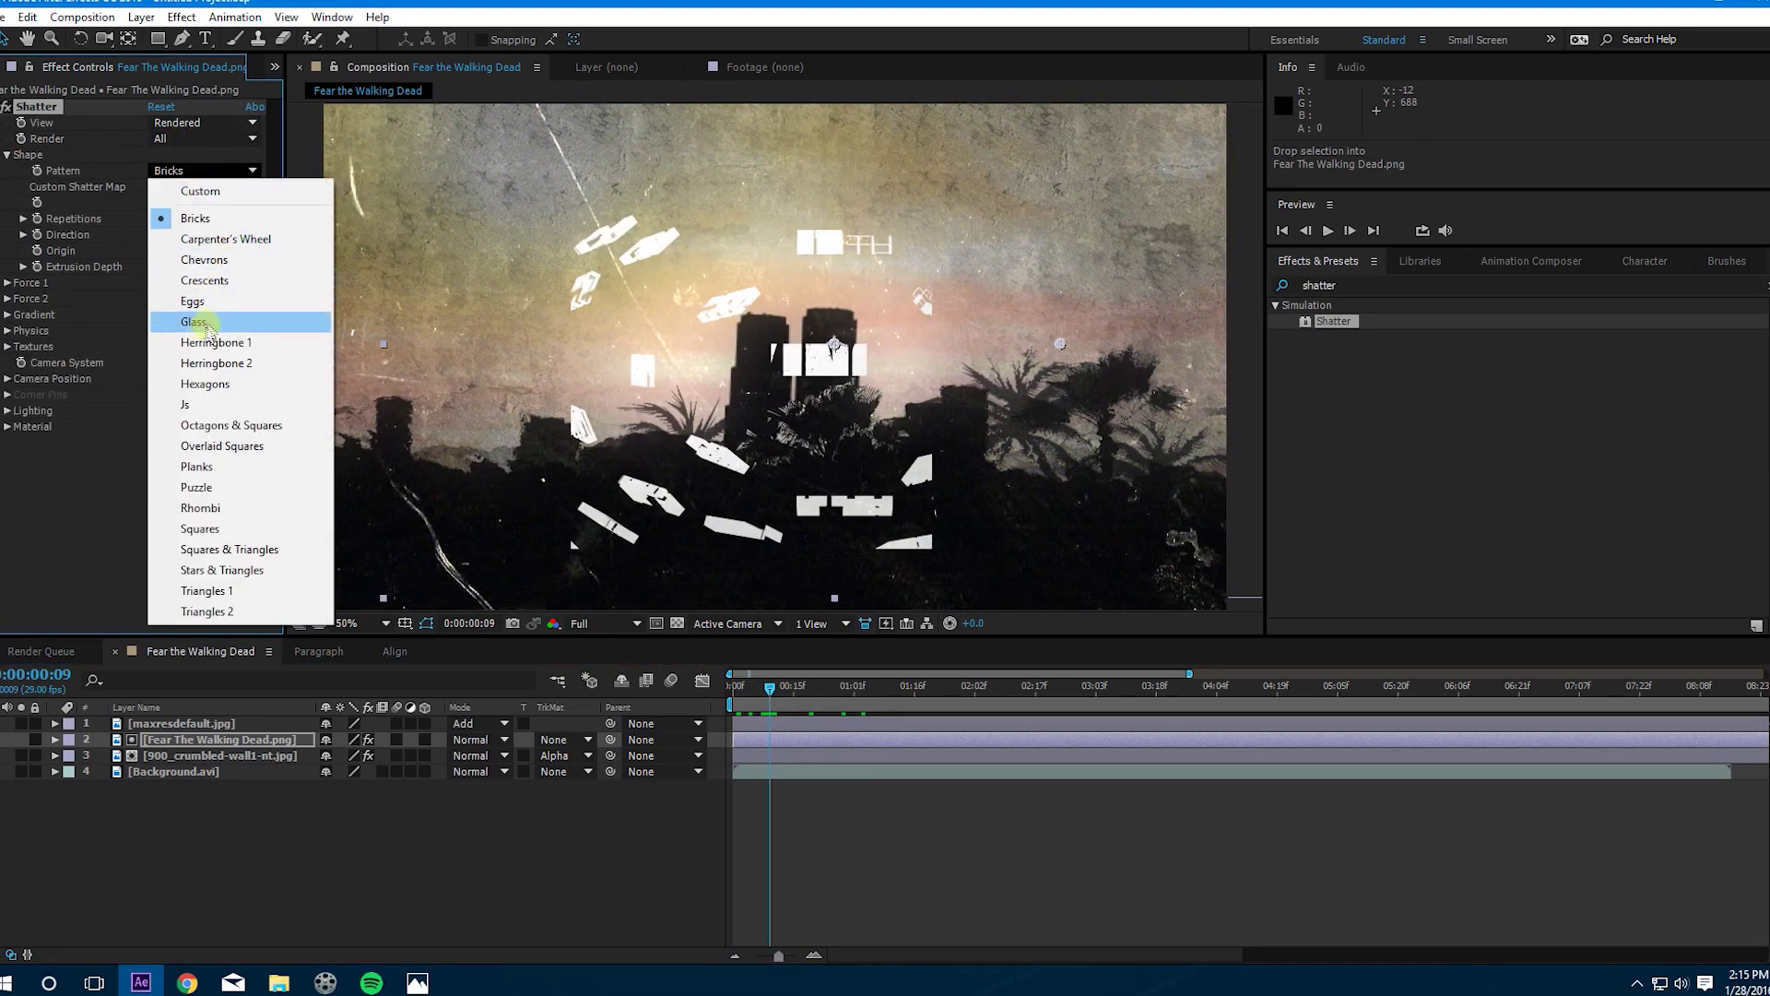
click(209, 323)
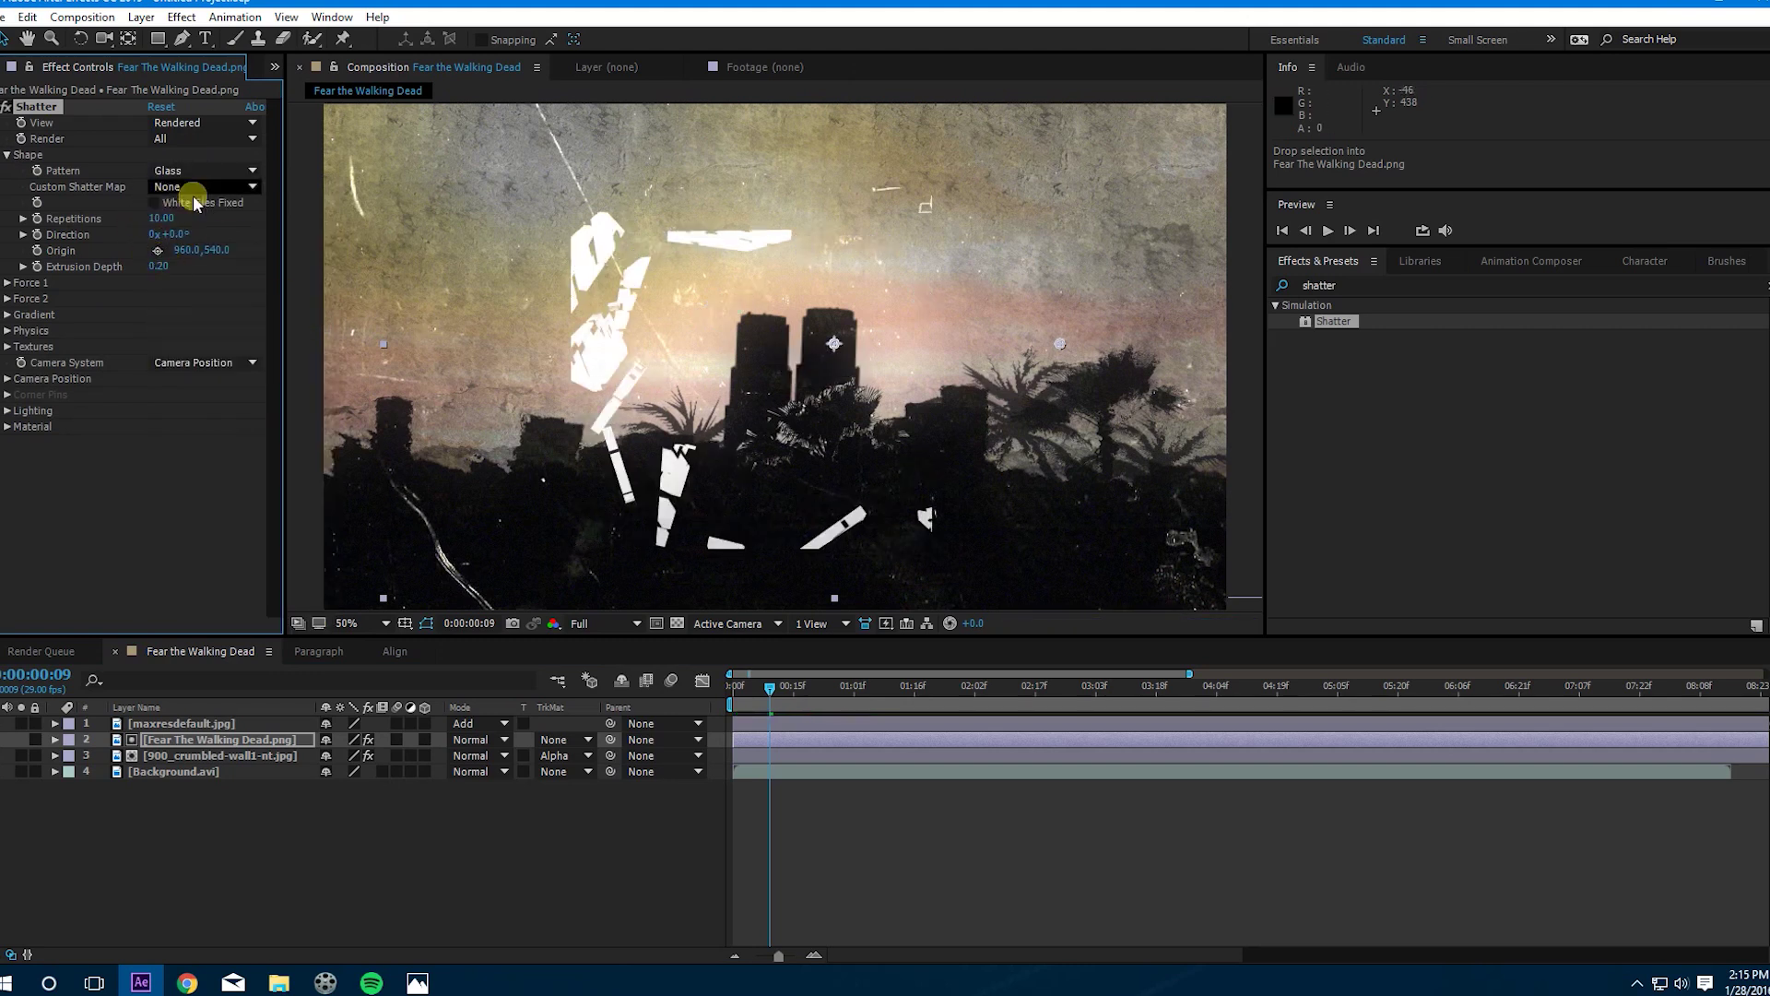
drag(162, 221, 1165, 245)
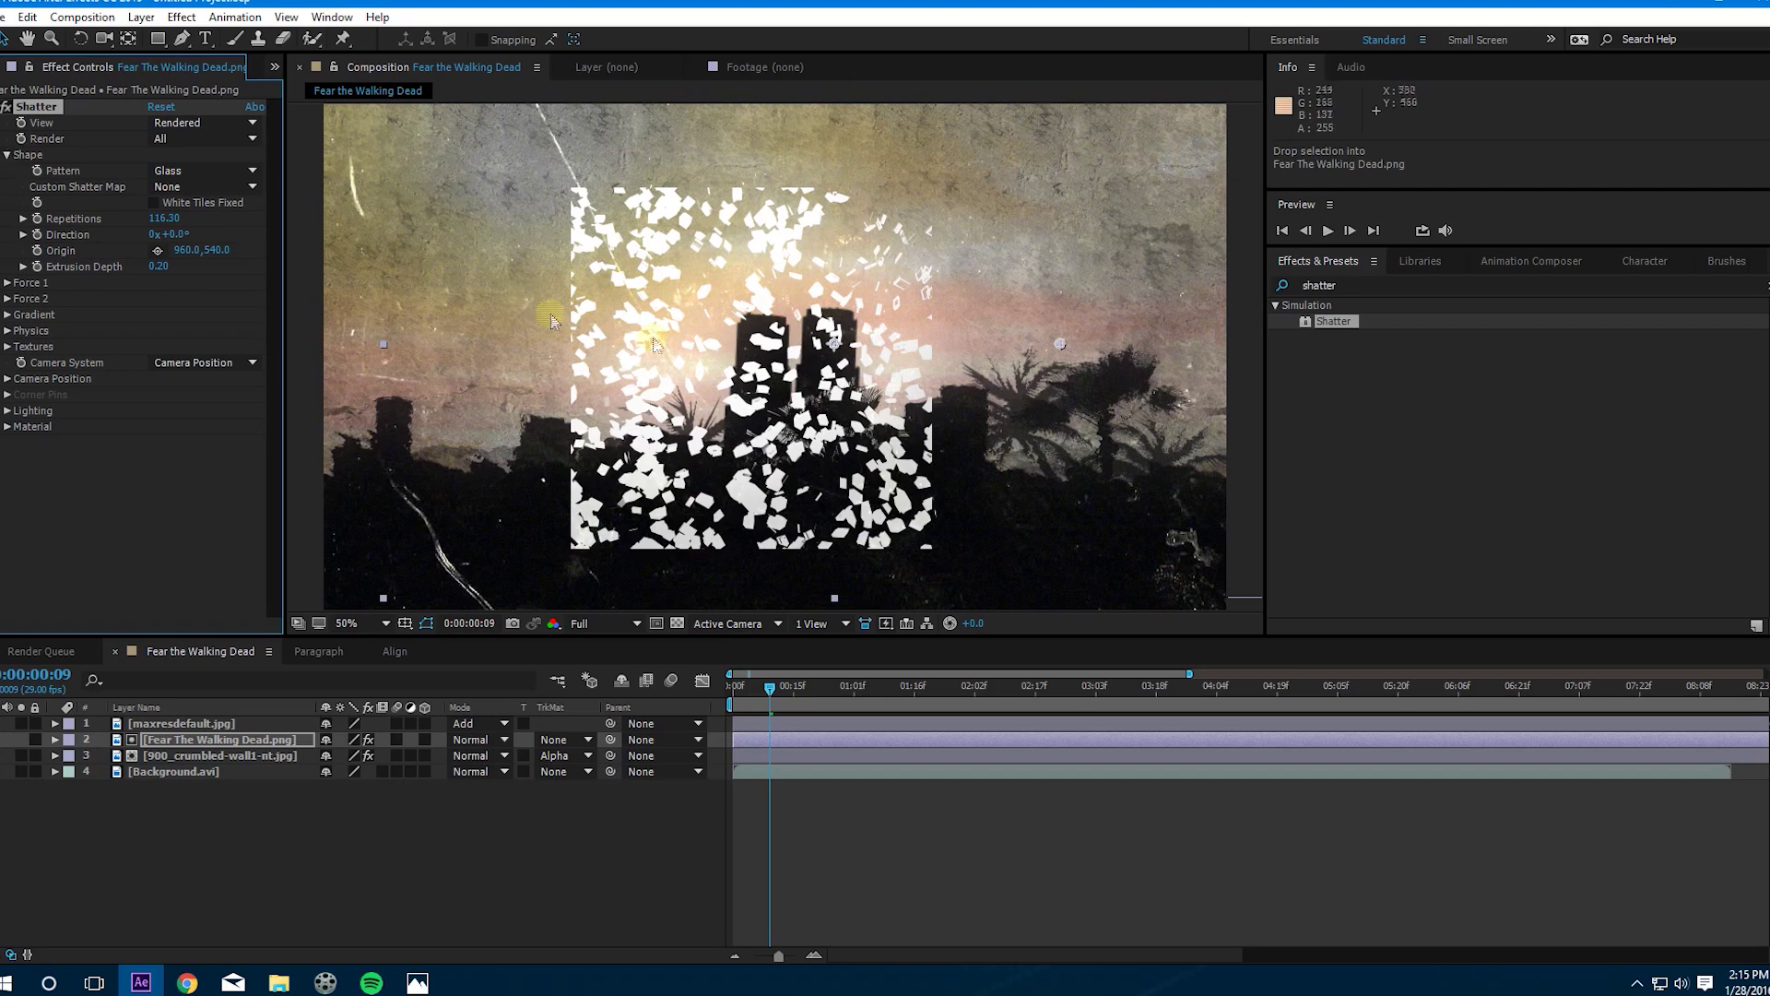
Step: Set Shatter's Force 1 Radius to 0.00 so the title stays whole
click(7, 154)
click(7, 171)
click(159, 187)
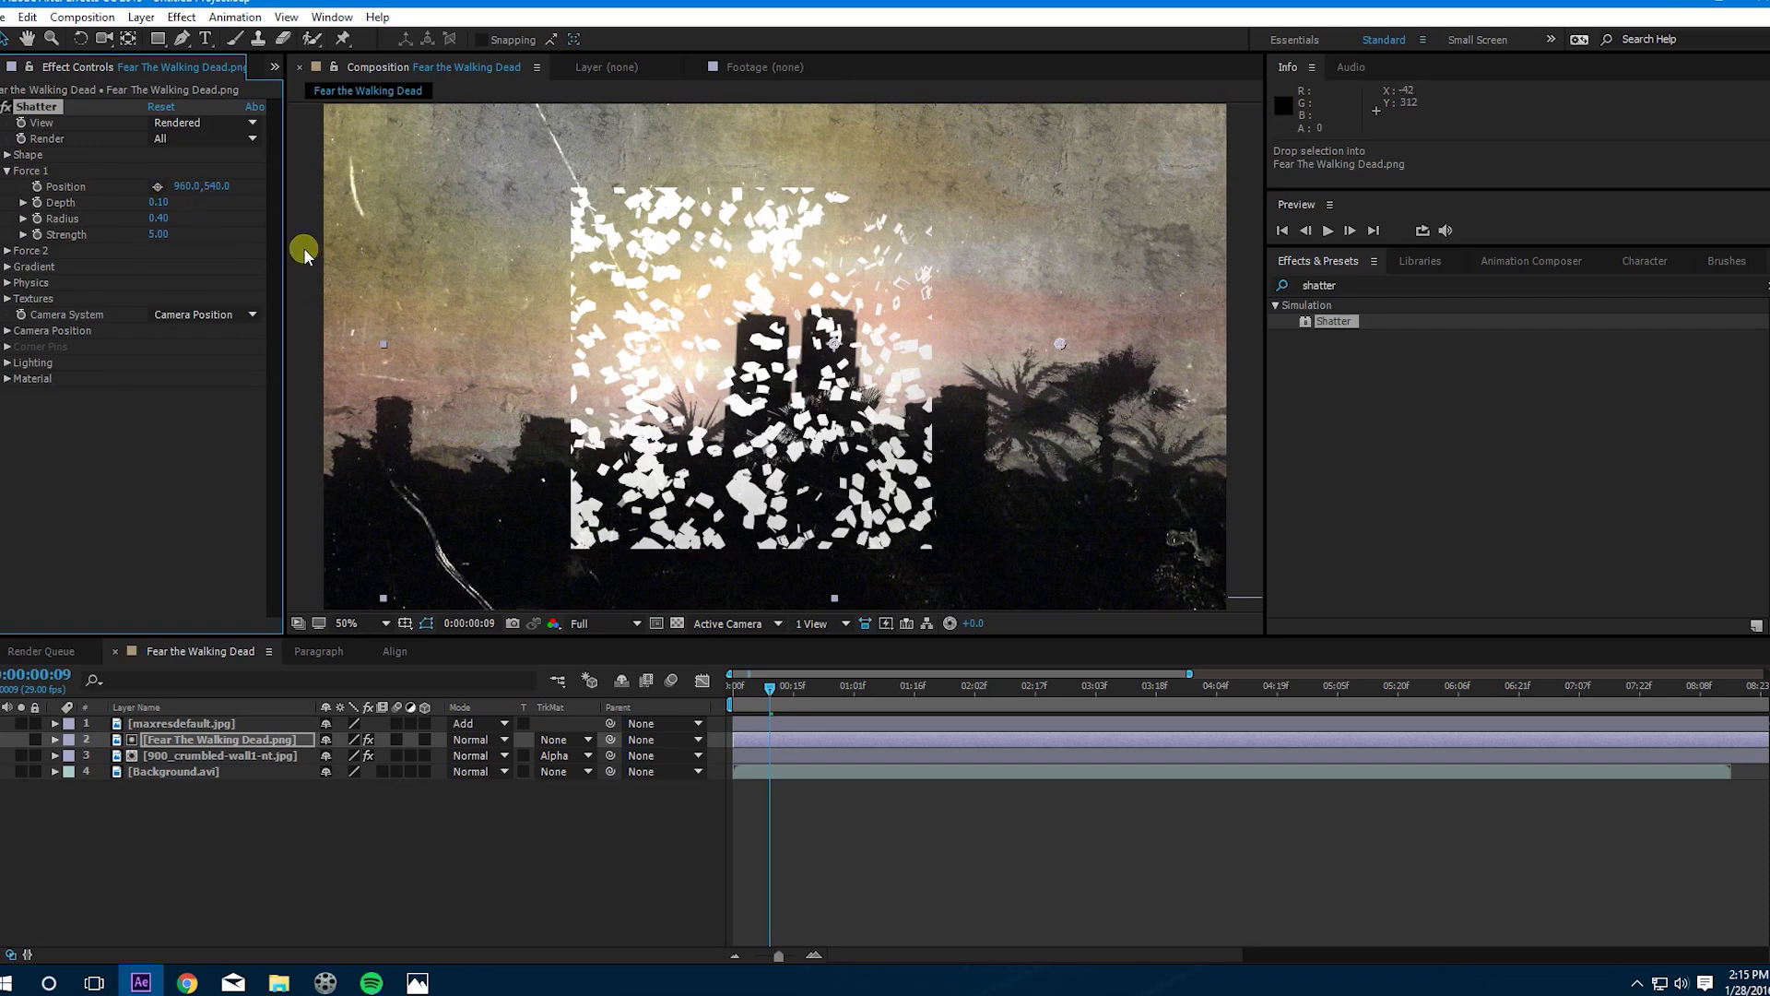
key(period)
key(period)
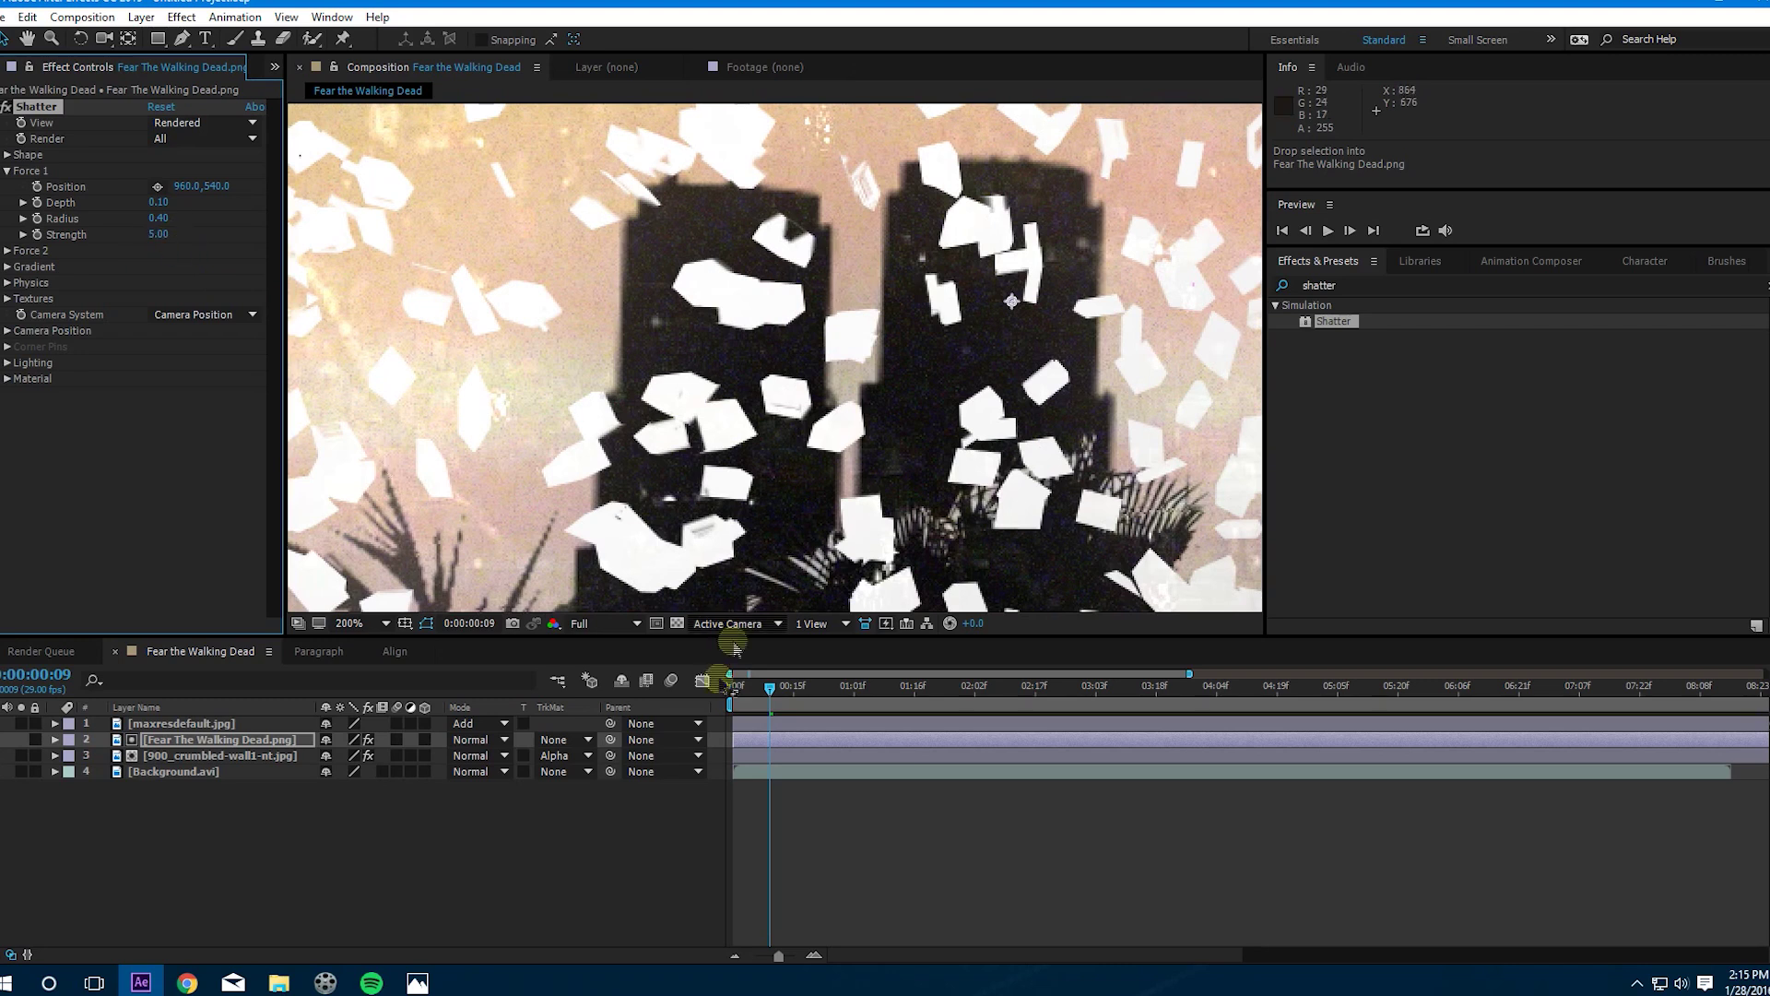
key(comma)
key(comma)
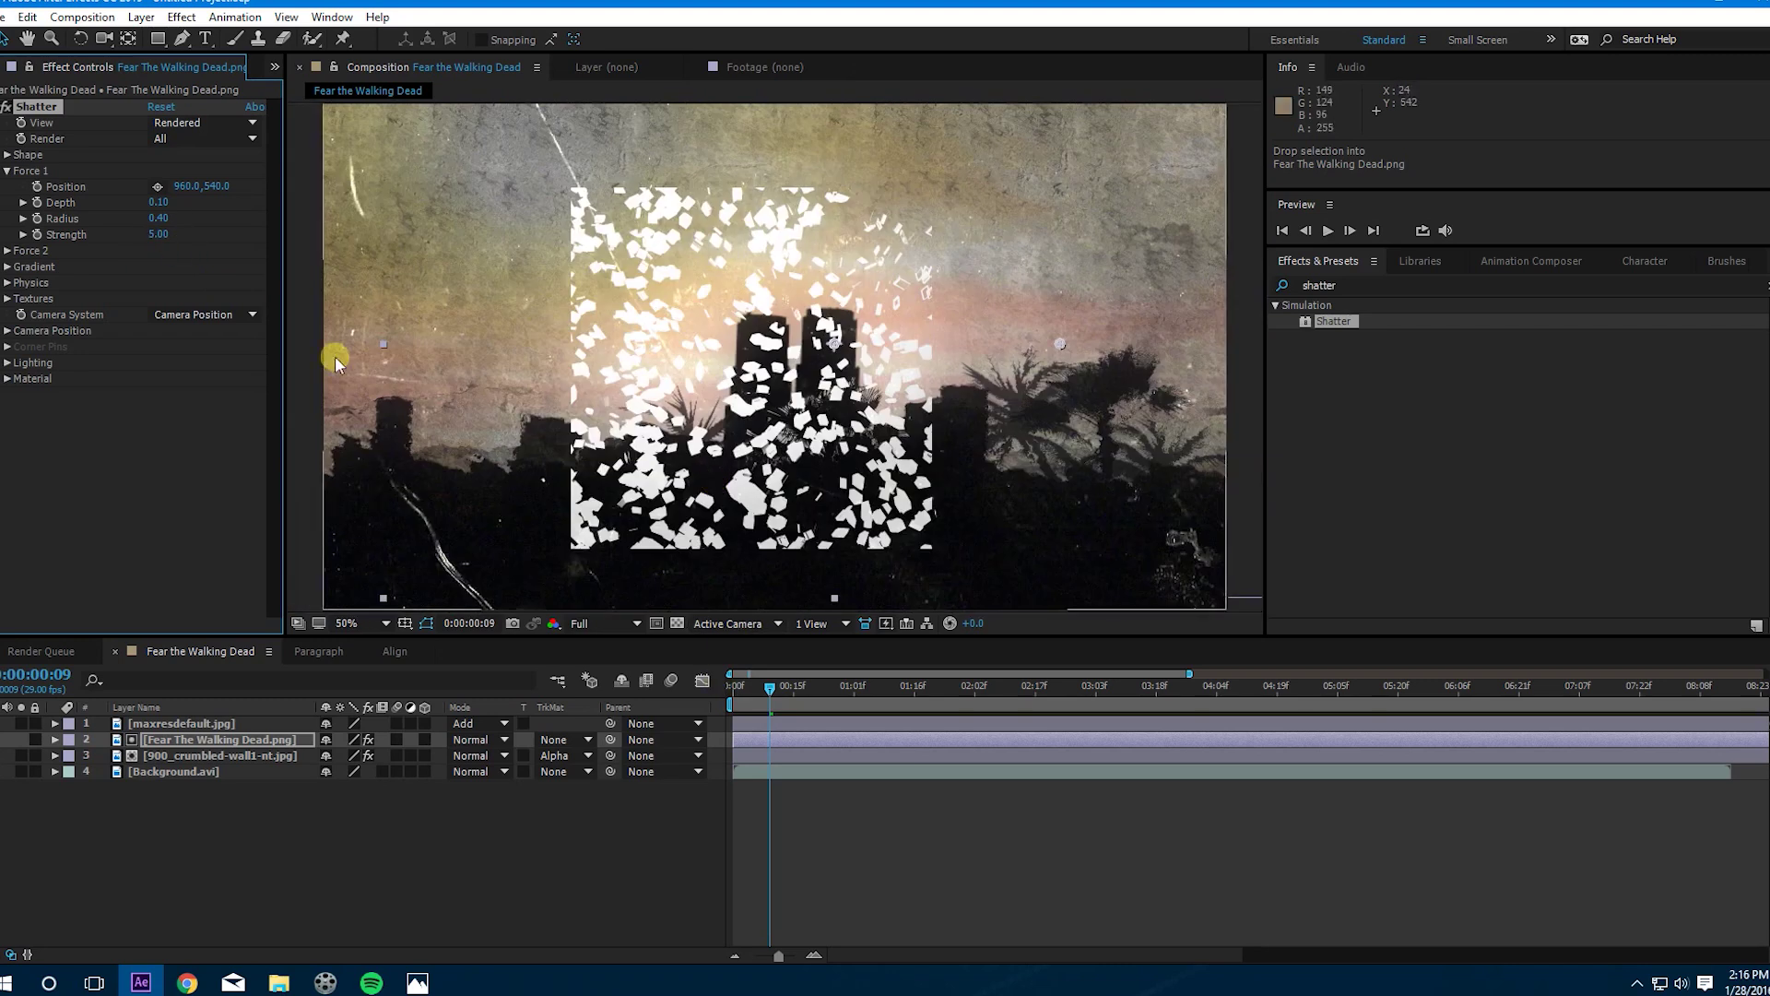
click(162, 221)
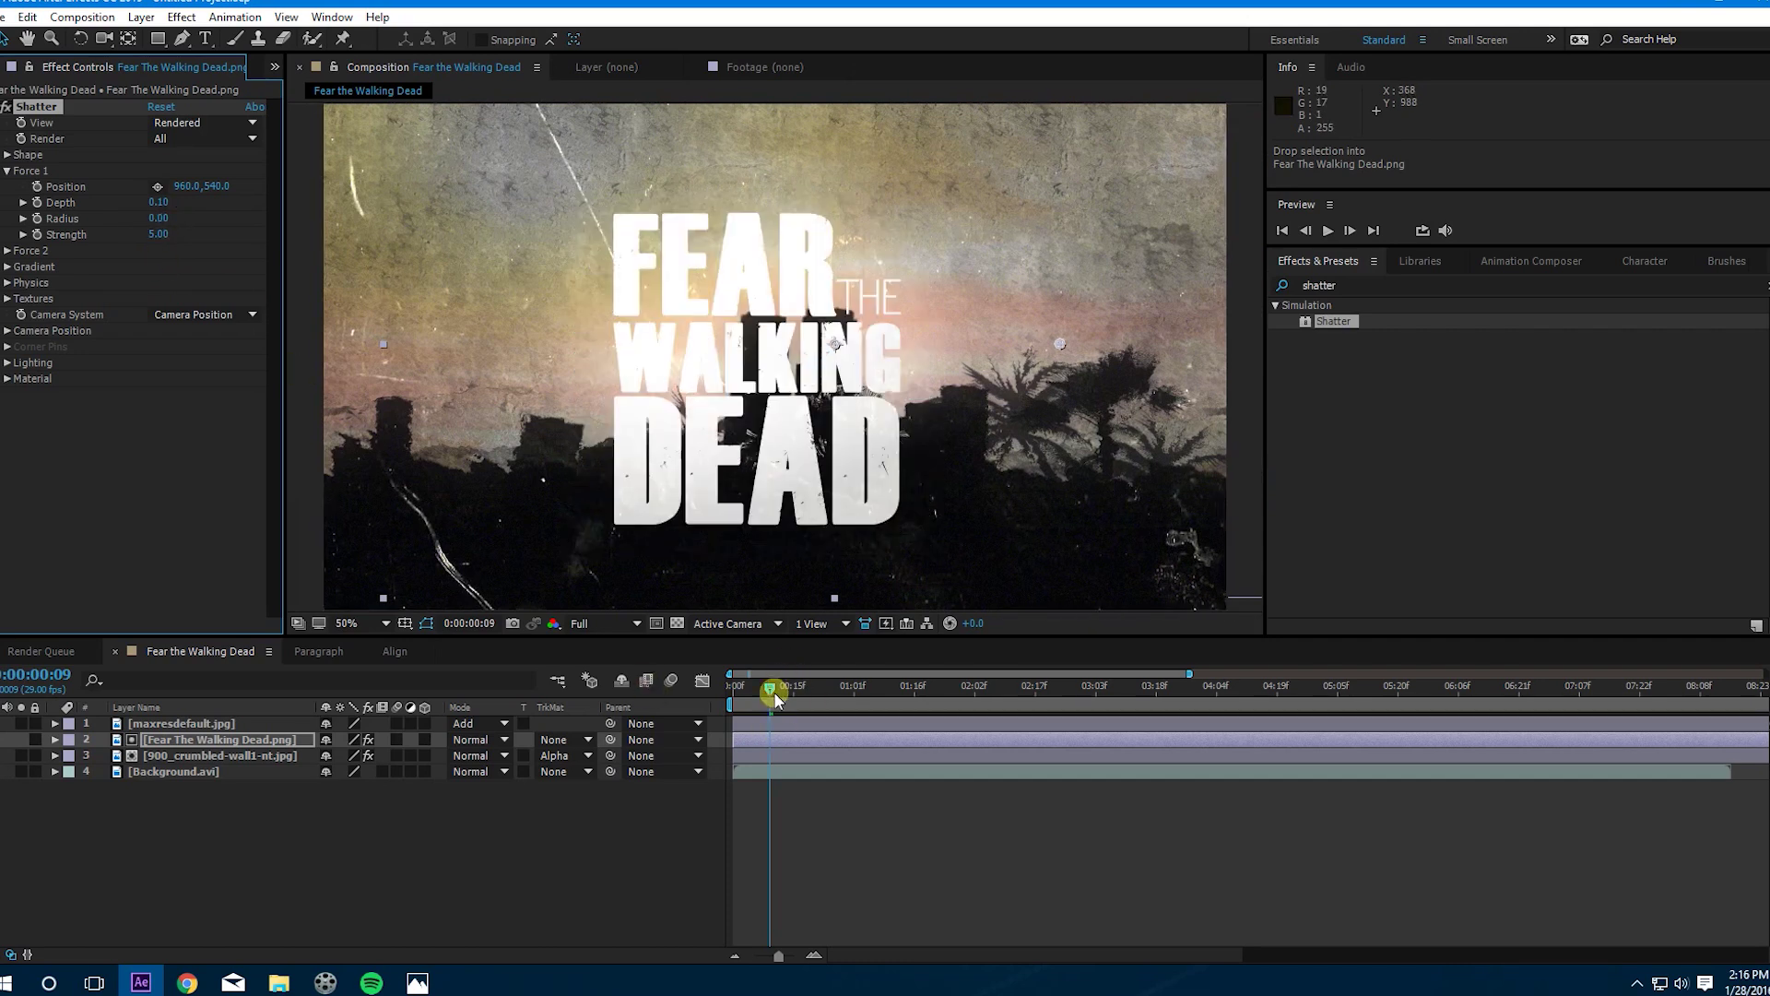
click(54, 755)
drag(725, 684, 798, 690)
click(54, 739)
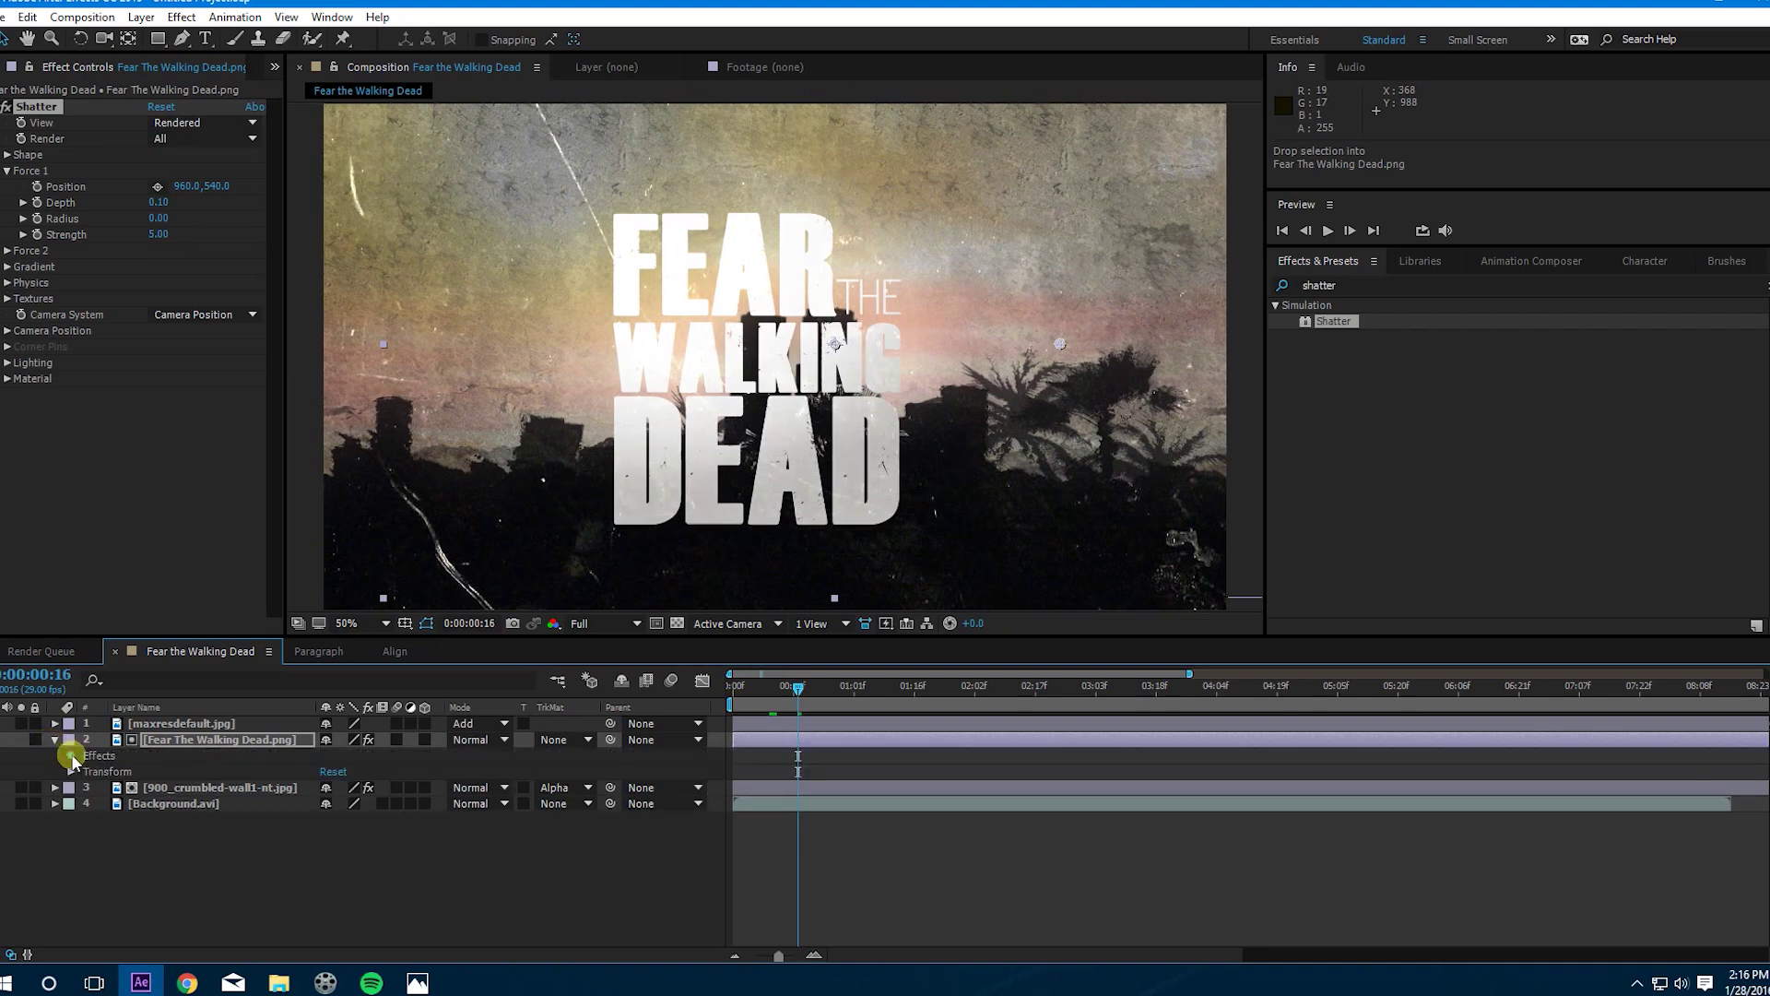
Step: Keyframe Force 1 Strength from 0 up to 0.30 at 0:00:01:25
click(72, 755)
click(86, 772)
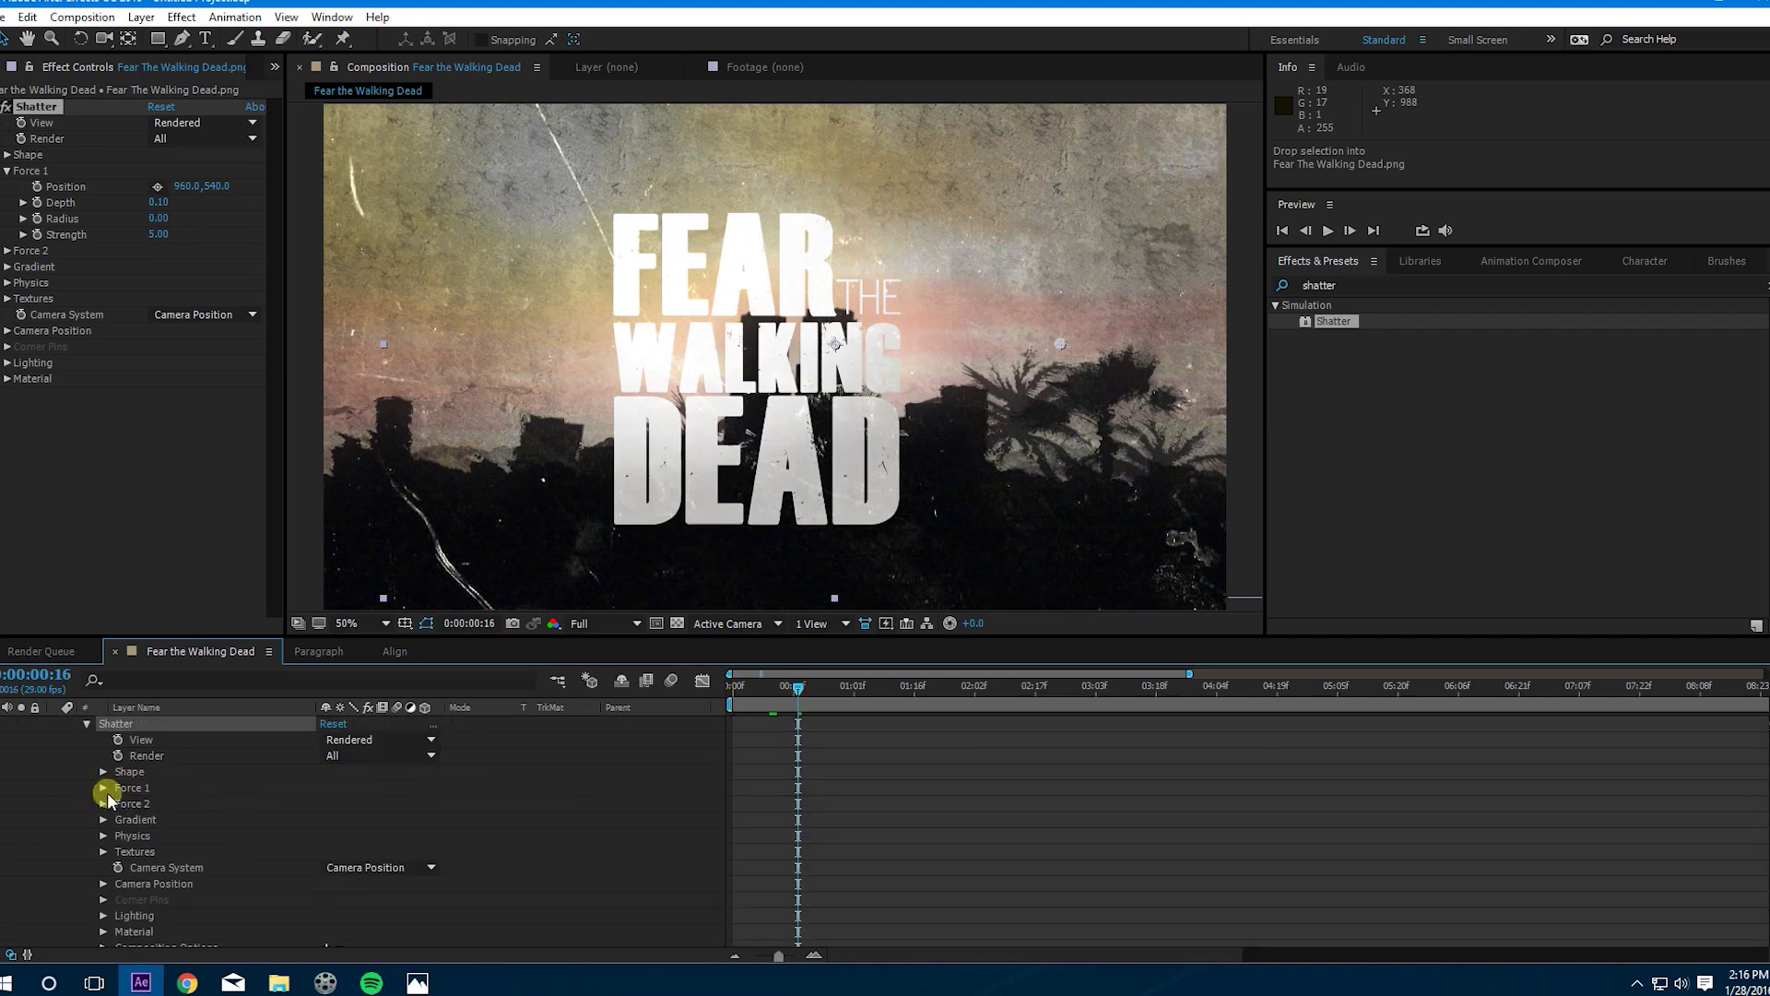
click(103, 788)
drag(744, 686, 925, 715)
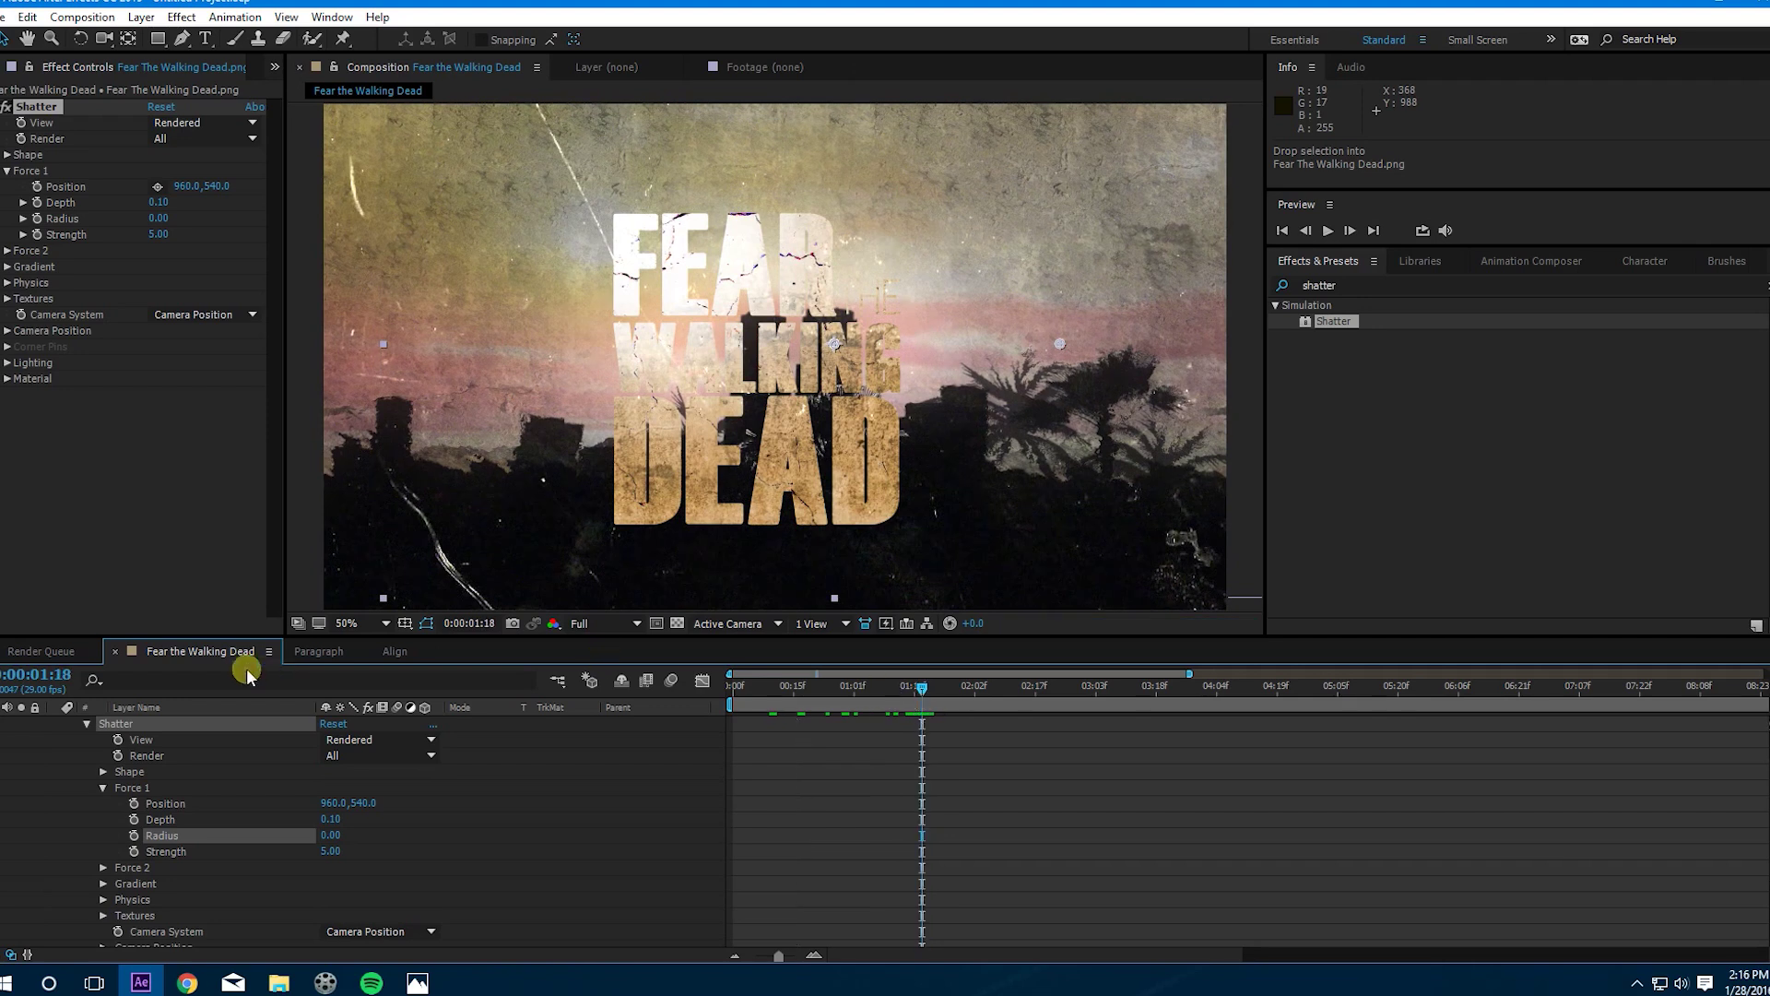
click(133, 851)
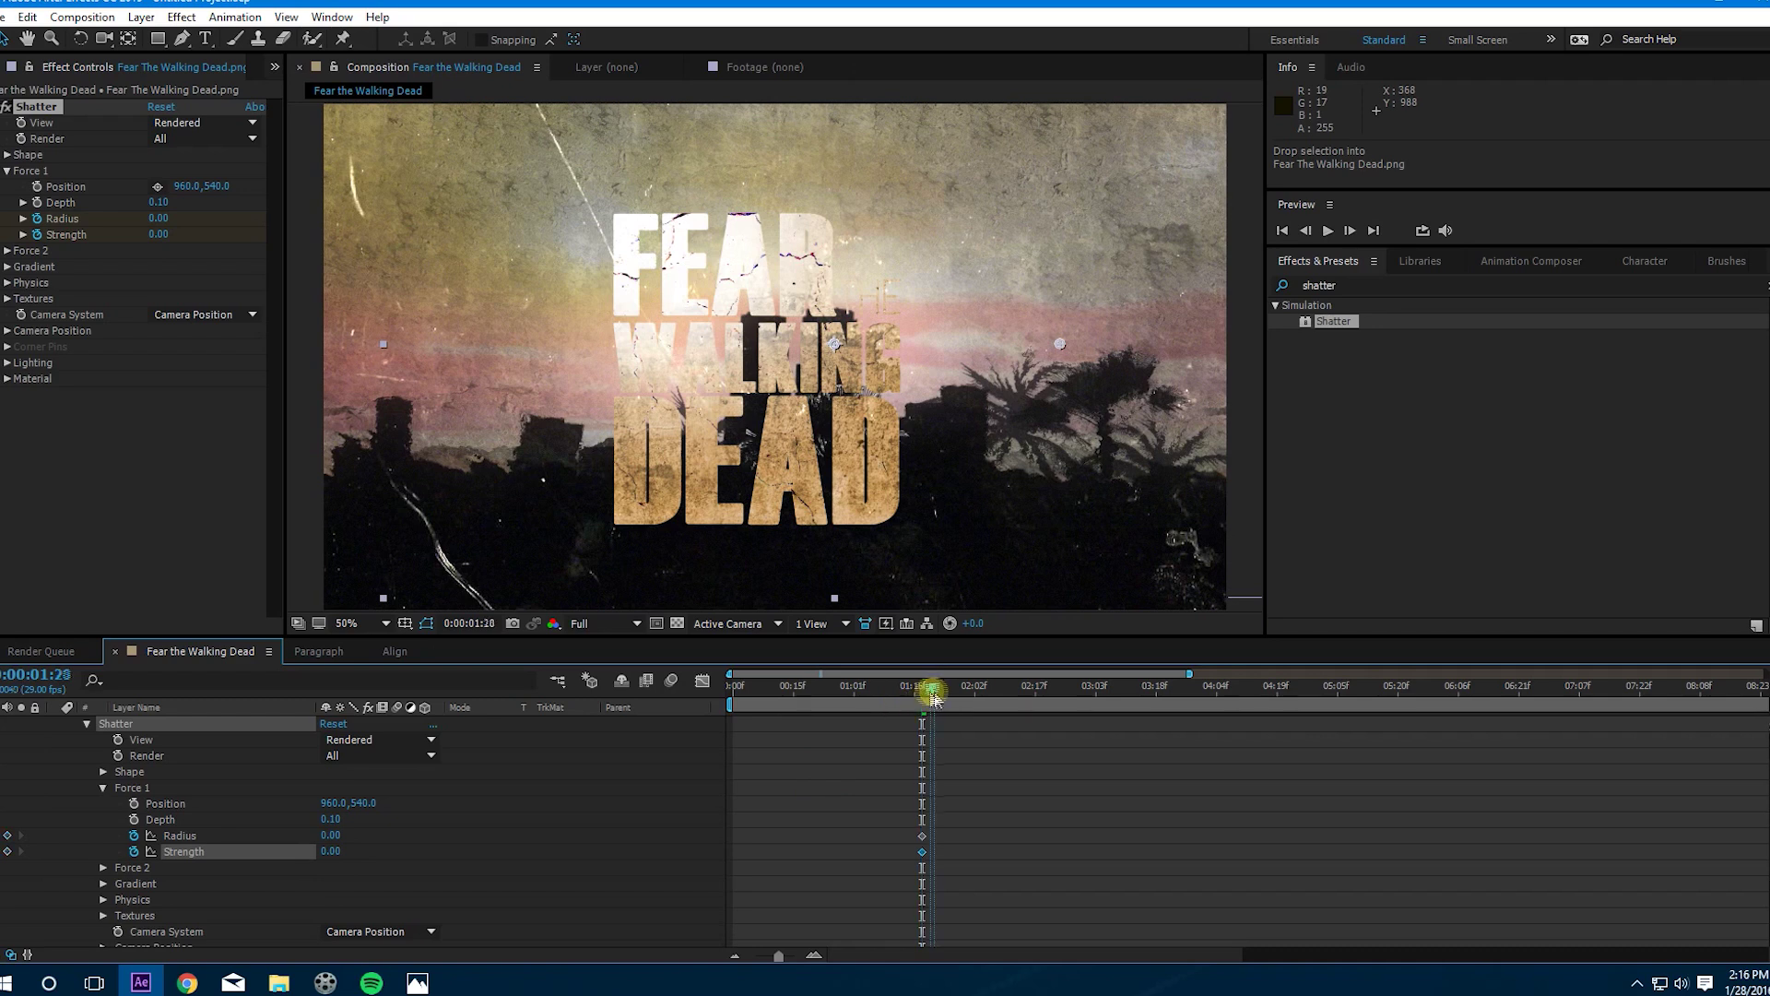
drag(933, 697, 951, 697)
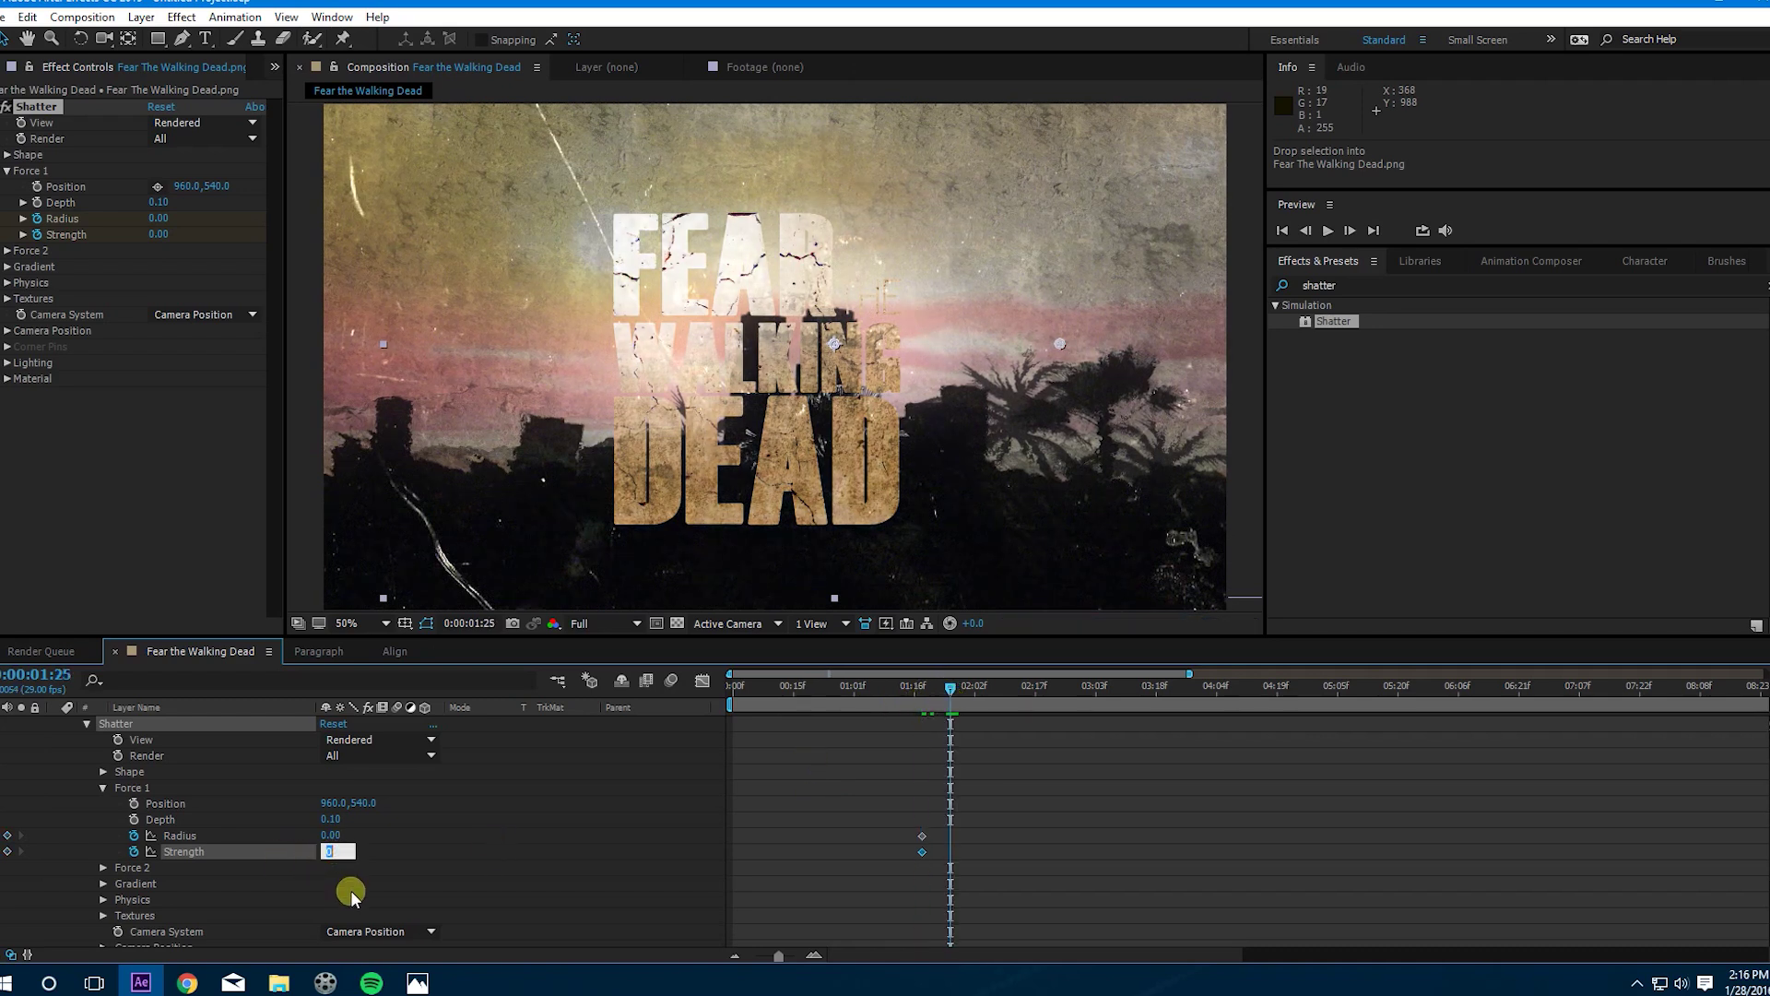
text(.3)
click(350, 890)
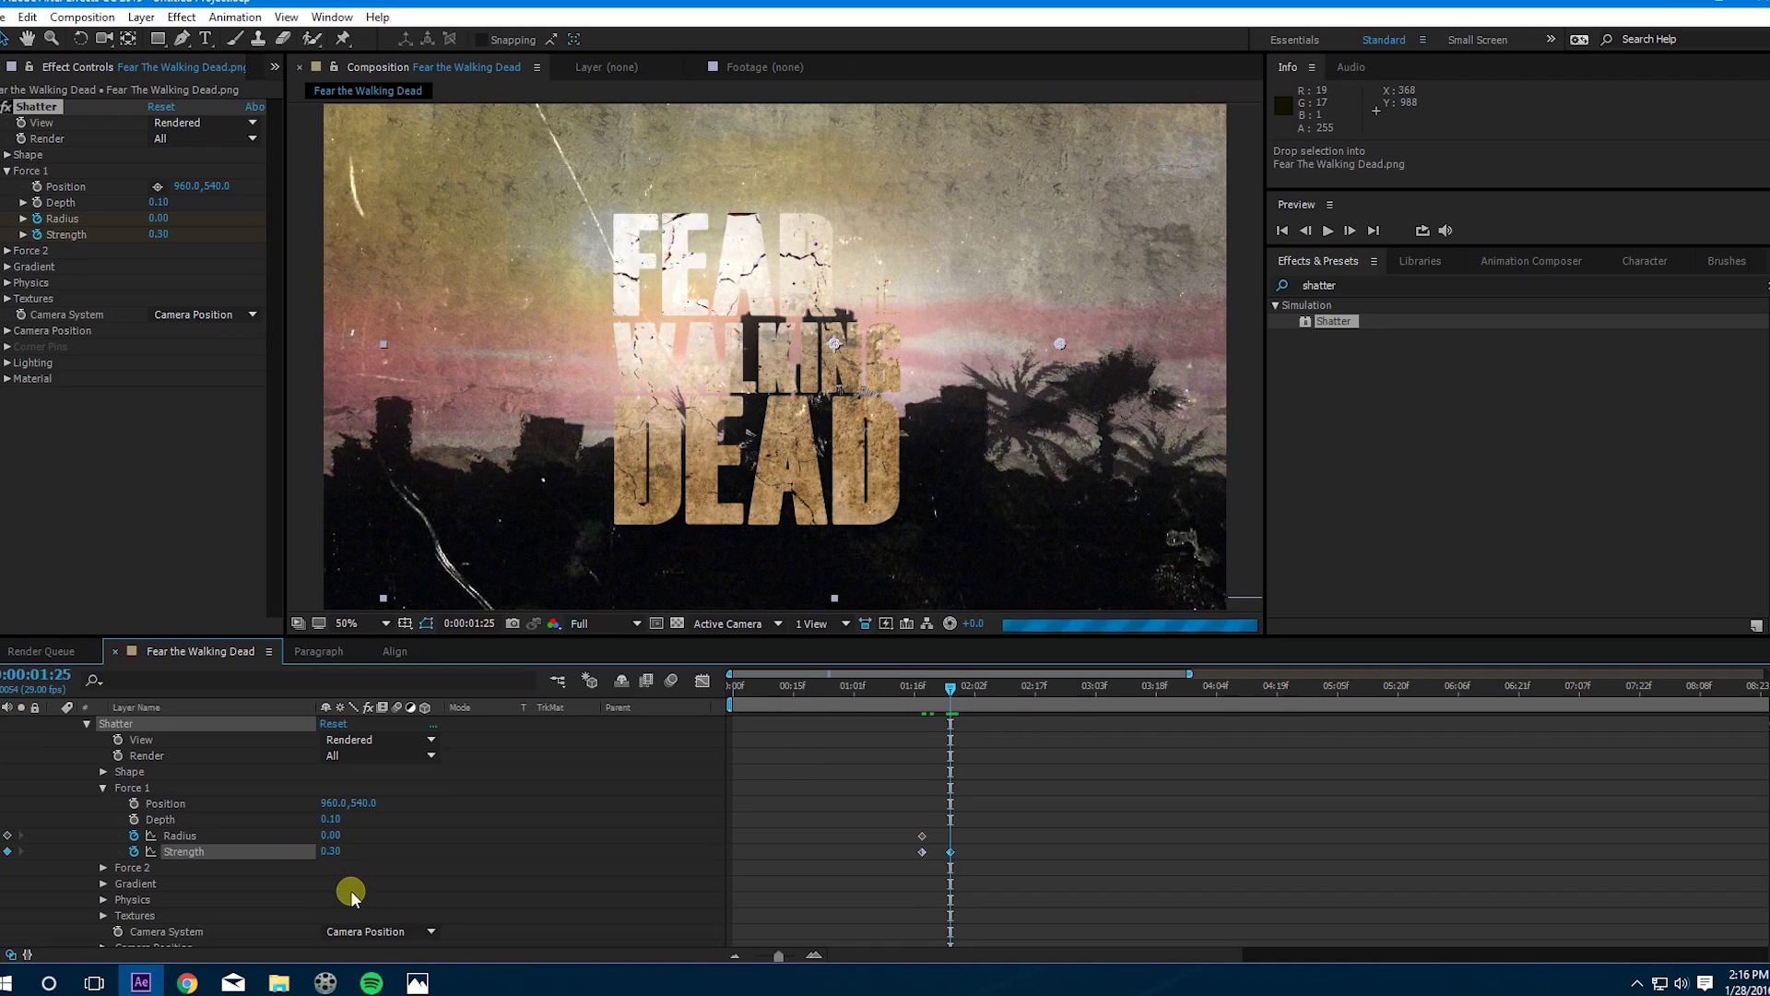
Step: Raise Force 1 Radius to 0.50 at 0:00:01:25 so the title cracks
click(228, 846)
click(332, 834)
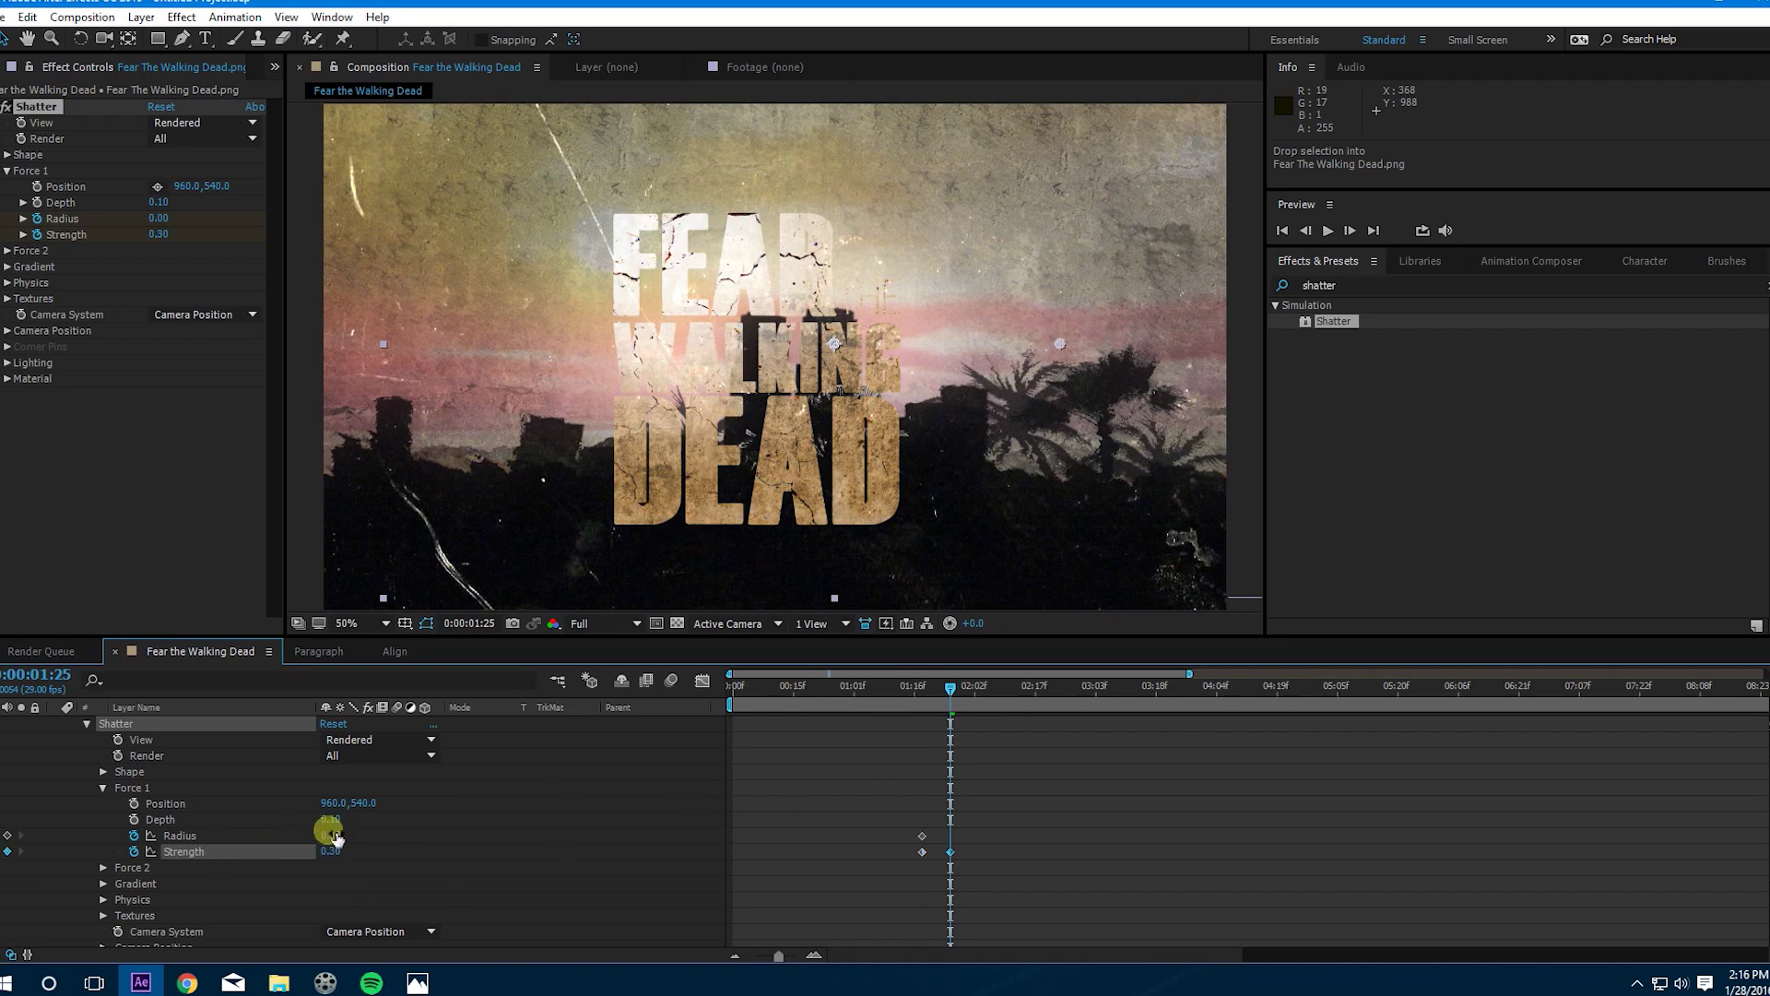
mouse_move(332, 836)
mouse_down()
mouse_move(408, 834)
mouse_move(358, 834)
mouse_up()
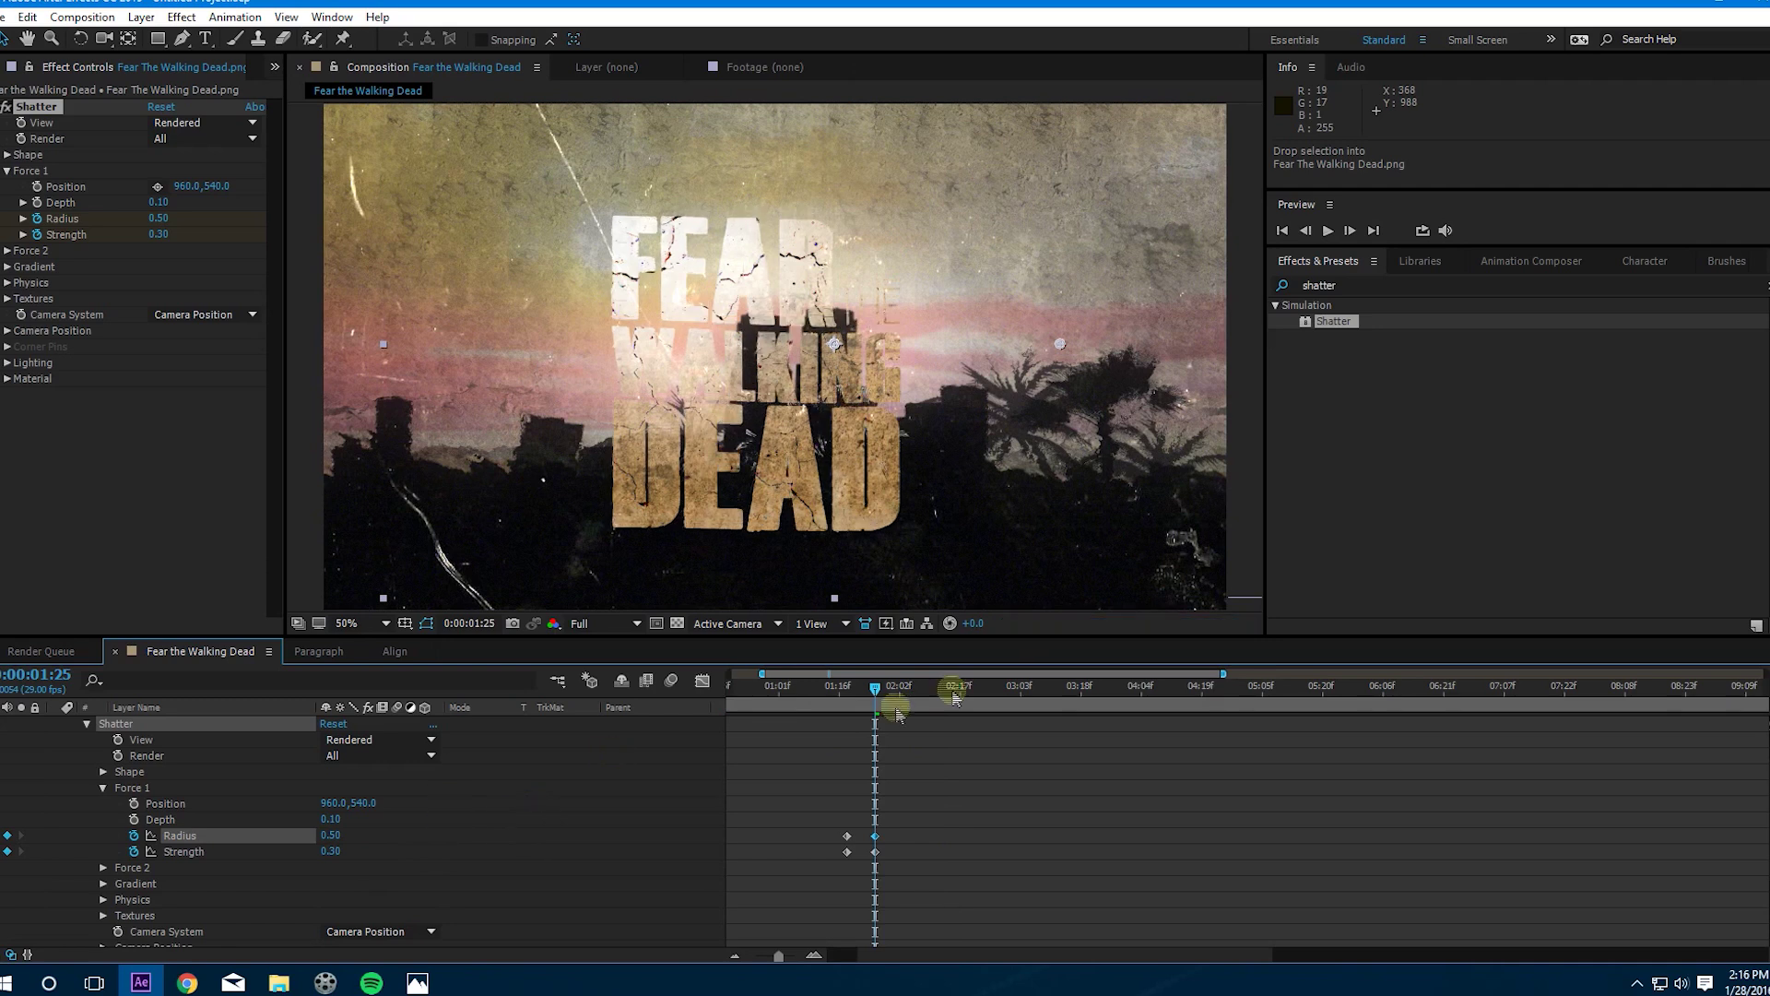
key(ctrl+m)
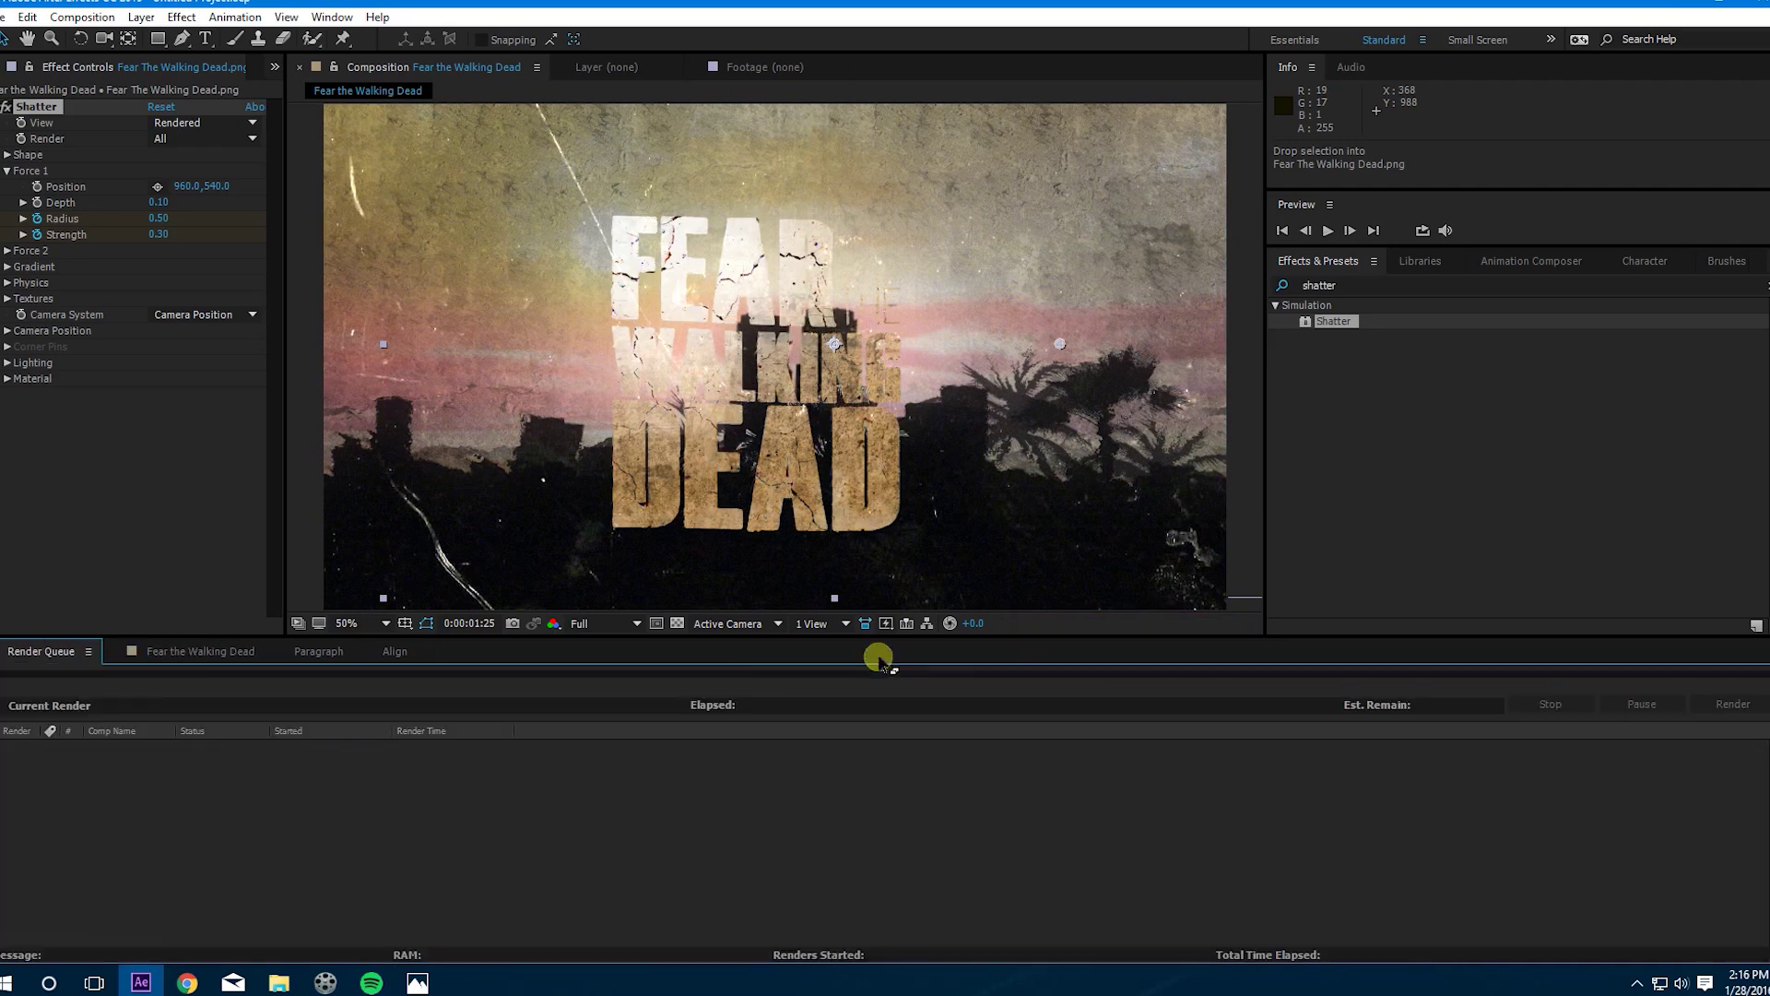
click(228, 656)
mouse_move(820, 690)
mouse_down()
mouse_move(800, 688)
mouse_move(838, 701)
mouse_up()
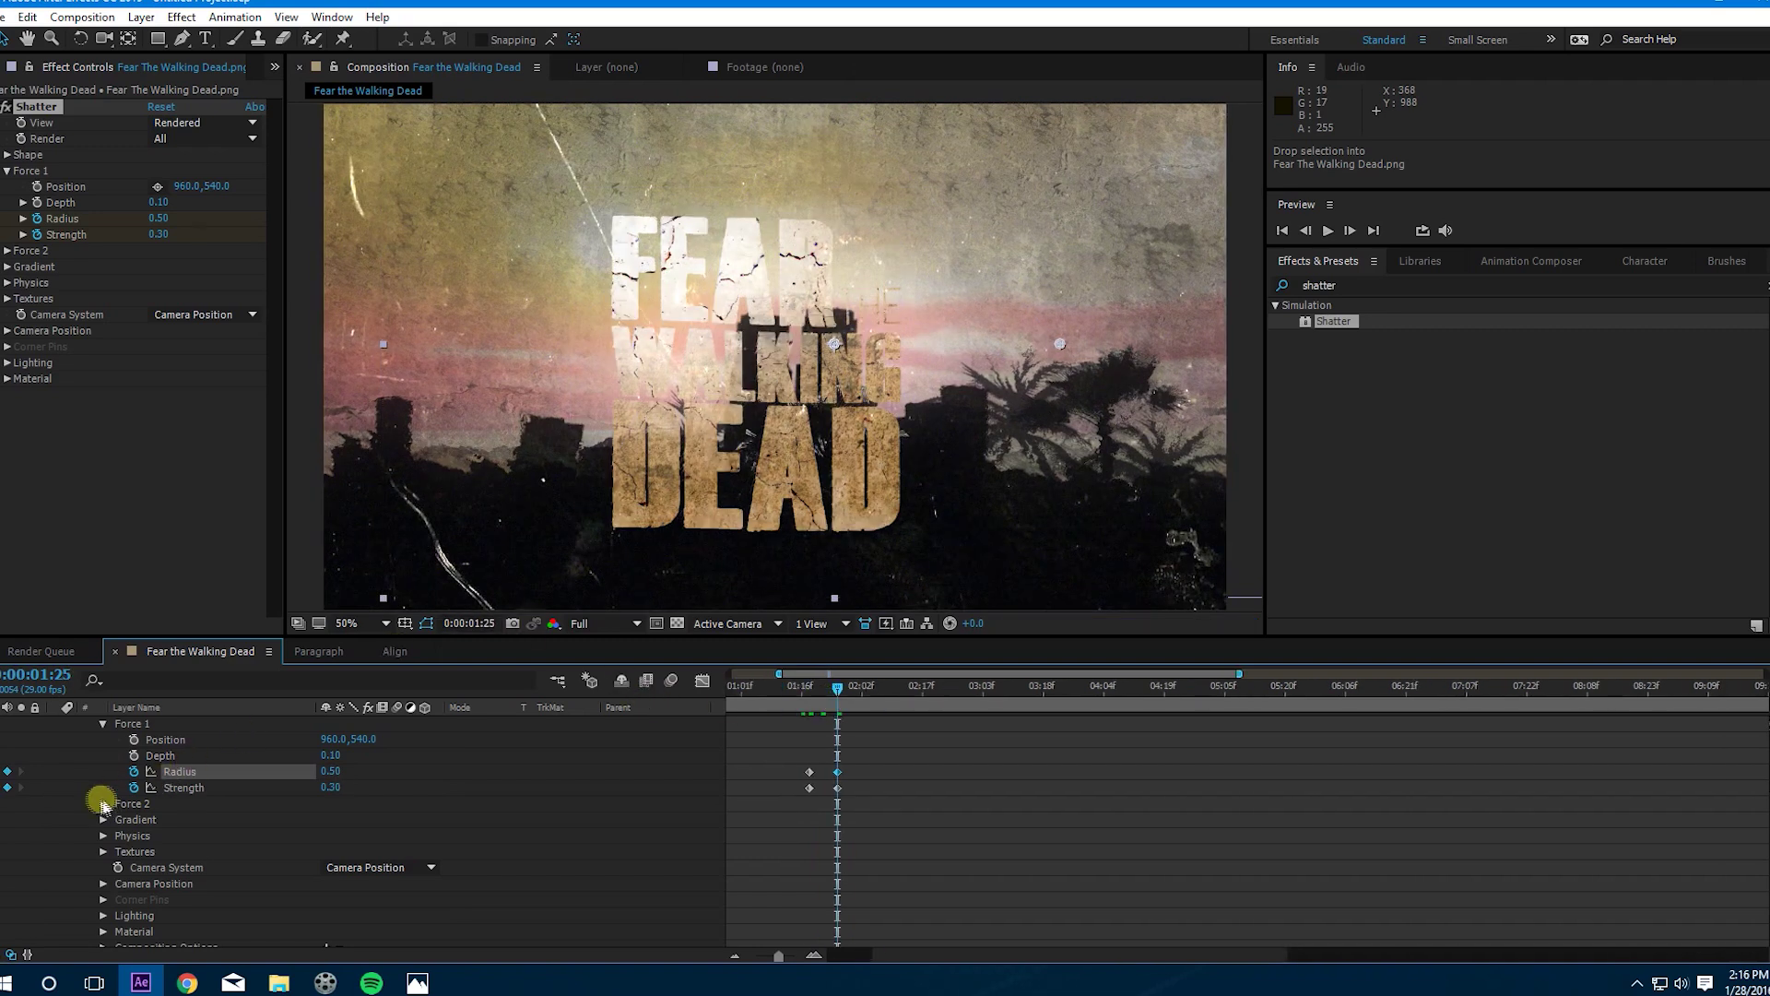
Step: Set Shatter Physics to Tumble Axis None, Viscosity 0 and Gravity 0
click(103, 724)
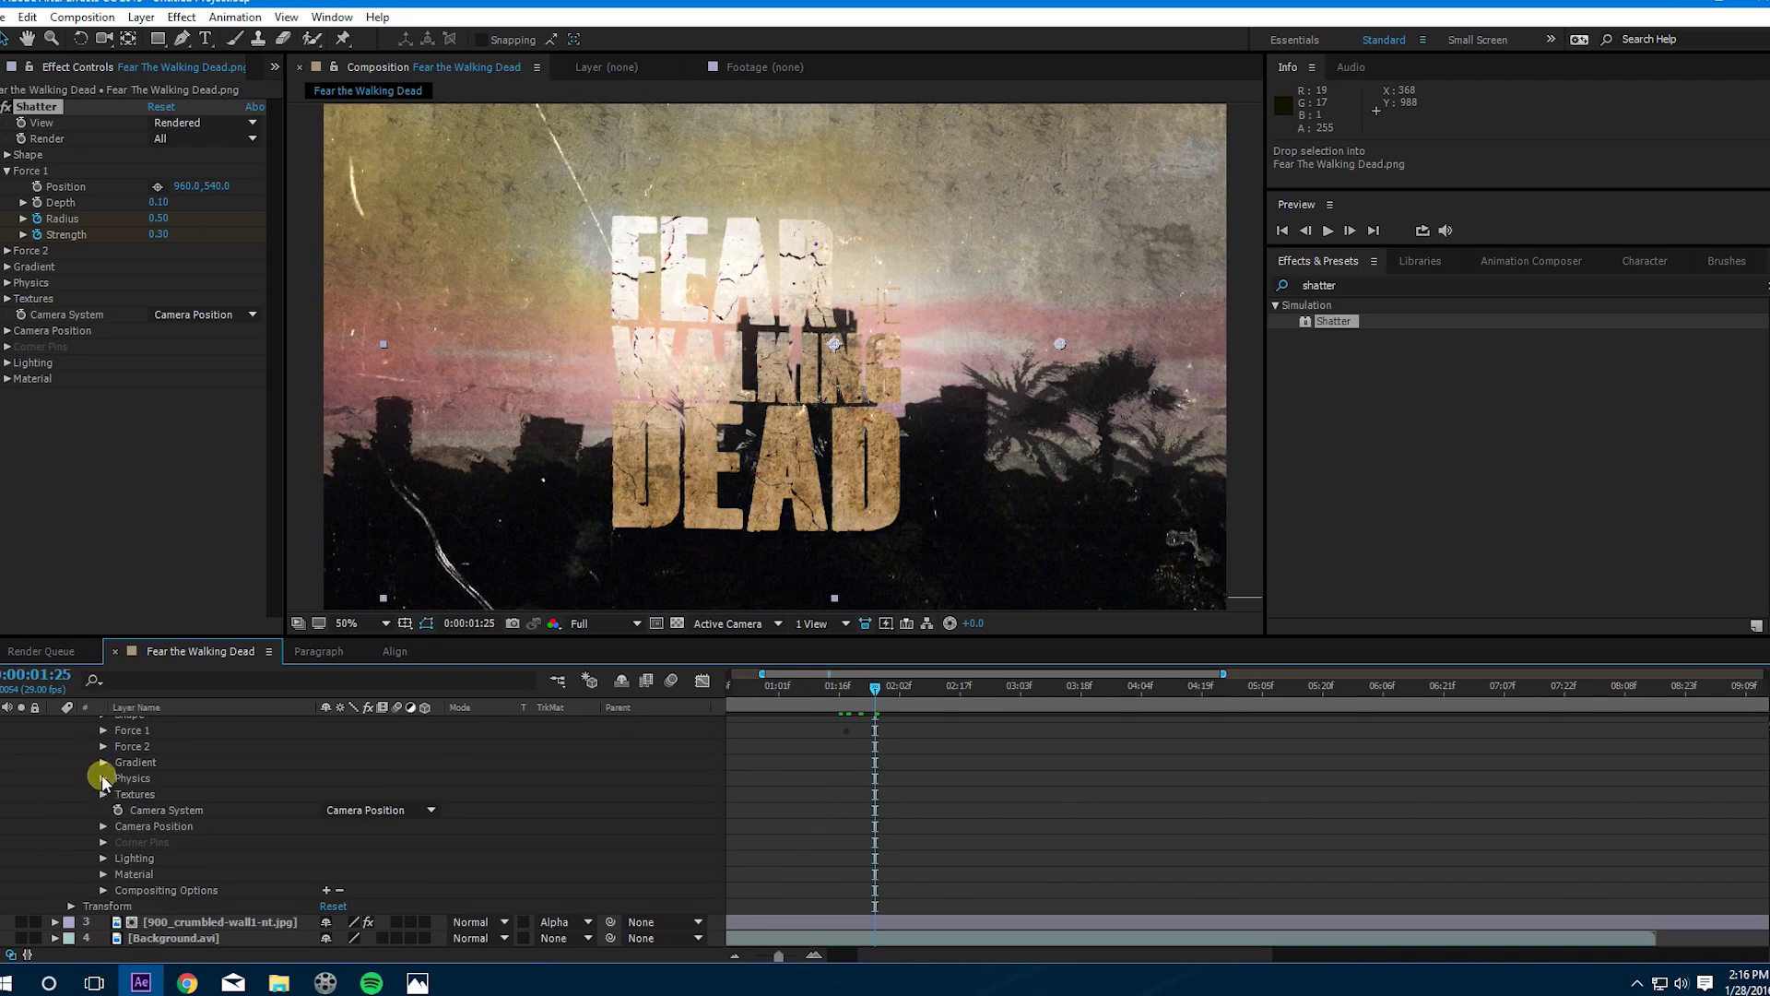
click(103, 779)
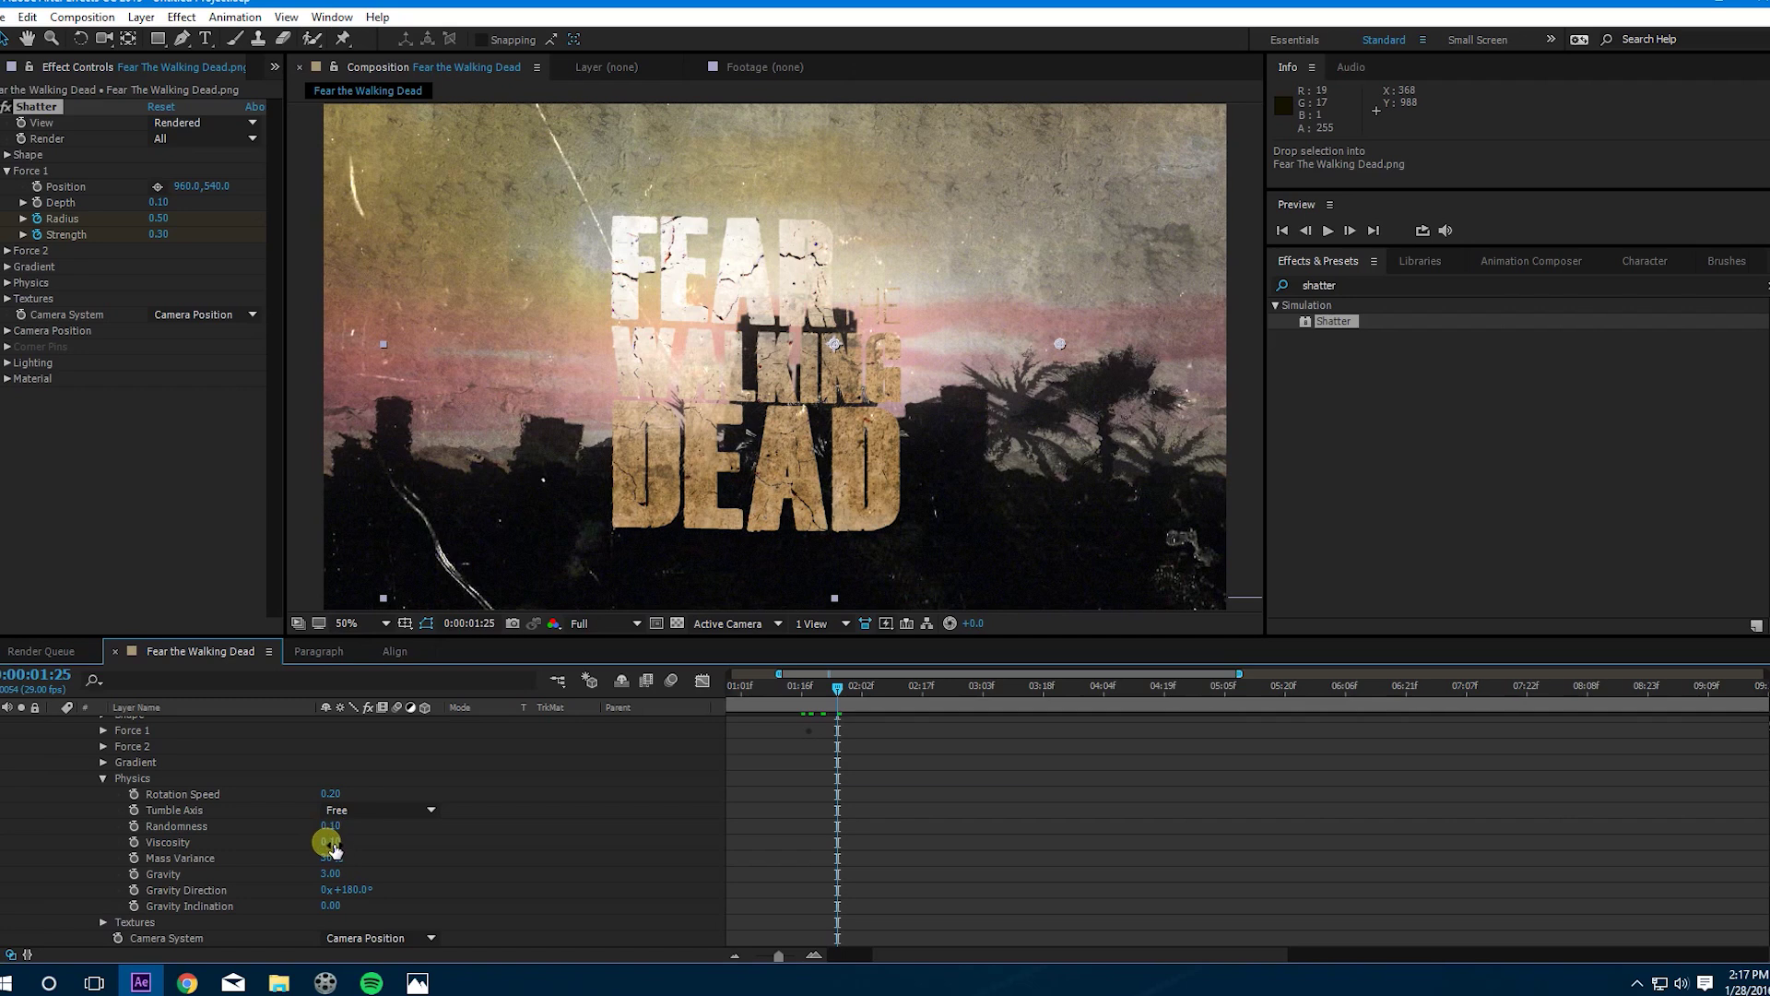
click(350, 810)
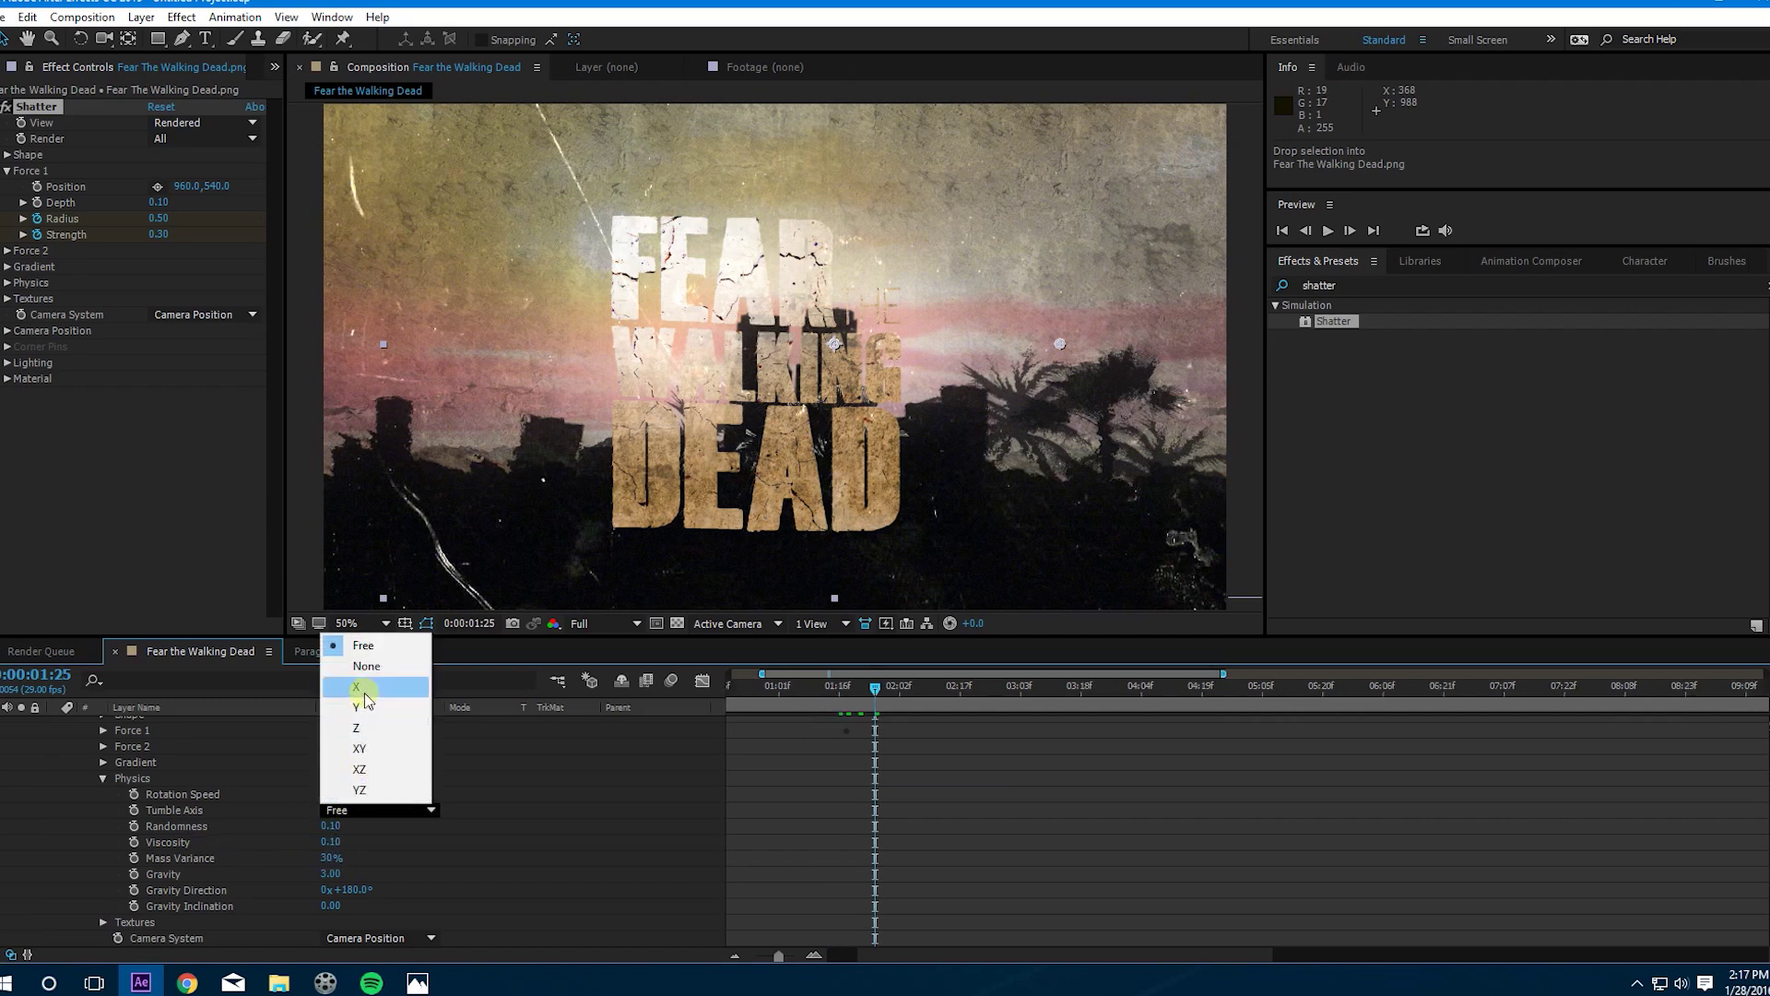
click(367, 667)
click(331, 842)
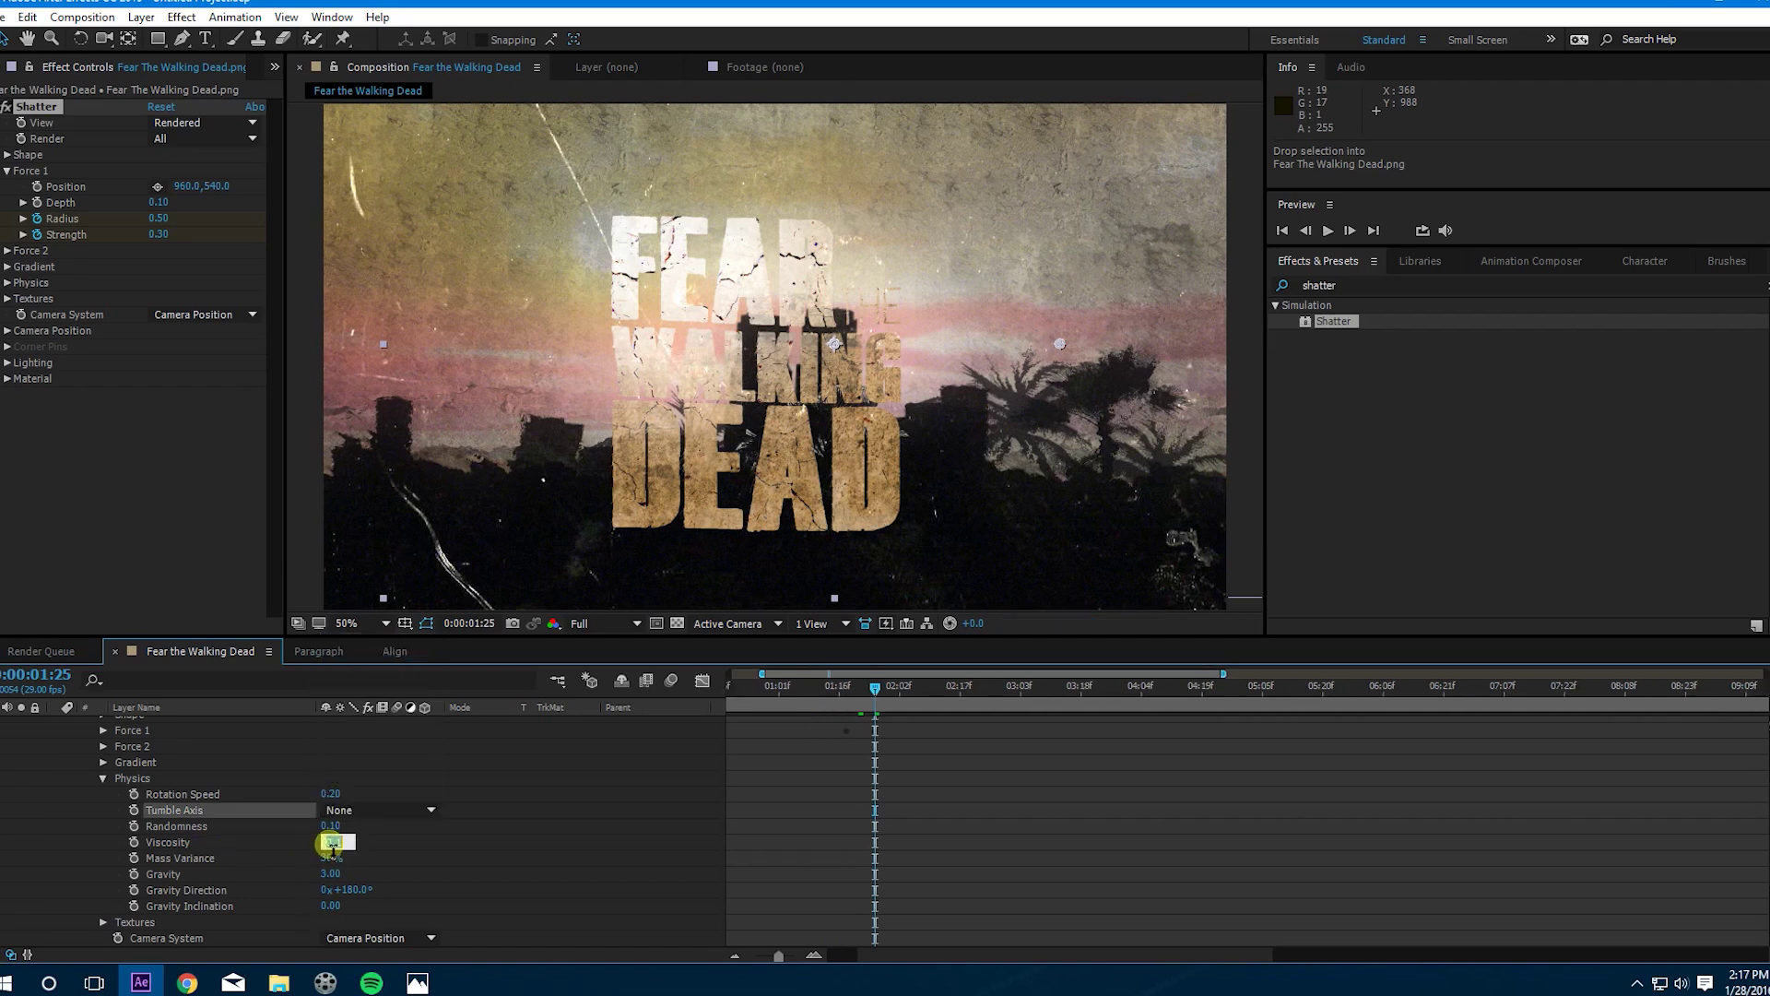
text(0)
key(Return)
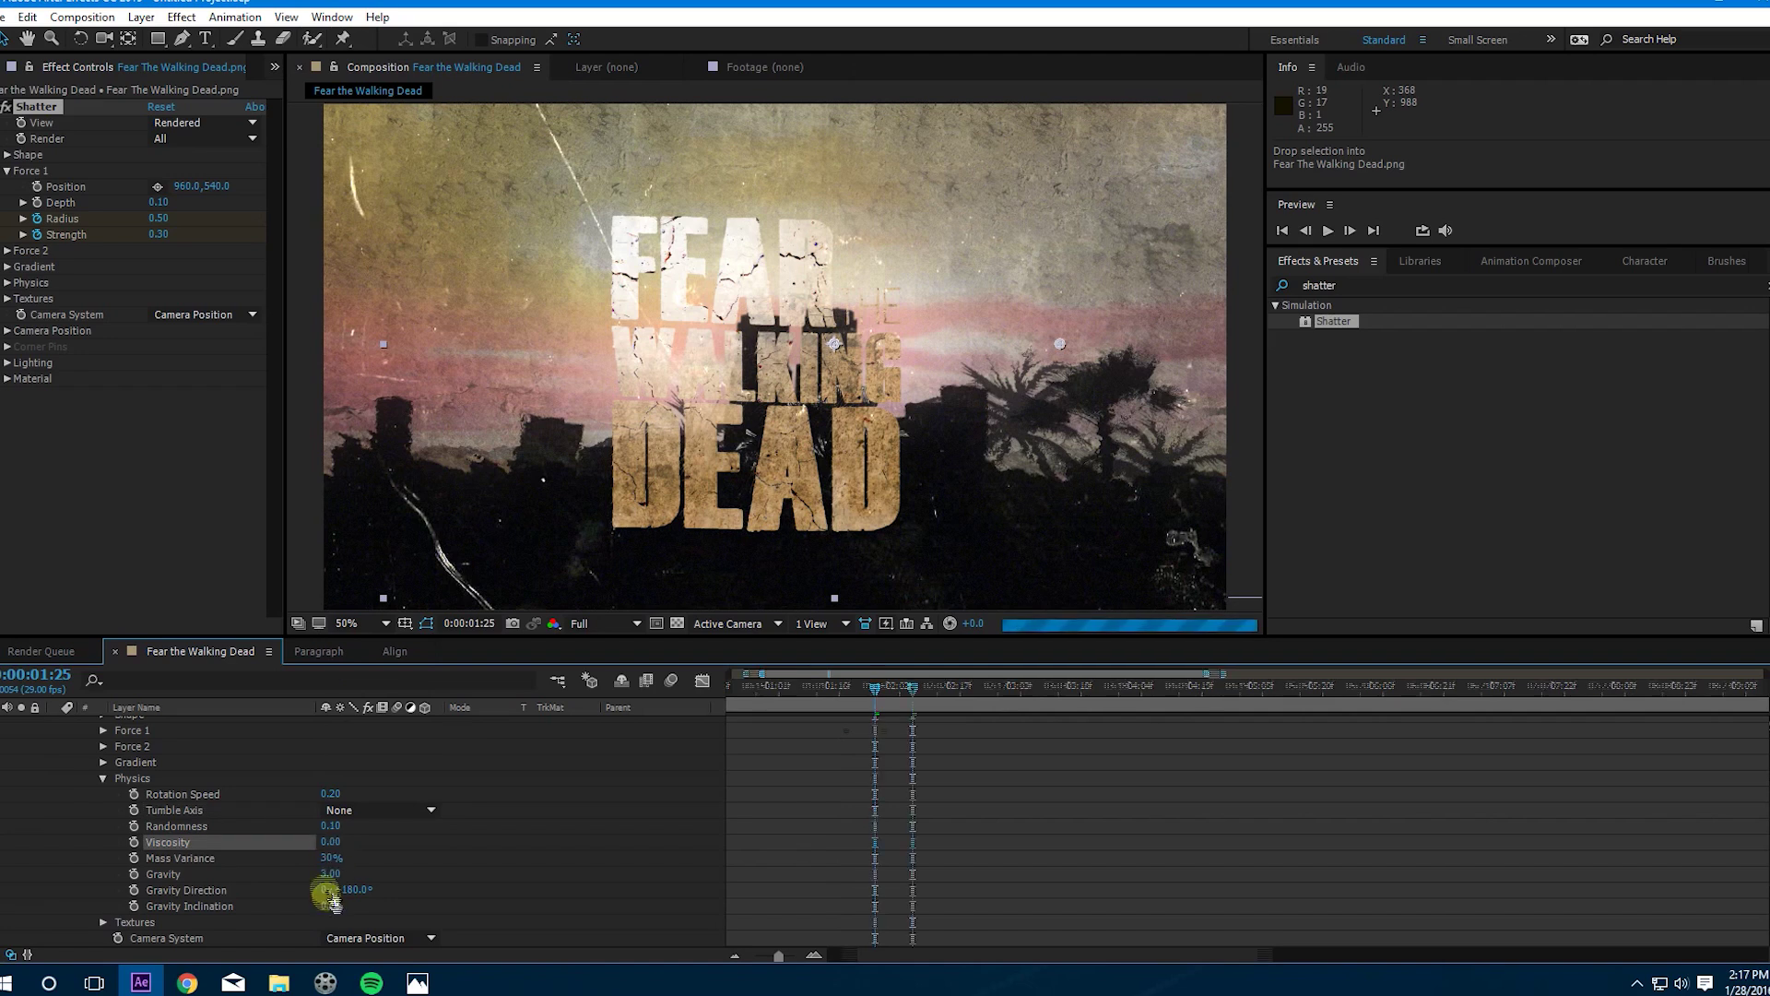
click(330, 874)
text(0)
key(Return)
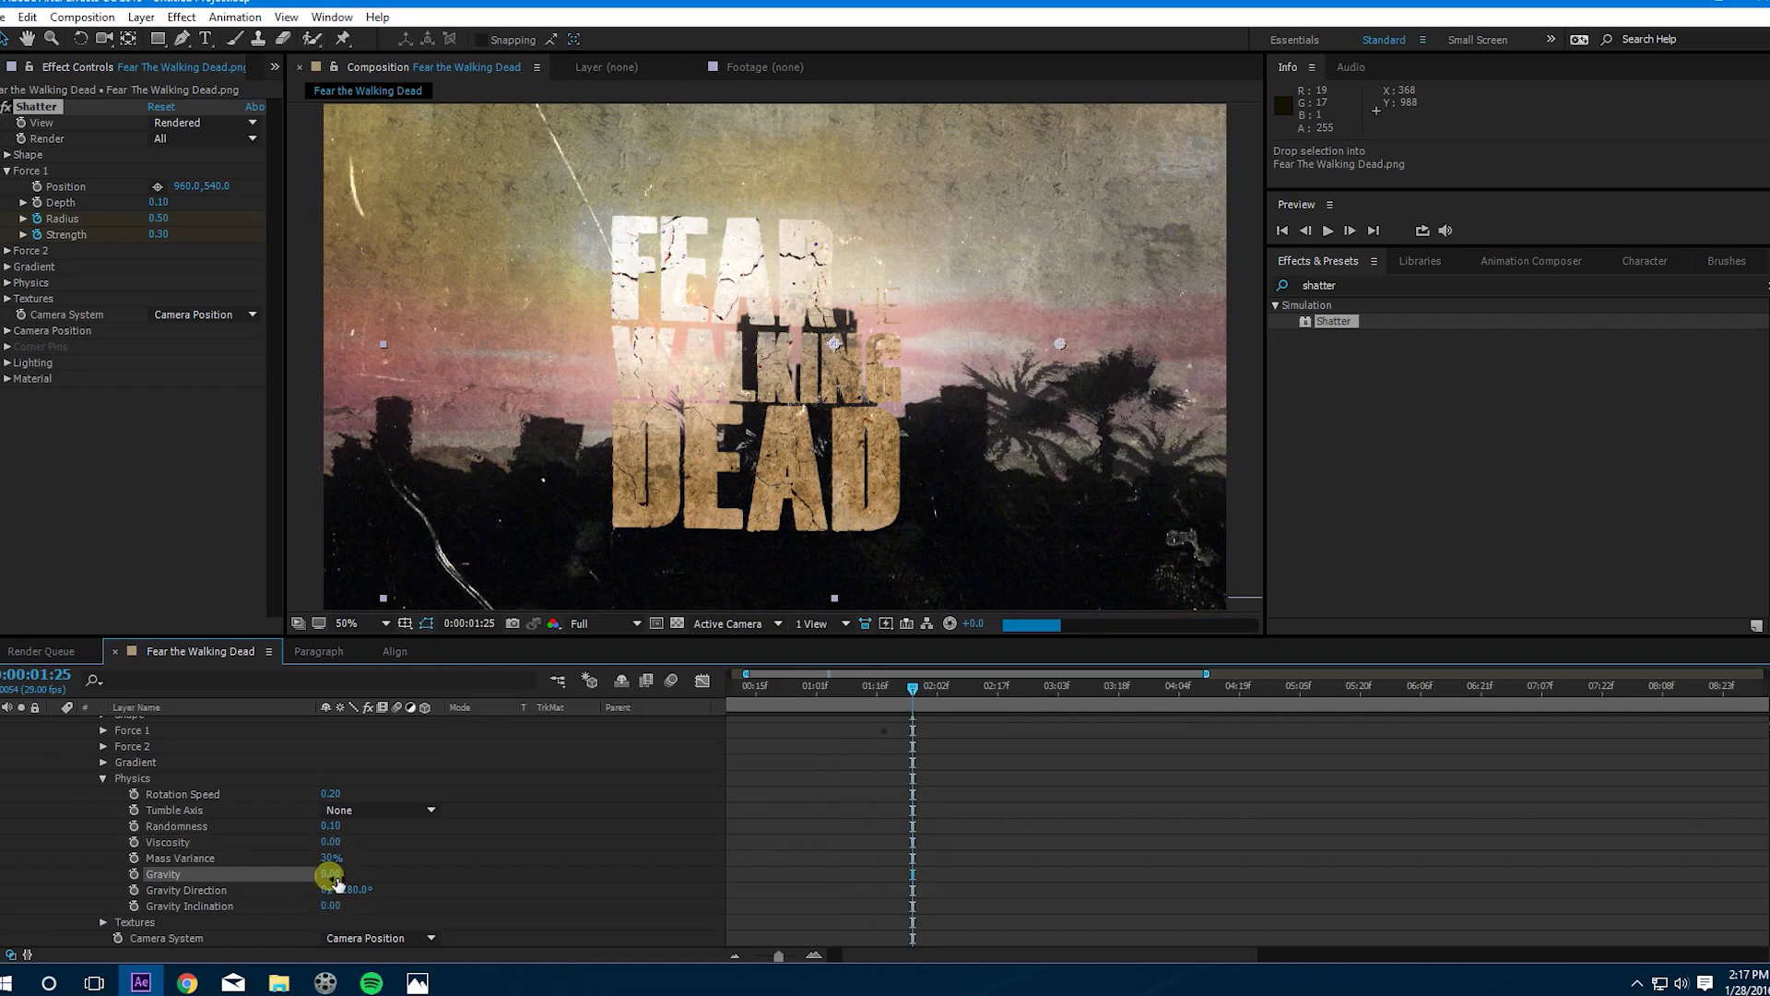
mouse_move(913, 686)
mouse_down()
mouse_move(873, 688)
mouse_move(902, 688)
mouse_up()
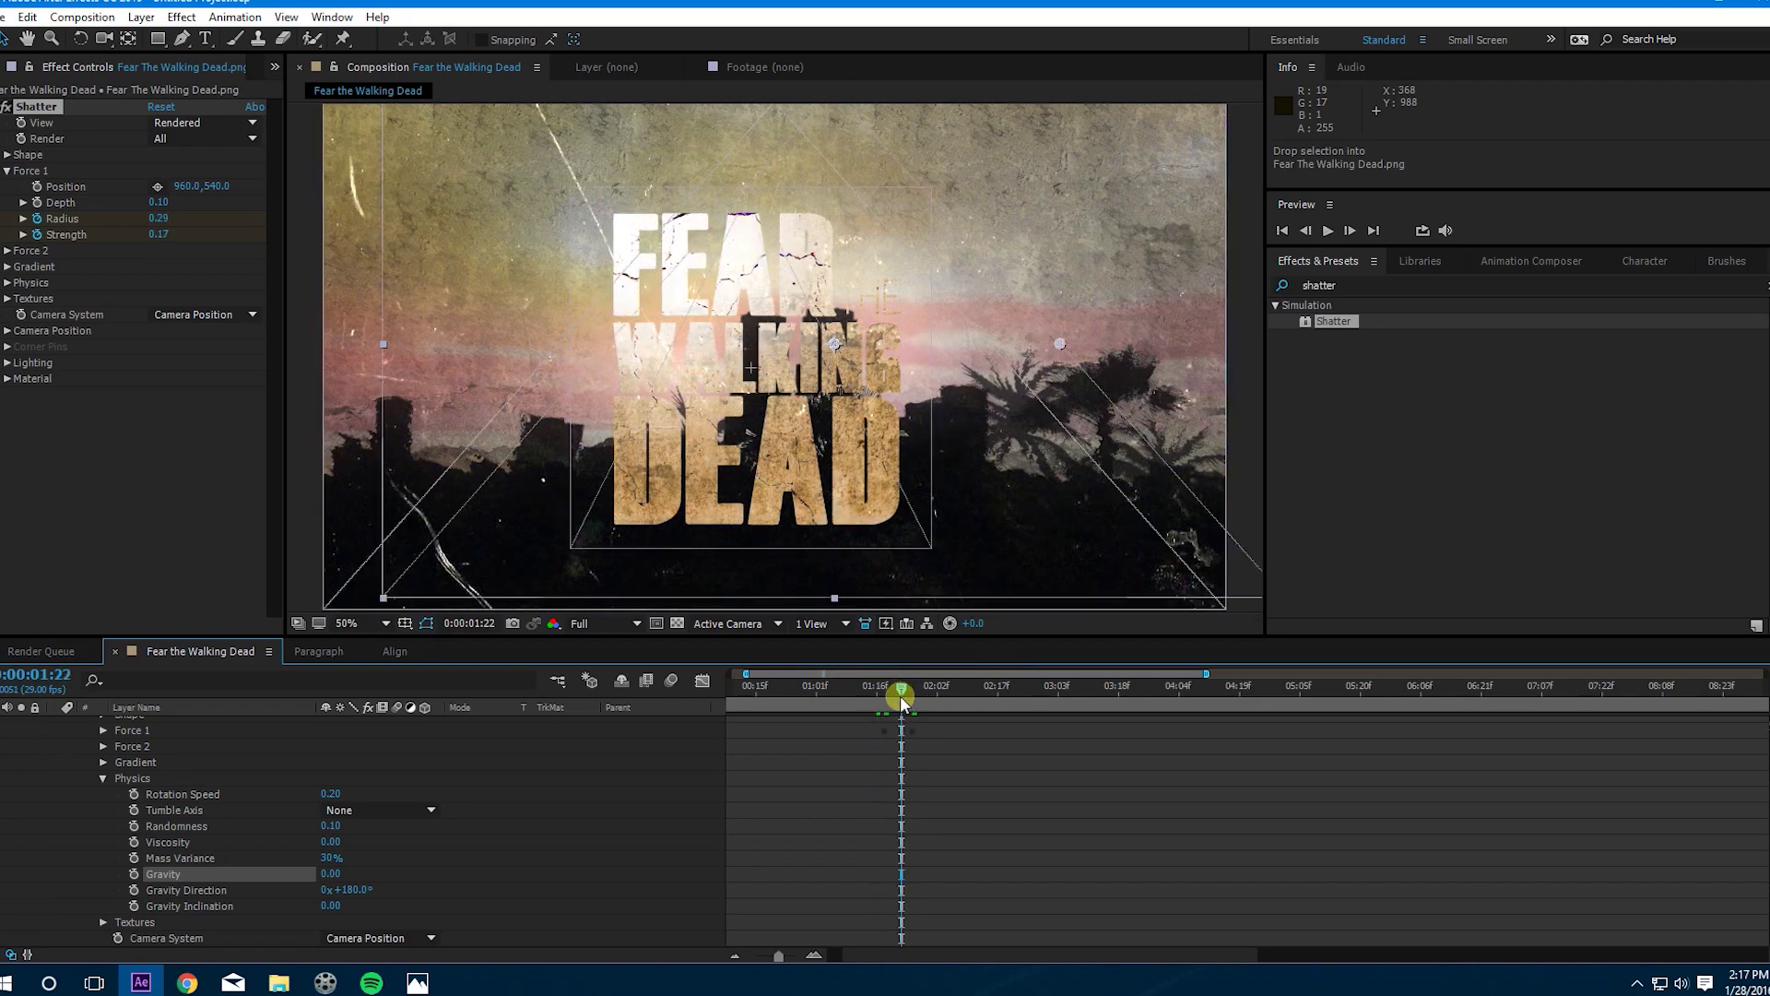
Step: Raise Force 1 Strength to 1.10 at 0:00:01:25 and play a preview of the break
click(101, 779)
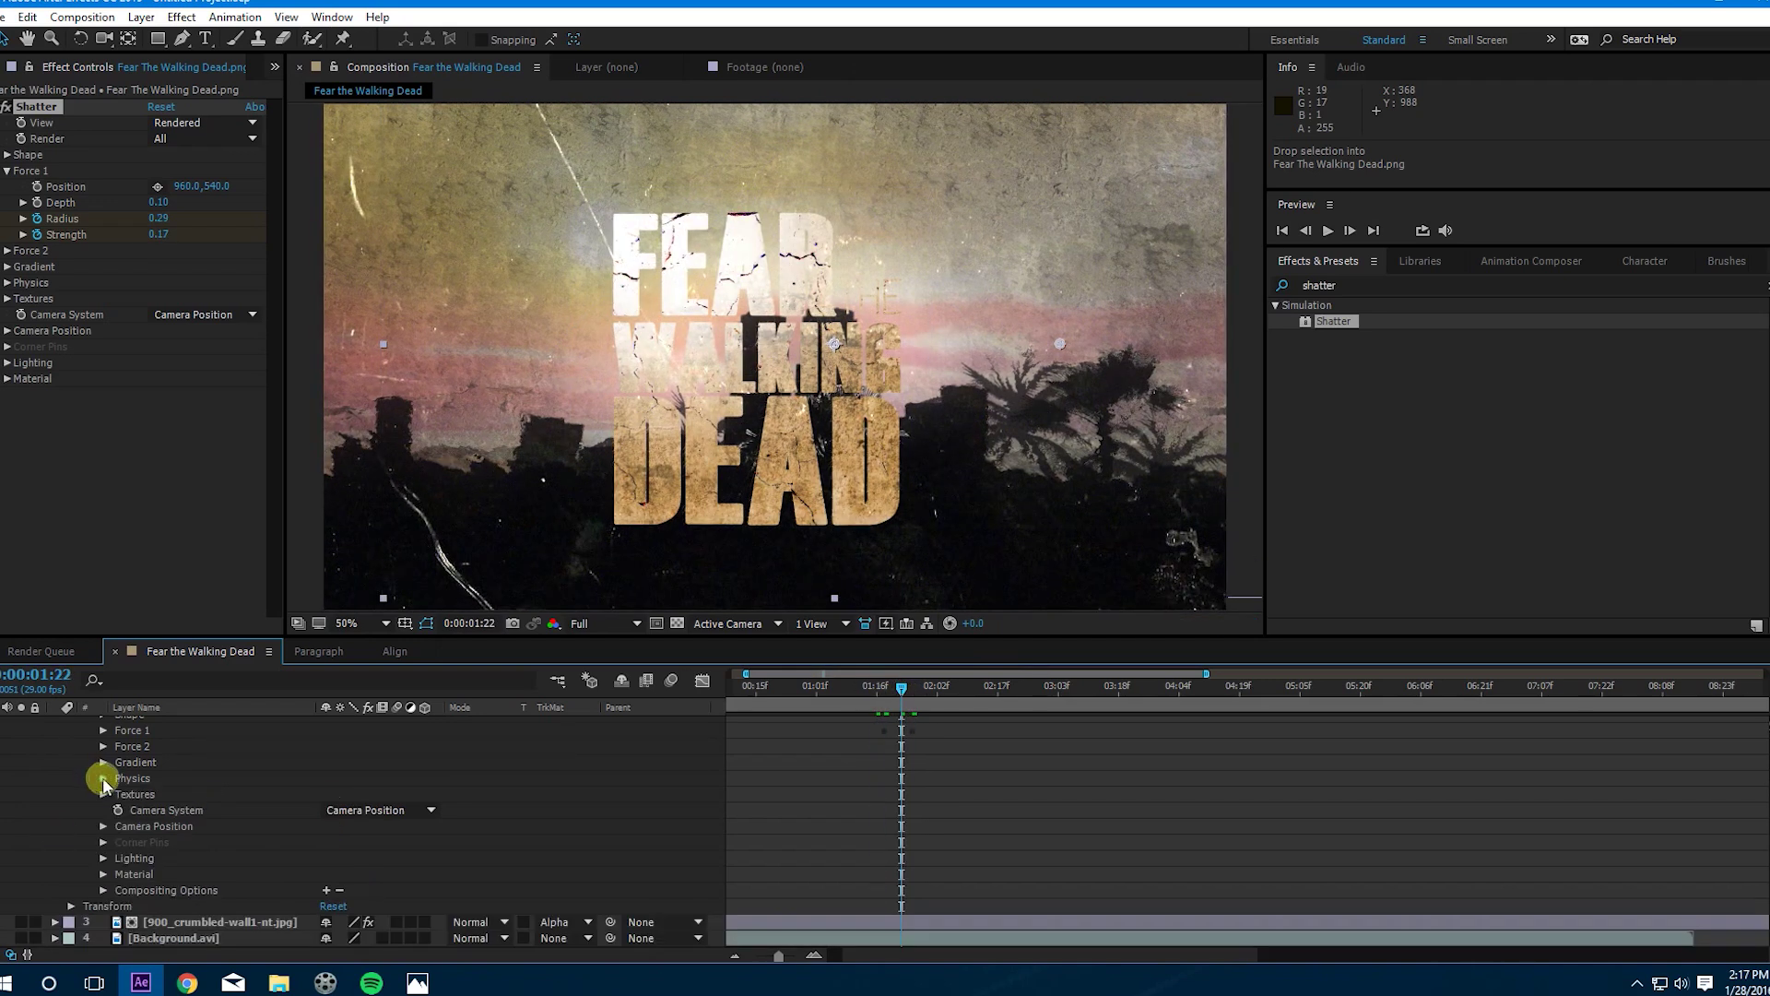
scroll(106, 793, up, 2)
click(102, 779)
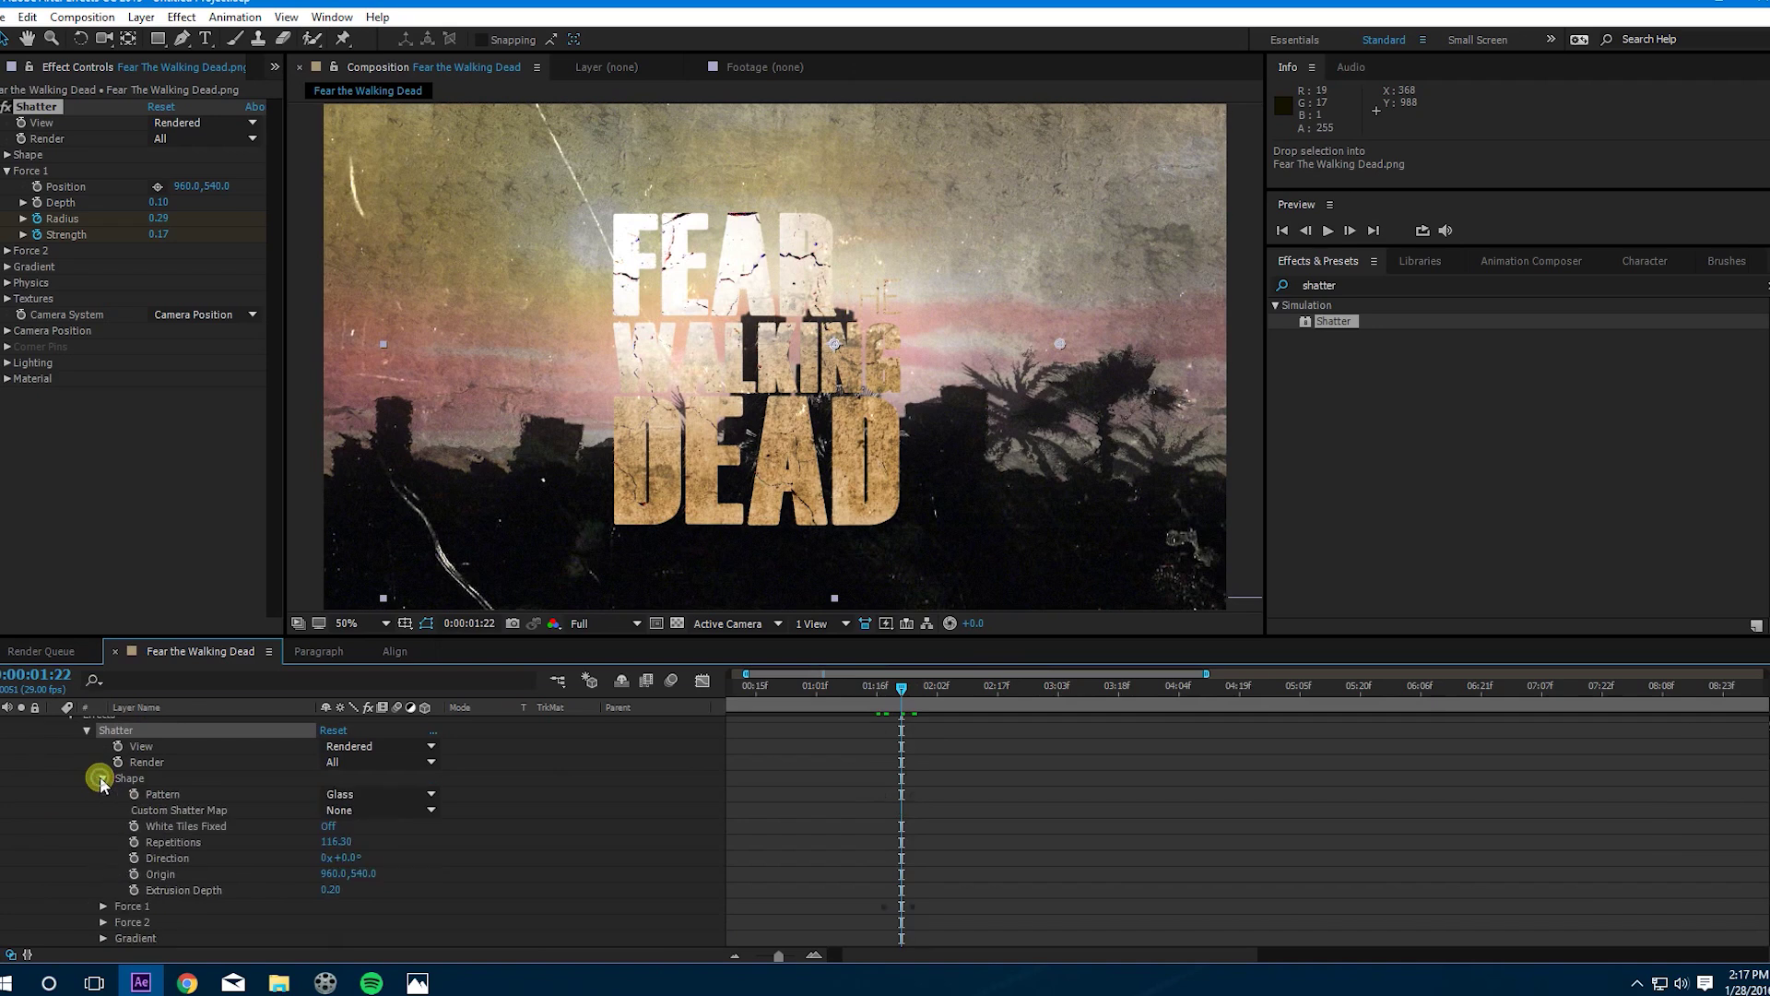
click(101, 777)
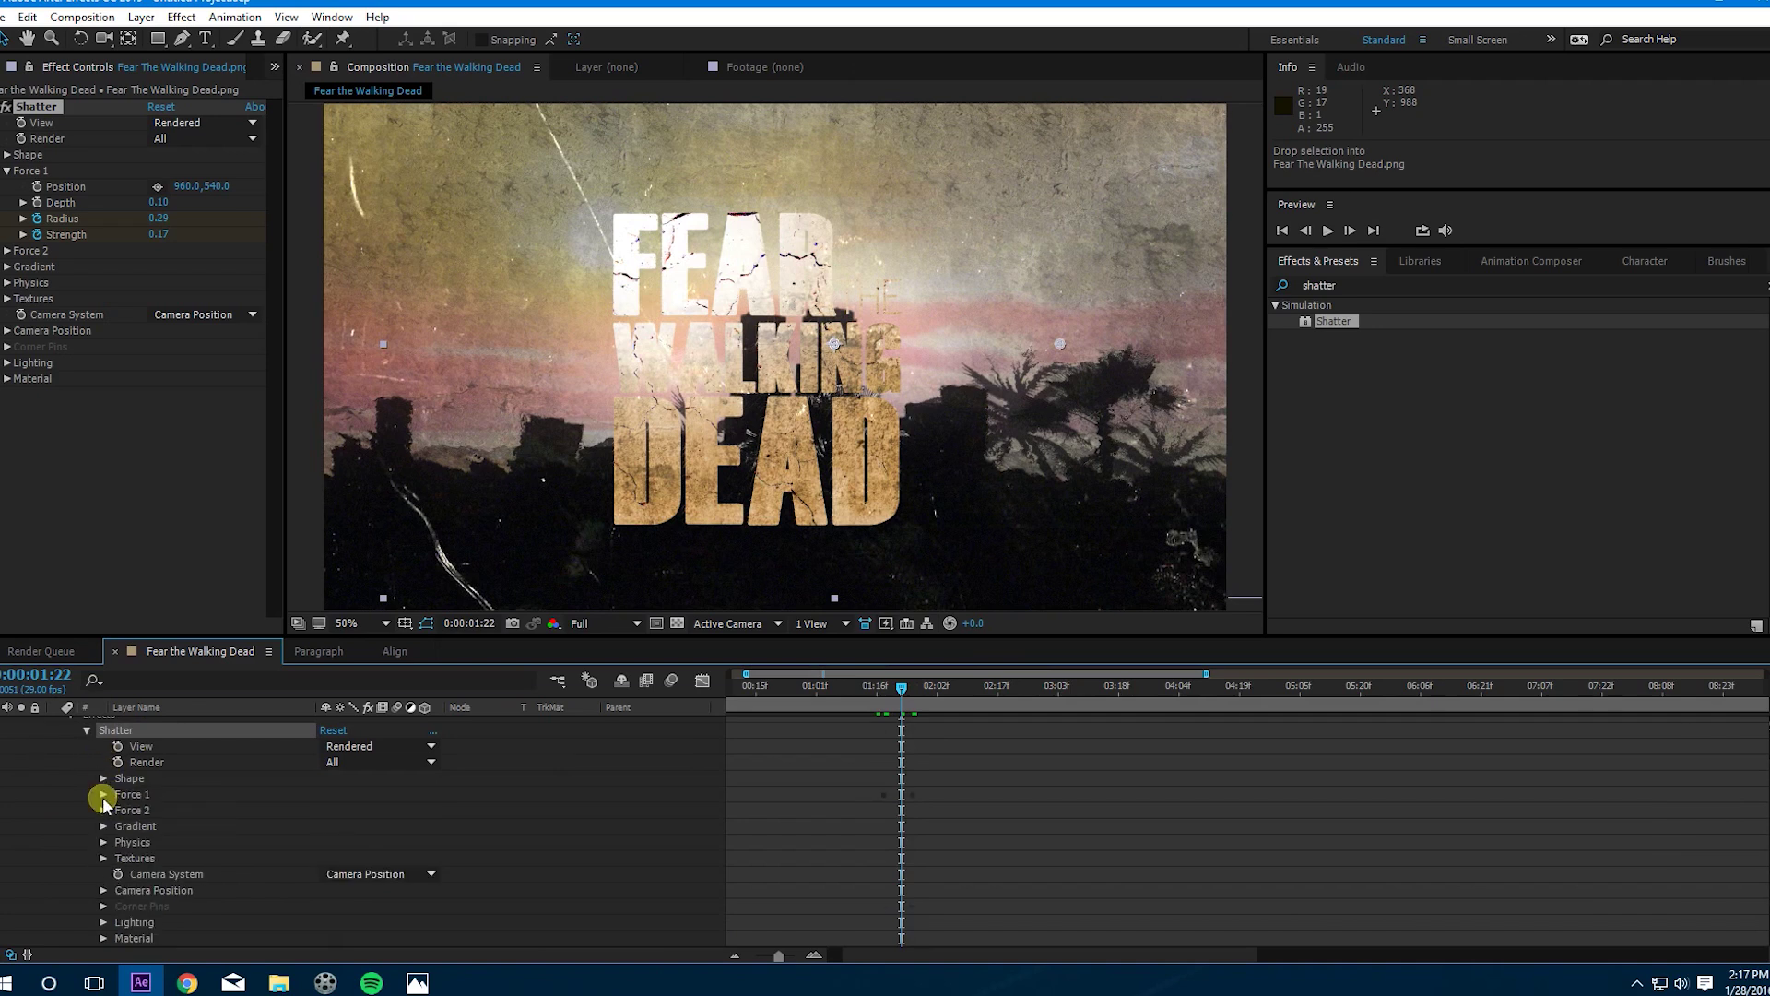
click(103, 795)
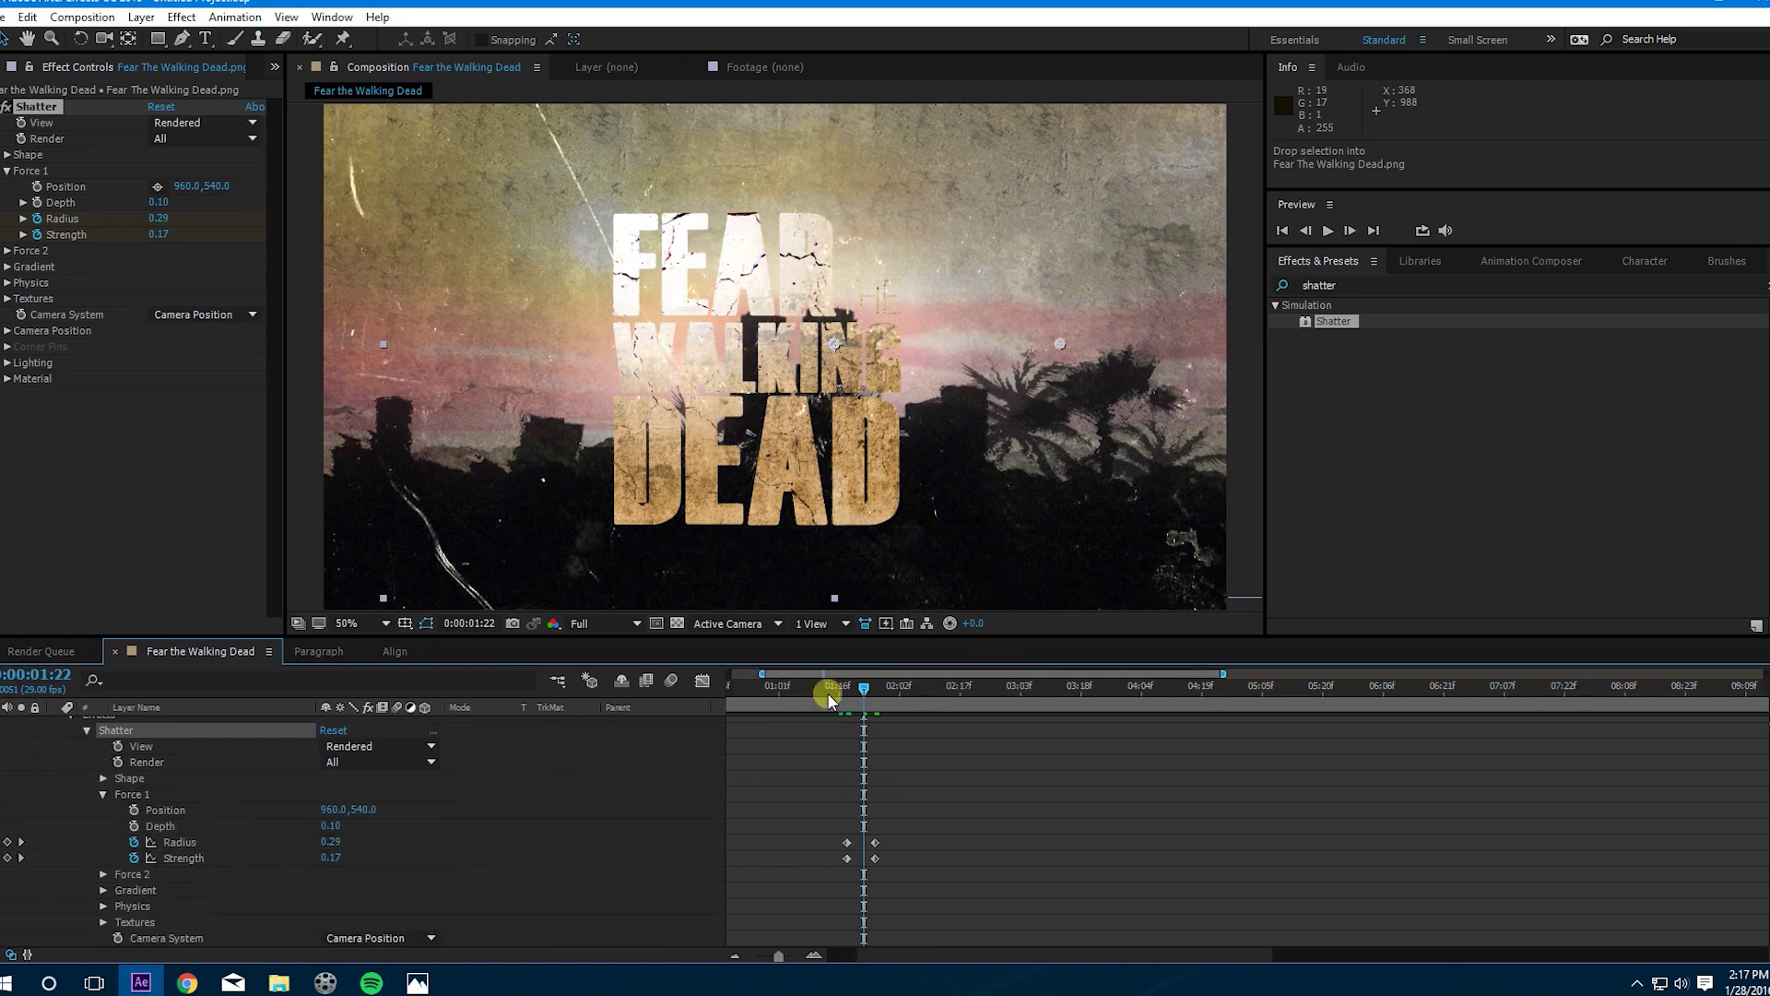
drag(828, 693, 950, 696)
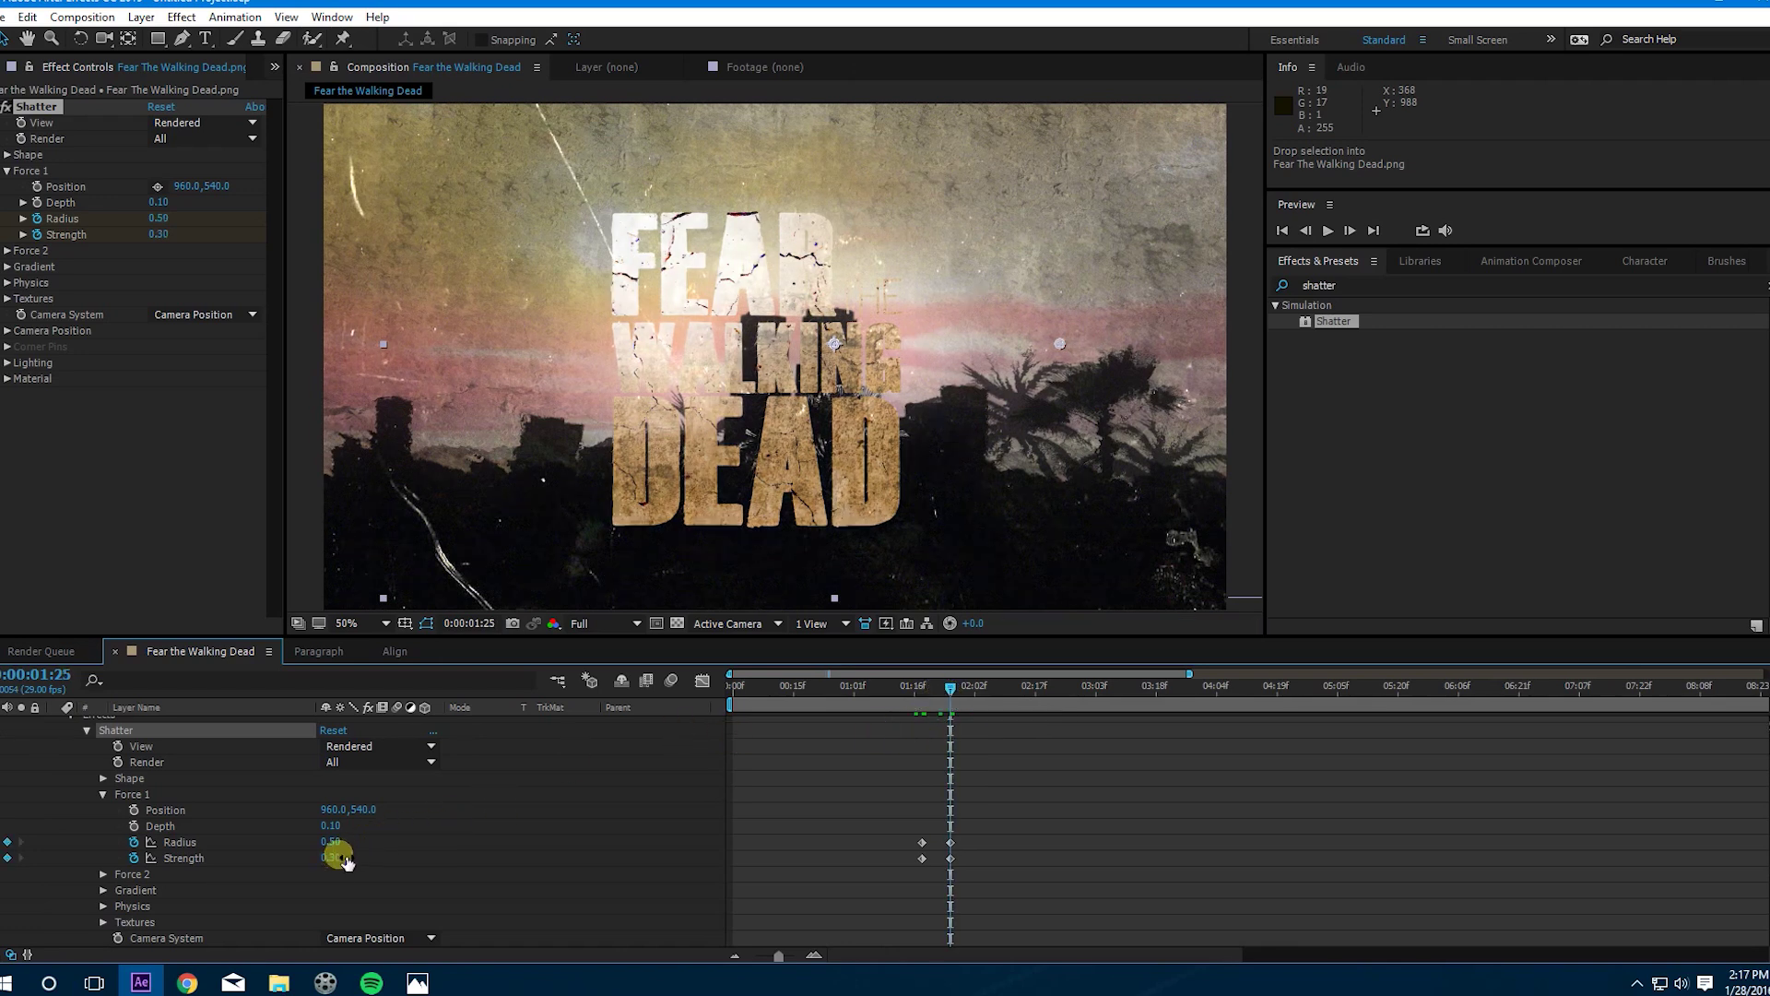
drag(334, 858, 353, 858)
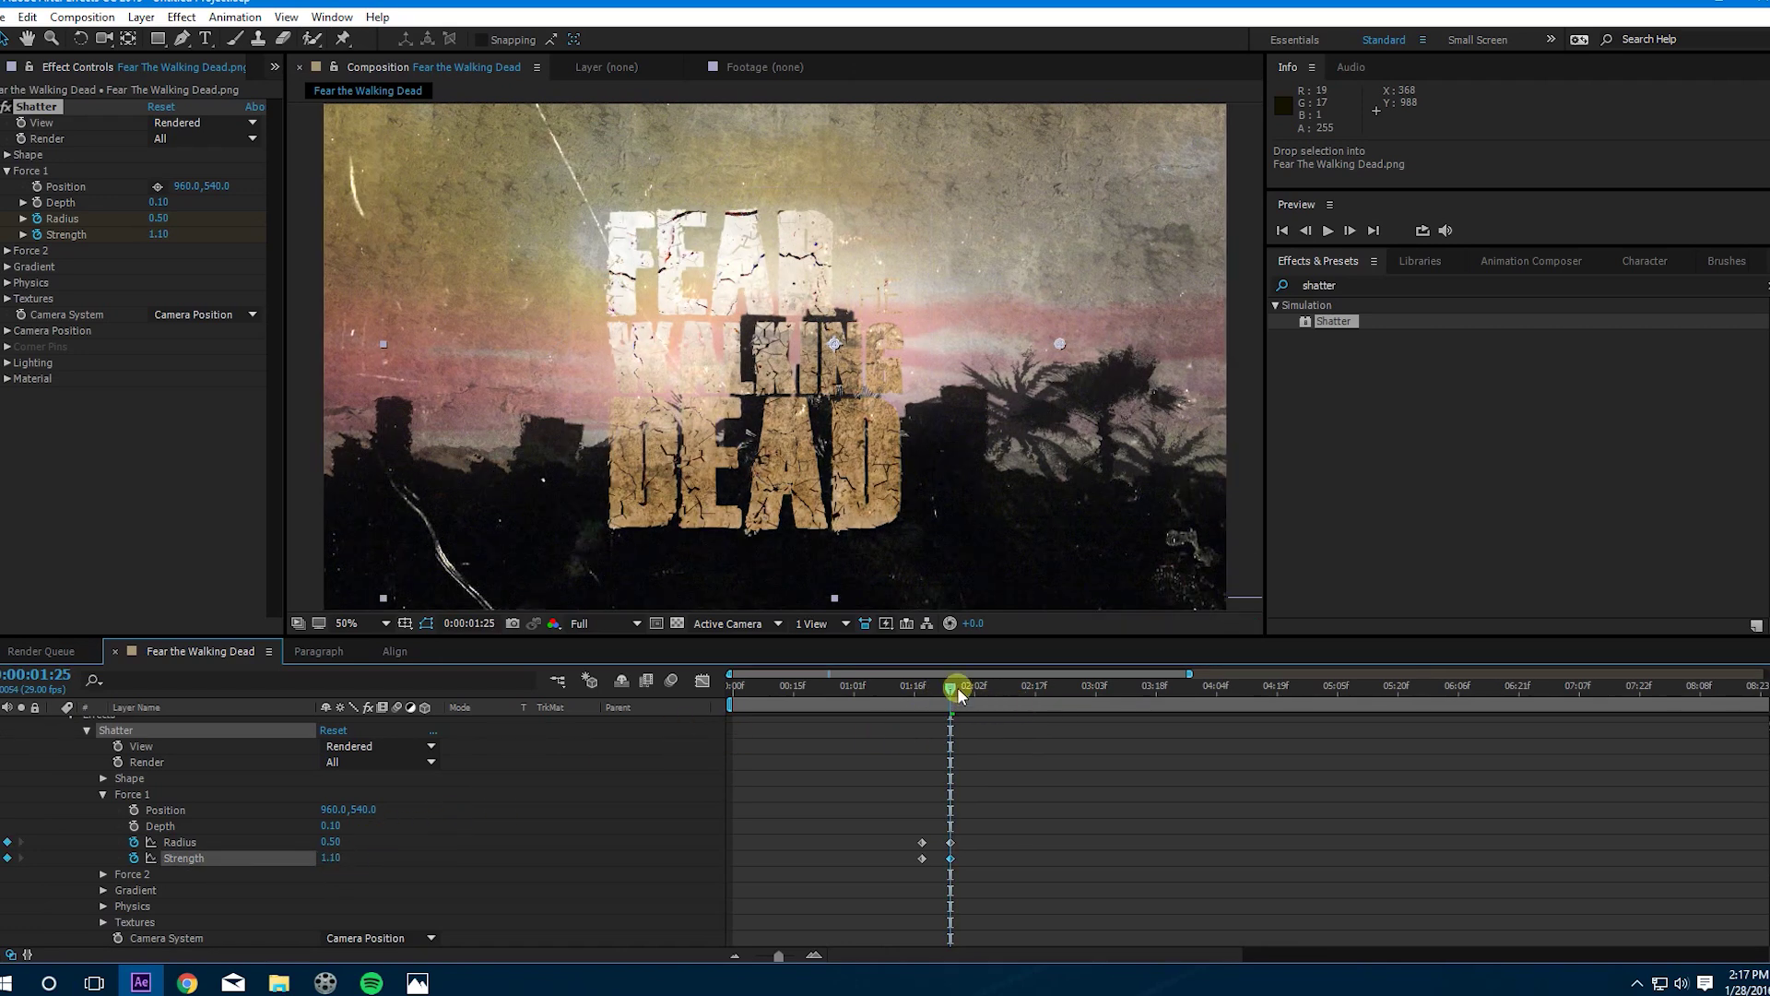
drag(937, 690, 894, 687)
key(space)
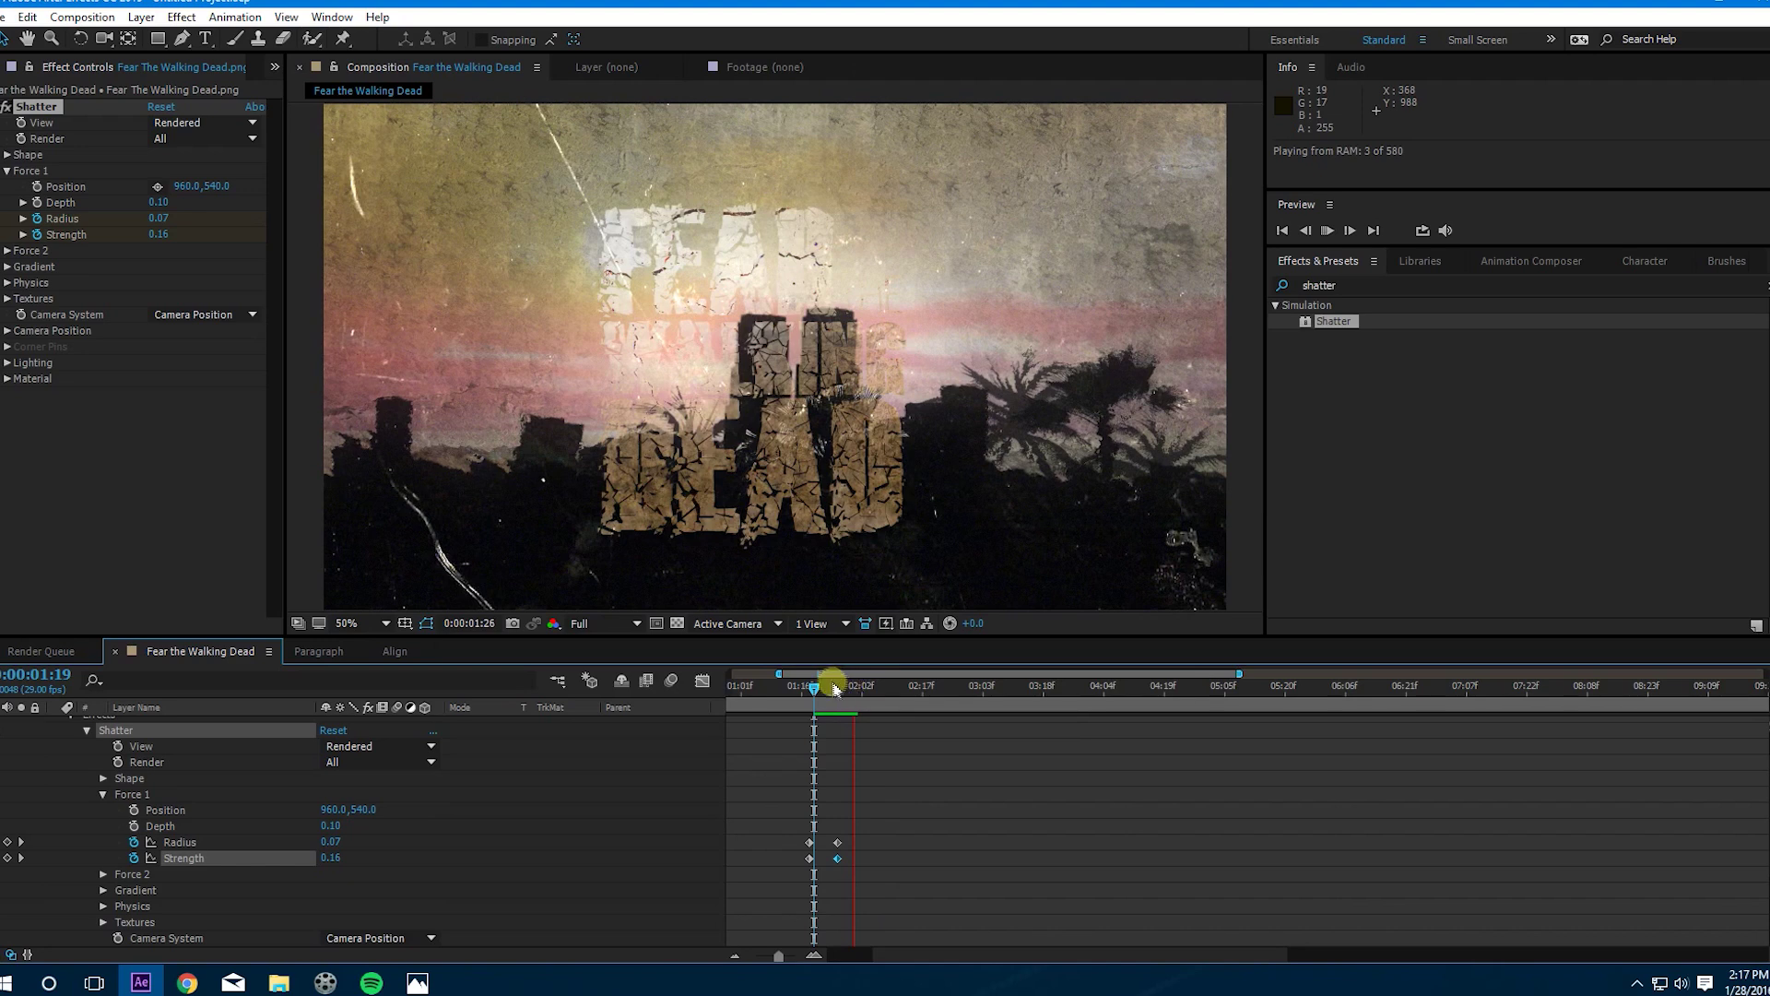
key(space)
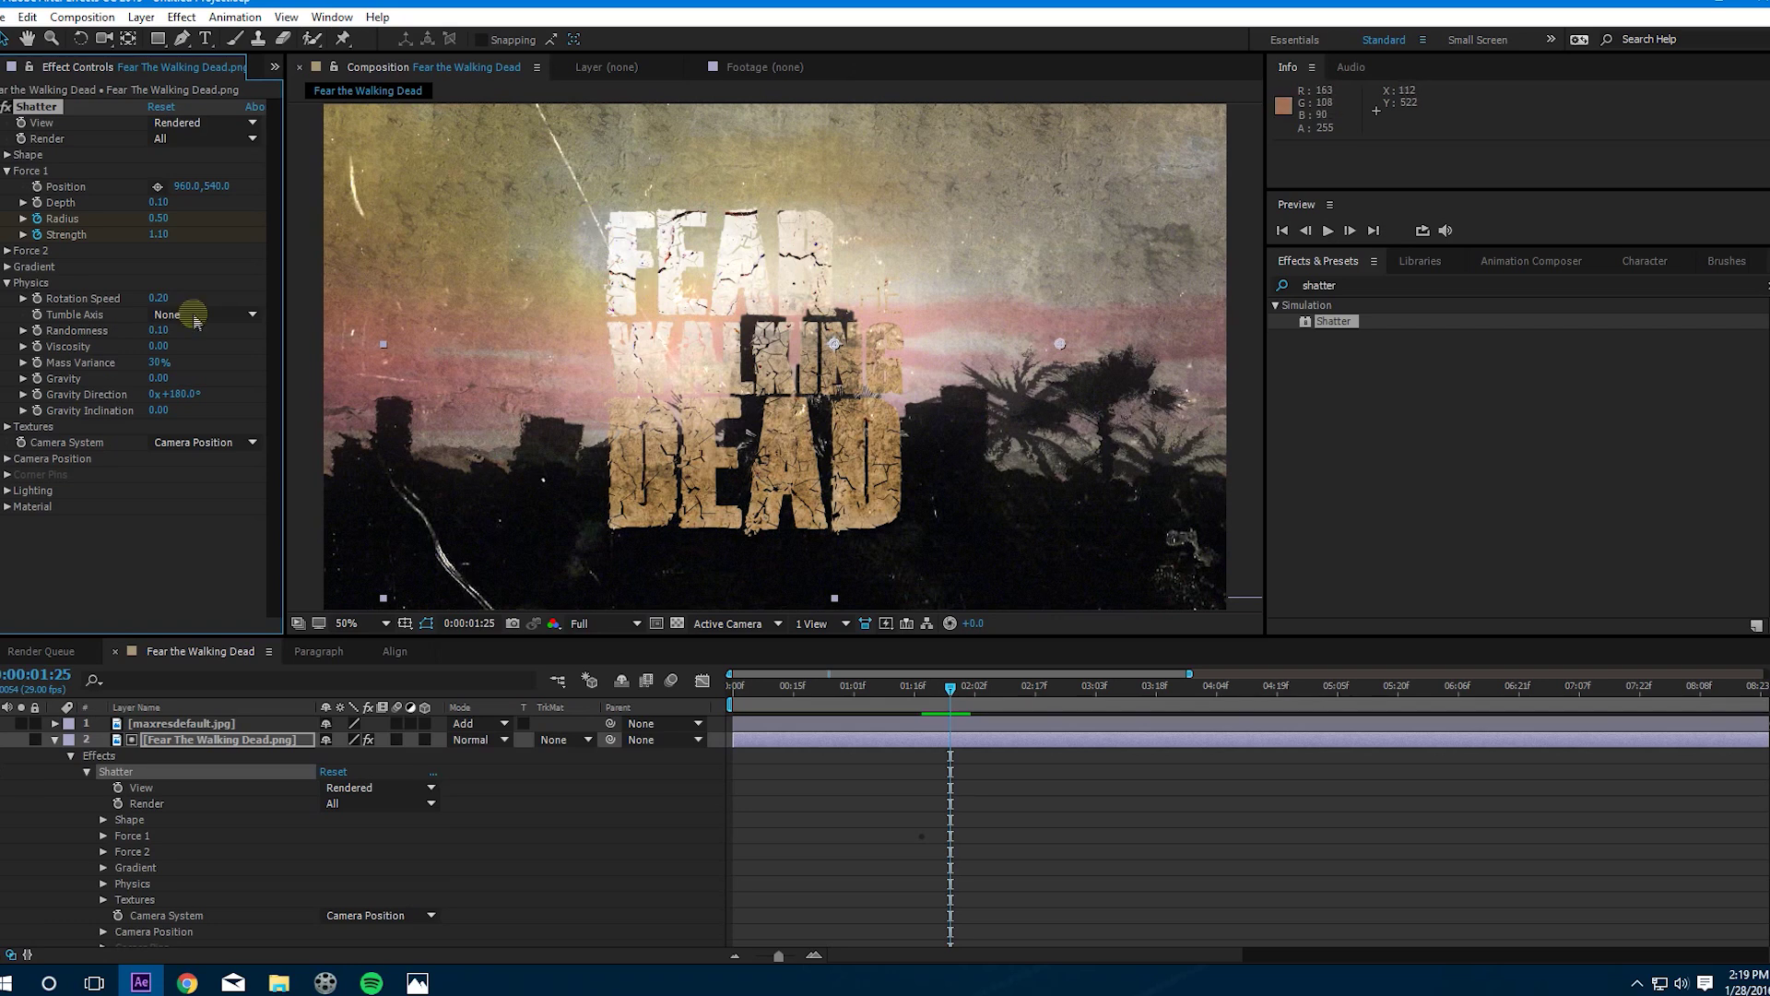
Step: Move Shatter's Force 1 centre to 1064, 924 at the title's bottom-right, then scrub back to check the crack
click(159, 188)
click(883, 531)
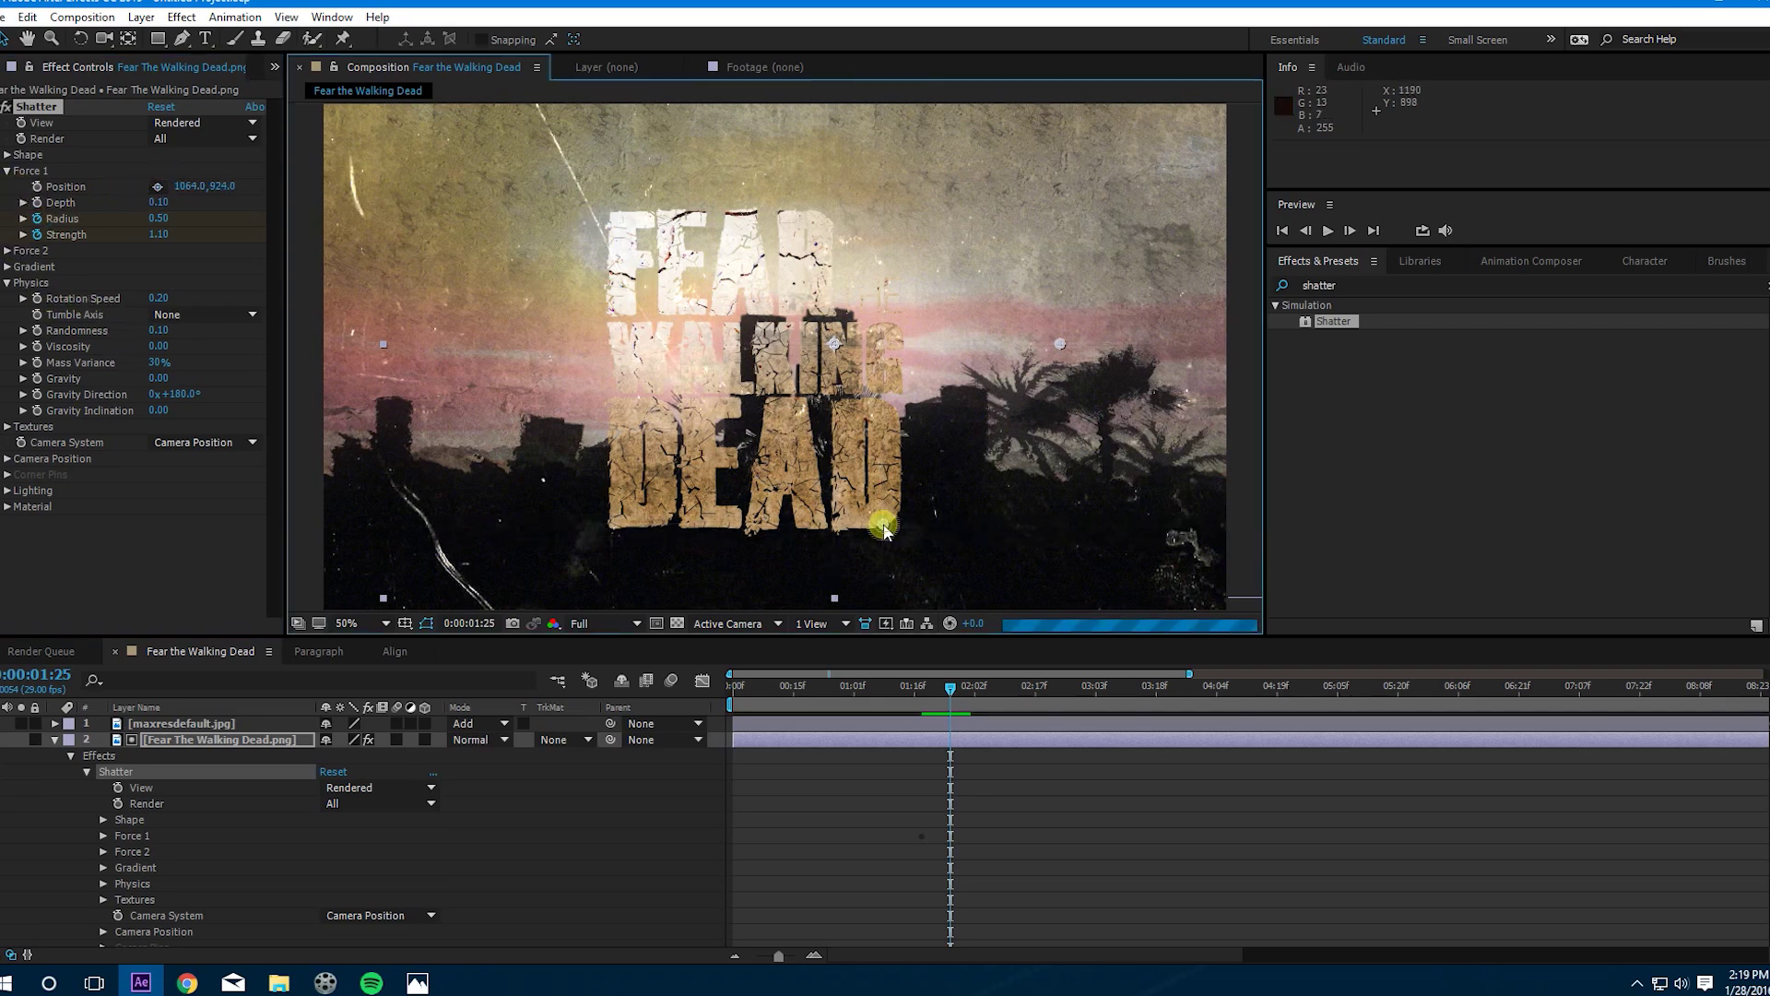
mouse_move(938, 692)
mouse_down()
mouse_move(889, 689)
mouse_move(909, 697)
mouse_up()
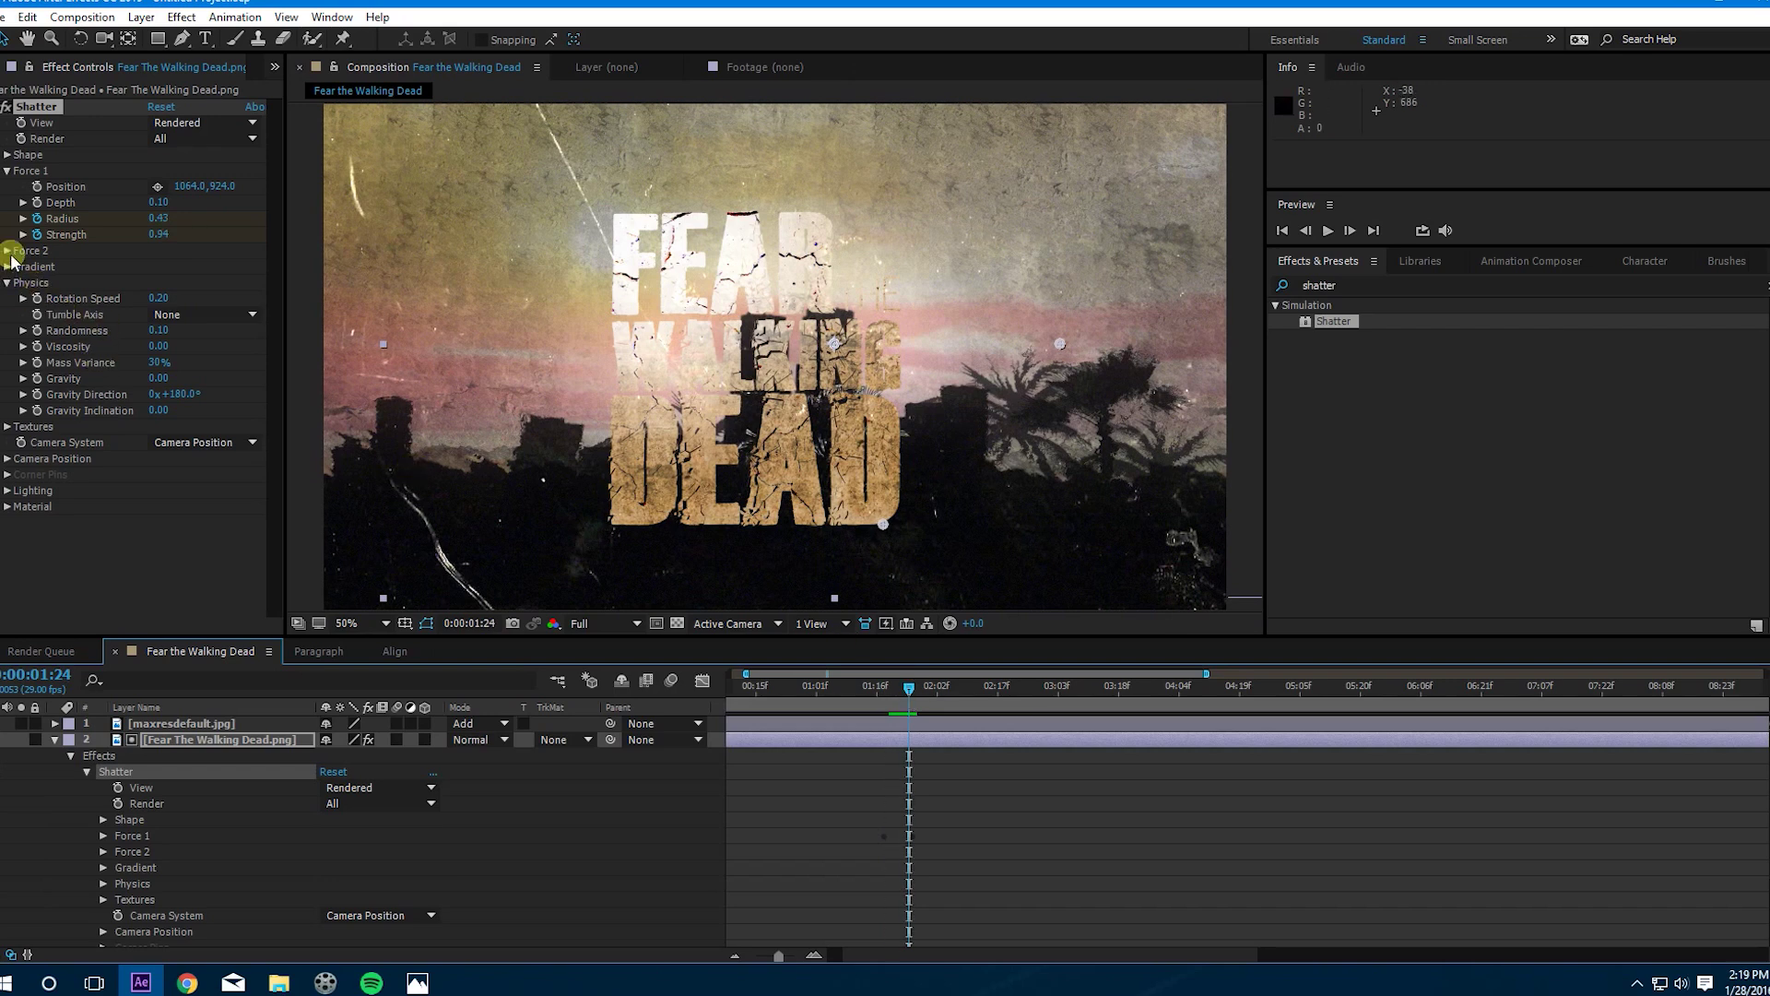
scroll(498, 461, up, 2)
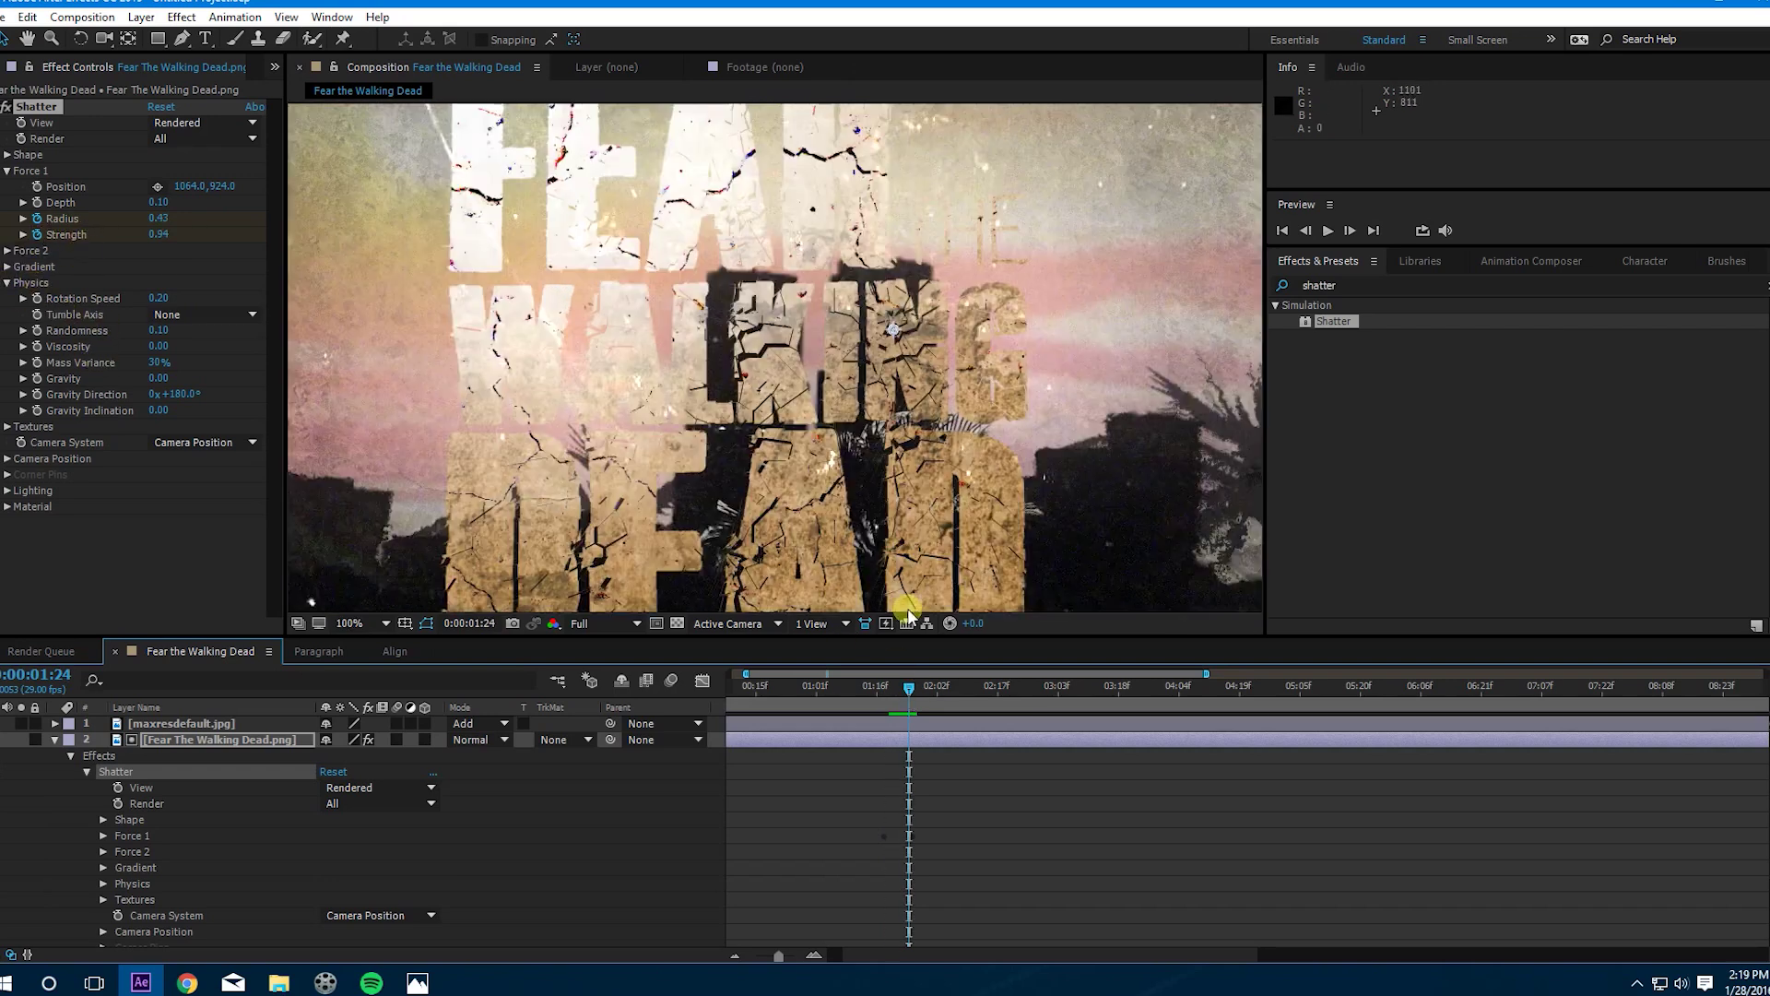
scroll(864, 543, down, 3)
Step: Raise Shatter's Shape Repetitions so the title breaks into many smaller shards
scroll(865, 539, up, 2)
scroll(842, 549, down, 1)
click(8, 171)
click(7, 154)
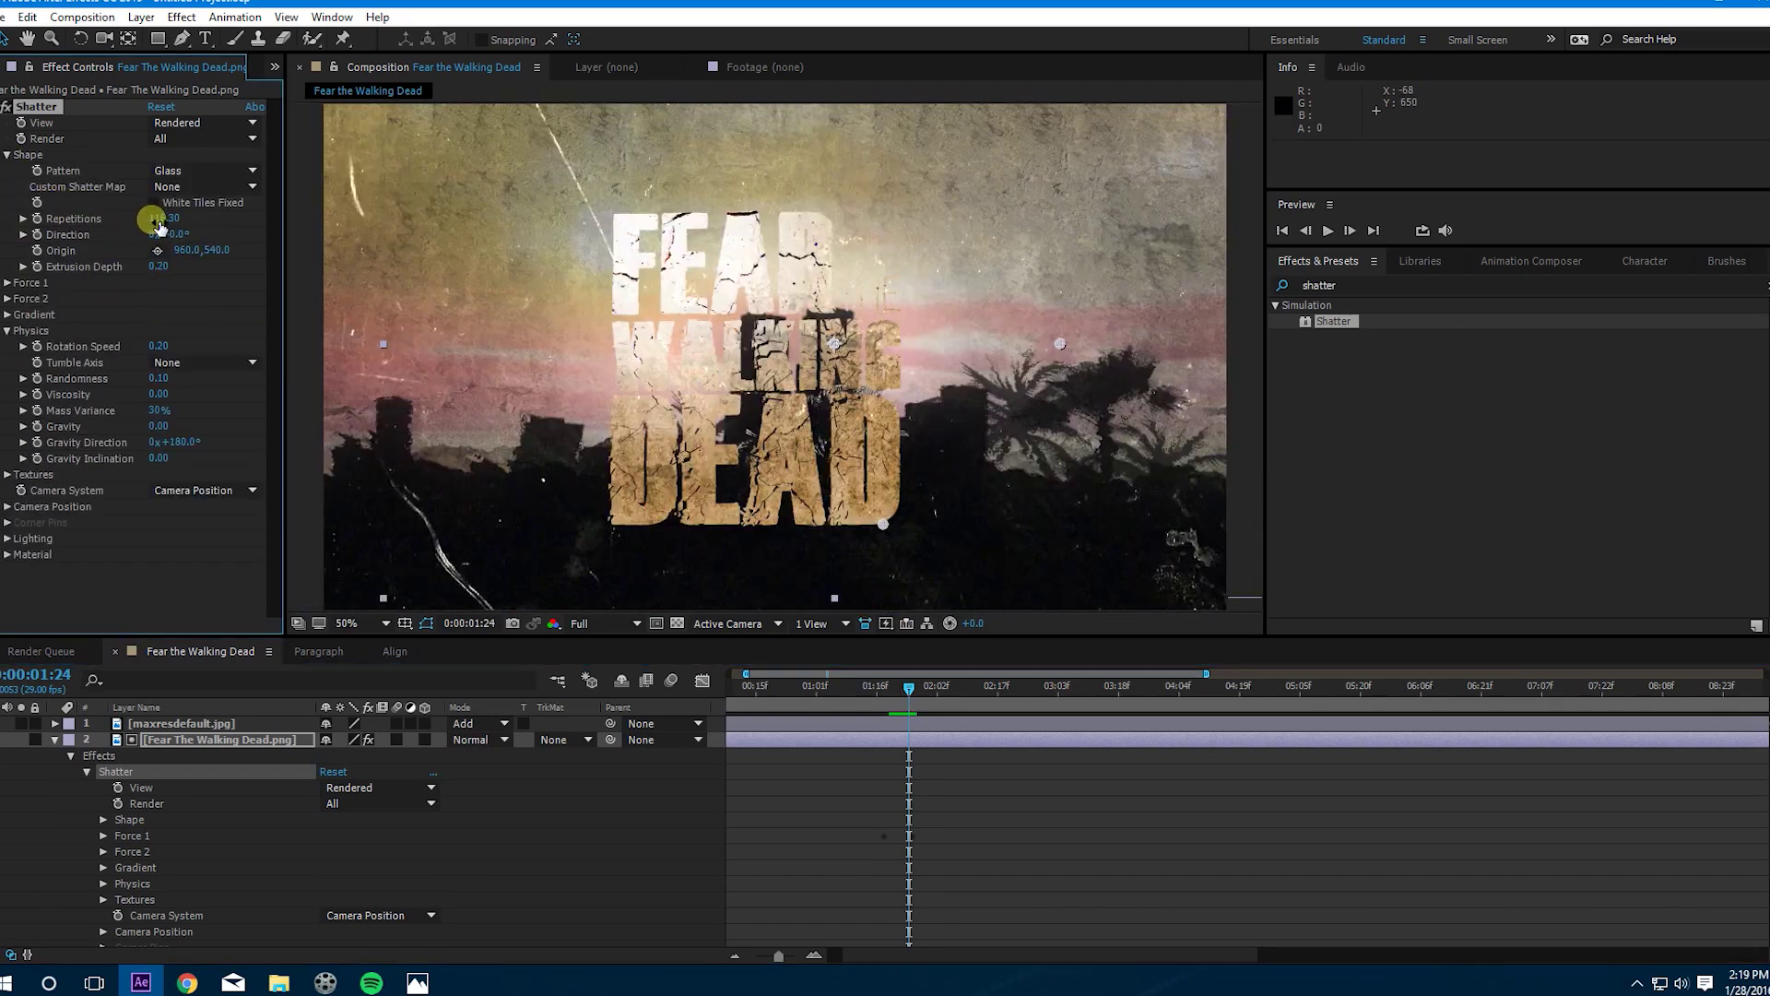
drag(162, 228, 897, 590)
Step: Preview the shatter at Half viewer resolution, ending at 0:00:00:09
drag(910, 694, 820, 693)
key(space)
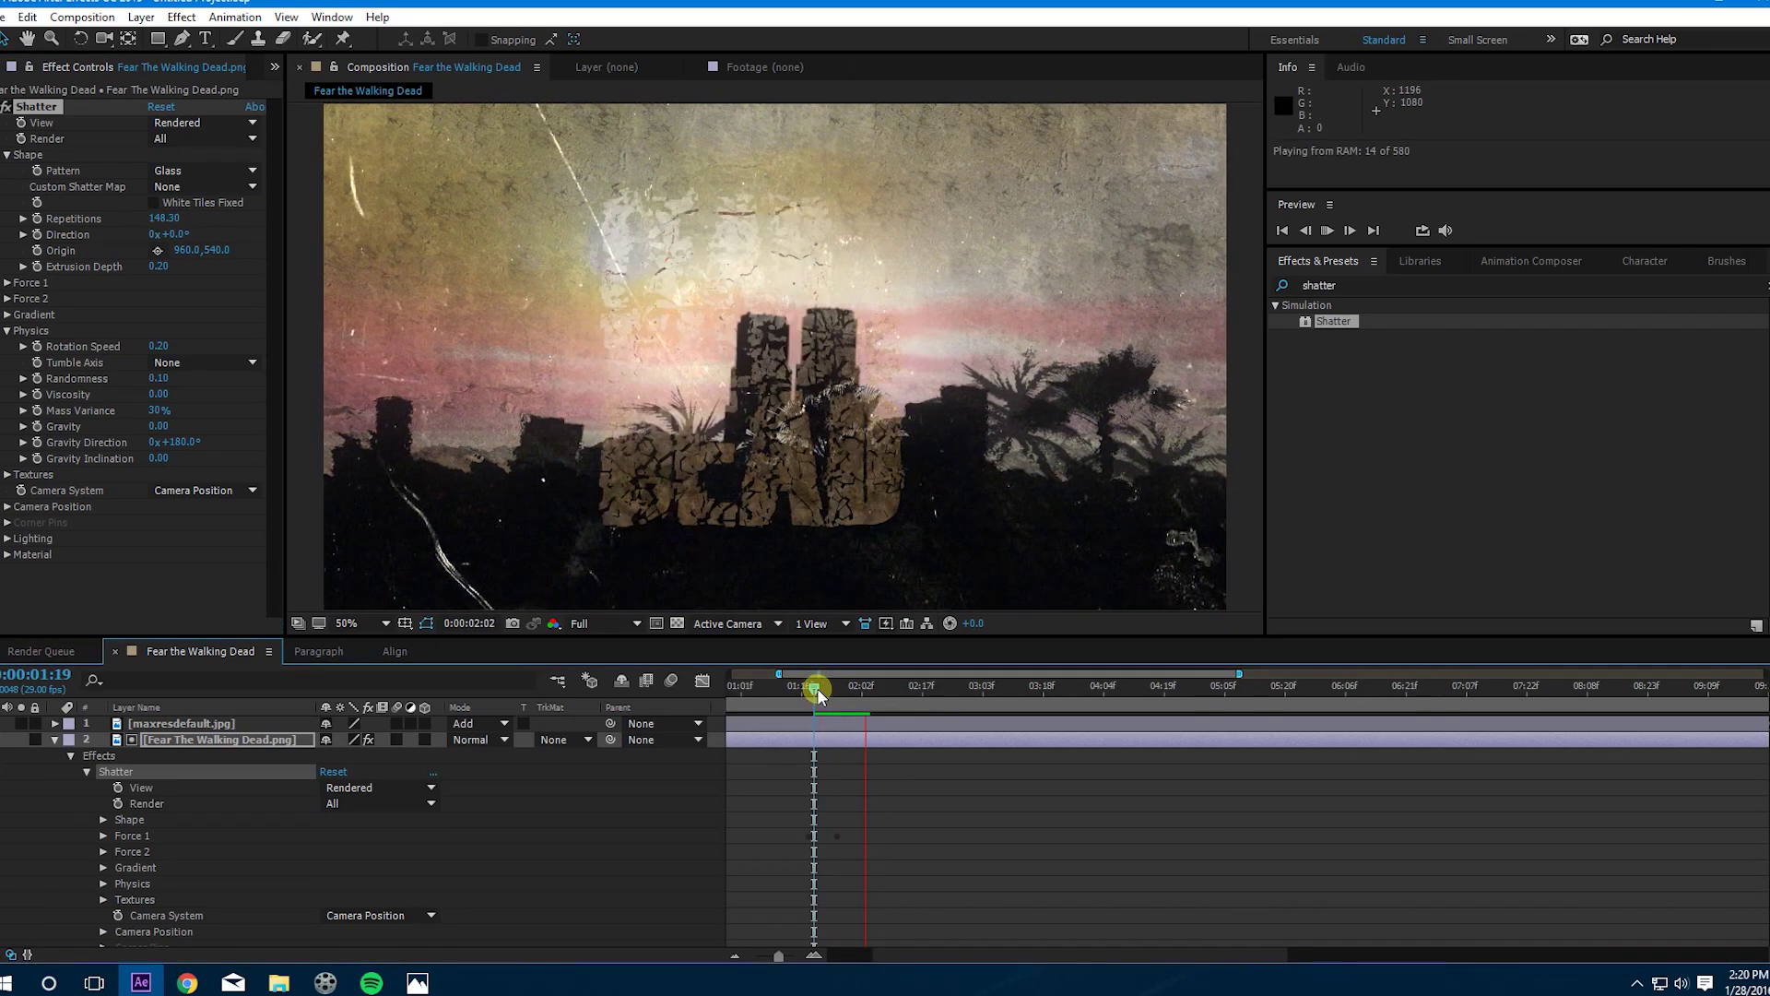
key(space)
drag(815, 691, 806, 691)
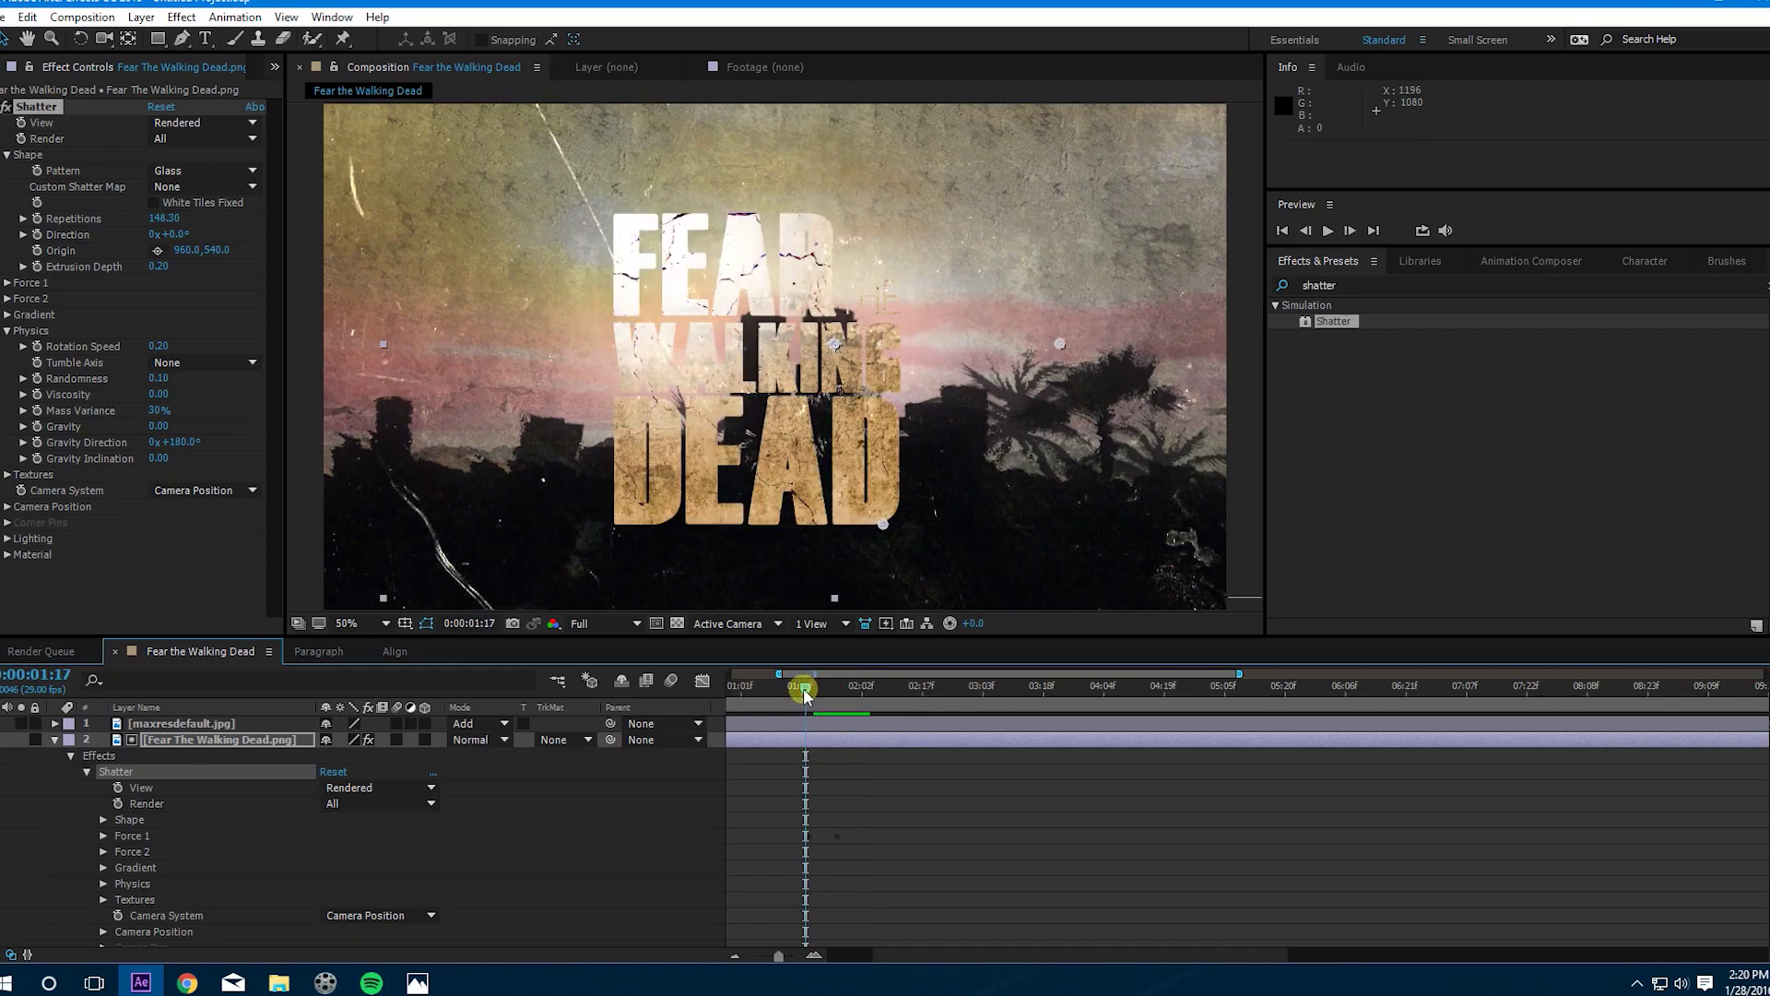
click(633, 627)
click(595, 687)
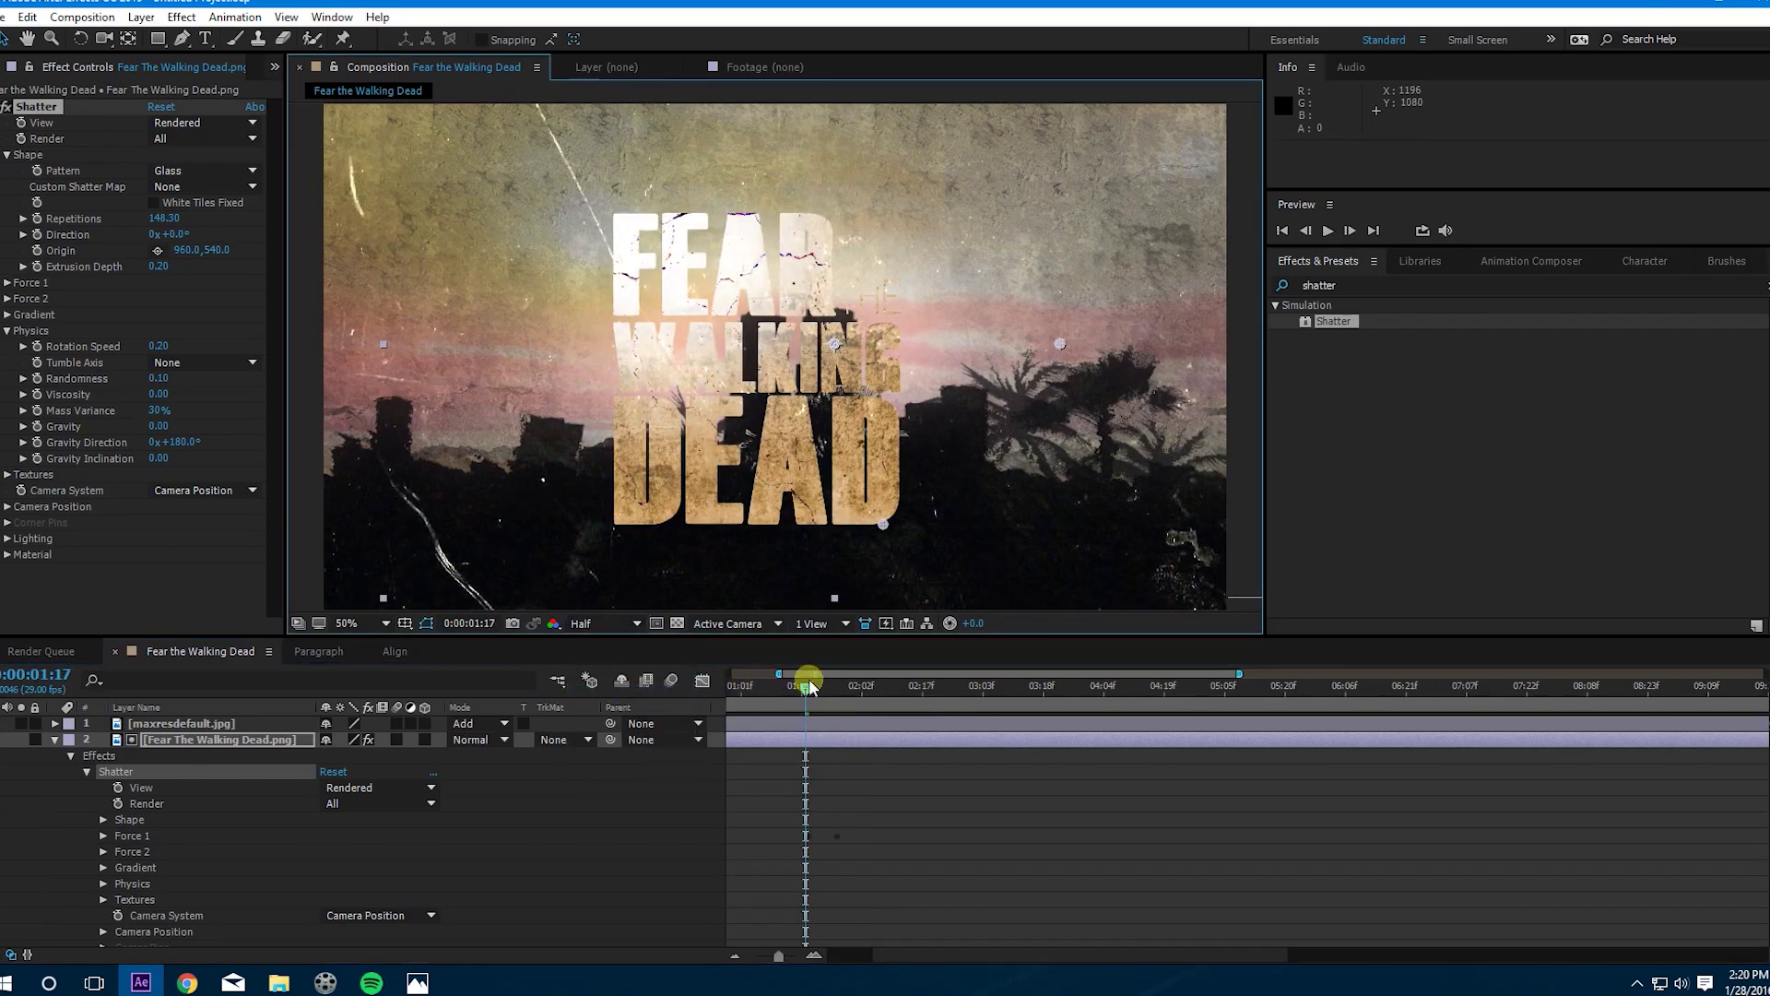
key(space)
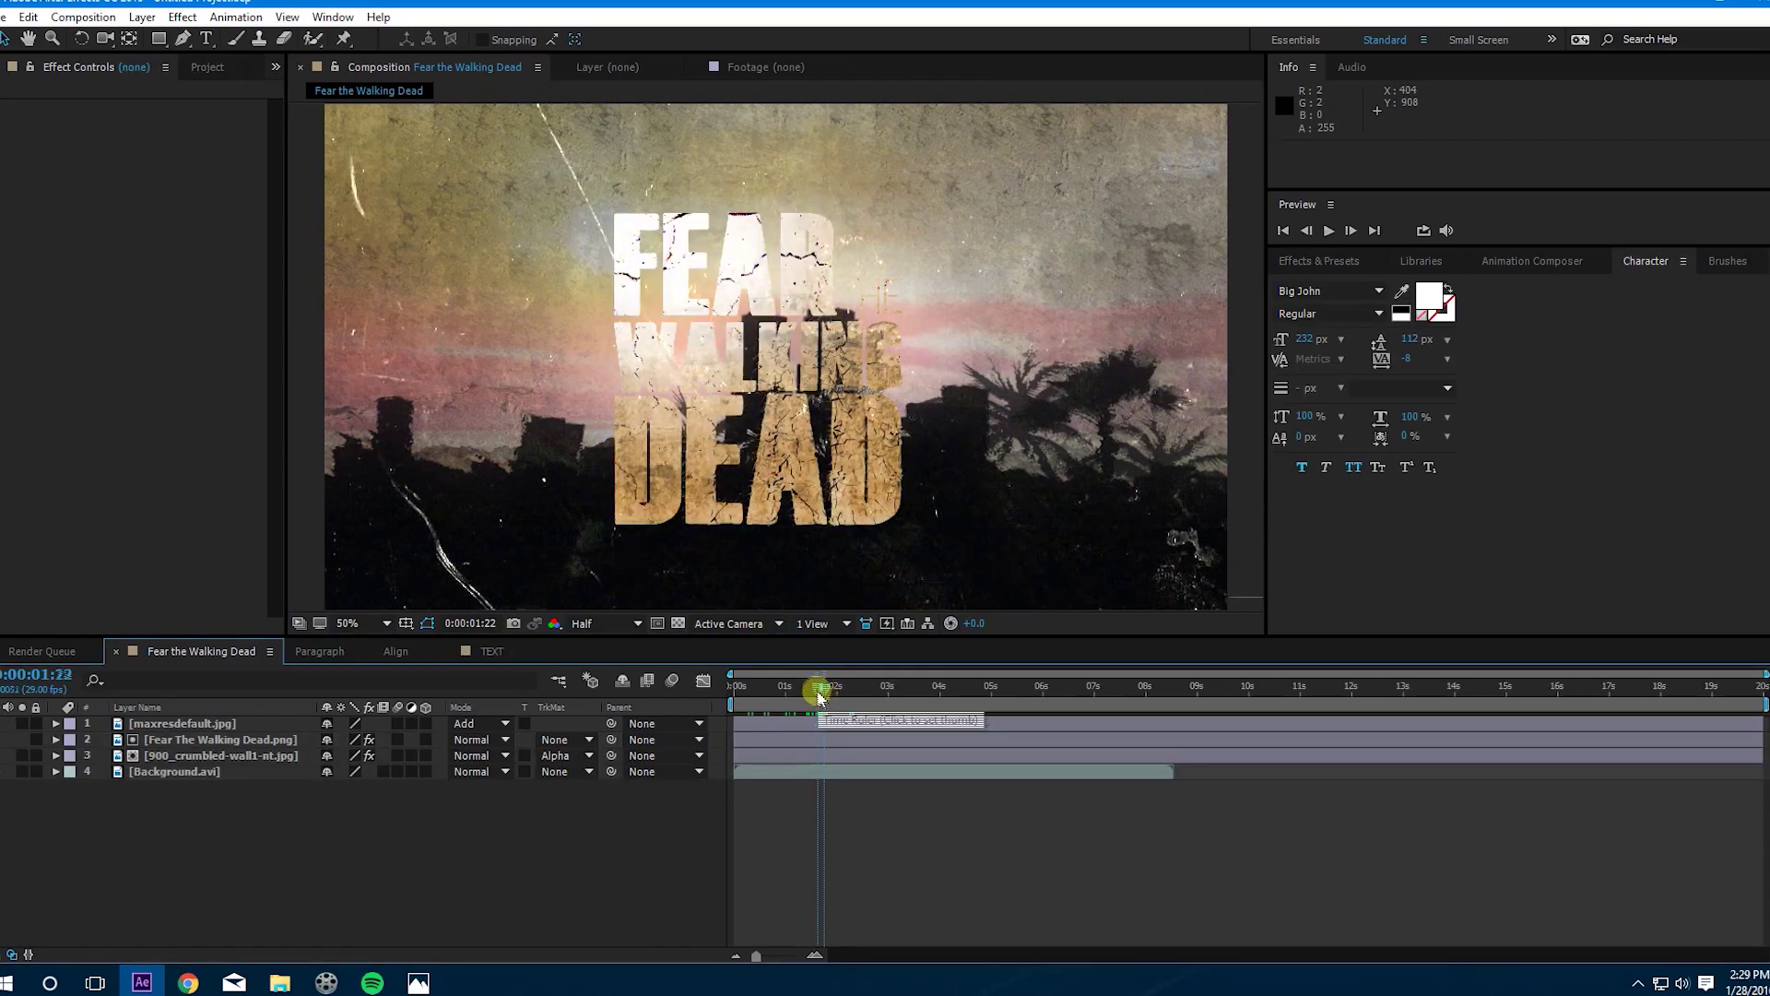
drag(818, 699, 750, 688)
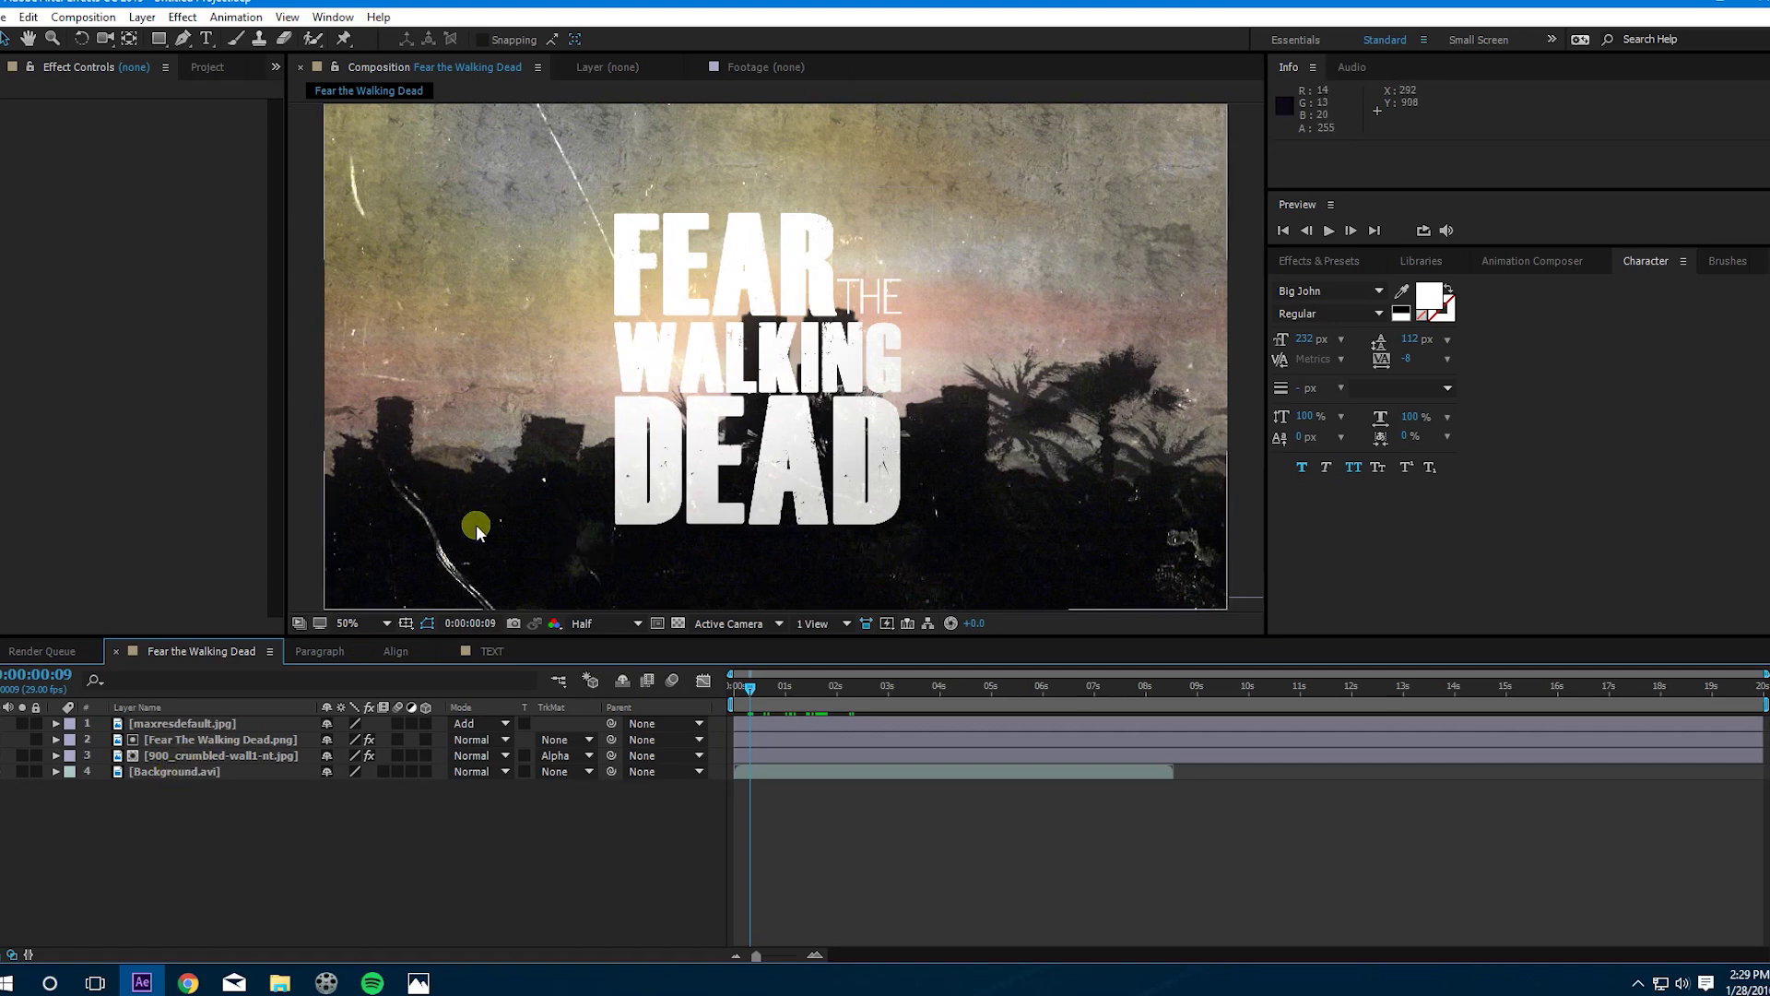
Step: Parent the Fear The Walking Dead and maxresdefault layers to the crumbled-wall layer
click(192, 758)
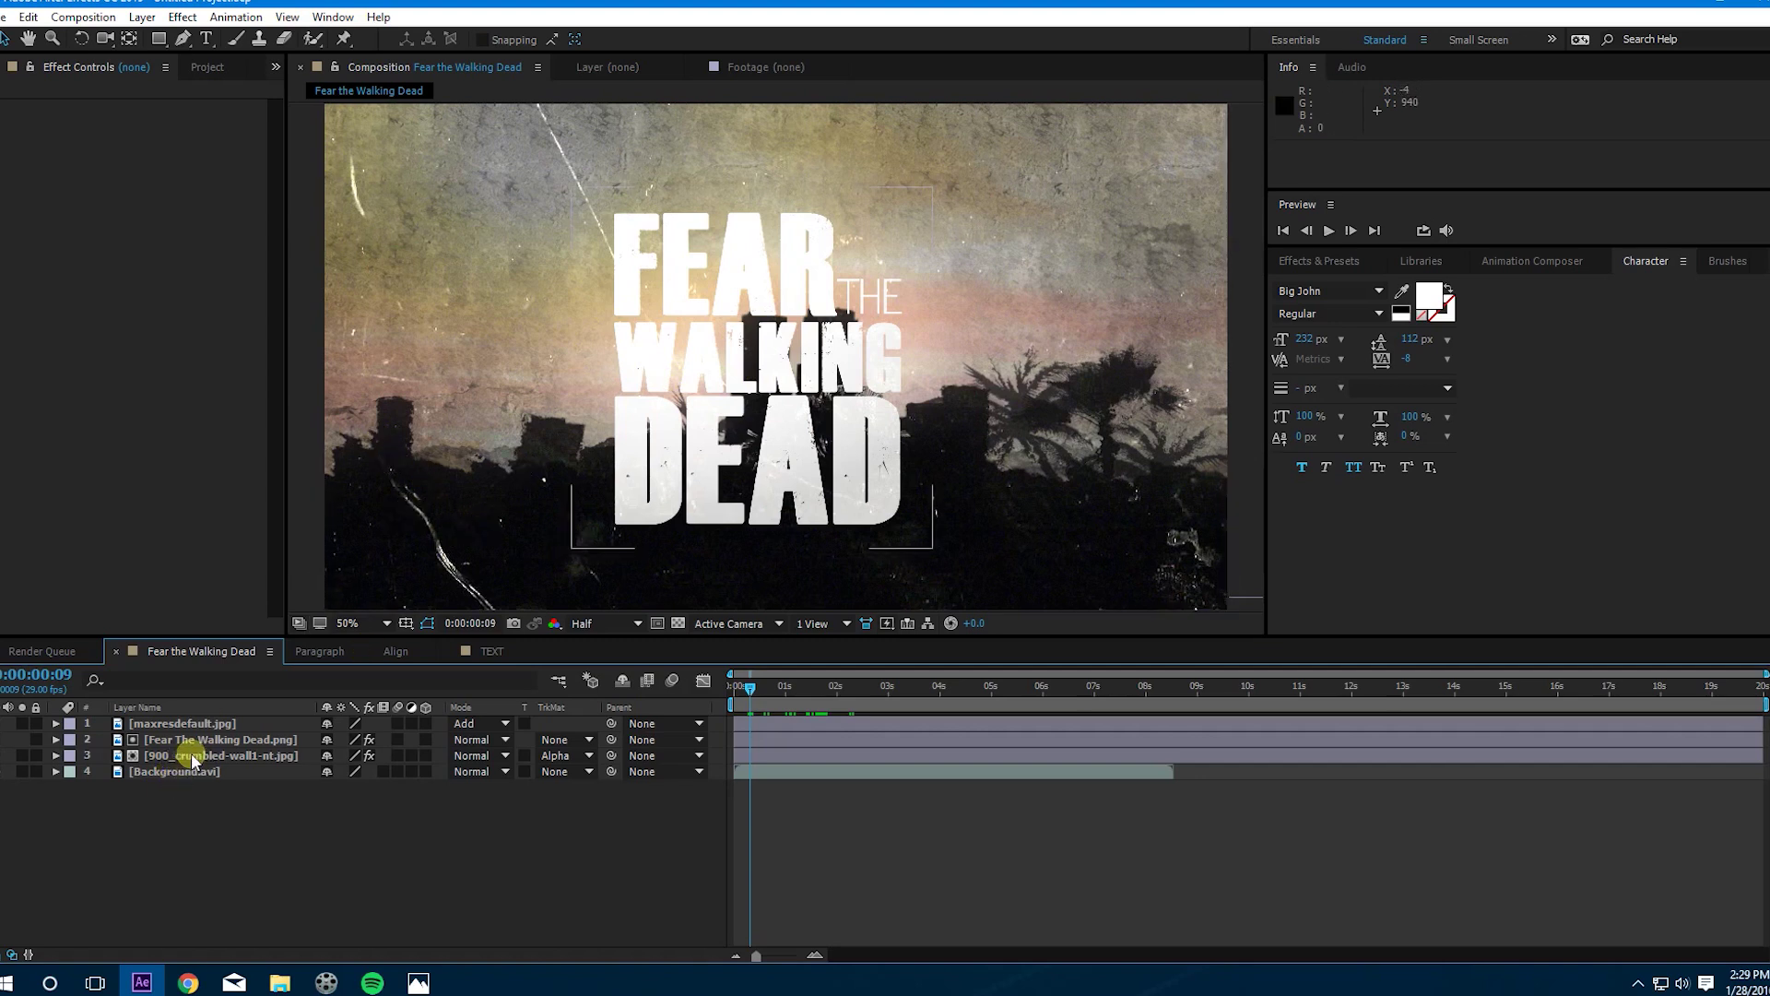
click(192, 758)
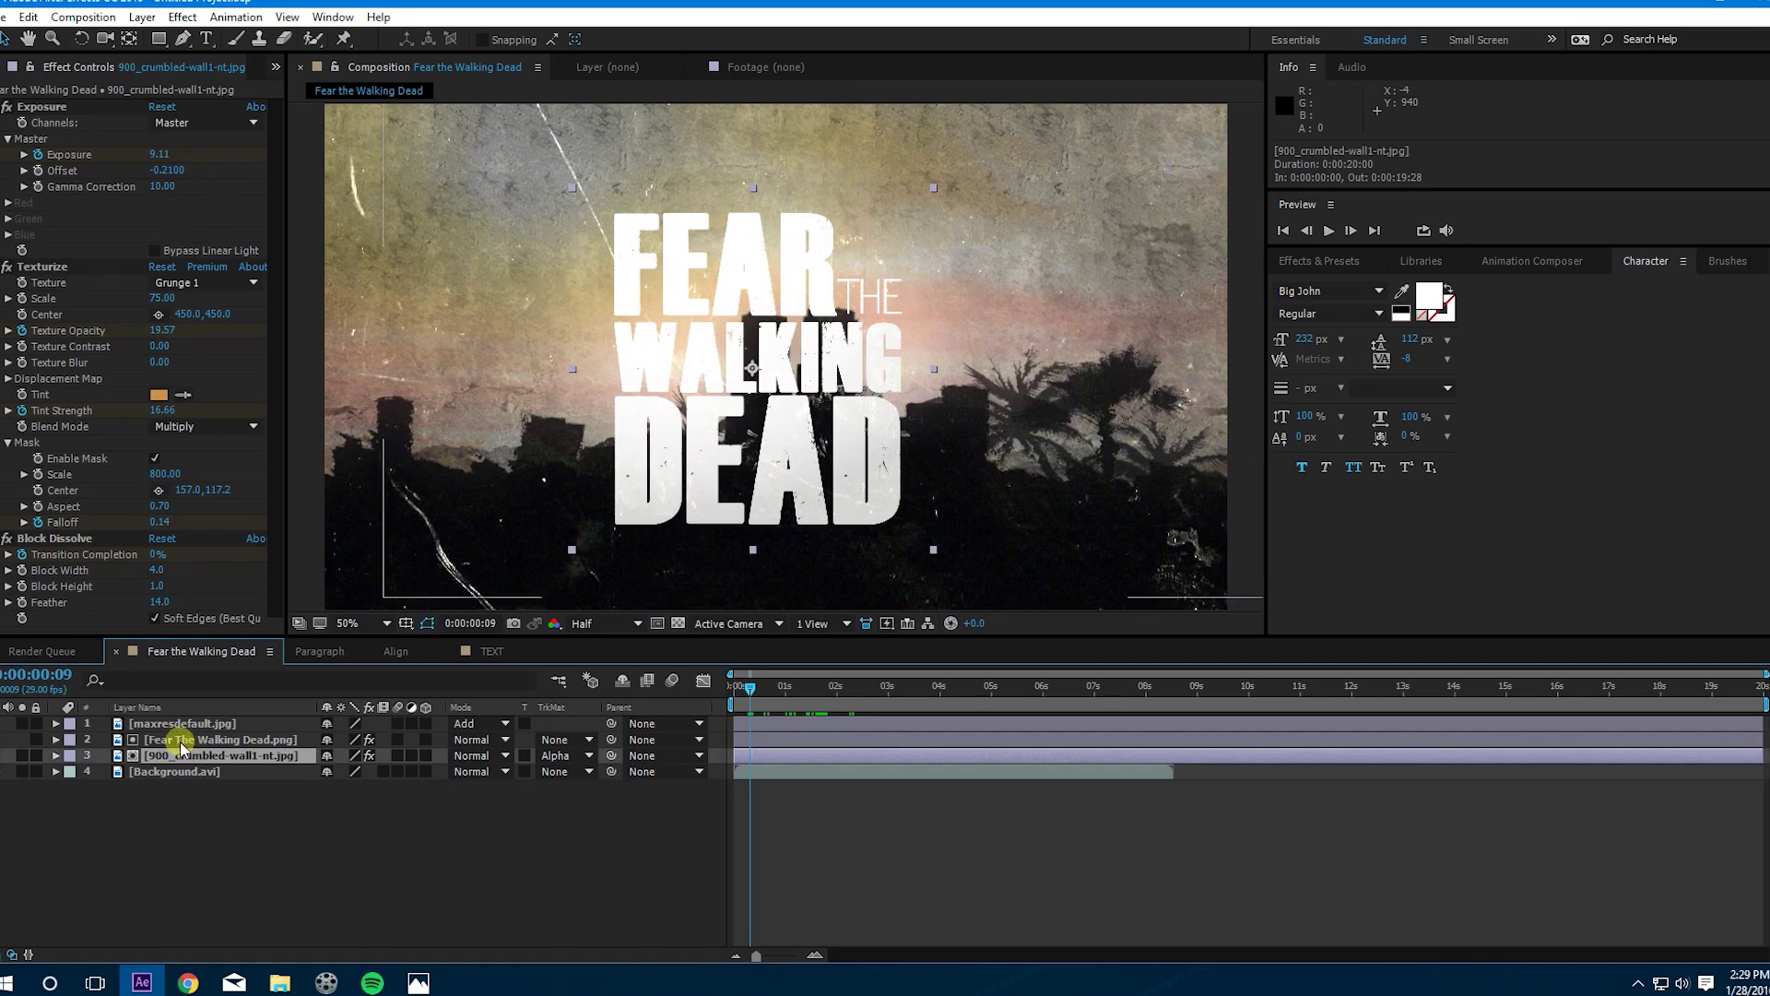
click(184, 740)
drag(611, 740, 224, 756)
drag(613, 726, 119, 752)
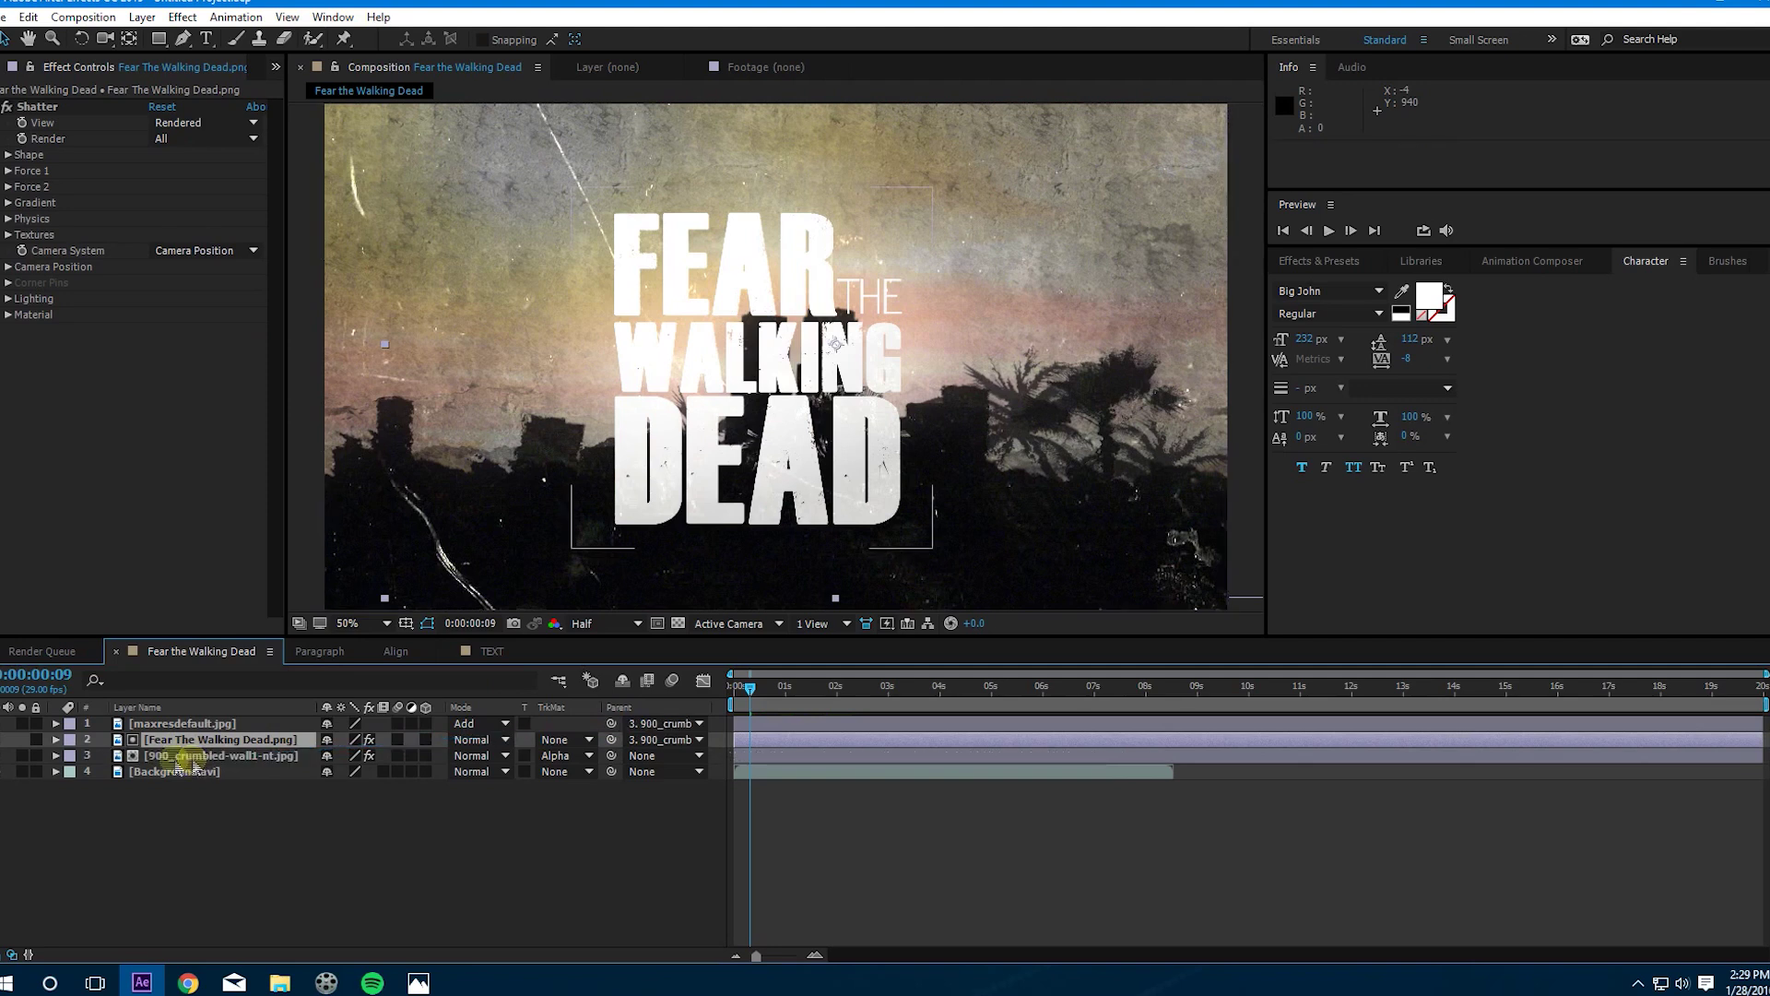
Step: Scale the crumbled-wall layer down to 65.3% at the composition start
click(56, 756)
click(71, 788)
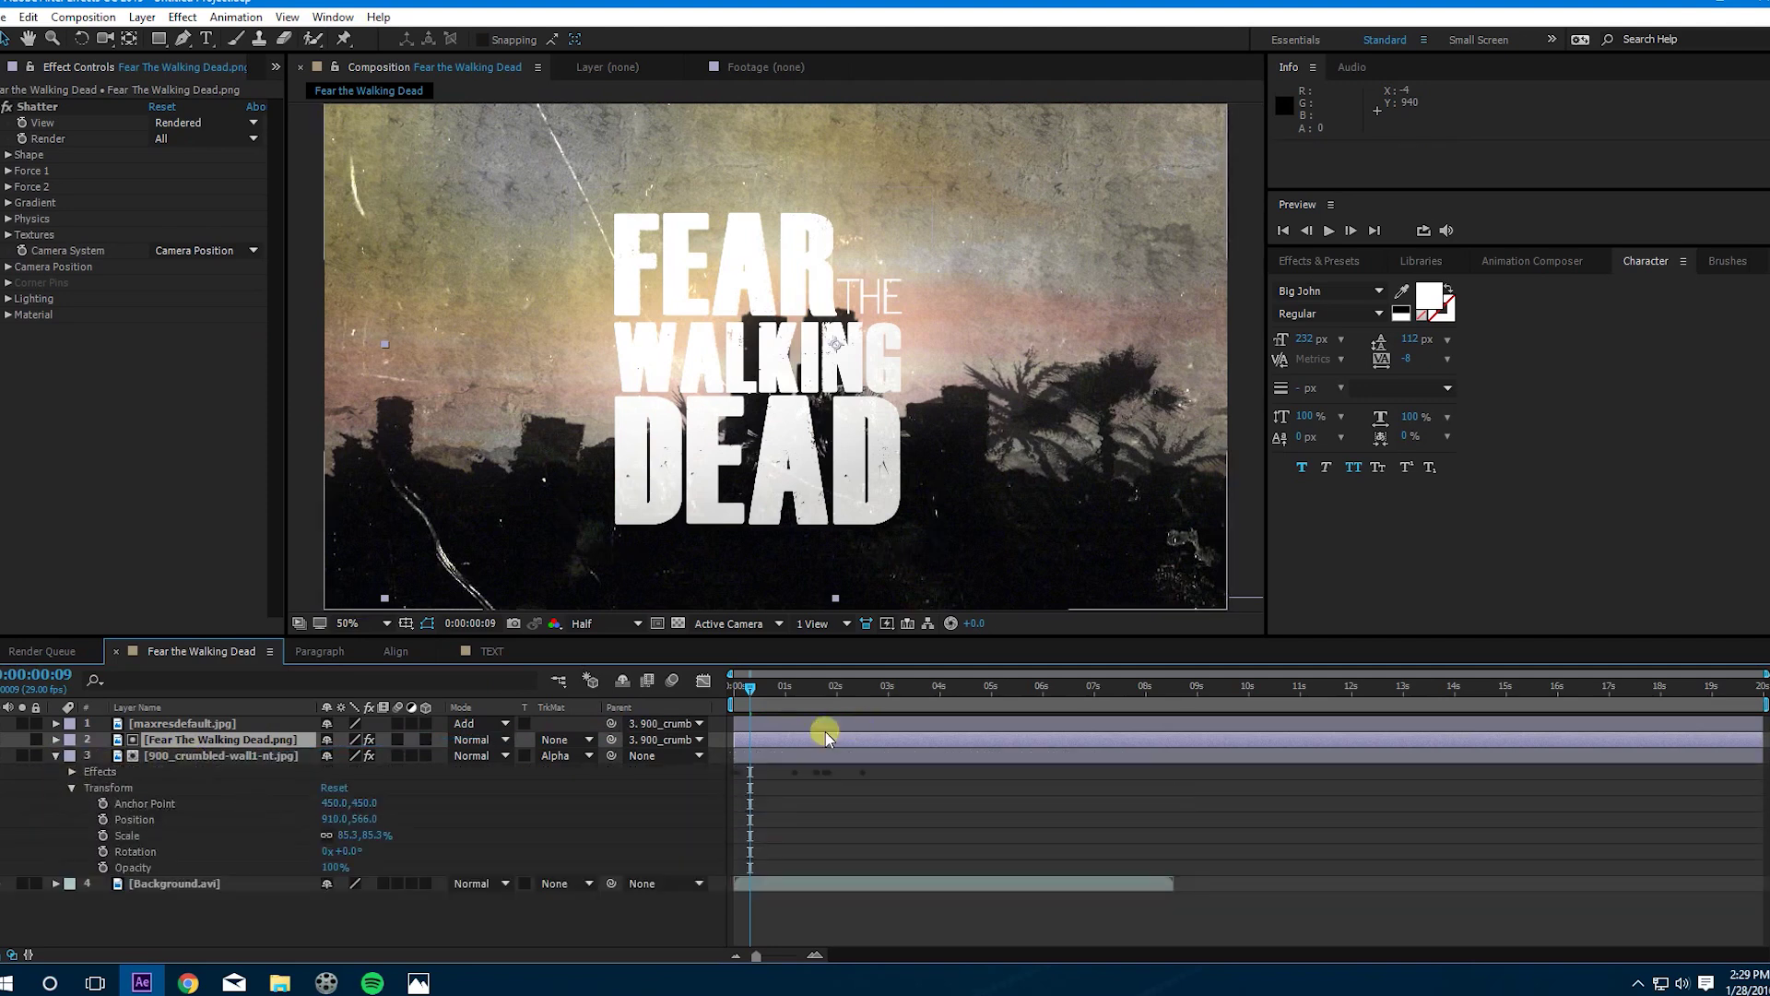
mouse_move(743, 688)
mouse_down()
mouse_move(770, 693)
mouse_move(718, 706)
mouse_up()
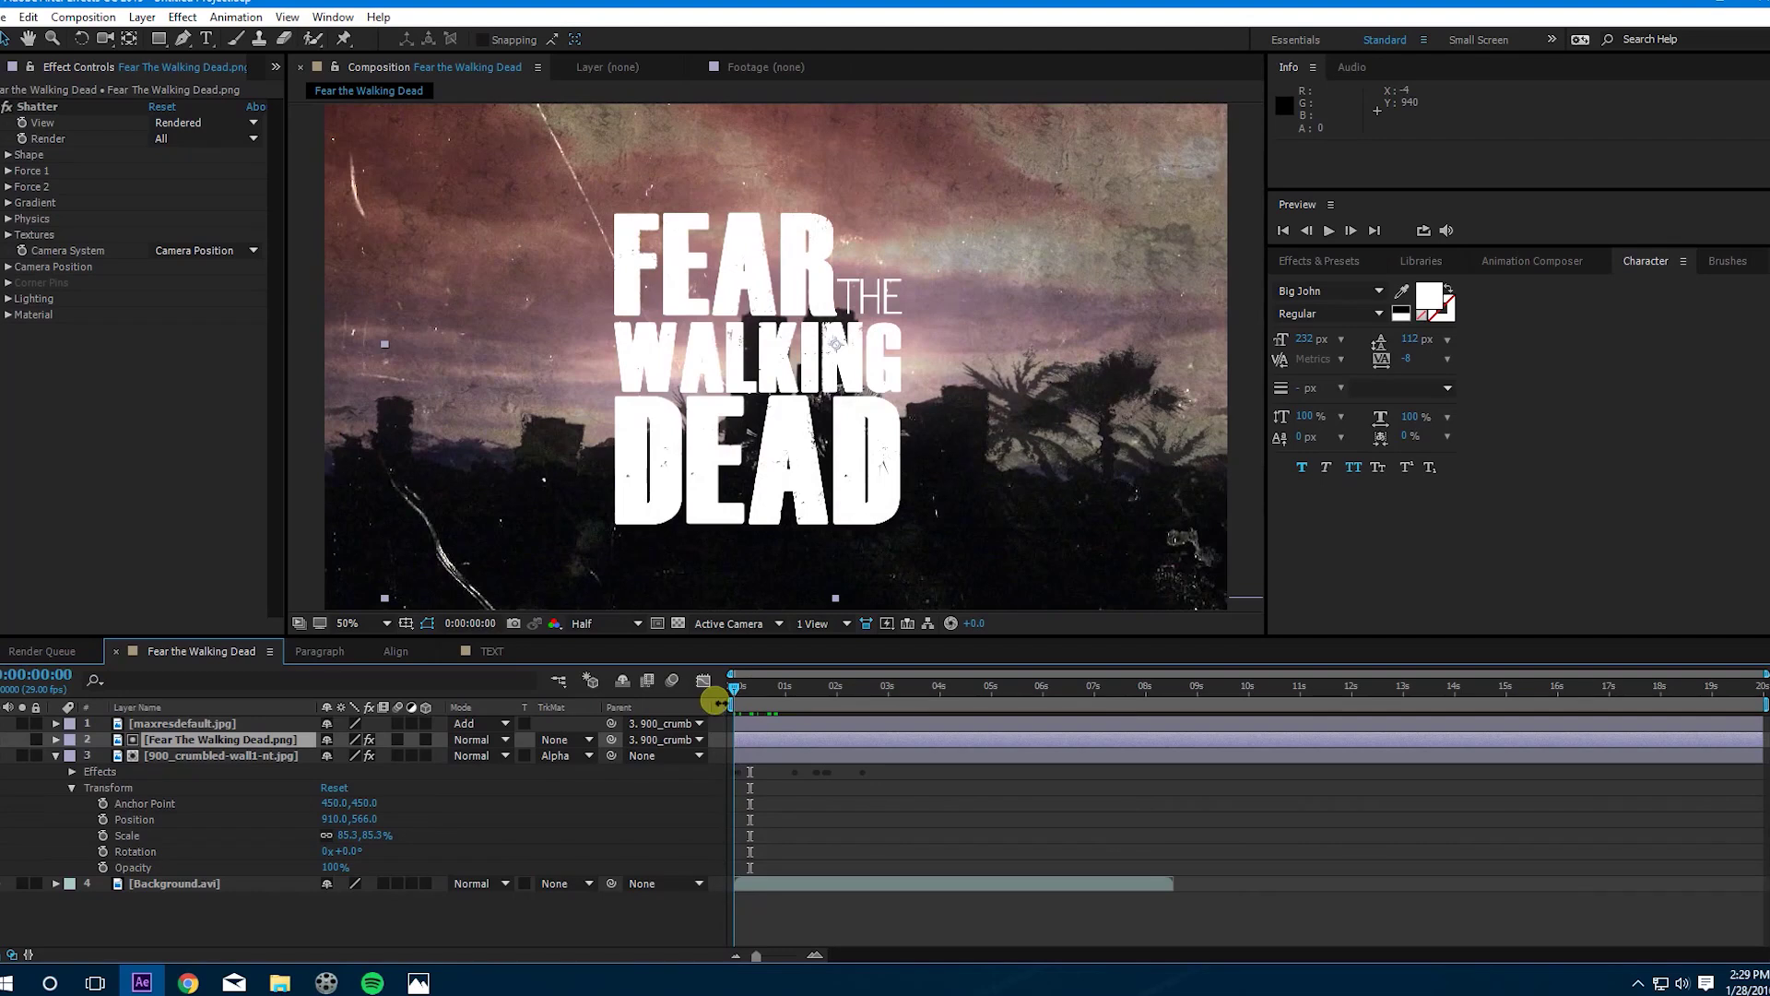
click(351, 850)
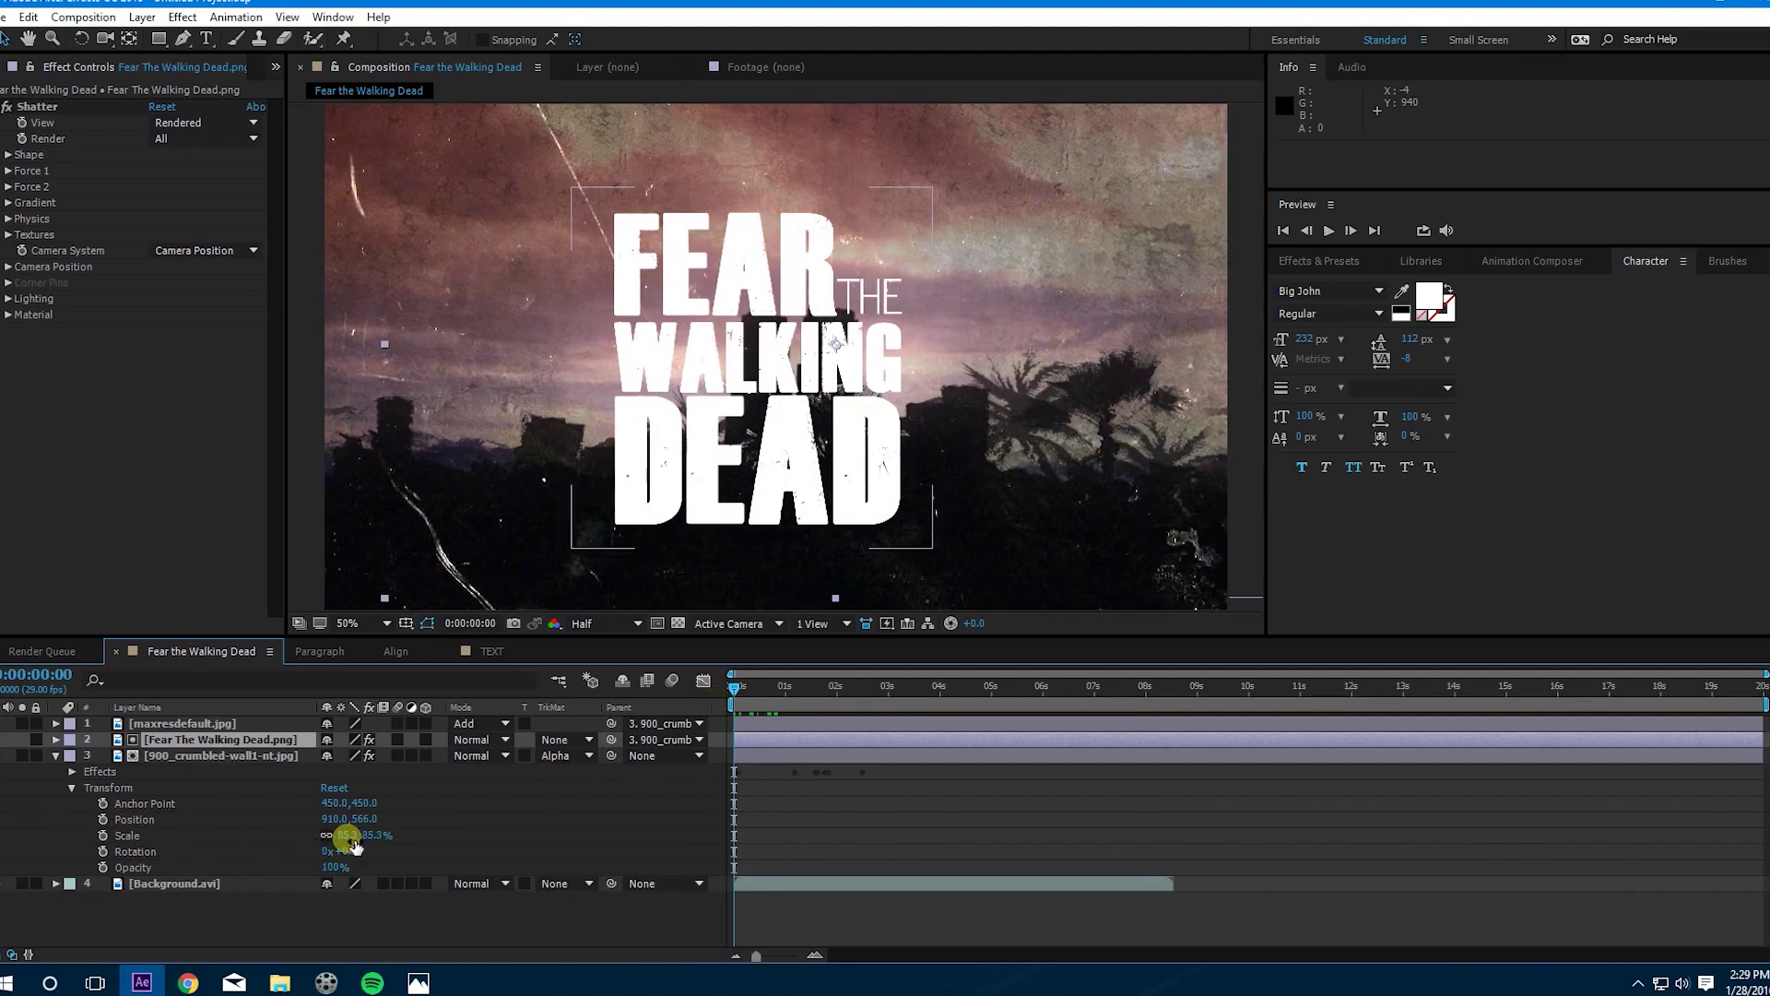
drag(346, 836, 332, 833)
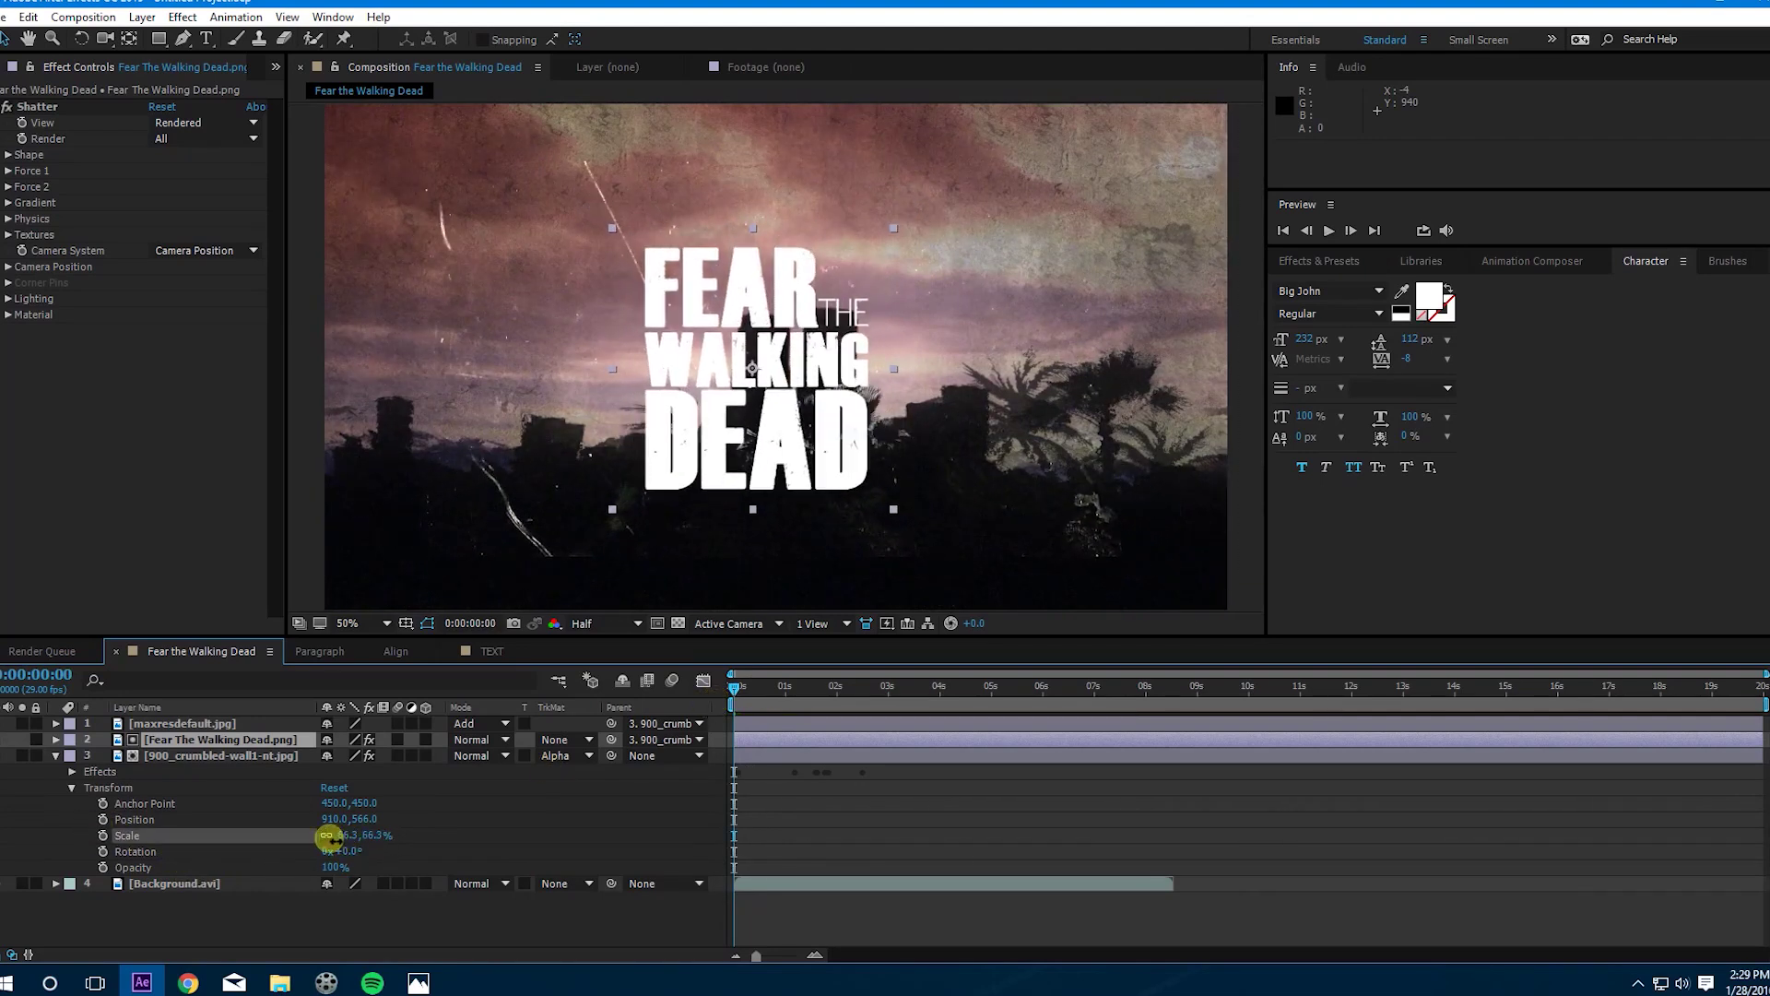
click(179, 724)
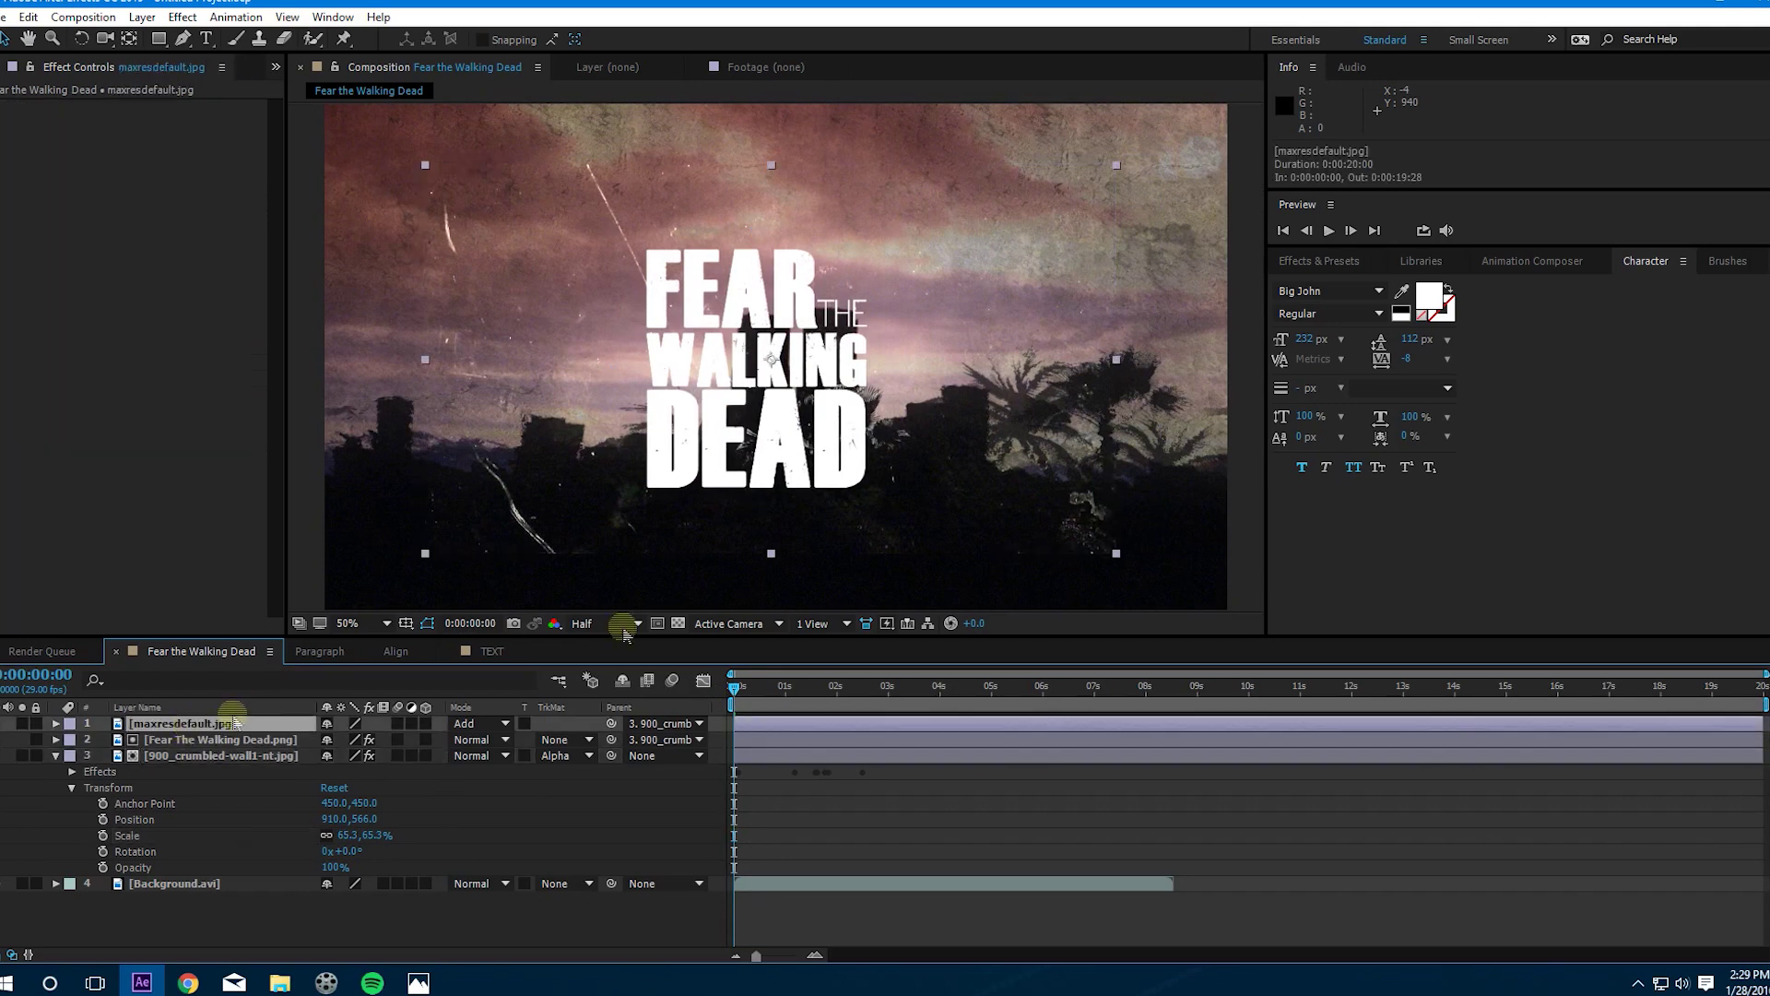
Step: Enlarge the maxresdefault.jpg sky to about 166% so it fills the frame, returning the view to 50%
key(comma)
drag(945, 453, 1017, 516)
key(period)
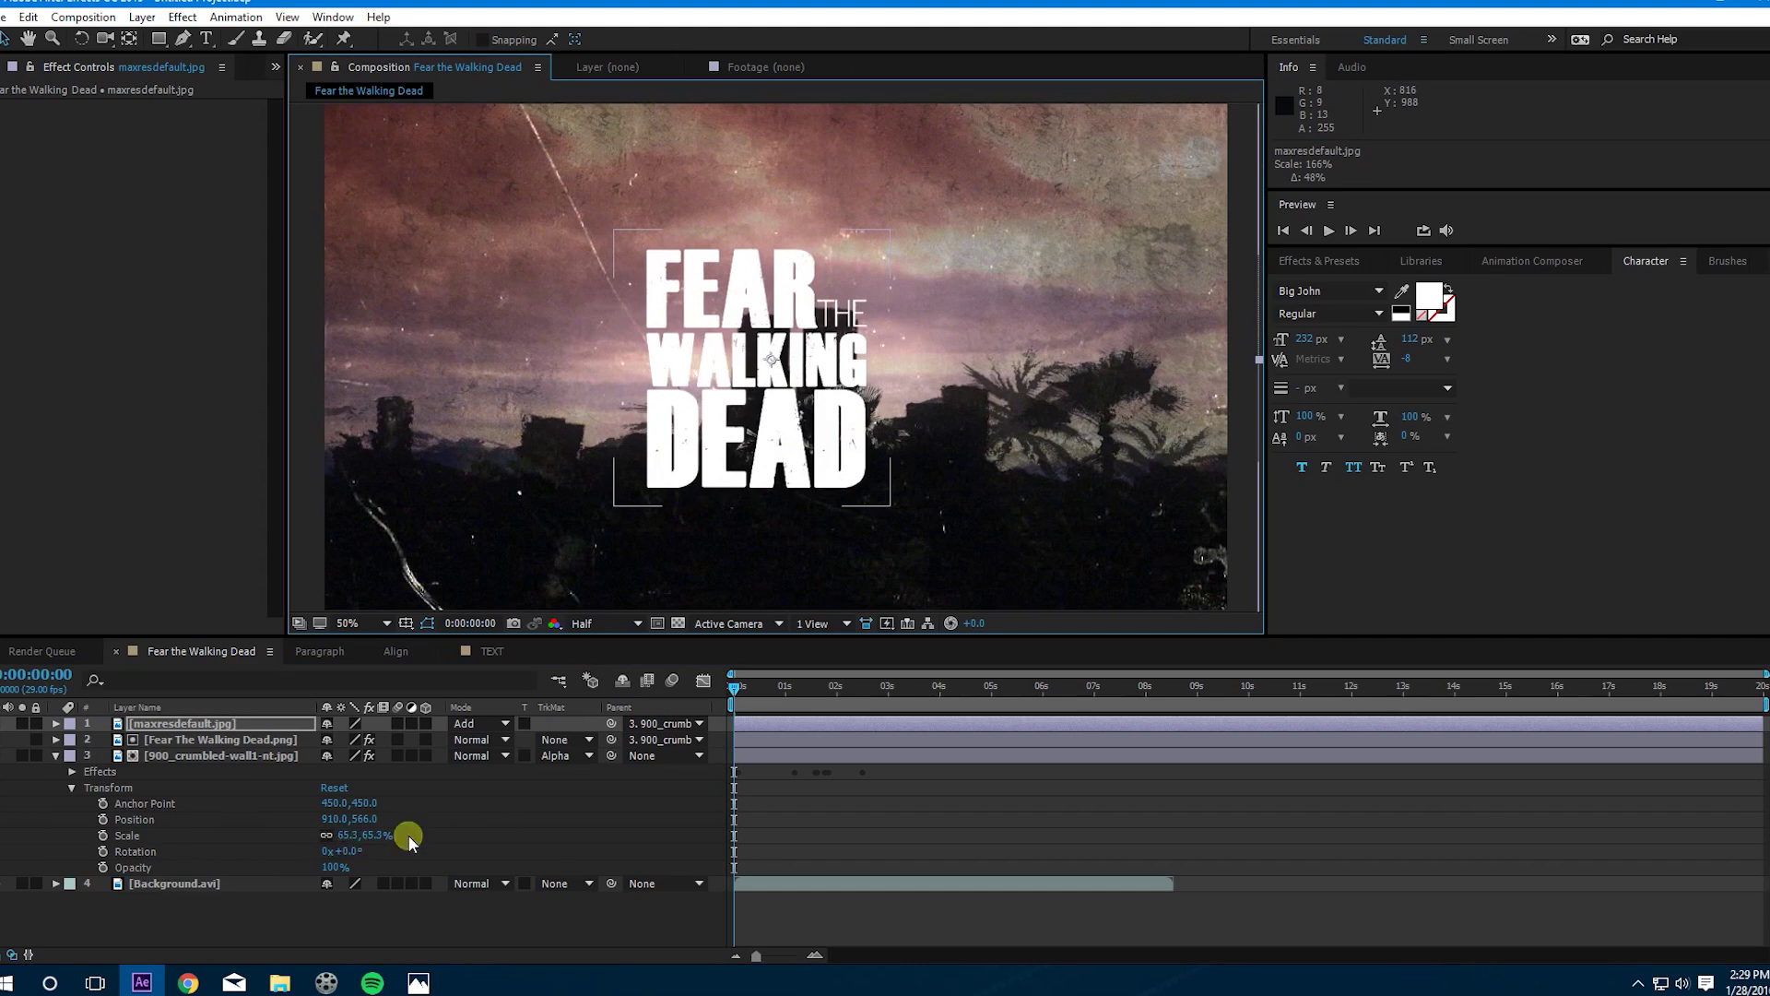
click(767, 727)
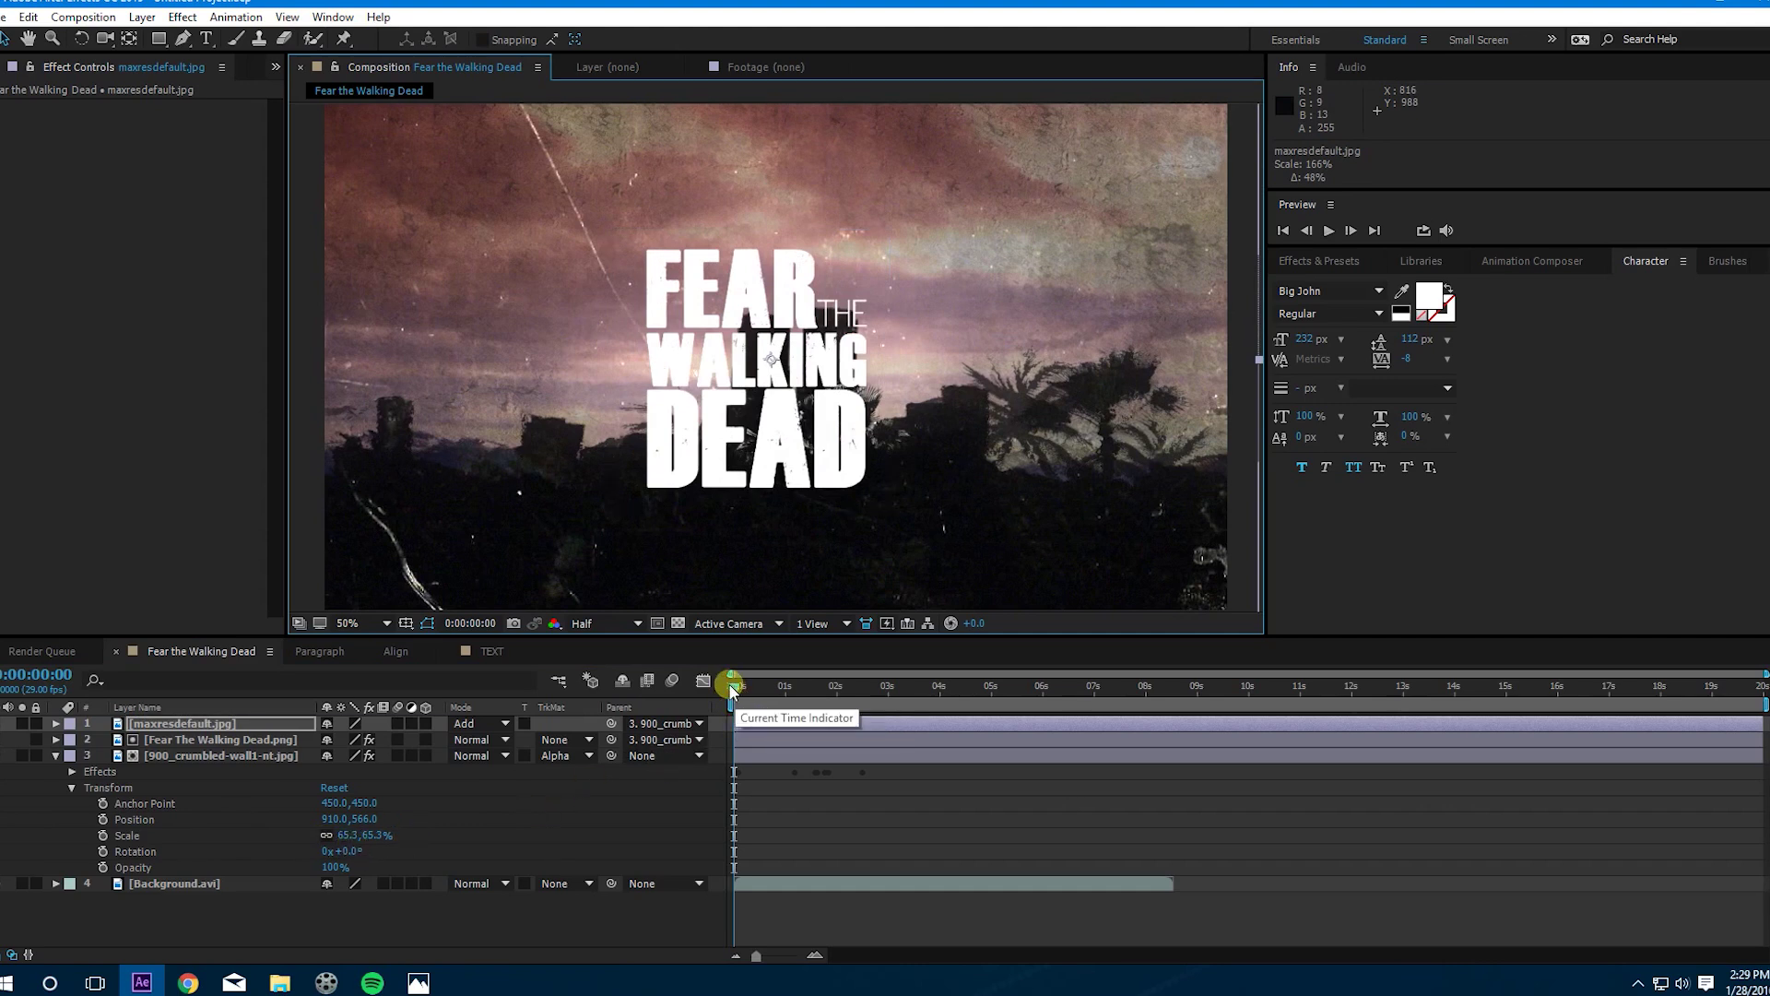
click(102, 841)
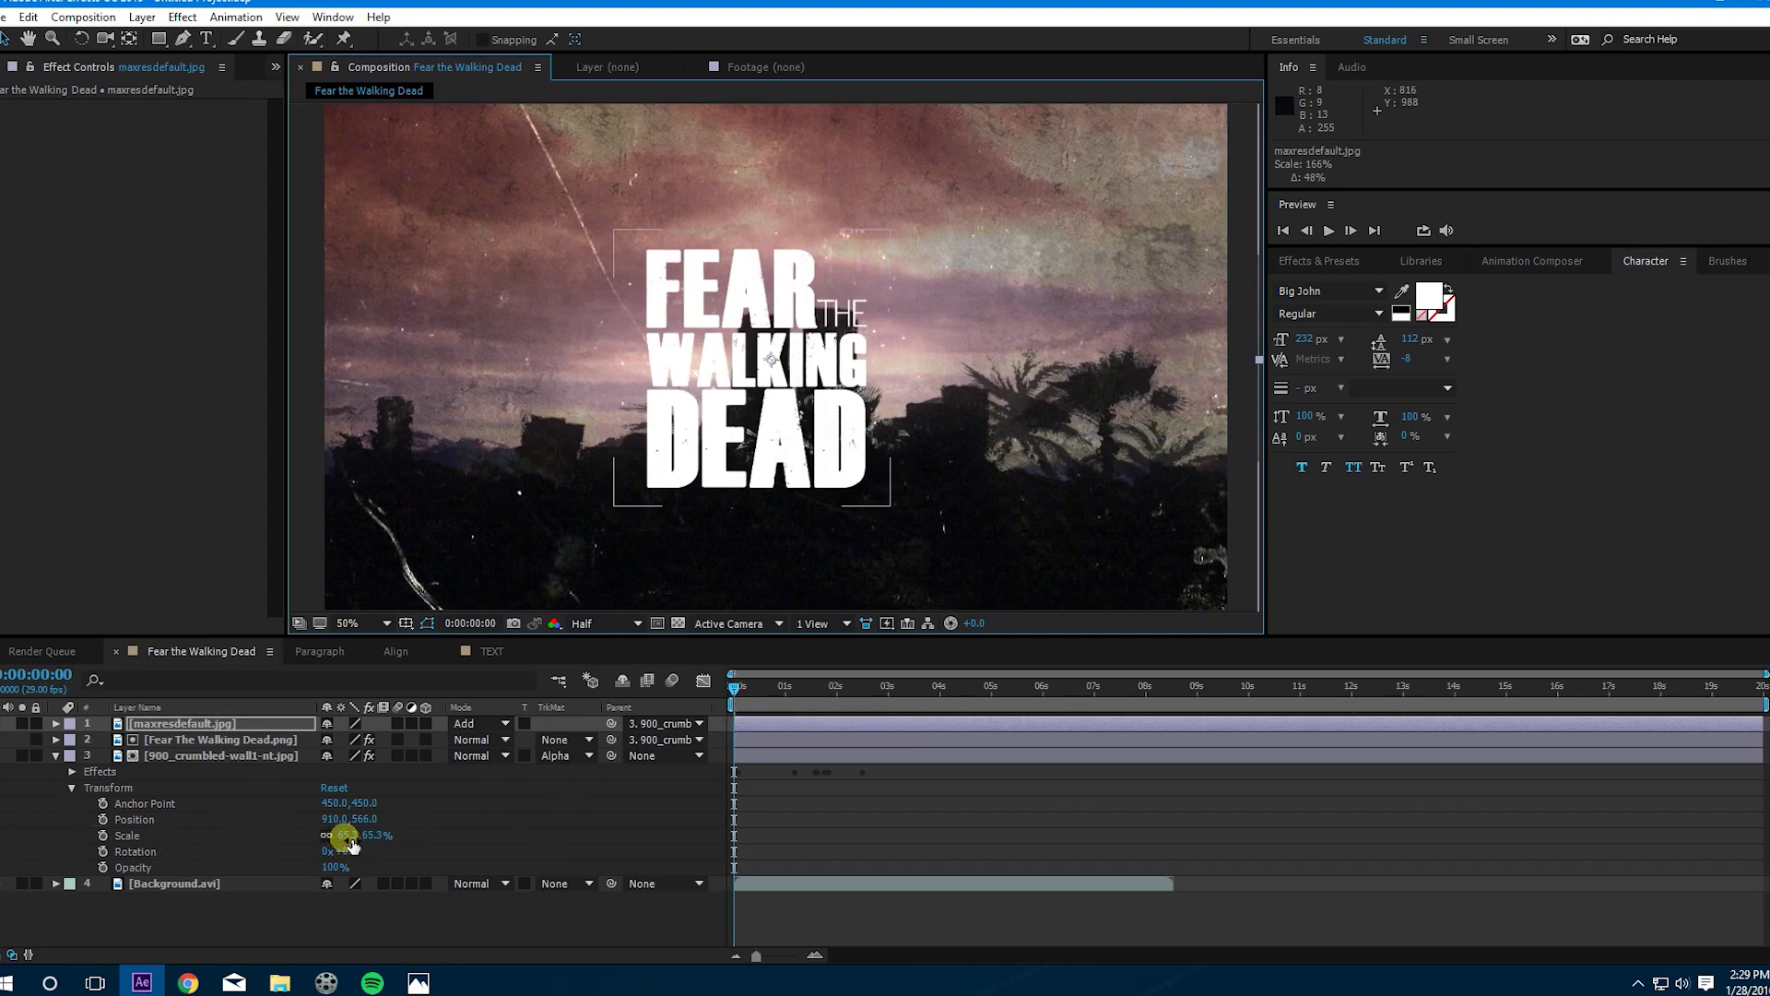
Step: Keyframe the crumbled-wall layer's Scale from 65.3% at 0s to 84.3% at 0:00:03:14
click(102, 836)
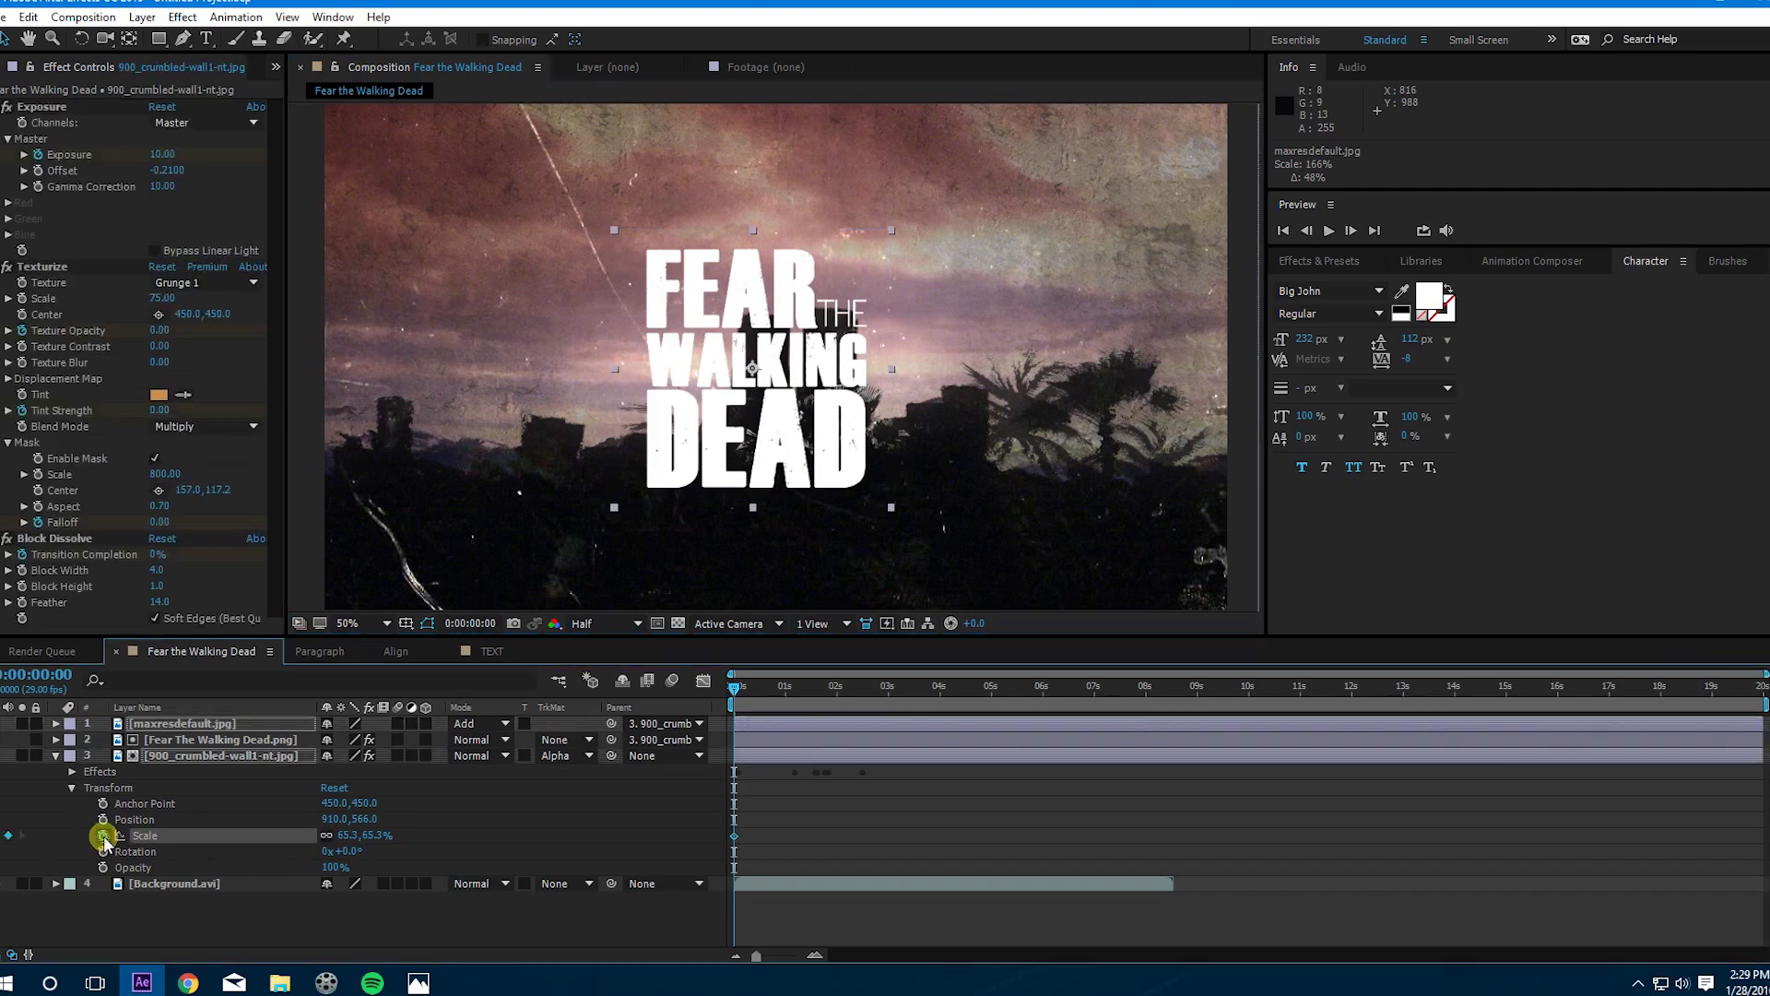
click(733, 675)
drag(738, 689, 916, 712)
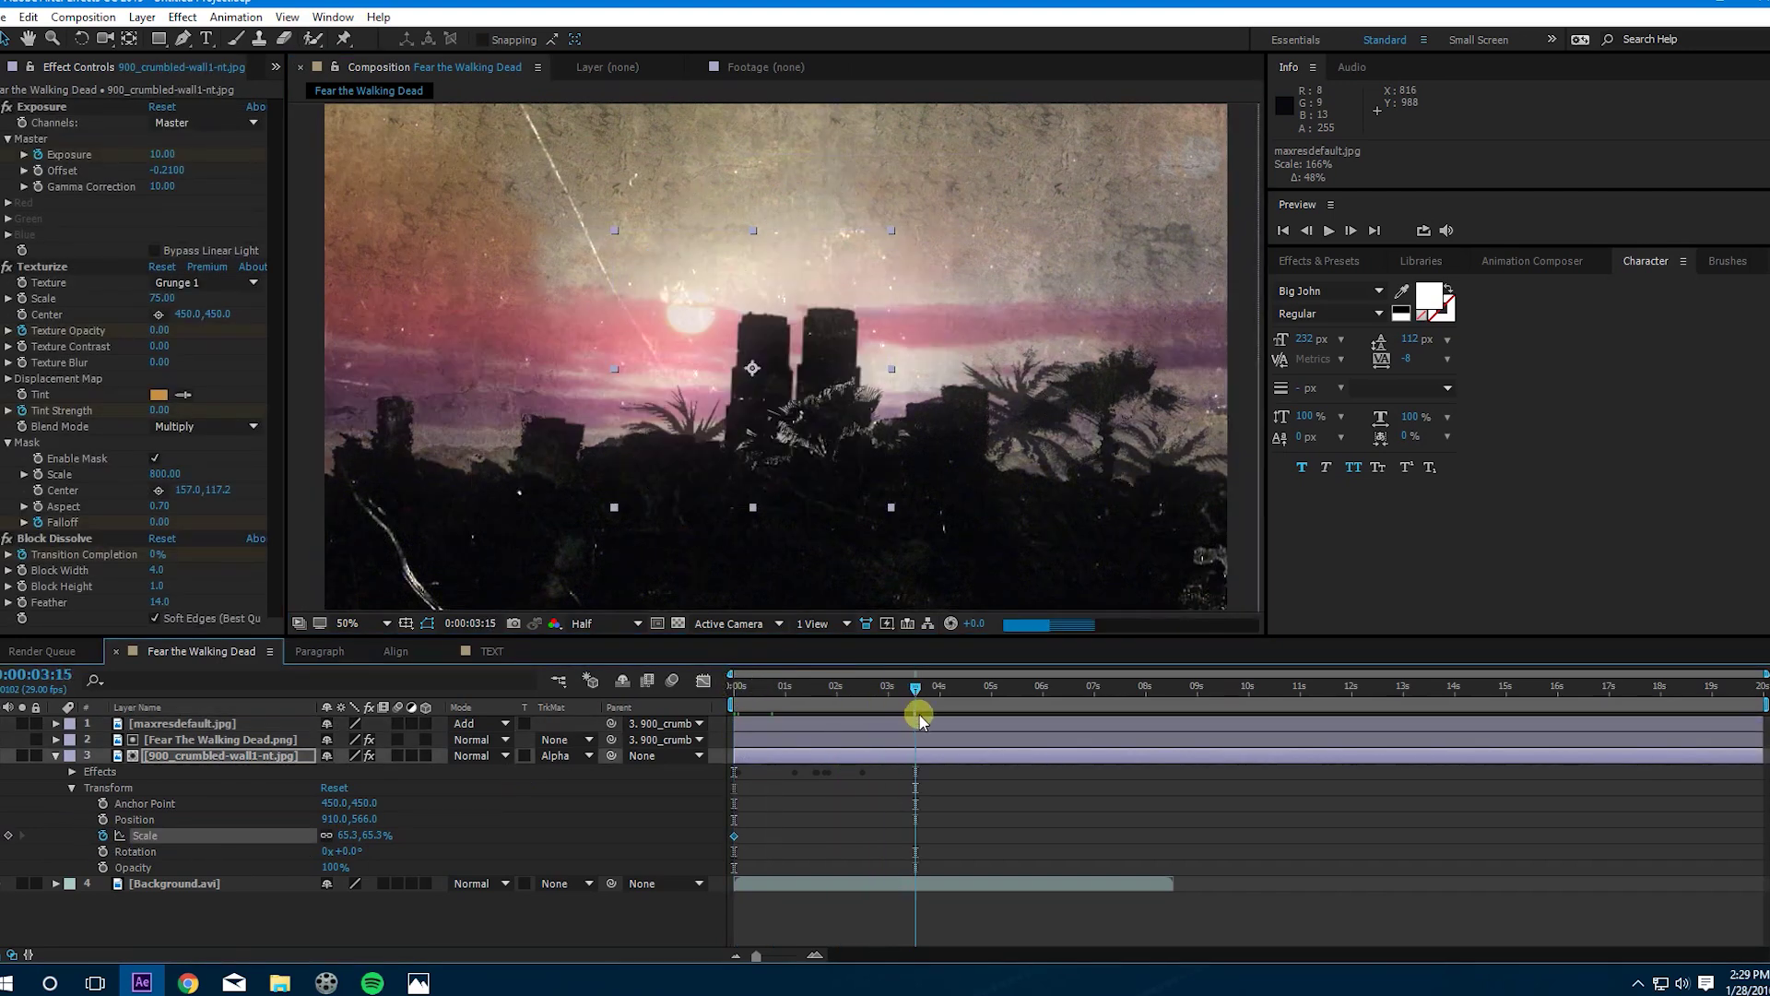
drag(346, 835, 370, 842)
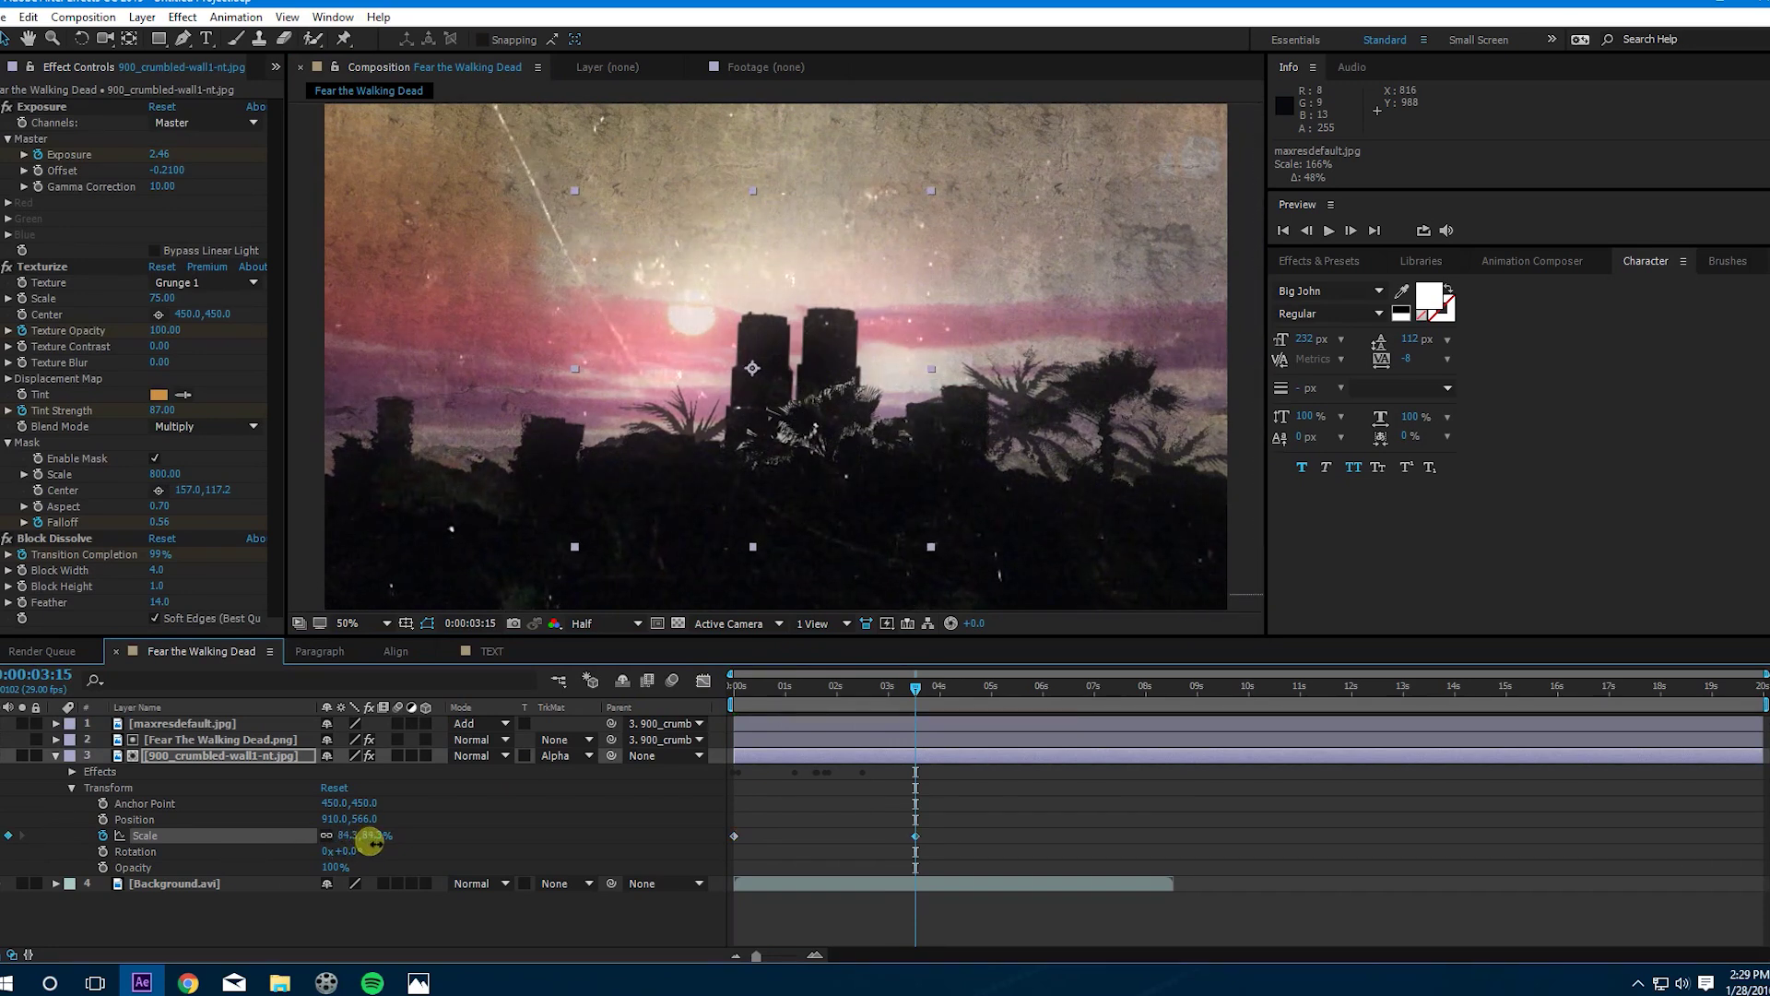
Step: Preview the slow scale push-in animation from the start
drag(839, 691, 733, 698)
key(space)
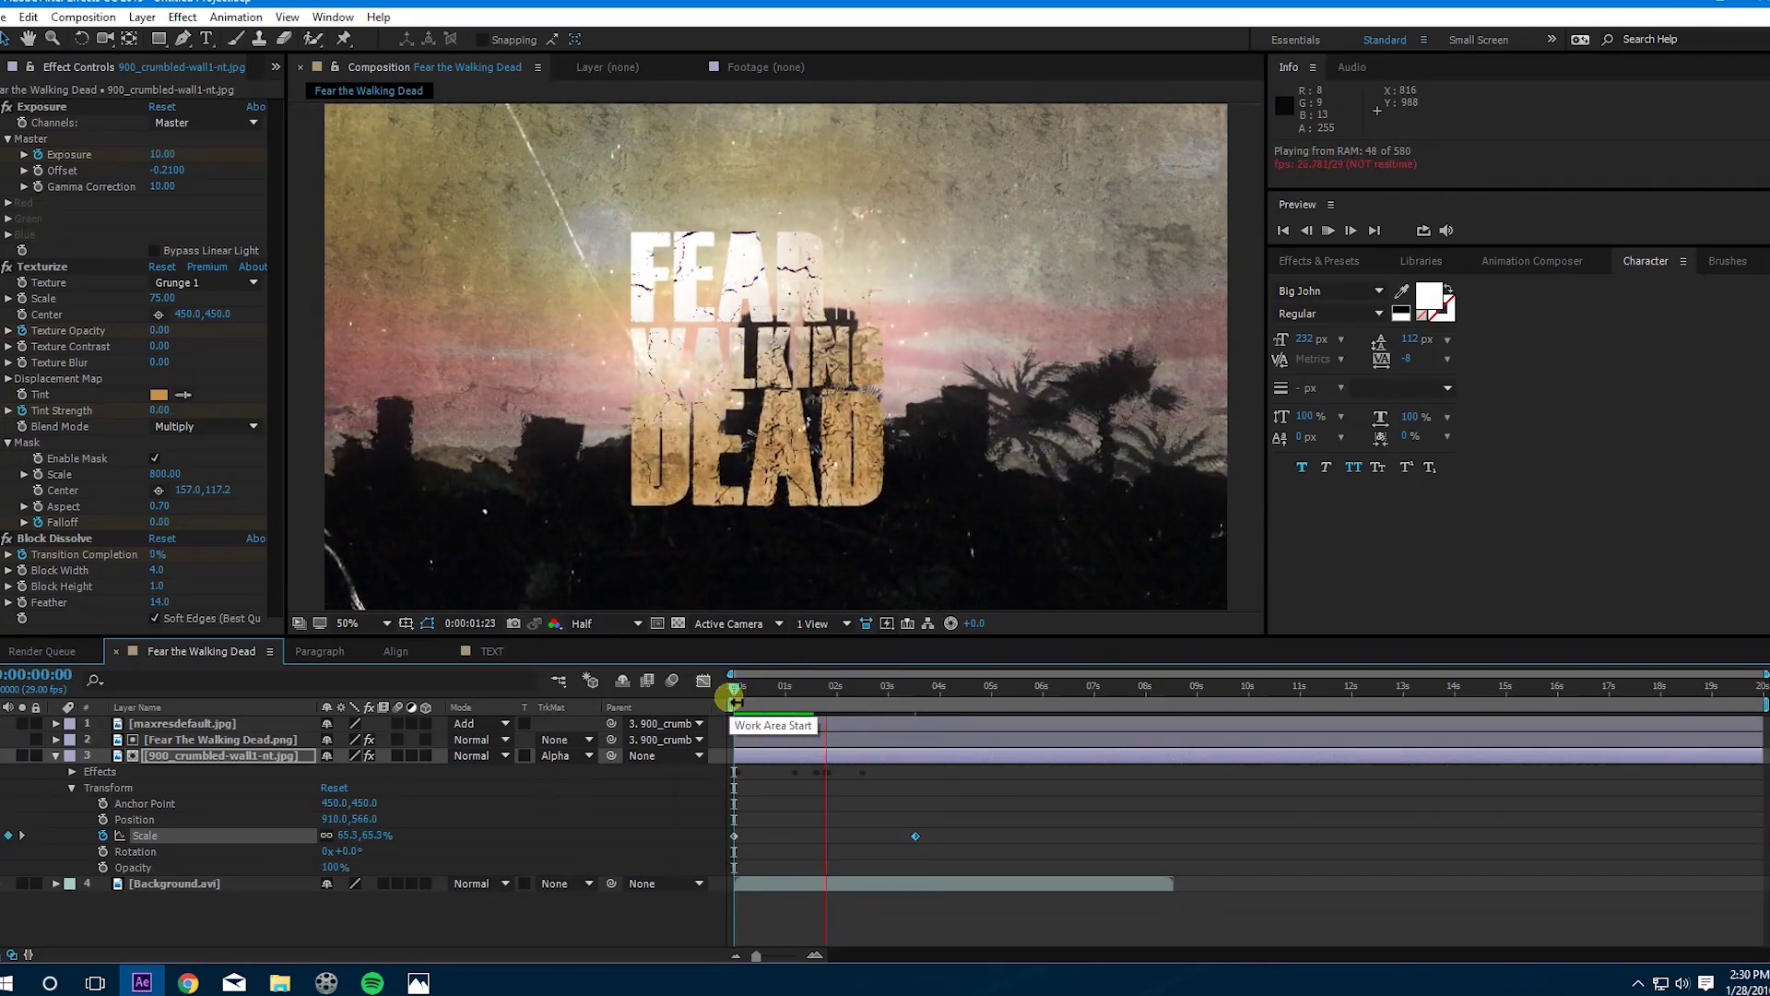
click(737, 697)
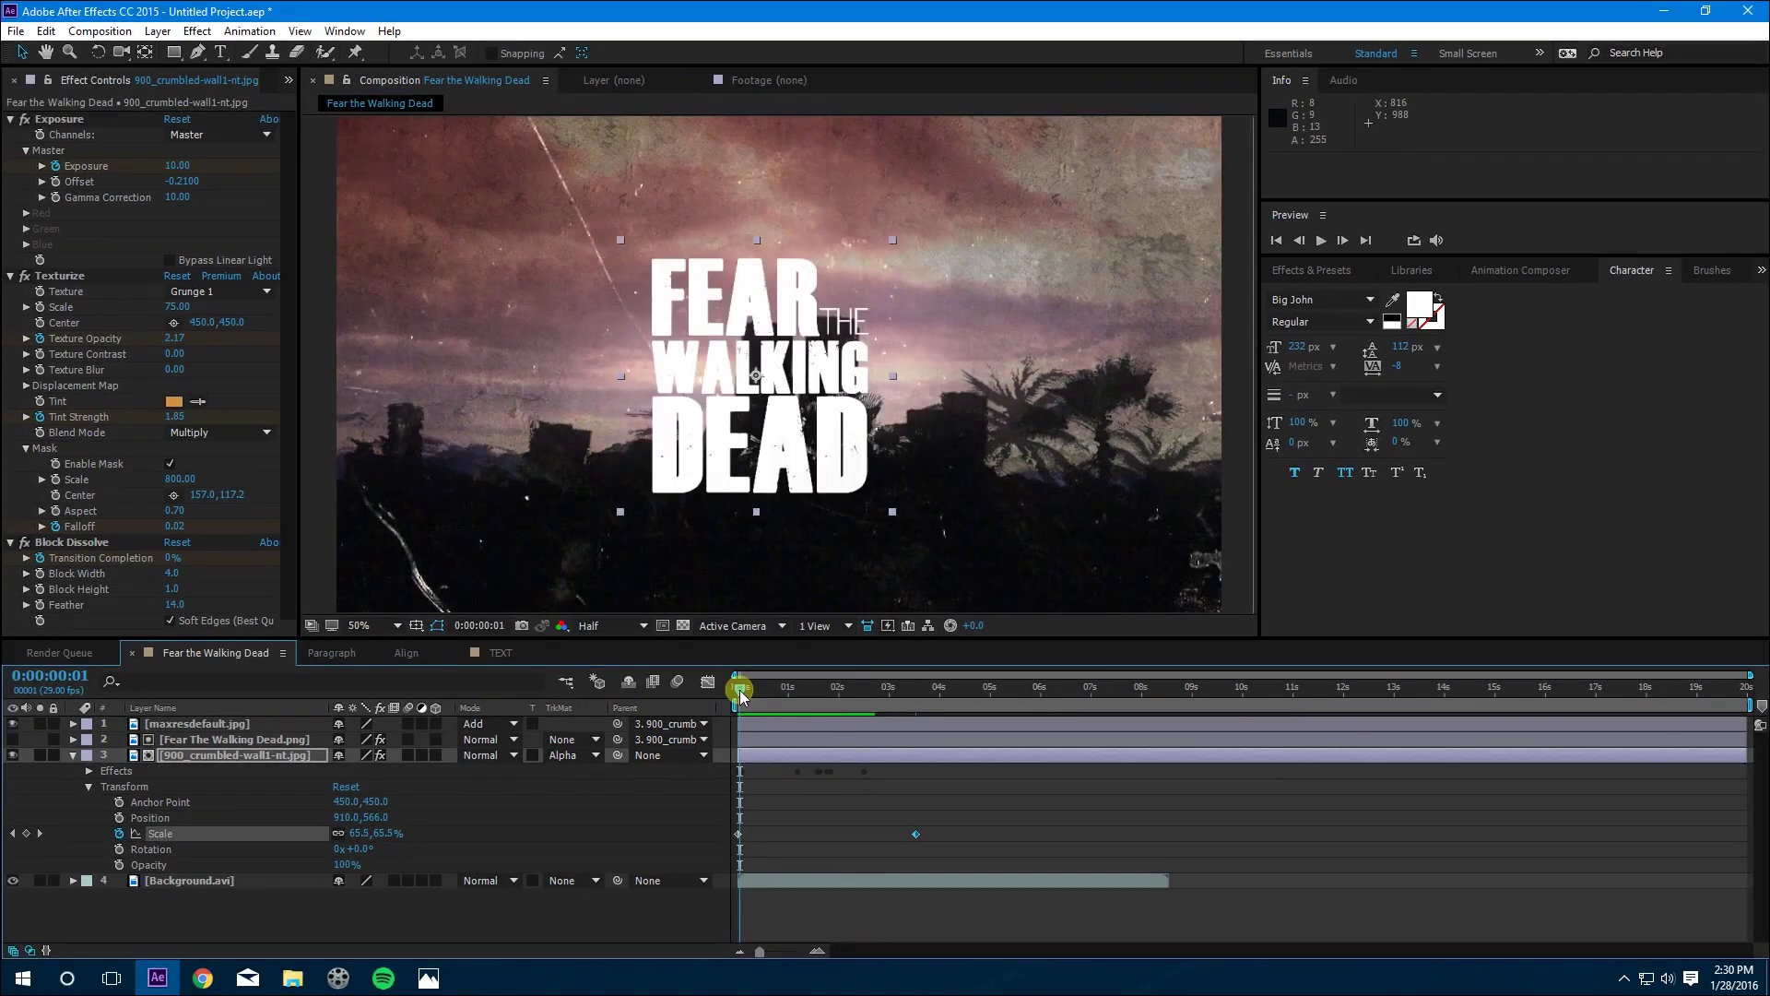
key(space)
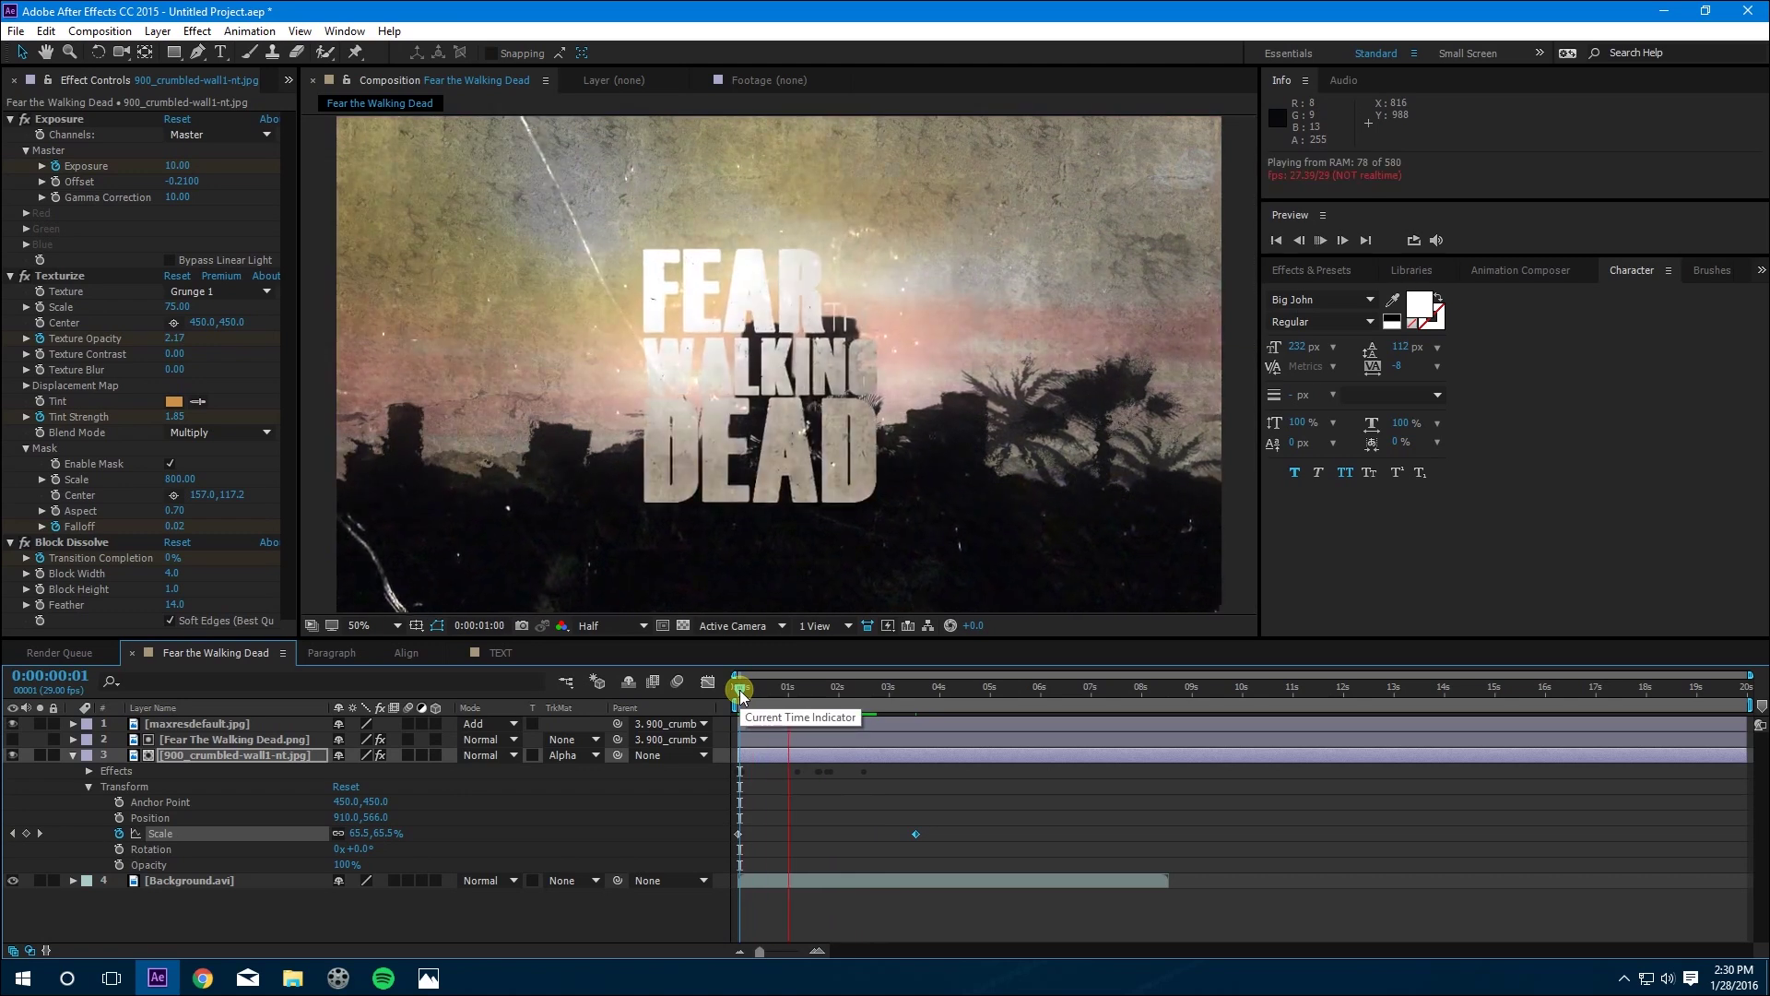